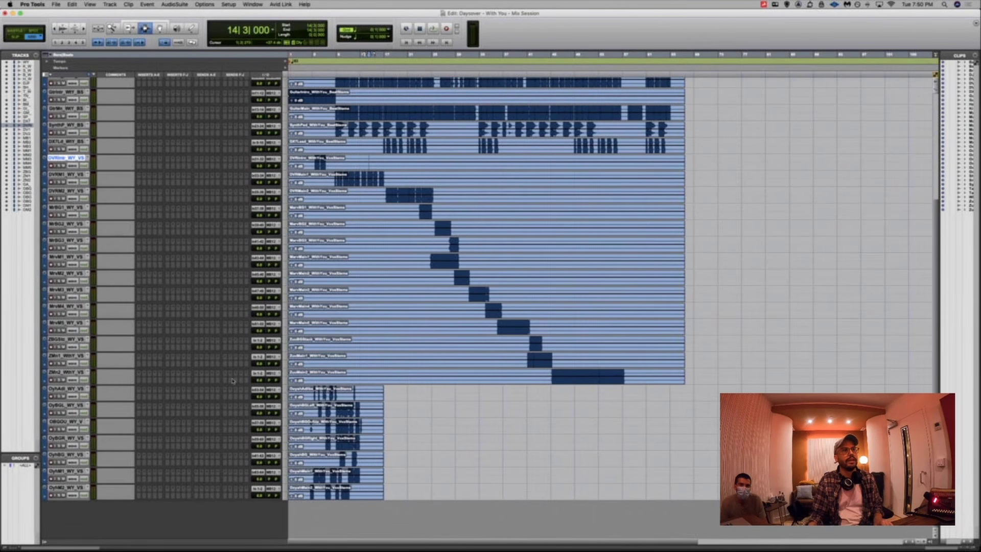
Make all the vocal stem tracks inactive, from the DVR intro track through the second Ooyah main track
left_click(65, 487, "shift")
right_click(66, 487)
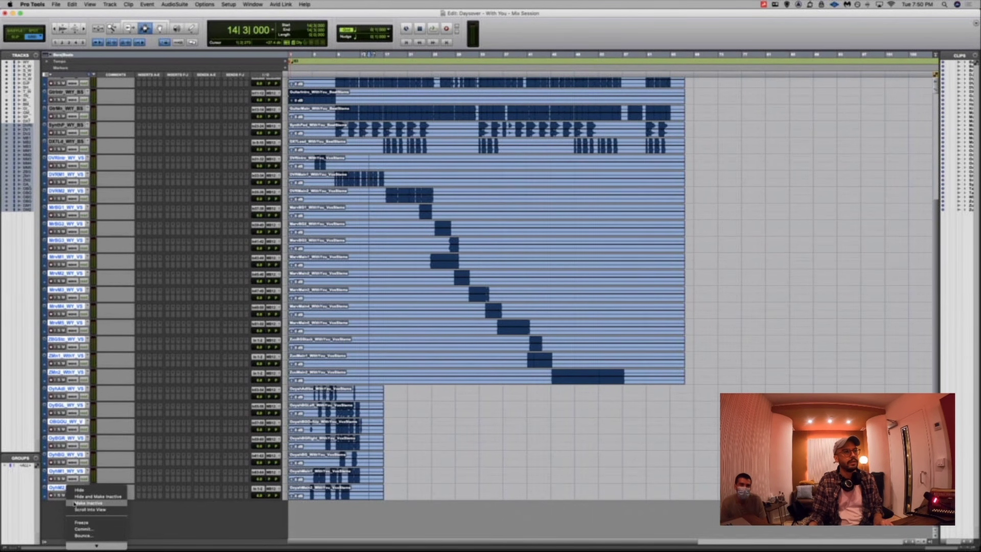
left_click(74, 503)
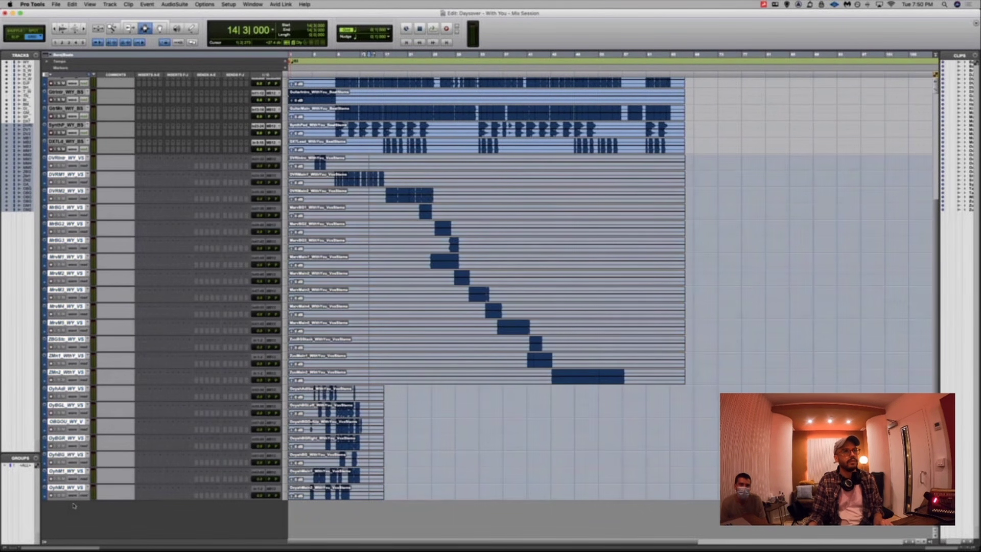
Solo the With You Master track and play it from the start of the session
scroll(117, 393, "up", 5)
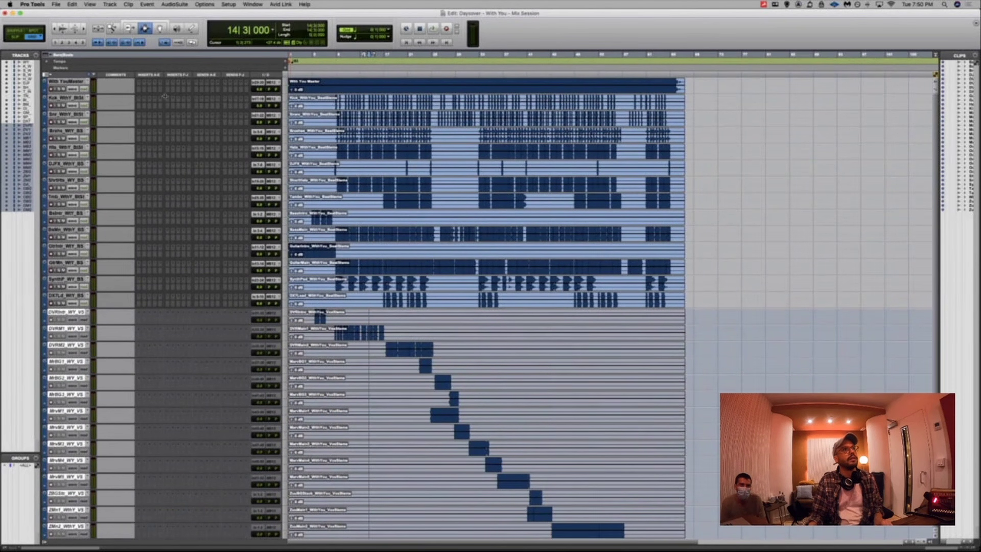
left_click(61, 89)
left_click(312, 85)
key("space")
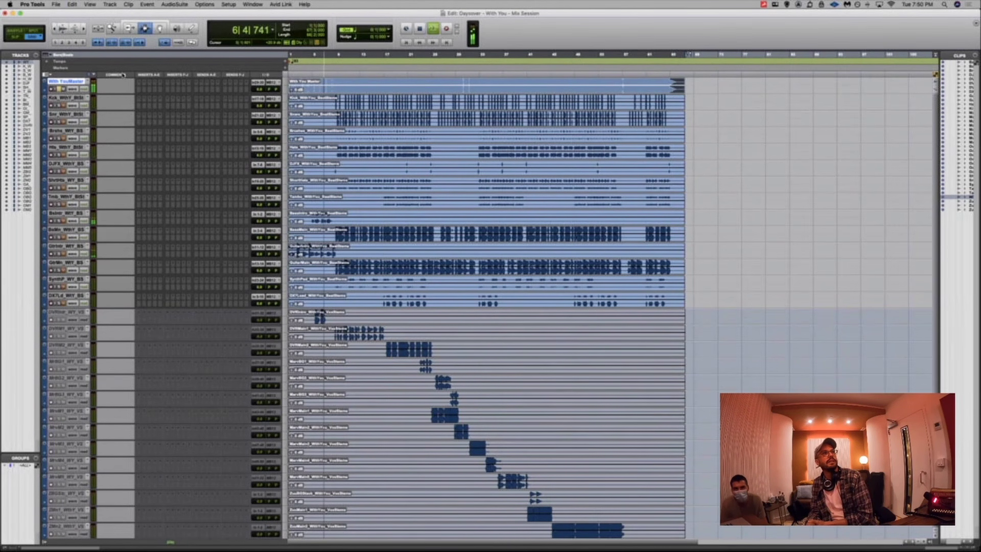
Dismiss the audio import without adding files and restart playback from the beginning of the session
key("super+shift+i")
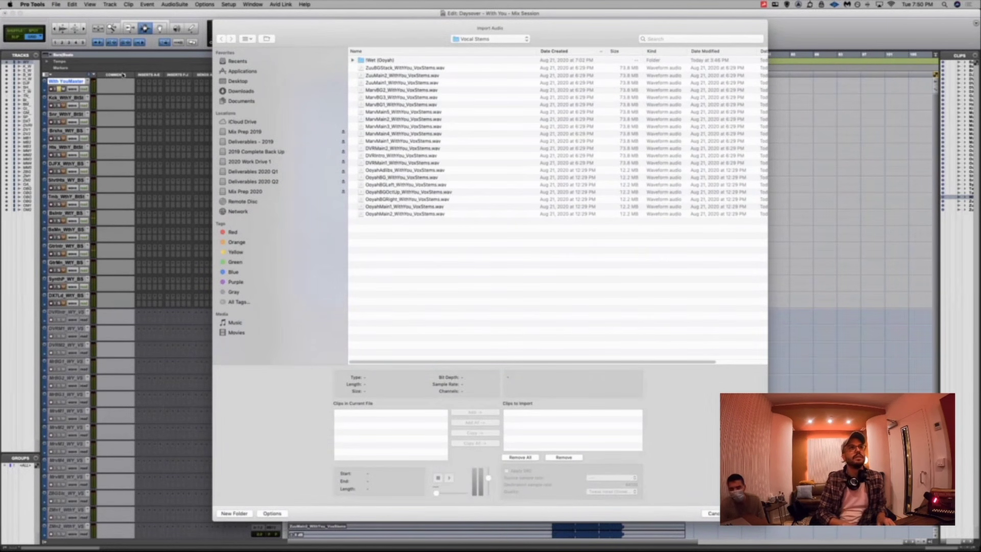
left_click(711, 513)
left_click(412, 85)
key("Return")
key("space")
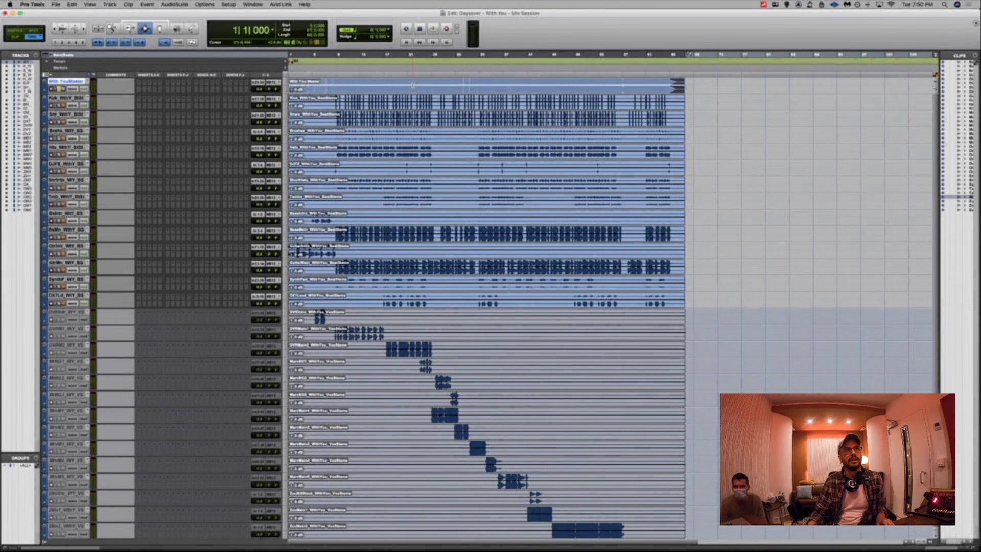
Check the session setup and the Goliath HD interface mixer, returning to the edit view
key("super+2")
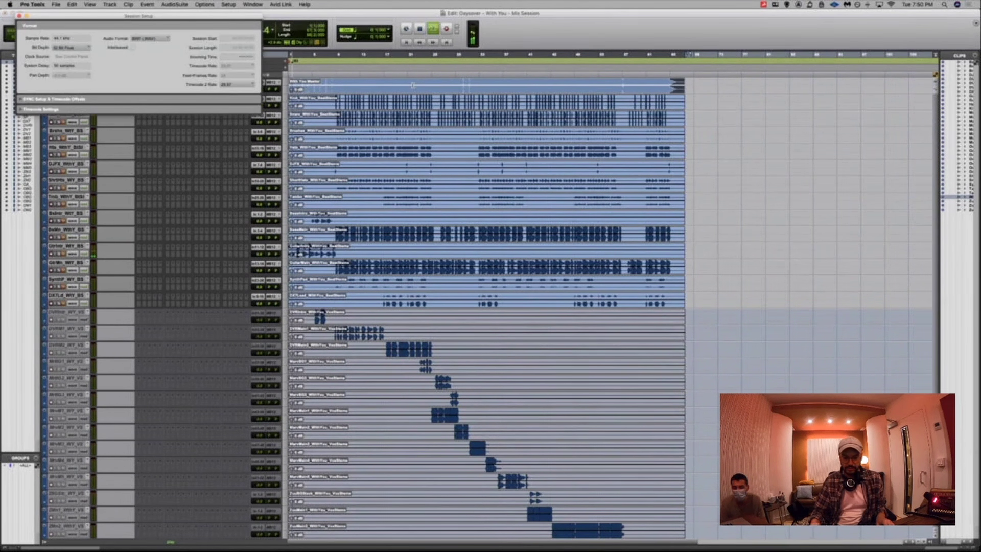
key("super+w")
mouse_move(8, 215)
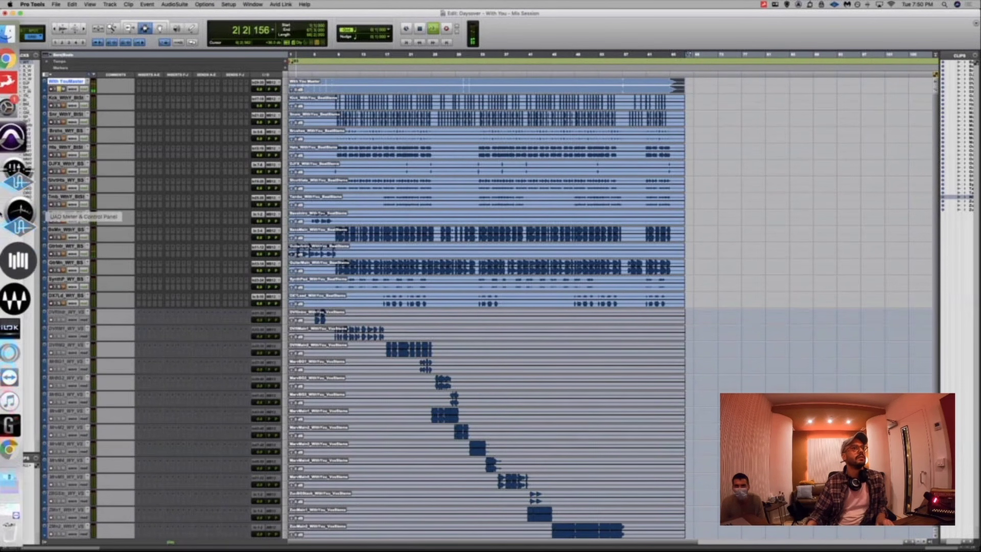
left_click(14, 66)
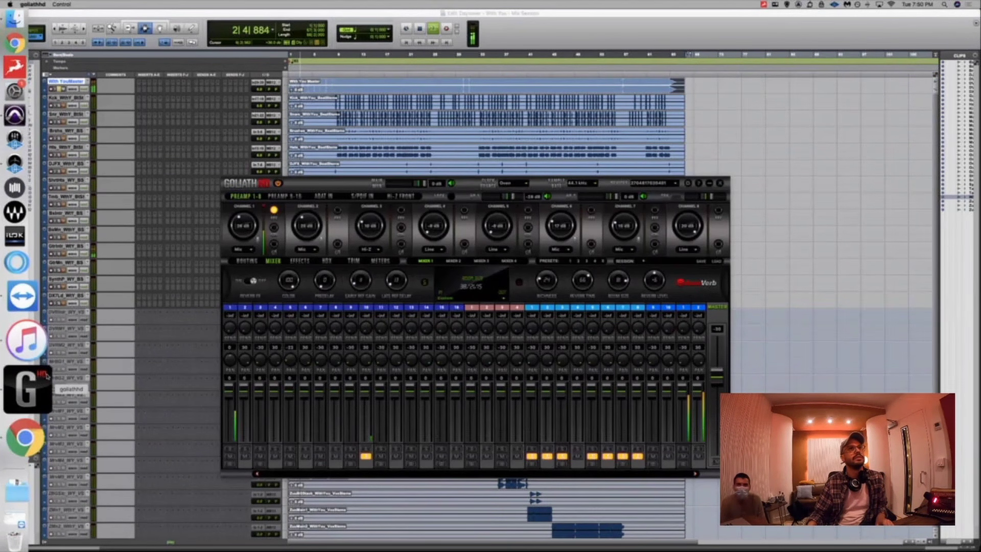
left_click(369, 95)
left_click(371, 90)
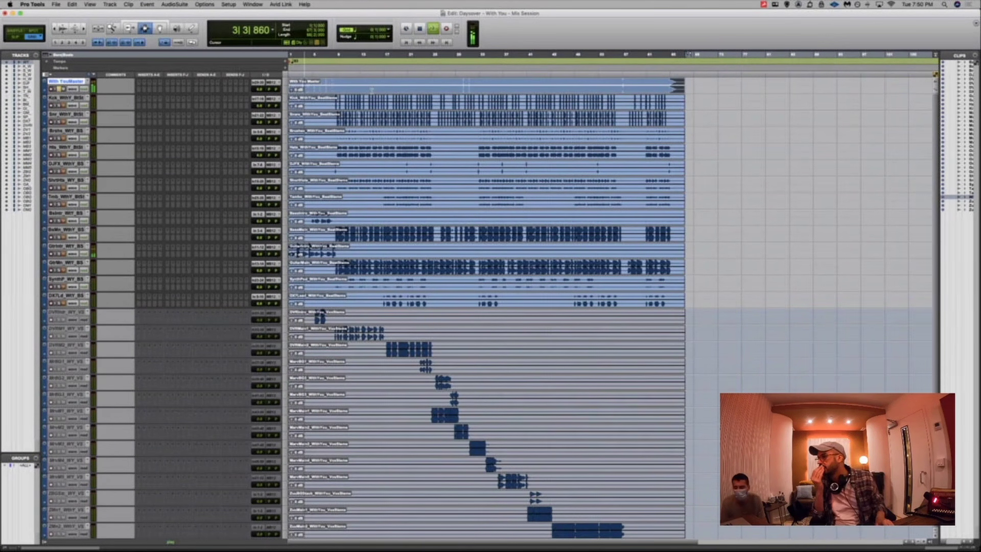
Change the video quality setting of the live stream player
mouse_move(925, 539)
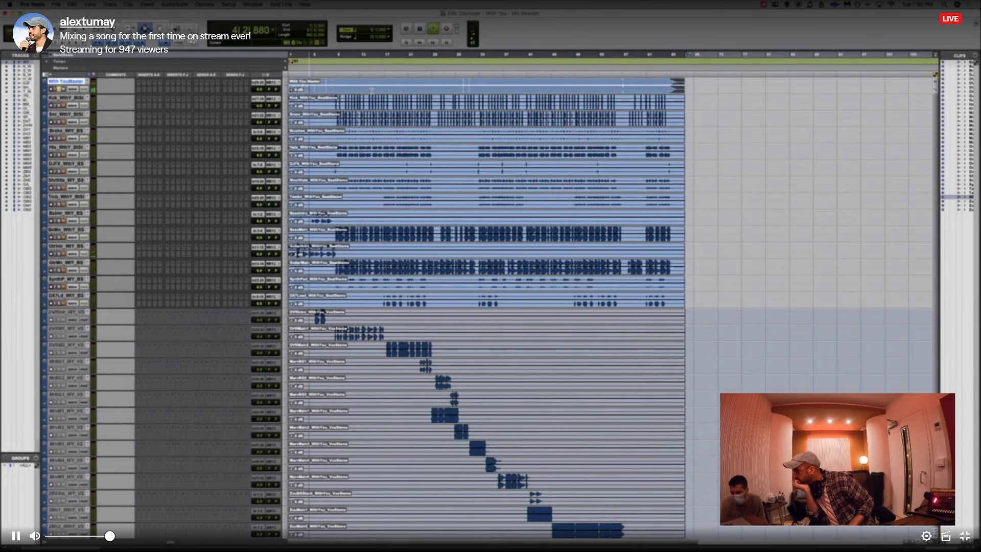
left_click(926, 539)
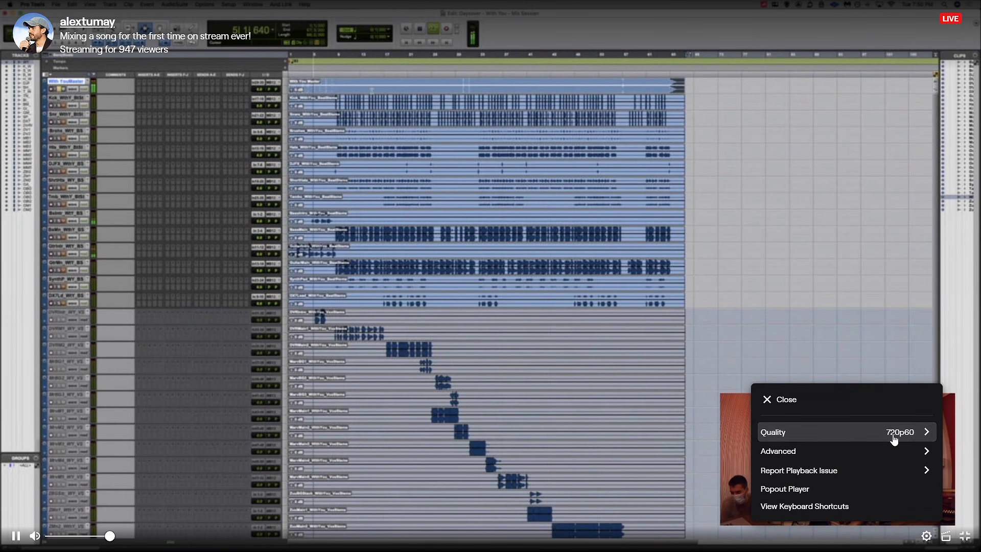
left_click(869, 434)
left_click(800, 435)
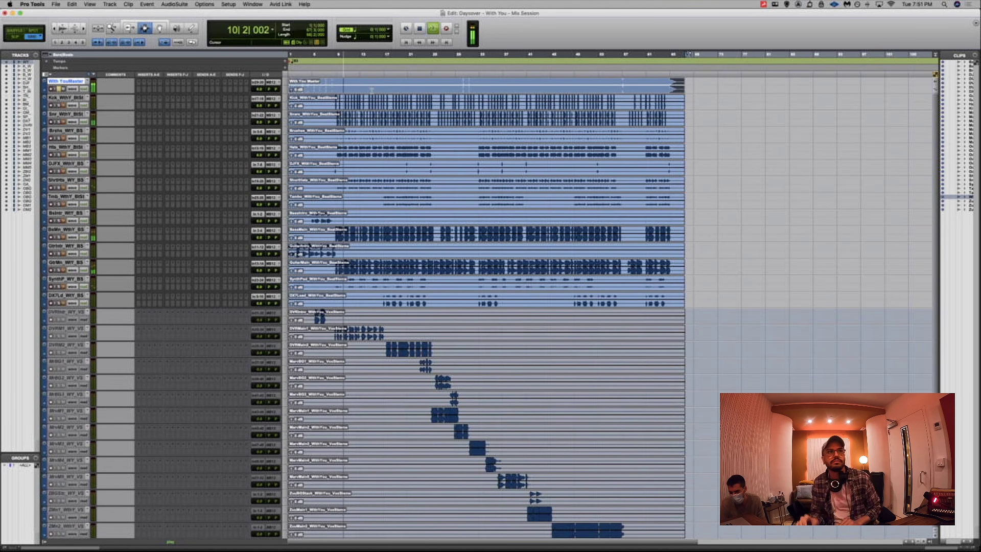
scroll(398, 141, "down", 9)
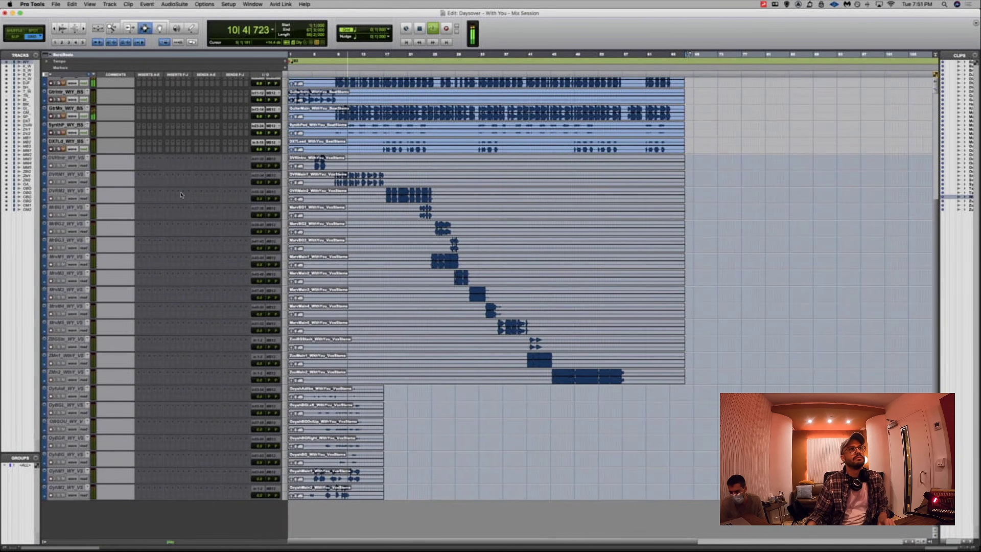
left_click(85, 174)
left_click(75, 159, "shift")
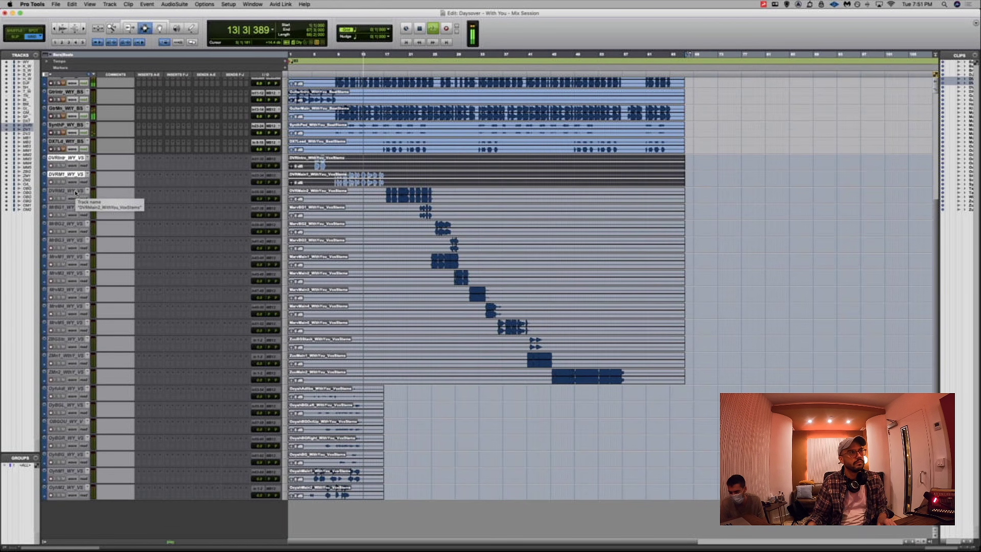
scroll(76, 191, "up", 5)
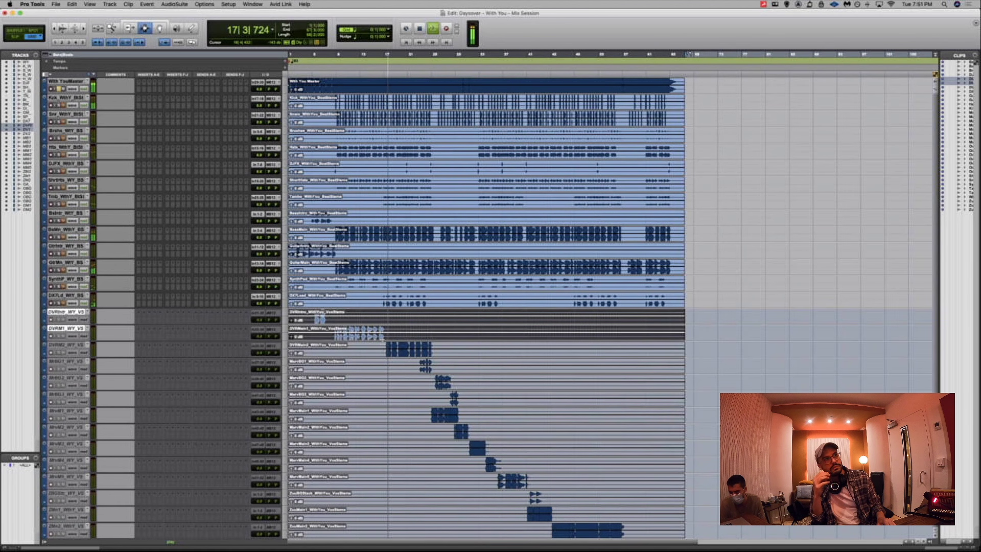
left_click(371, 351)
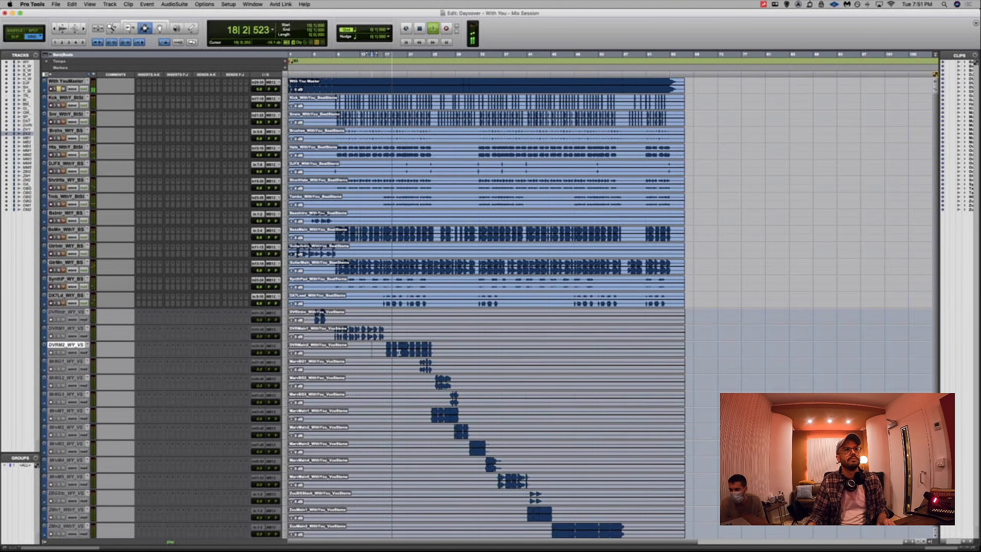
left_click(78, 330, "shift")
left_click(78, 329)
left_click(75, 295)
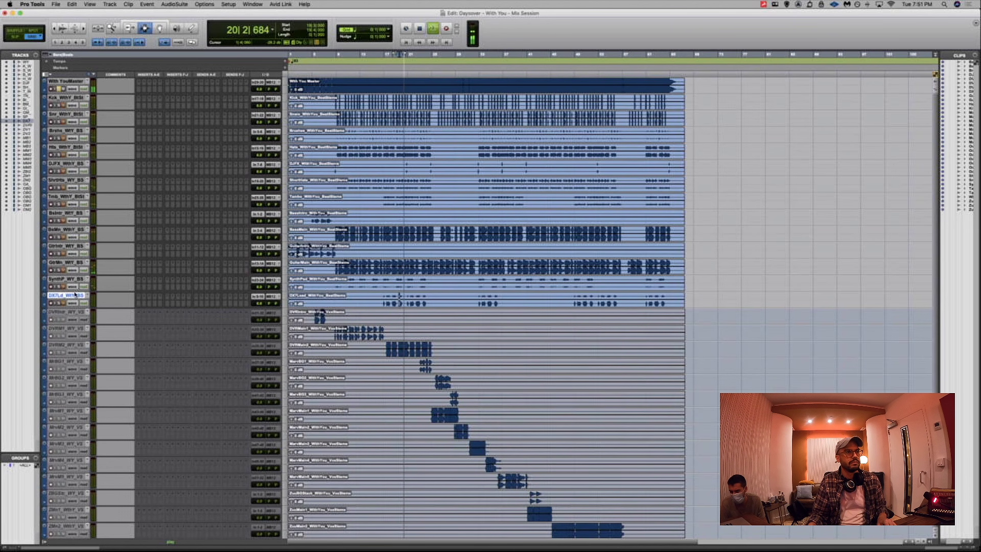
left_click(75, 279, "shift")
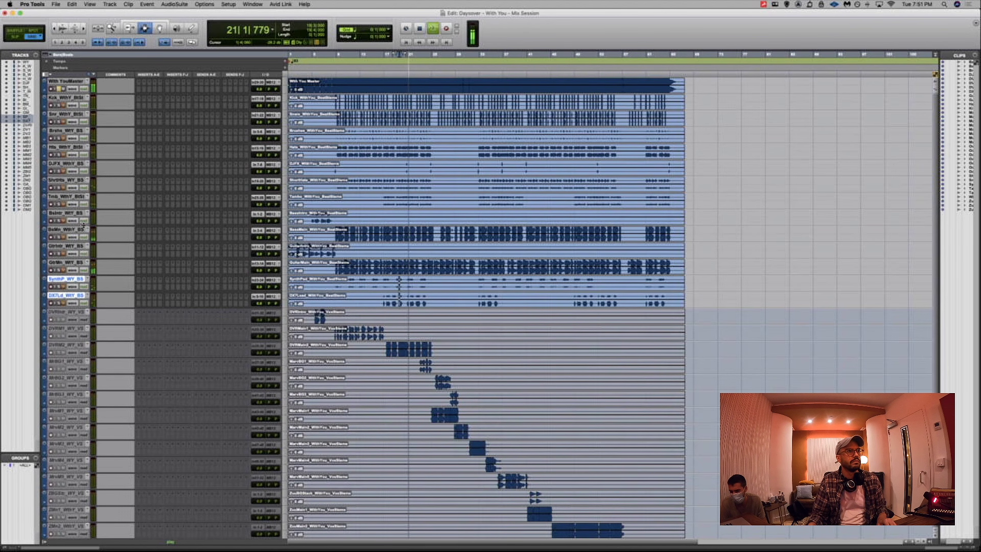
Route the drum tracks from Kick through Tambo to a new stereo aux input track named Drums
left_click(72, 101)
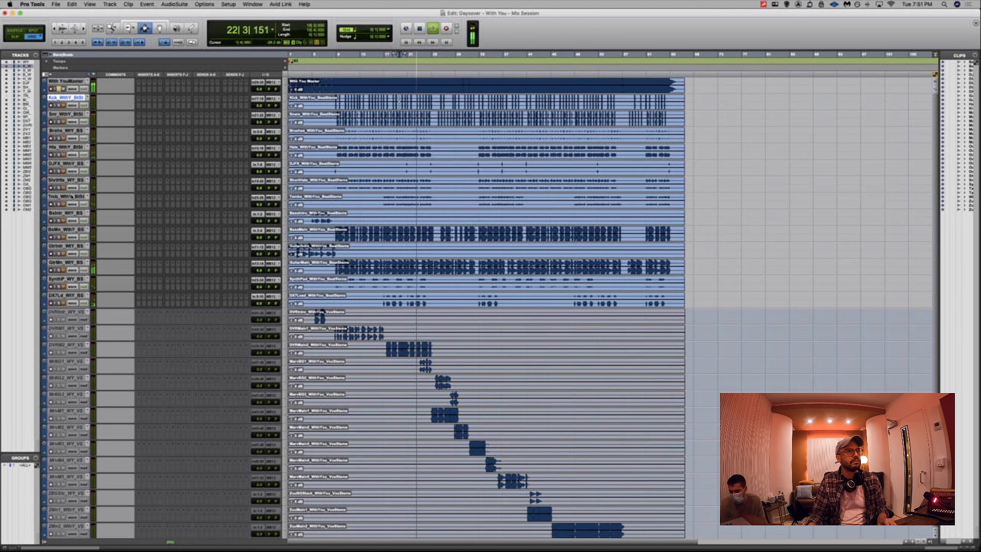
left_click(73, 196, "shift")
left_click(268, 198)
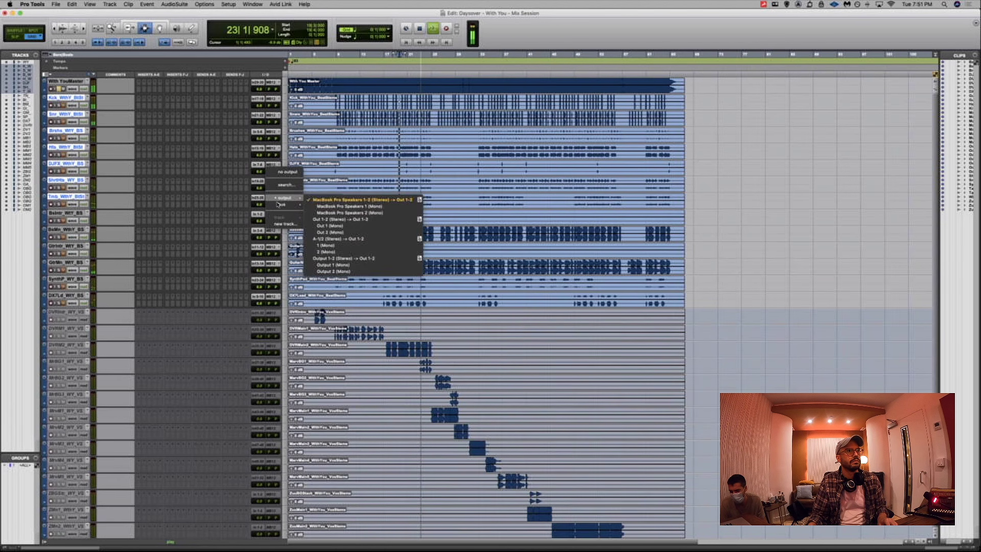
left_click(289, 213)
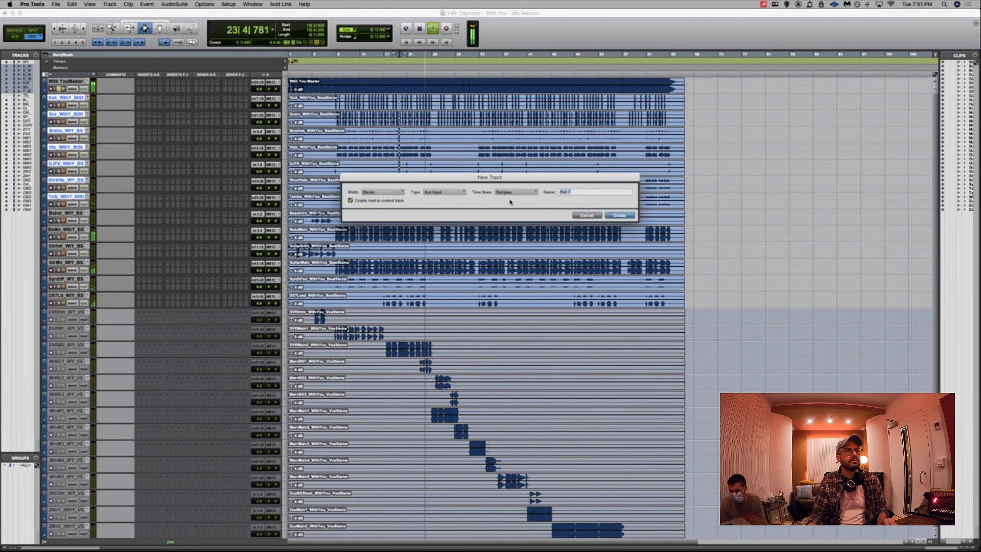
type("Drums")
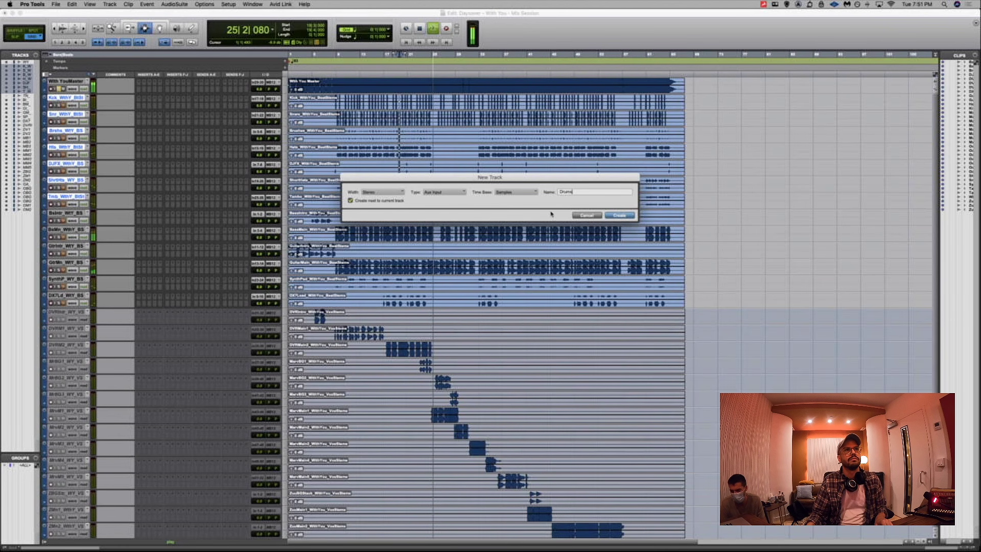
left_click(619, 216)
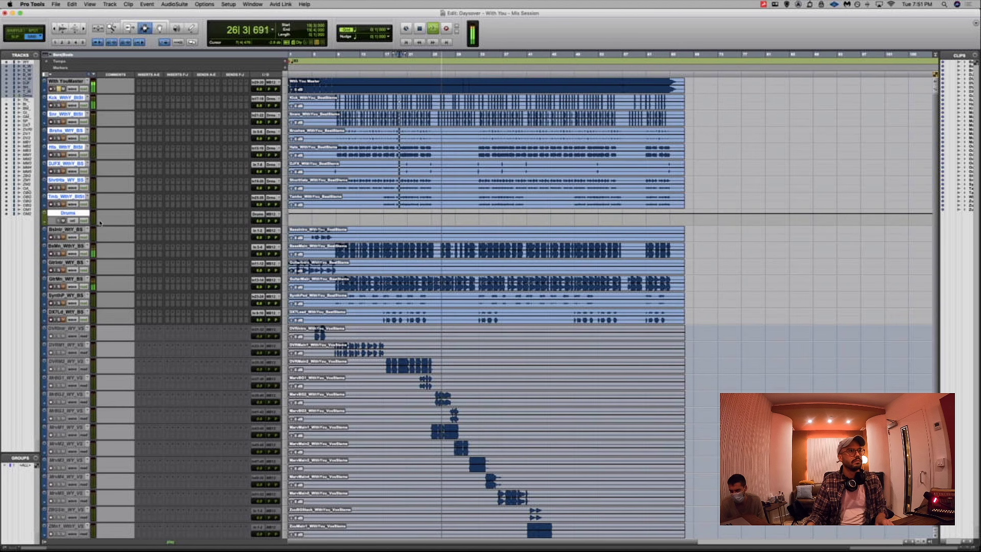
left_click(68, 213)
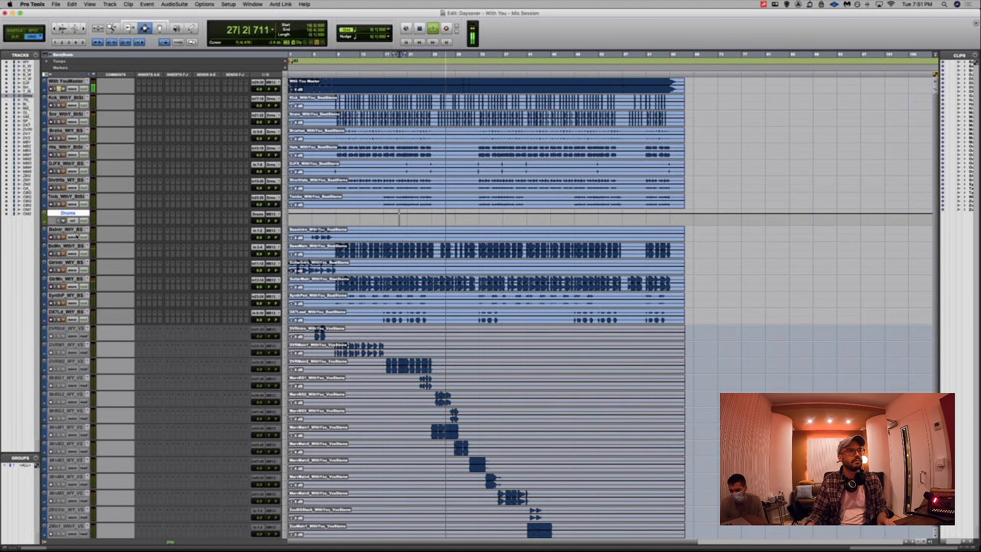
Route the intro and main bass tracks to a new stereo aux input track named Bass
right_click(77, 236)
key("Escape")
left_click(70, 230)
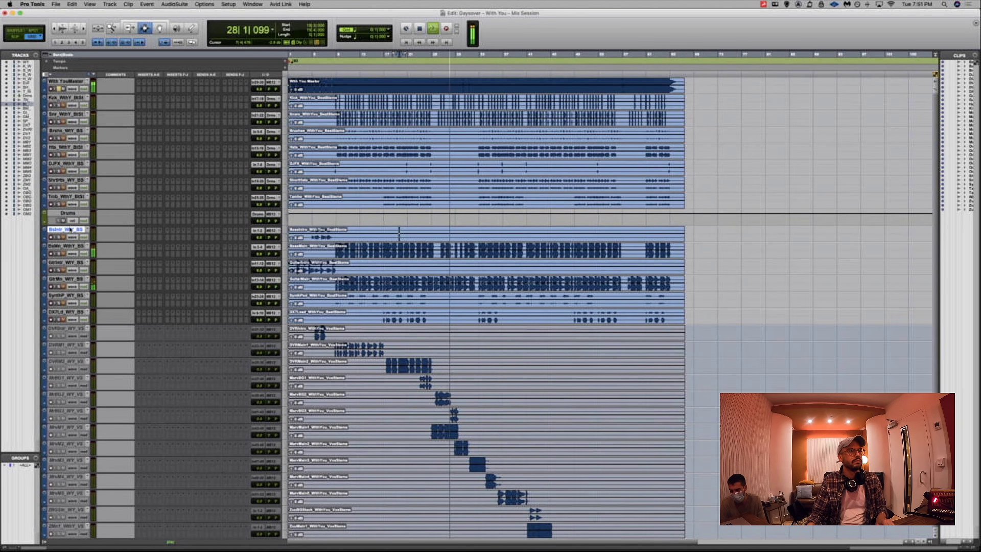
right_click(73, 251)
key("Escape")
left_click(67, 246, "shift")
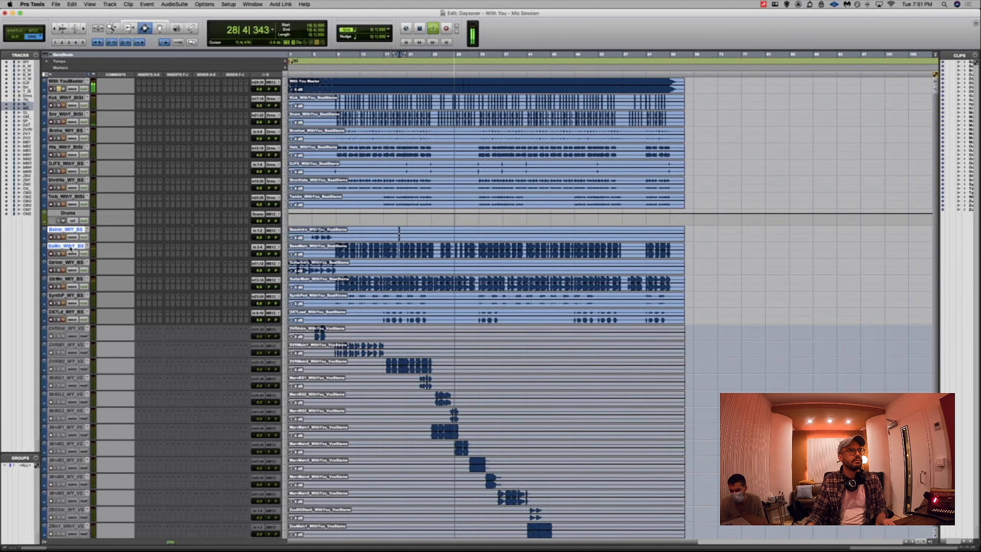
left_click(273, 247)
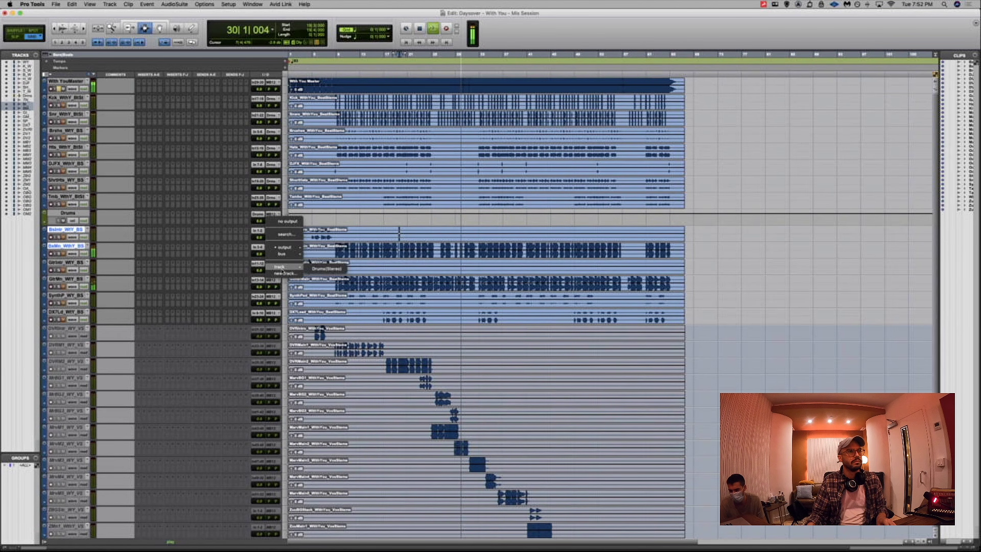
left_click(283, 273)
type("Bass")
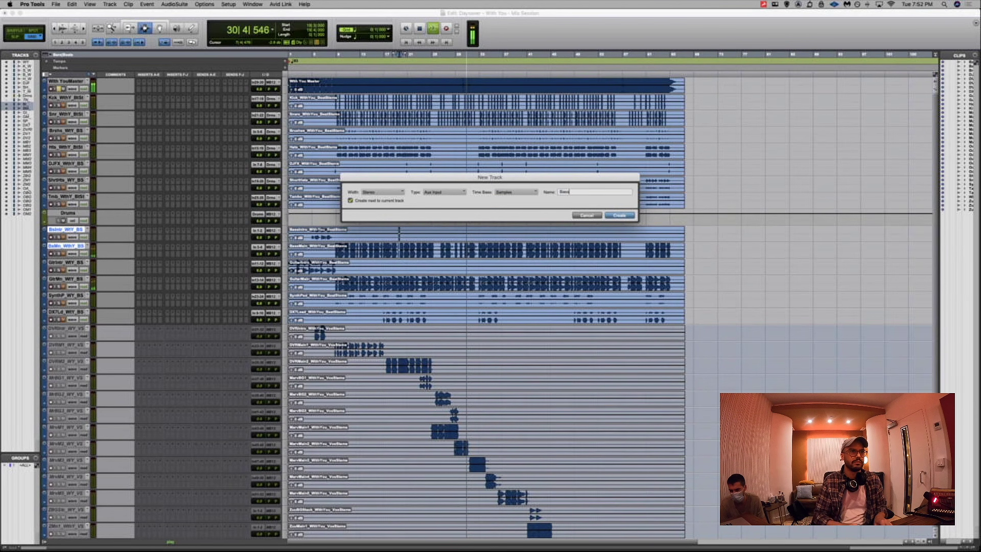
key("Return")
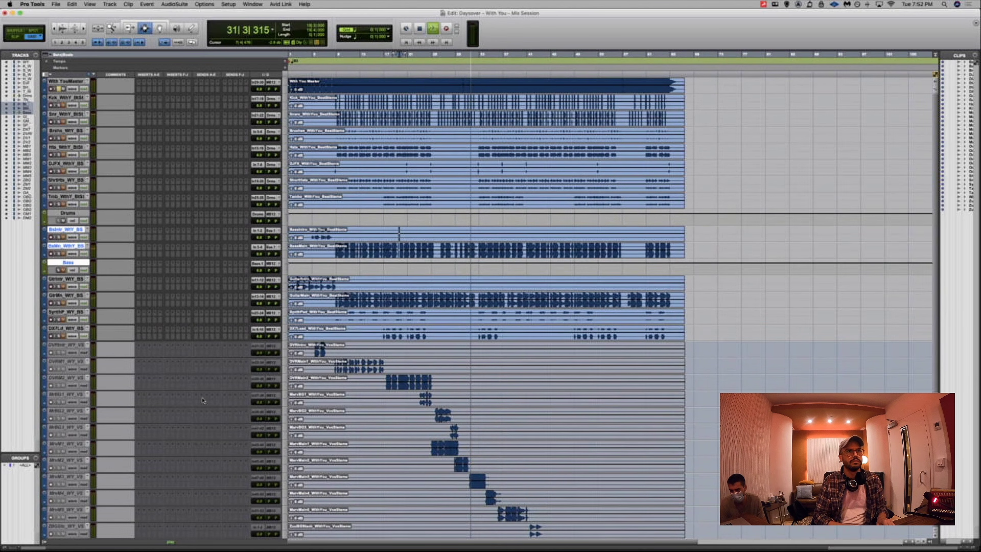
Route the intro and main guitar tracks to a new stereo aux input named Guitar and select that aux track
left_click(64, 280)
left_click(69, 296, "shift")
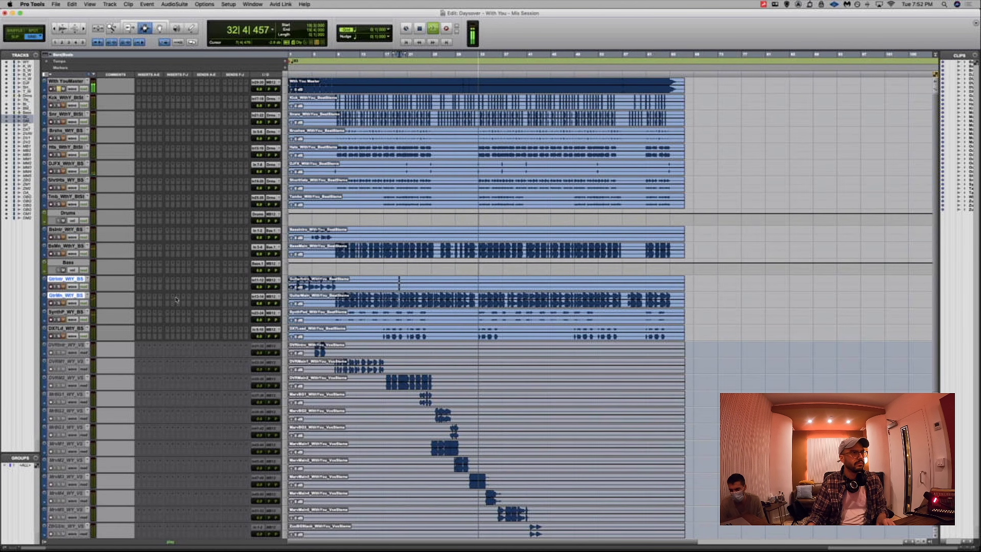
left_click(273, 296)
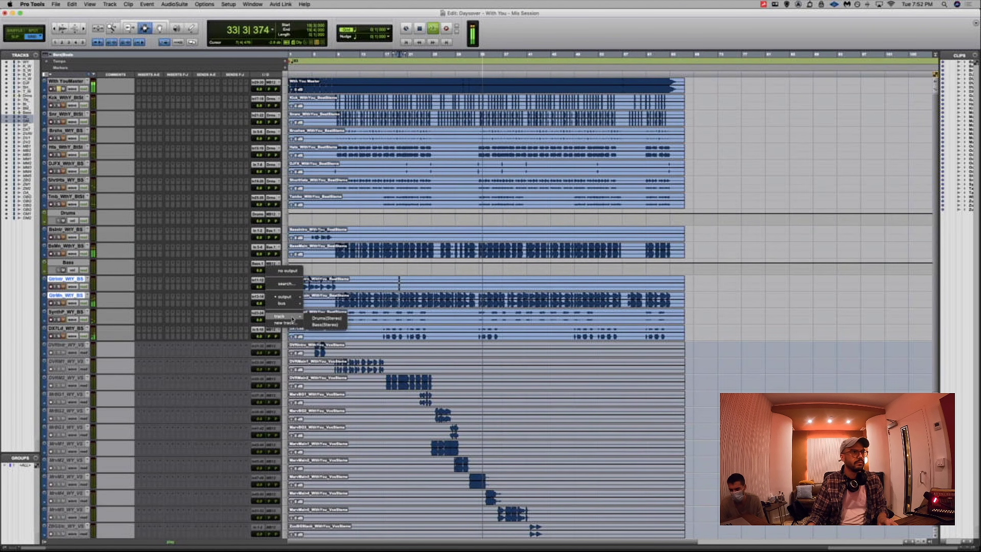
left_click(291, 323)
type("Guitar")
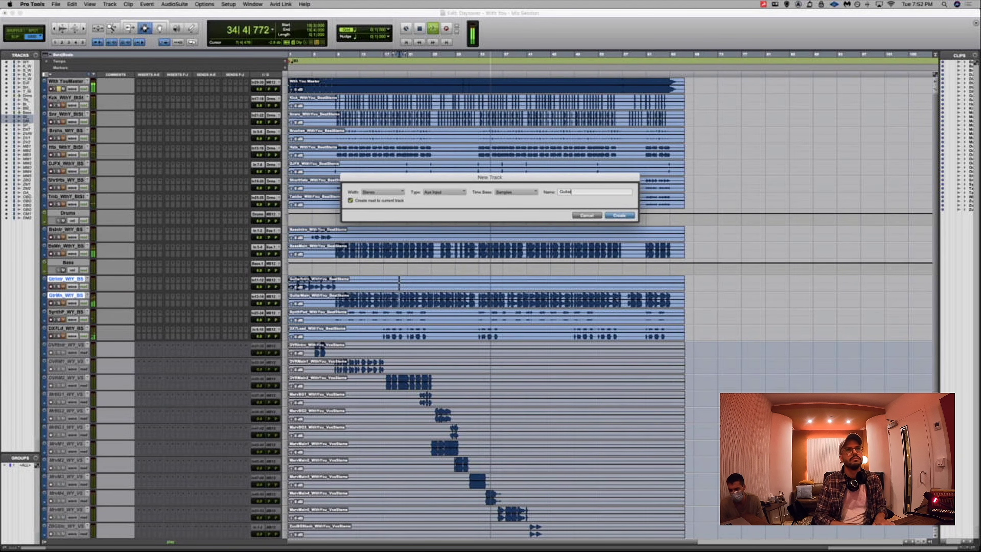
key("Return")
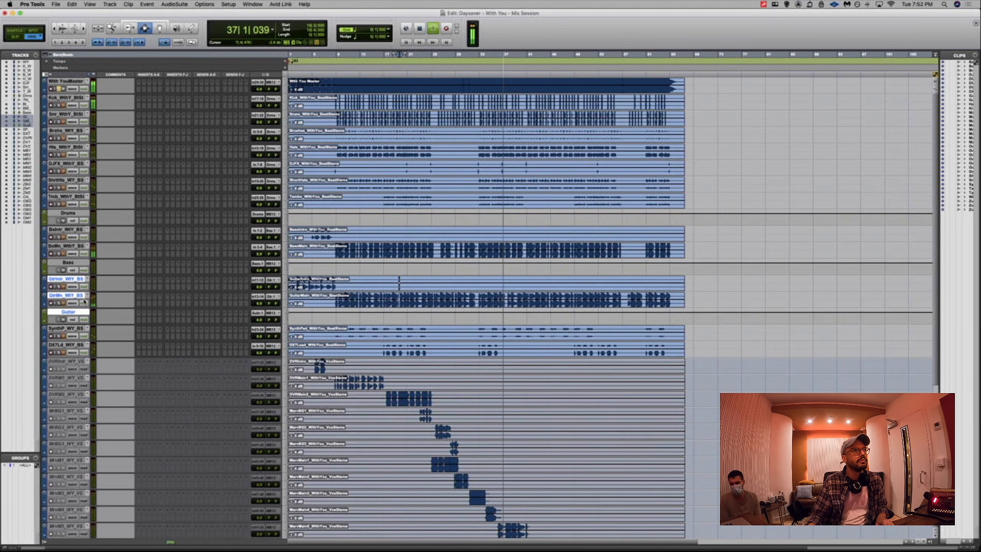
left_click(76, 311)
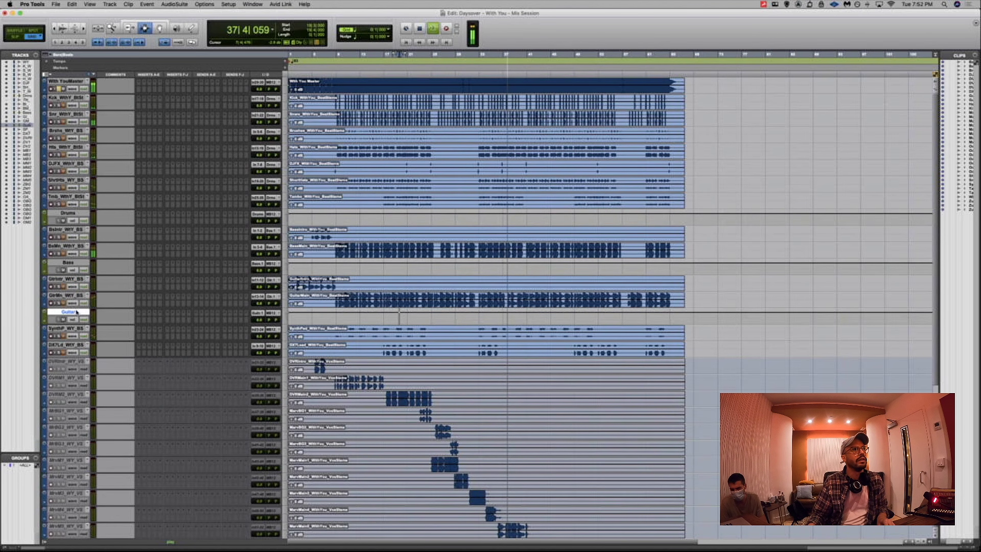
Check the main guitar track's bus output assignment and restart playback from about bar 10
left_click(269, 298)
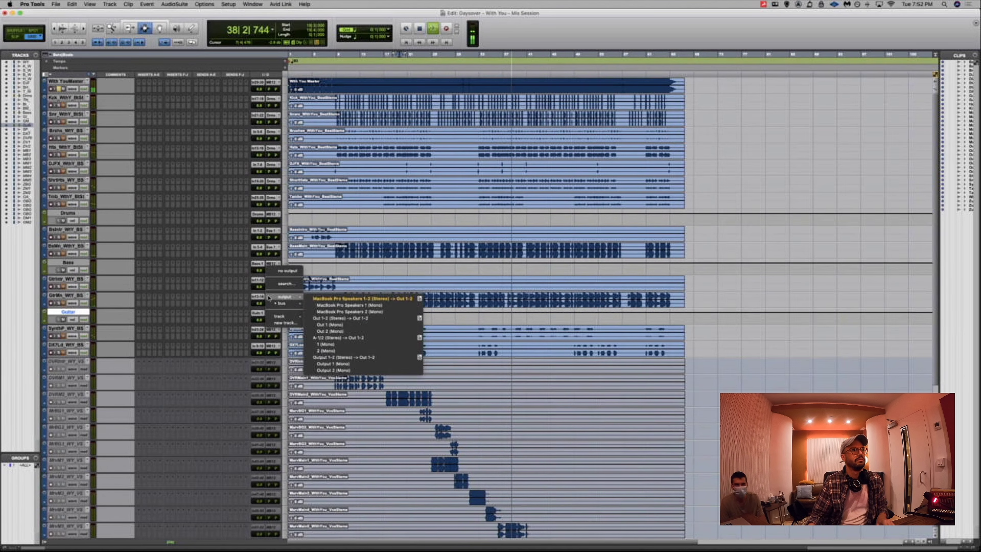
mouse_move(297, 307)
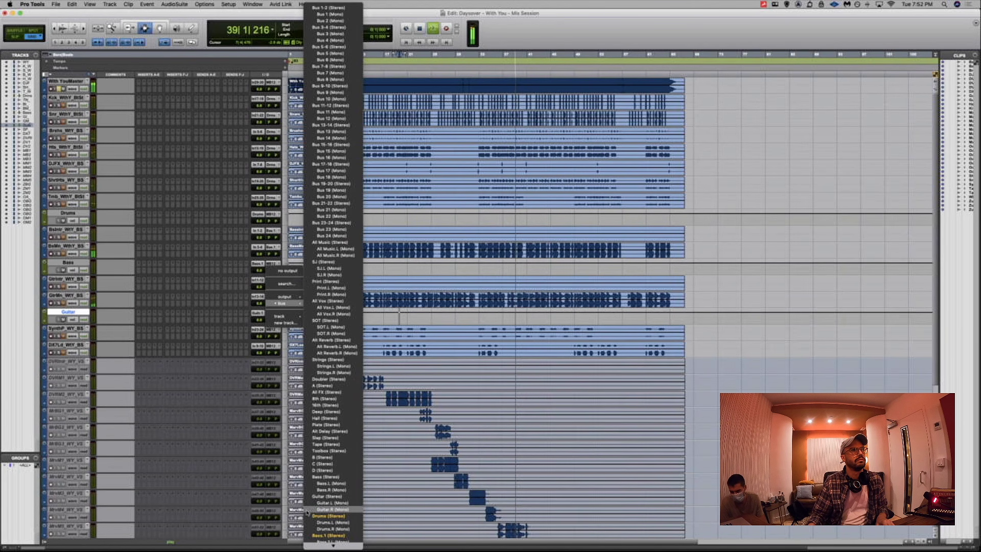
scroll(320, 534, "down", 1)
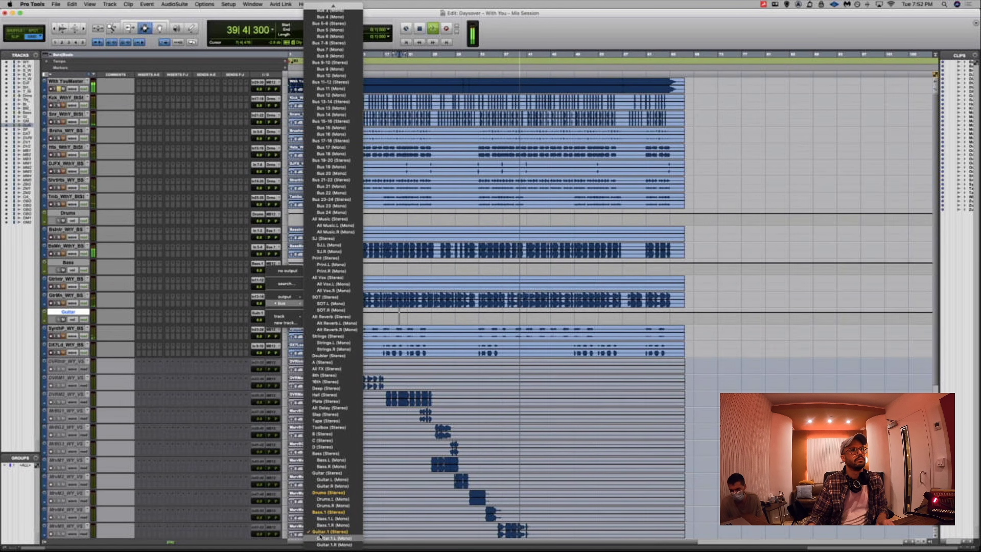
left_click(200, 446)
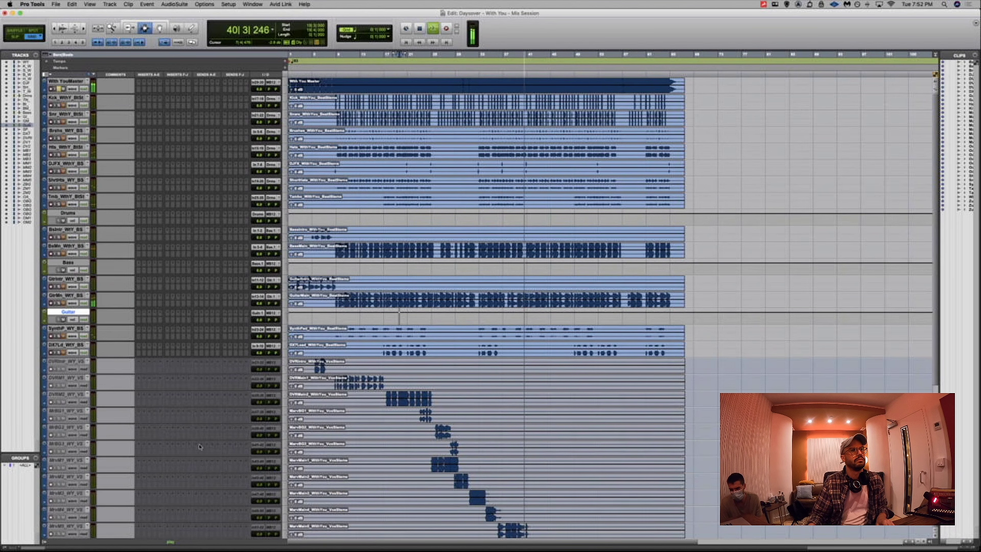
key("space")
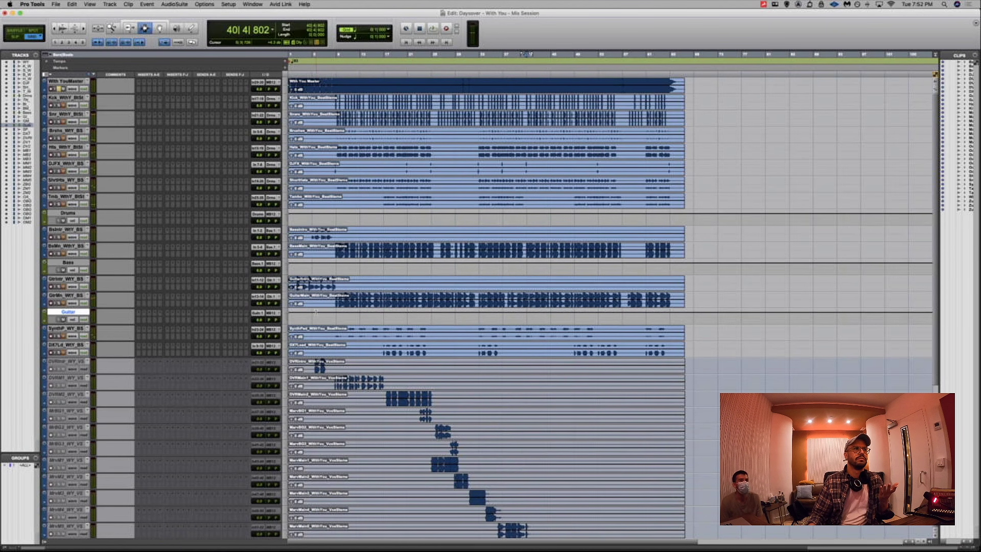
left_click(343, 301)
key("space")
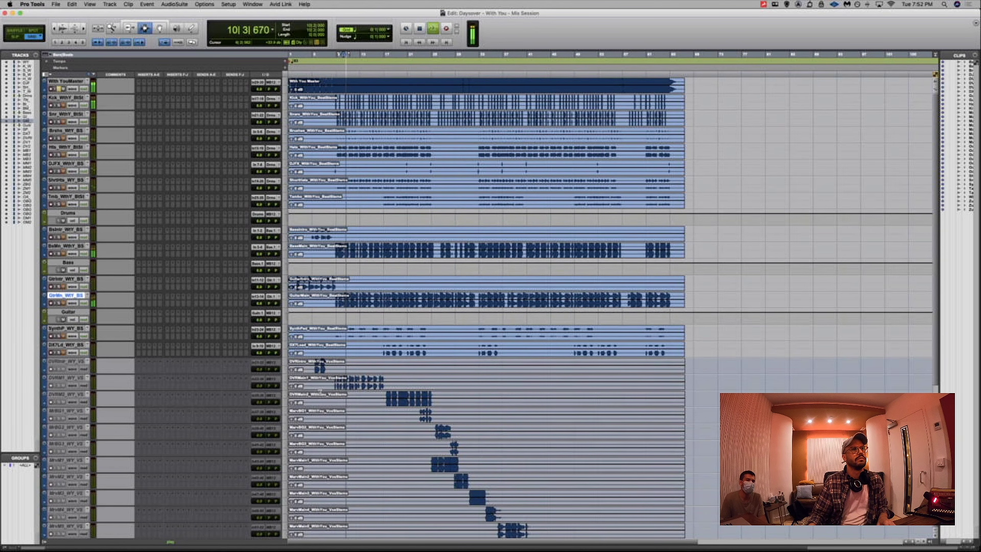
Route the synth pad and DX7 lead tracks to a new stereo aux input track named Synths
left_click(75, 329)
left_click(77, 344, "shift")
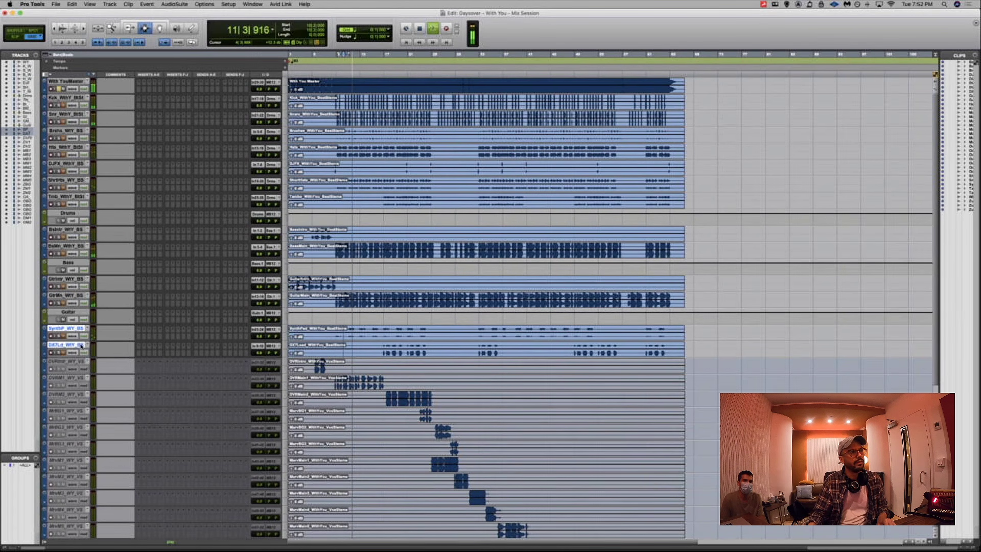
left_click(275, 346)
mouse_move(281, 352)
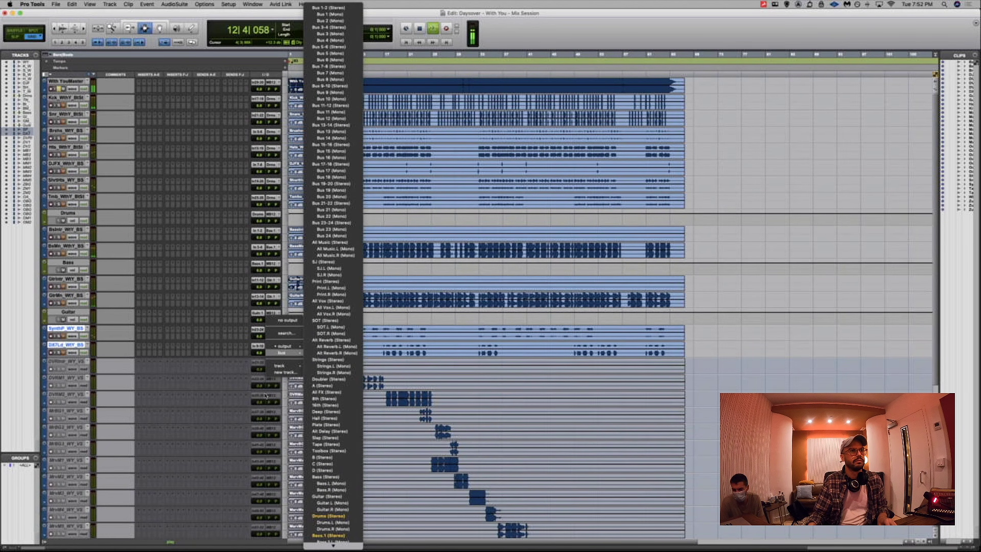
left_click(284, 372)
type("Synths")
key("Return")
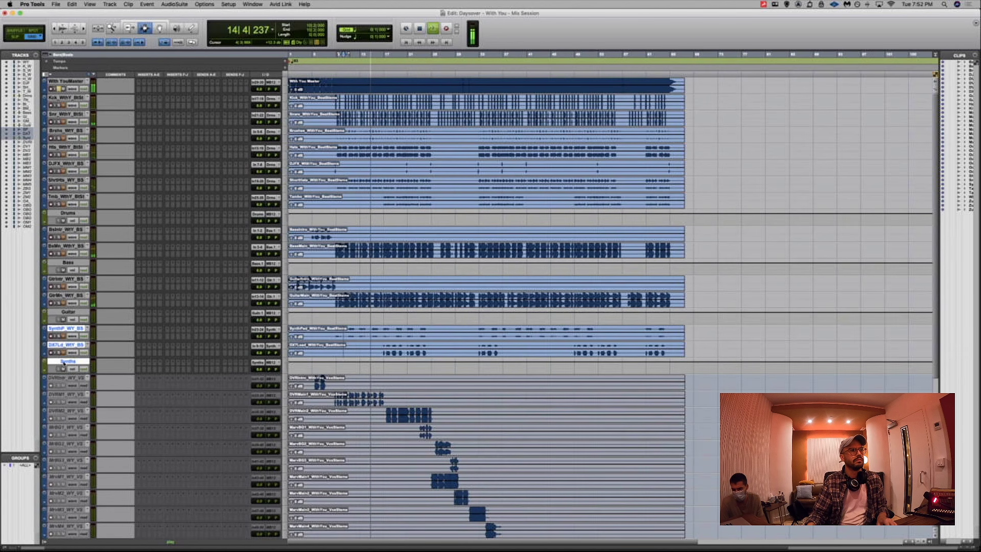
Duplicate the Drums aux track once and rename the copy Drum Crunch
right_click(64, 213)
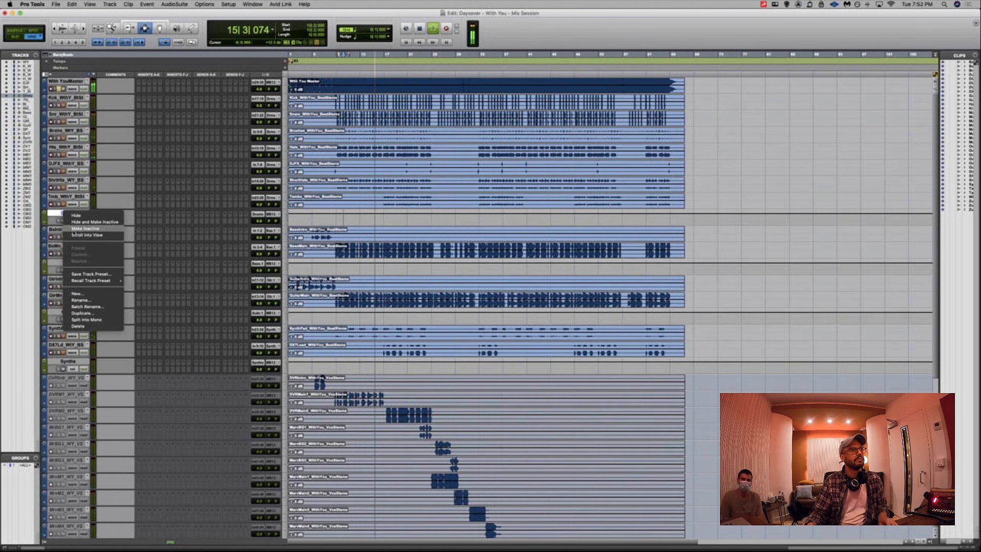
left_click(87, 313)
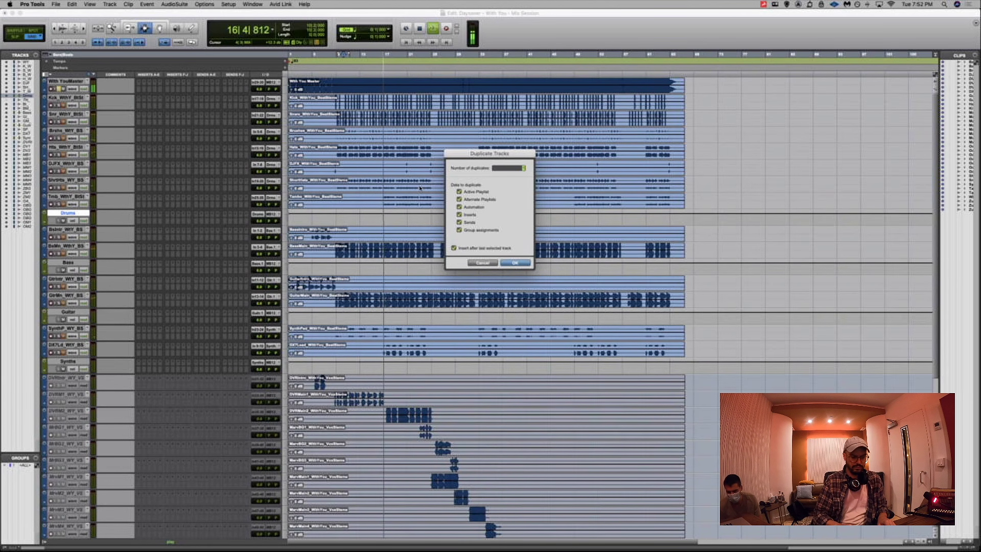
key("Return")
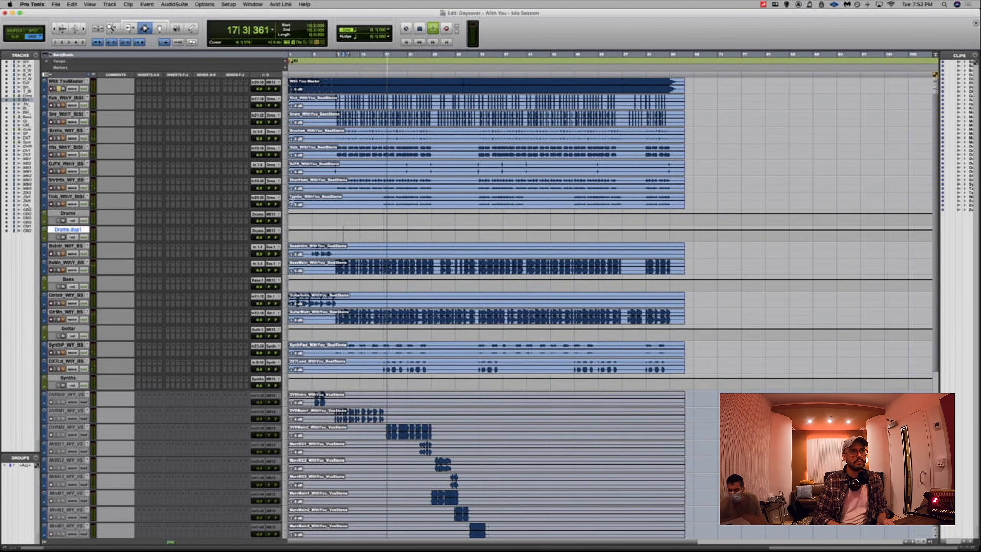
double_click(81, 229)
type("Drum Crunch")
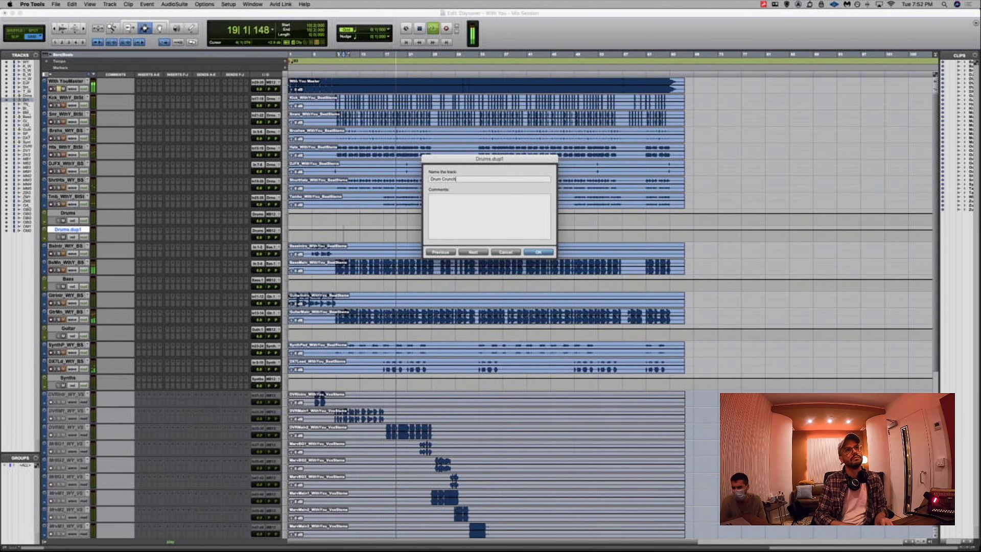
key("Return")
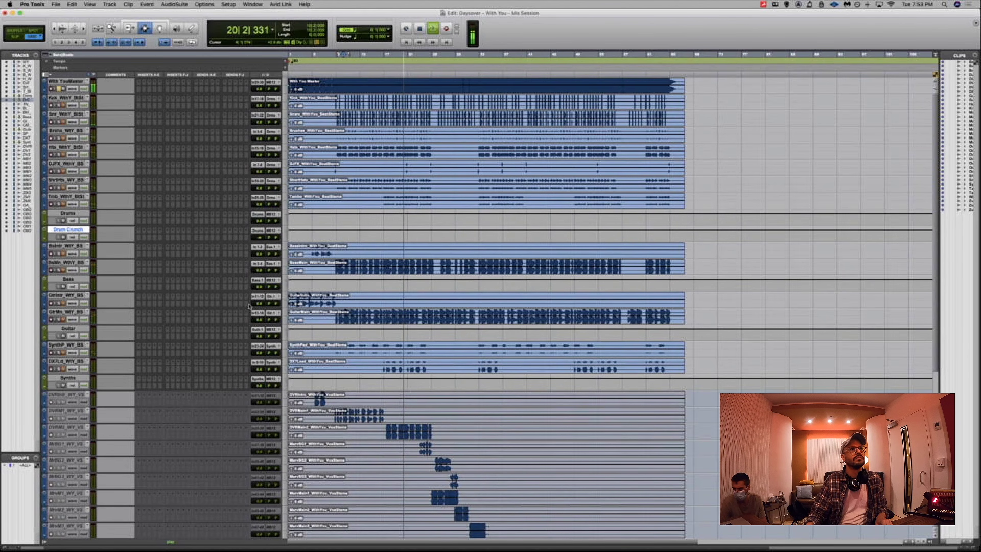
Colour the Drums, Drum Crunch, Bass, Guitar and Synths aux tracks magenta
left_click(68, 212, "shift")
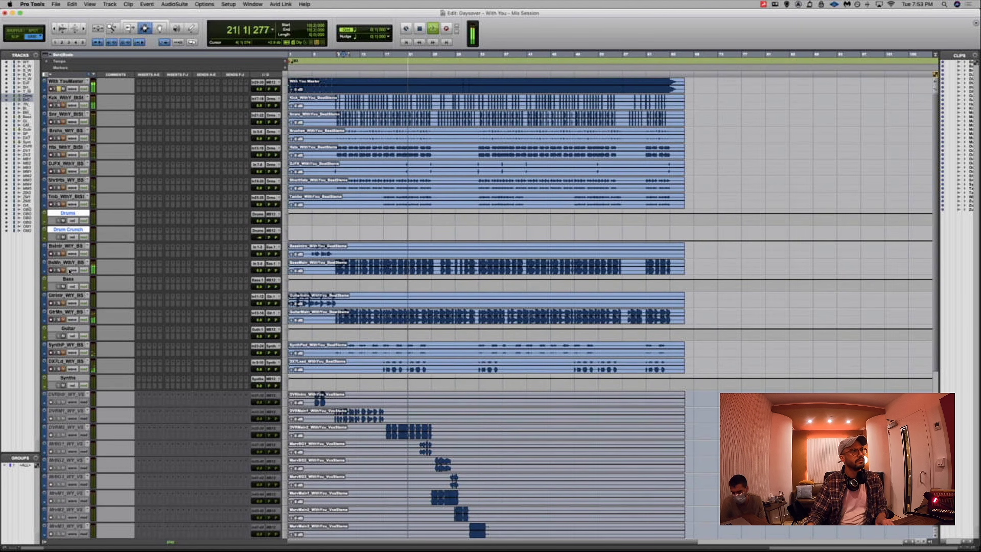
left_click(70, 279, "super")
left_click(69, 328, "super")
left_click(73, 379, "super")
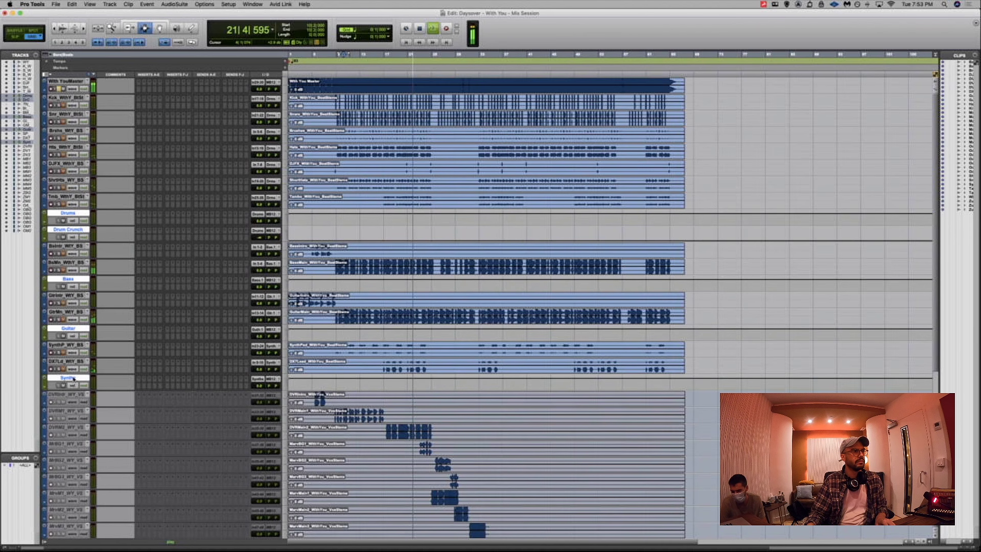
double_click(45, 383)
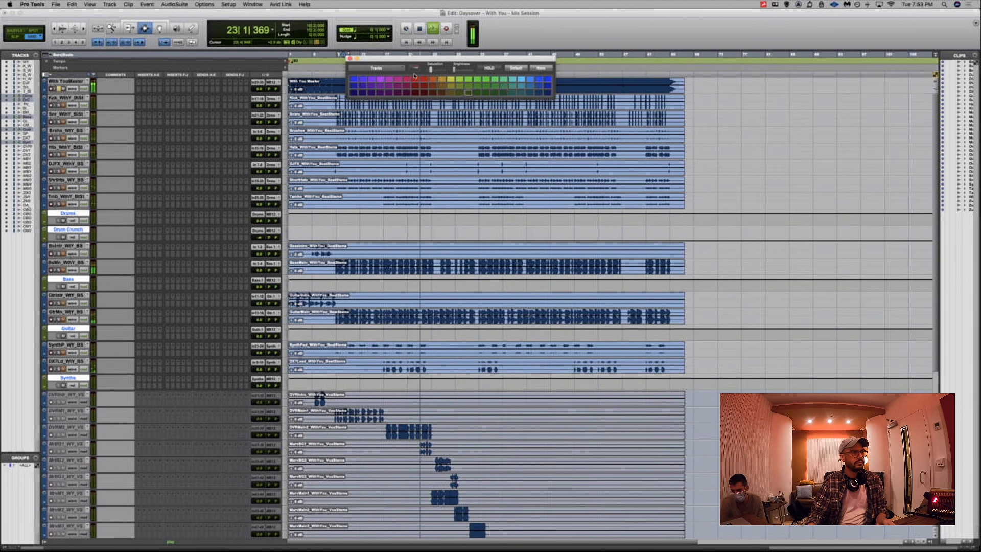
left_click(410, 87)
left_click(349, 58)
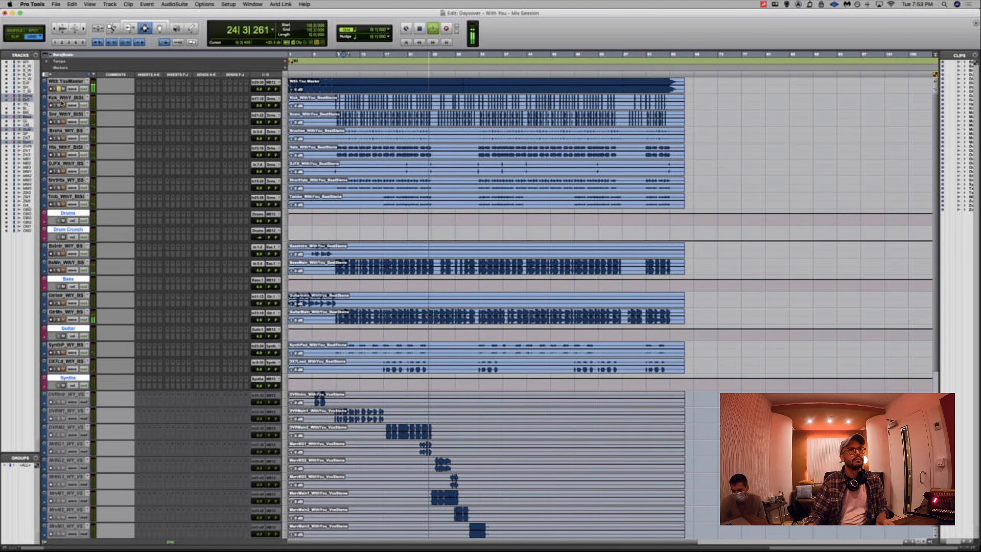
Colour the With You Master reference track purple
double_click(44, 85)
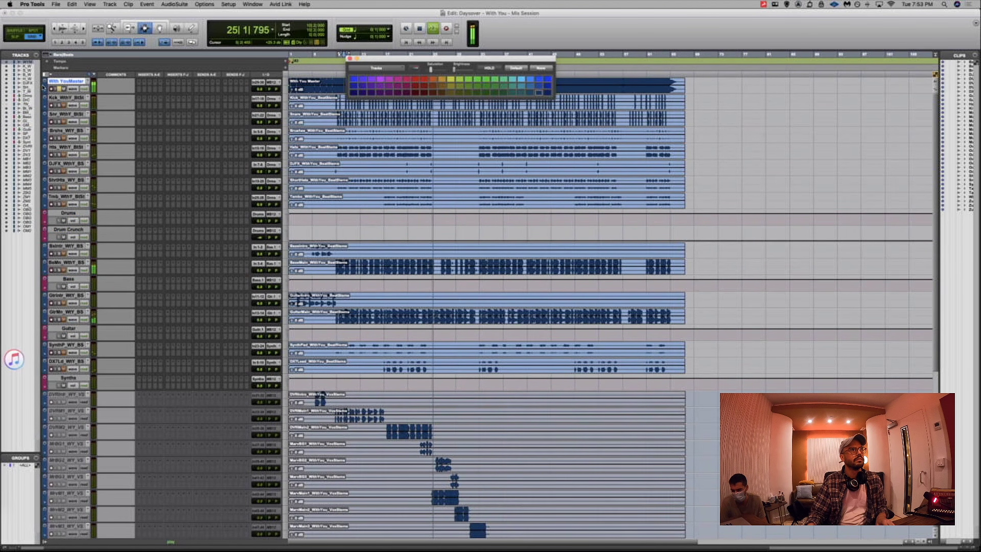
left_click(475, 86)
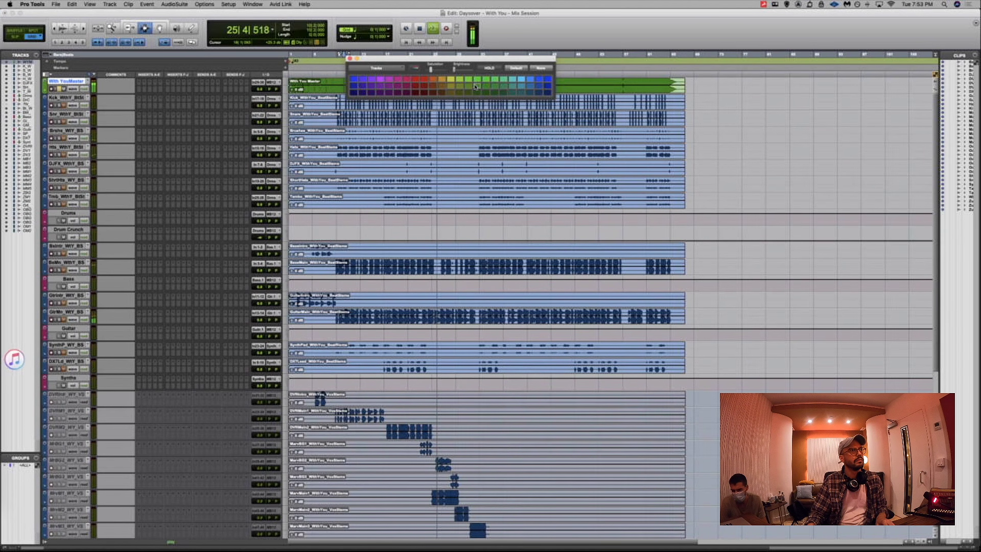
left_click(376, 85)
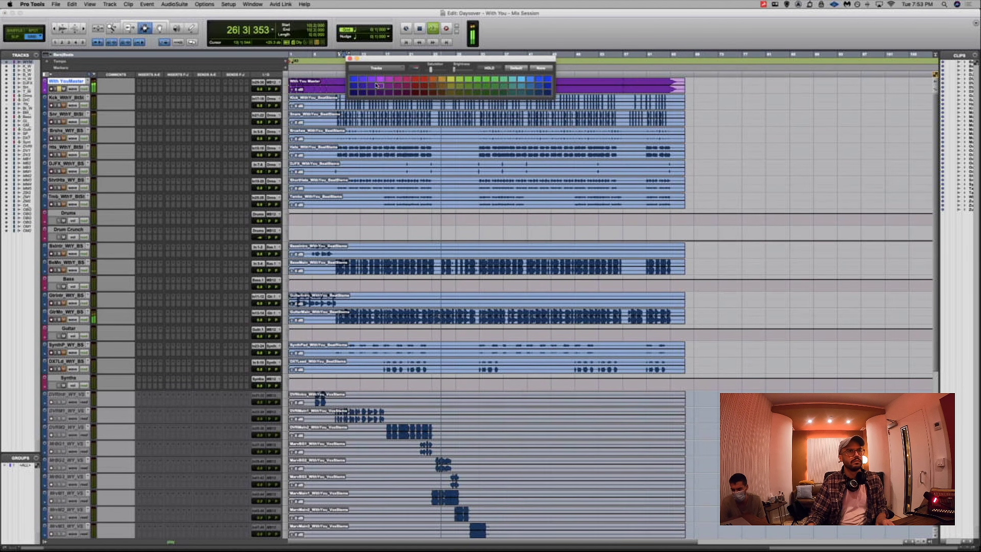
left_click(349, 59)
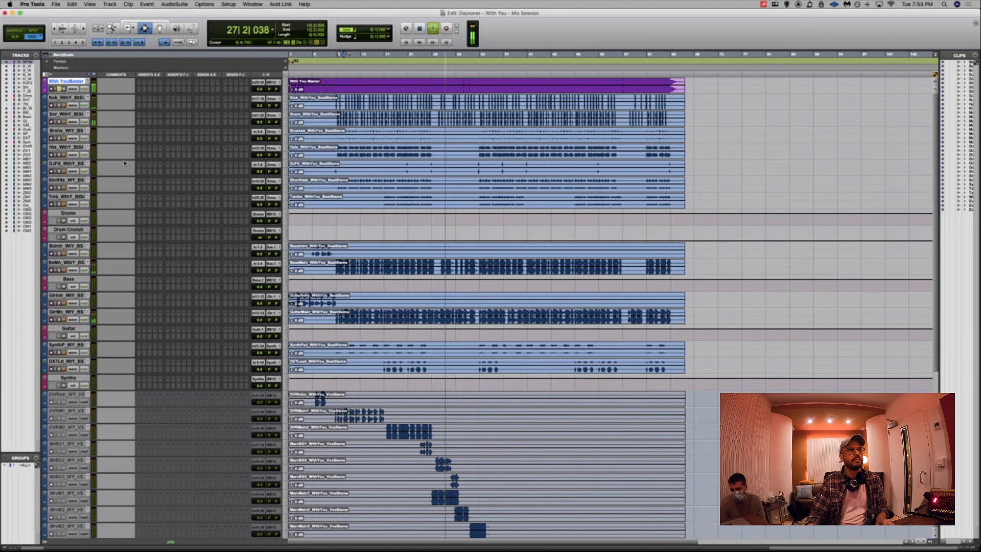
Route the Drums, Drum Crunch, Bass, Guitar and Synths aux tracks to a new stereo aux input named All Music
left_click(69, 99)
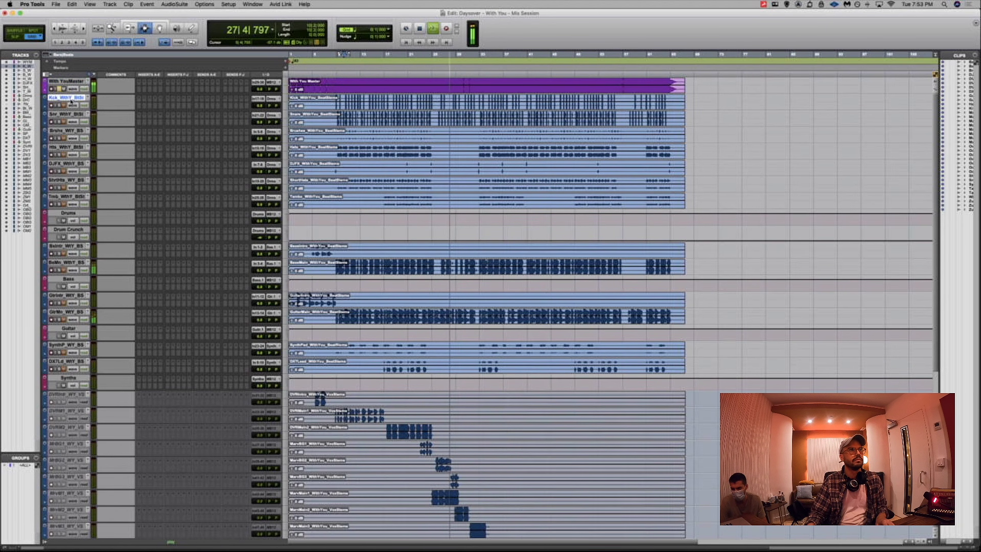
left_click(73, 379)
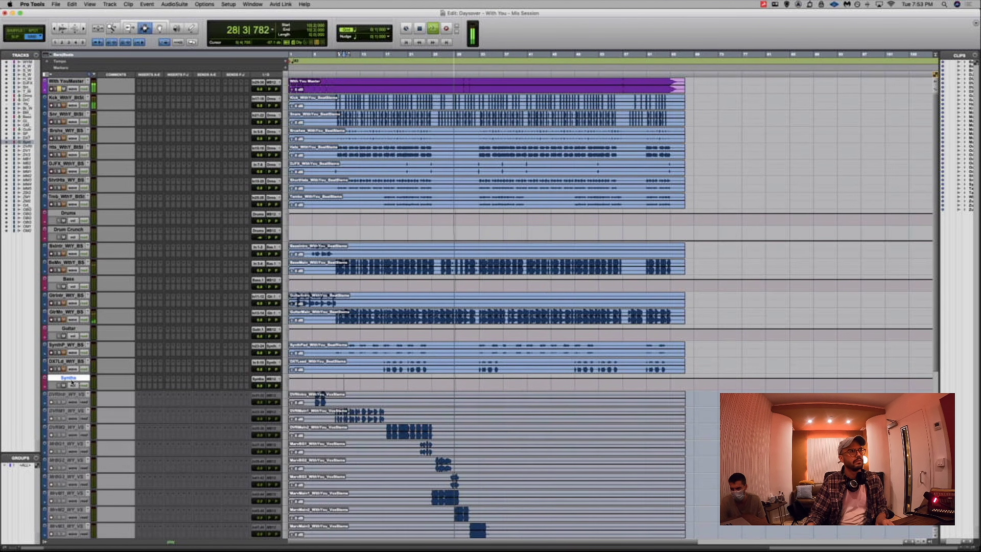
left_click(72, 329, "super")
left_click(71, 279, "super")
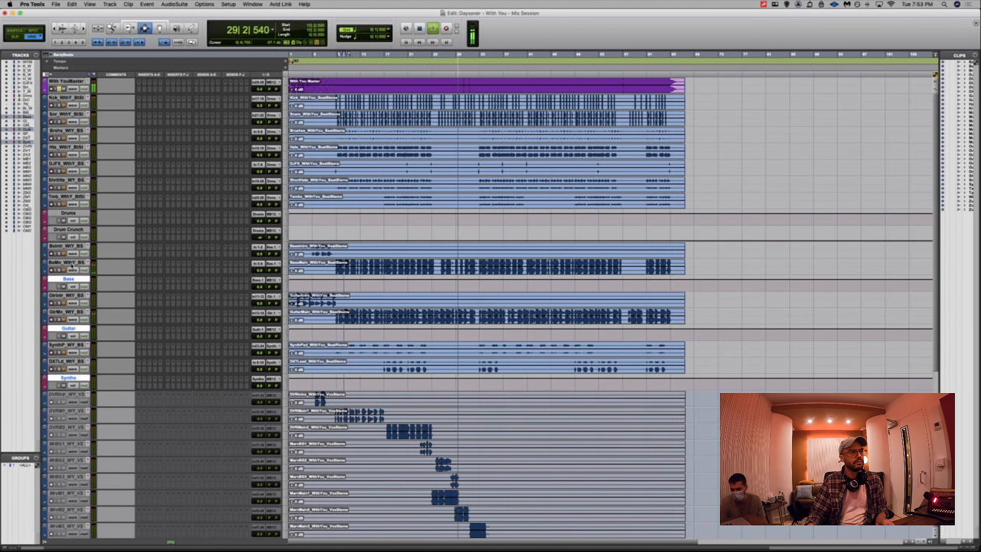
left_click(71, 215, "super")
left_click(68, 230, "super")
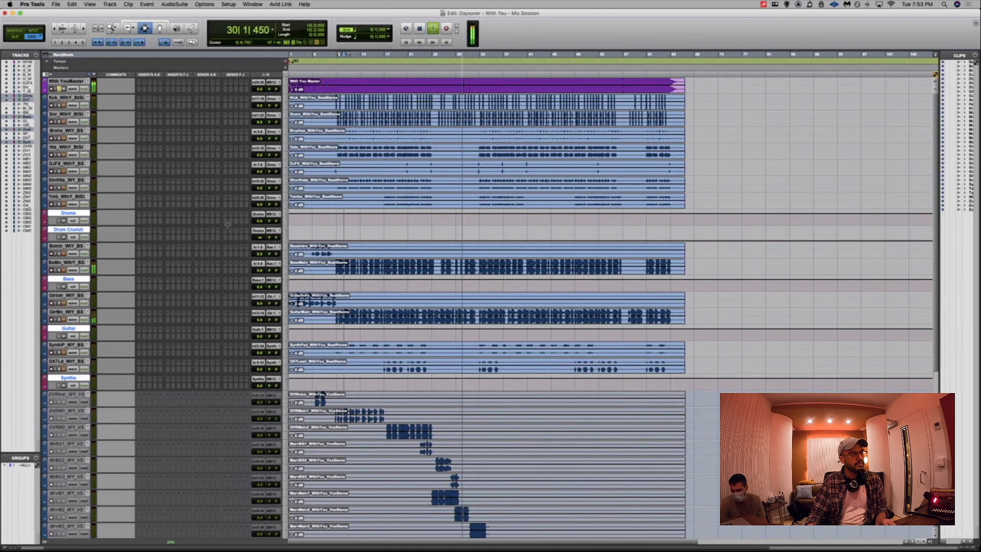
left_click(272, 230)
left_click(289, 257)
type("All Music")
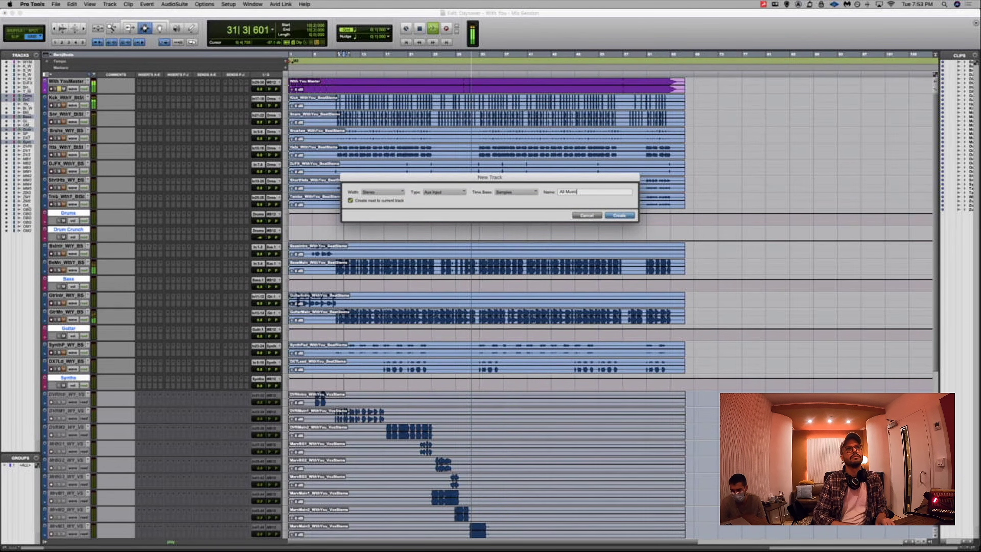
key("Return")
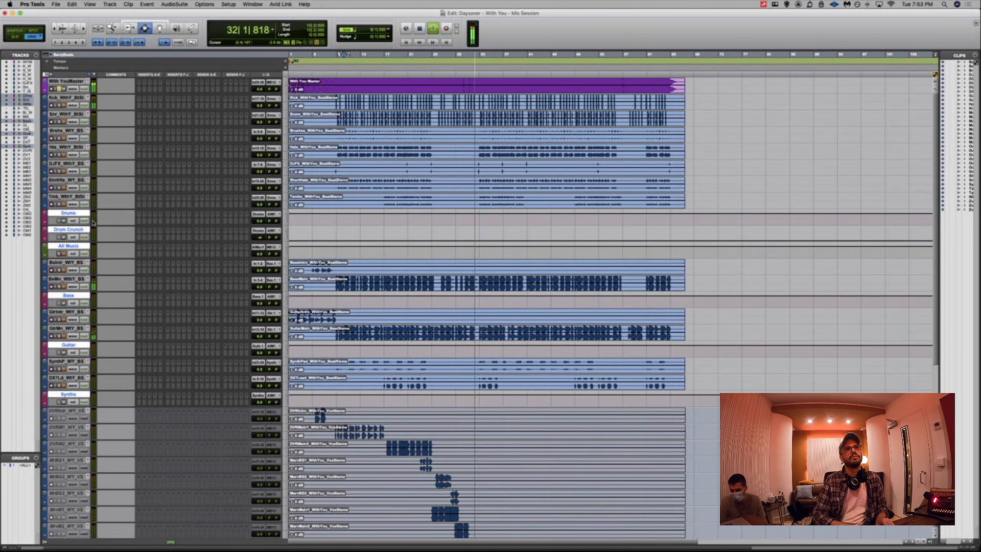
Move the All Music aux track directly below Synths and colour it dark magenta
left_click_drag(59, 249, 62, 407)
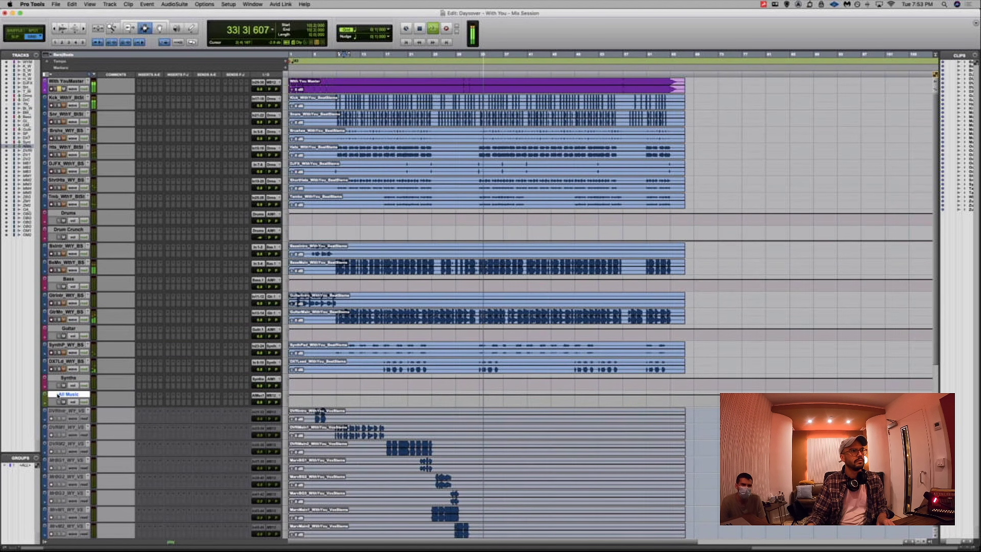
double_click(45, 398)
left_click(416, 86)
left_click(406, 93)
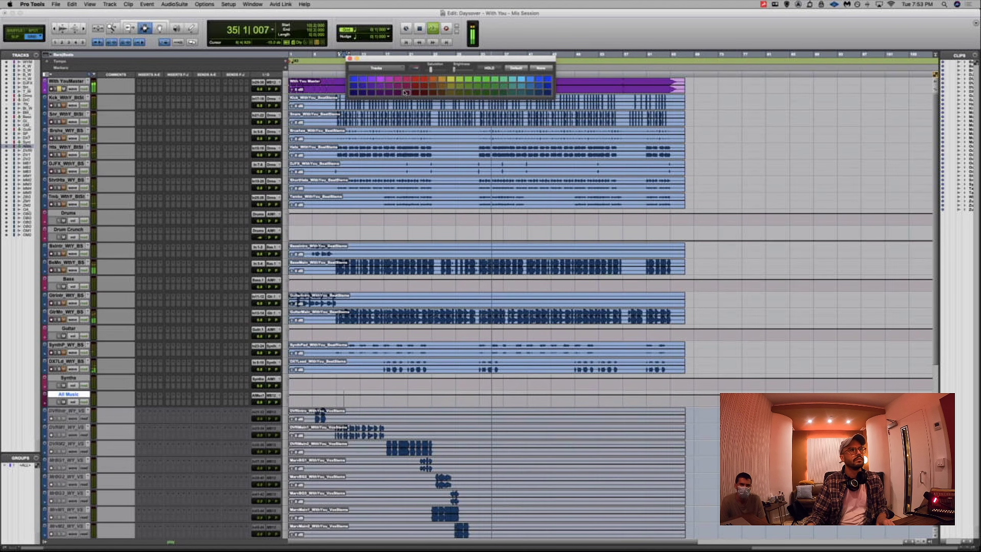
left_click(350, 58)
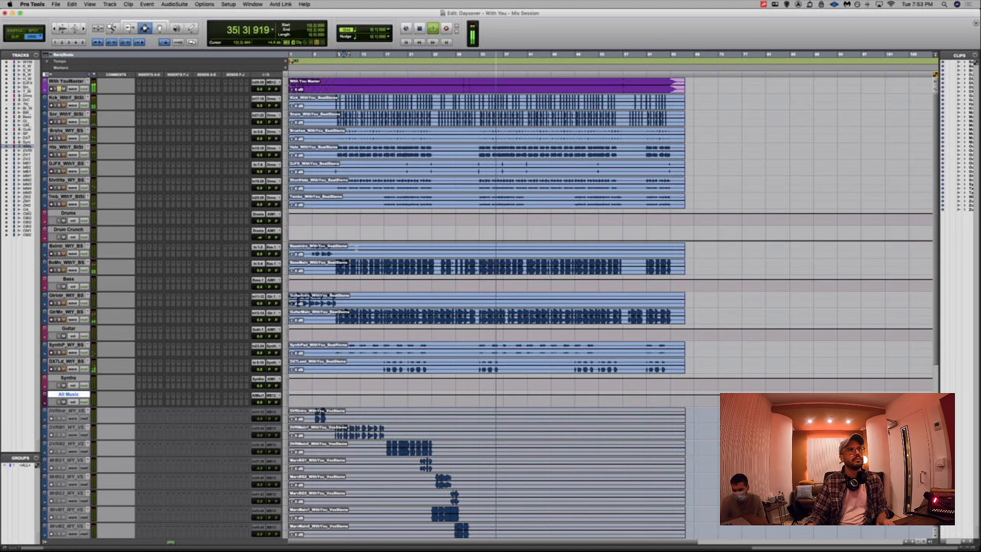
Colour the intro and main guitar tracks yellow-green
left_click(67, 312)
left_click(64, 296, "shift")
double_click(44, 303)
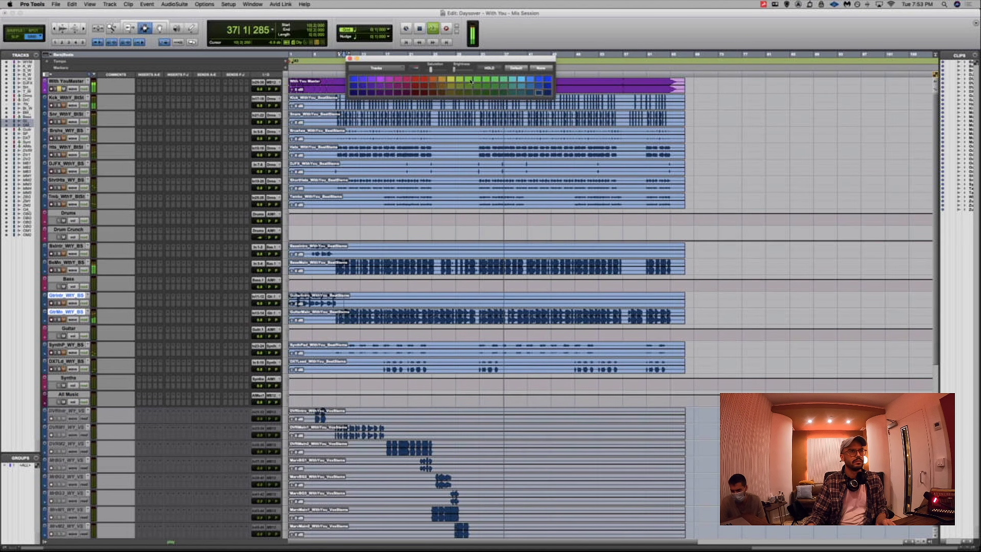
left_click(458, 81)
Colour the intro and main bass tracks dark yellow
left_click(69, 262)
left_click(71, 246, "shift")
left_click(459, 93)
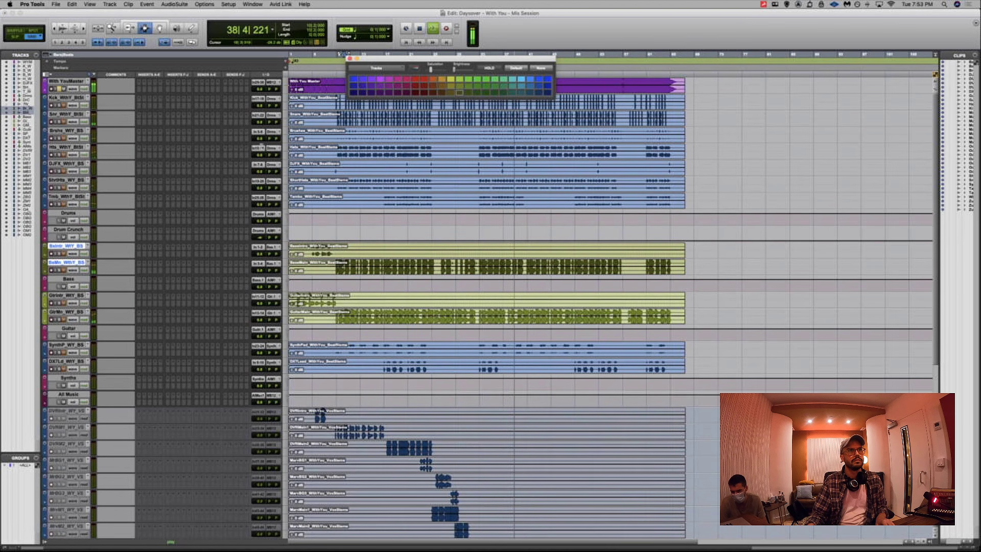
left_click(451, 93)
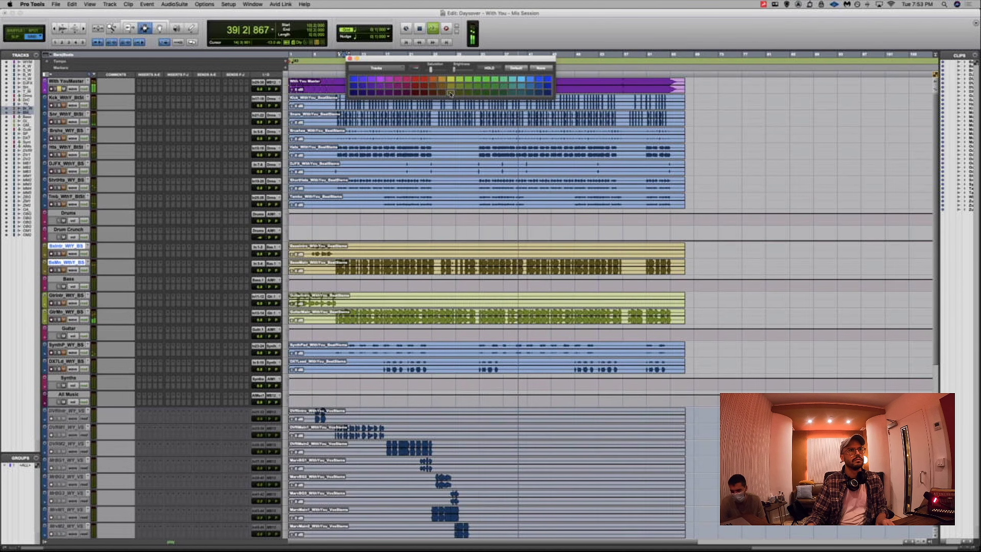
Colour the SynthPad and DX7 lead tracks green
left_click(66, 345)
left_click(66, 361, "shift")
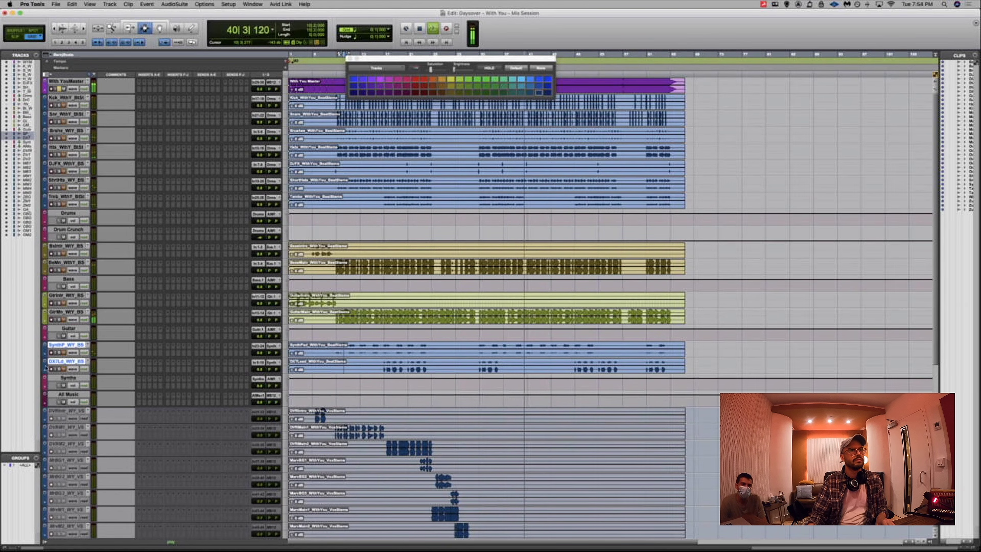
left_click(488, 93)
left_click(505, 94)
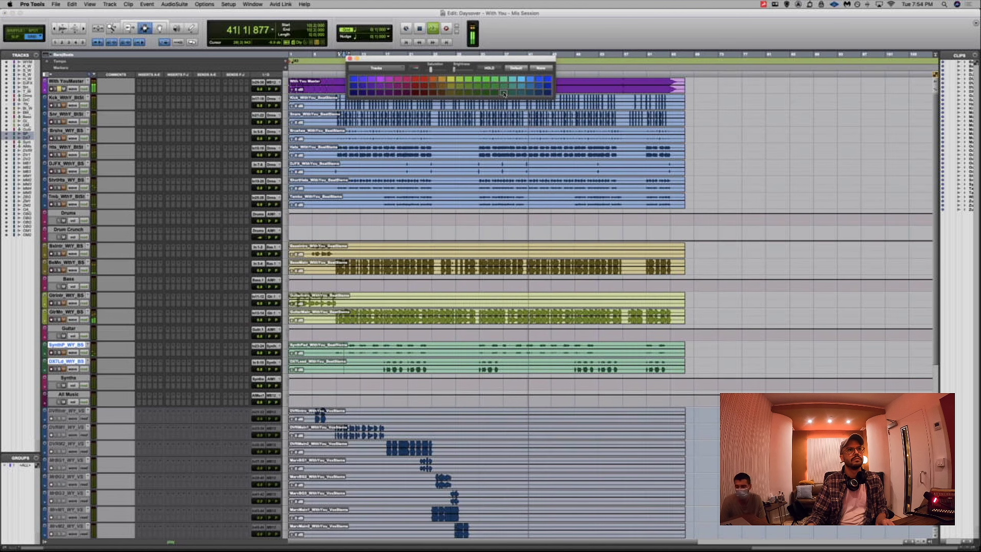
Colour all the drum stem tracks from Kick to Tambo orange-brown and save the session
left_click(66, 195)
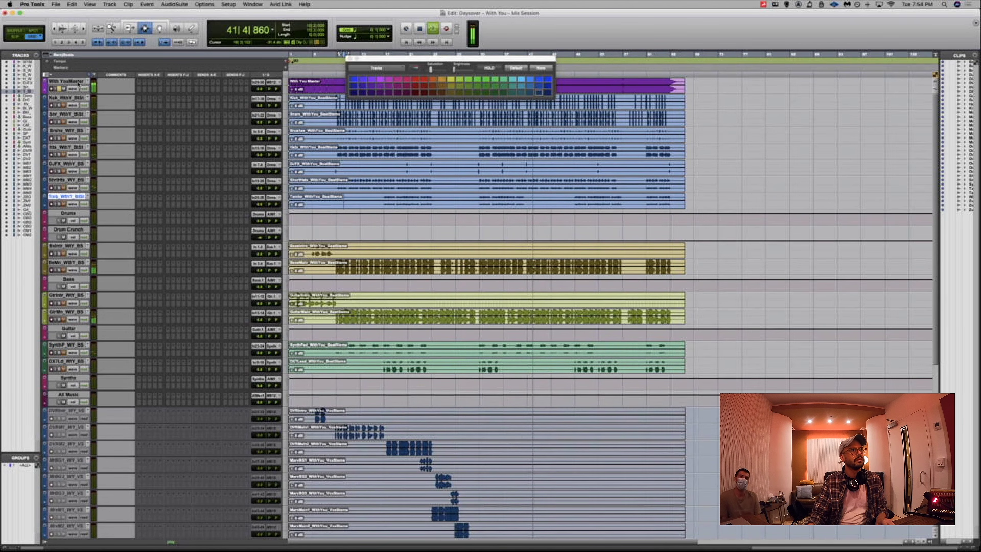
left_click(66, 97, "shift")
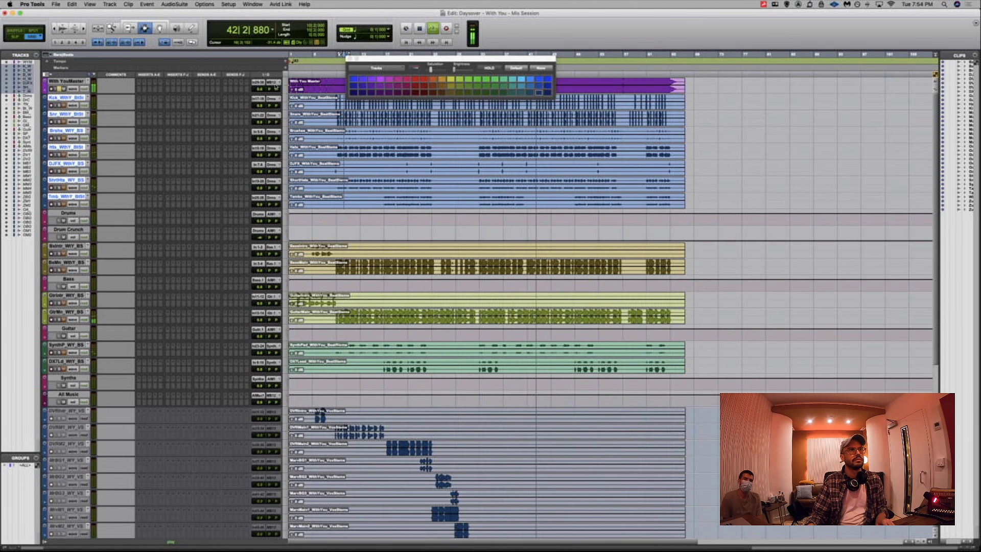
left_click(460, 86)
left_click(459, 78)
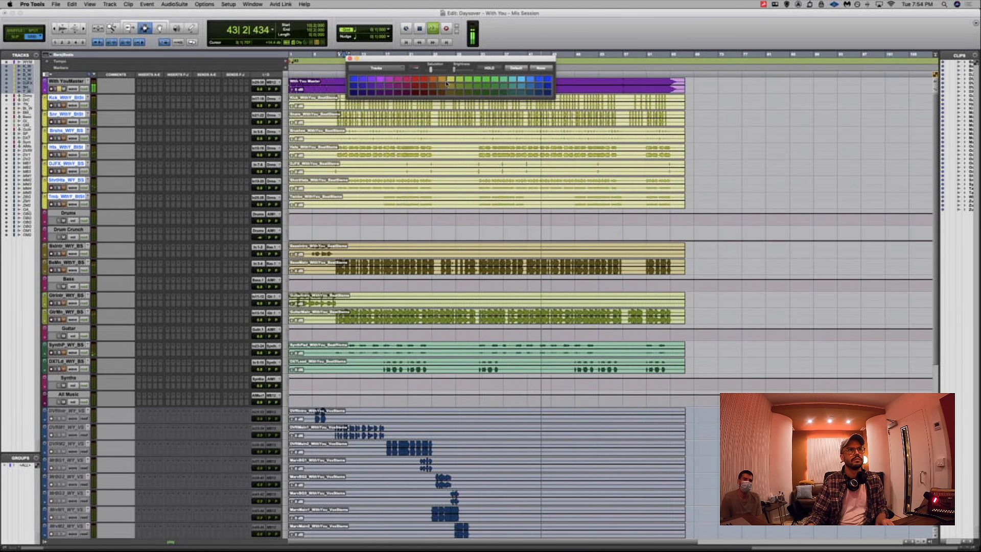
left_click(441, 93)
left_click(442, 85)
key("super+s")
key("super+s")
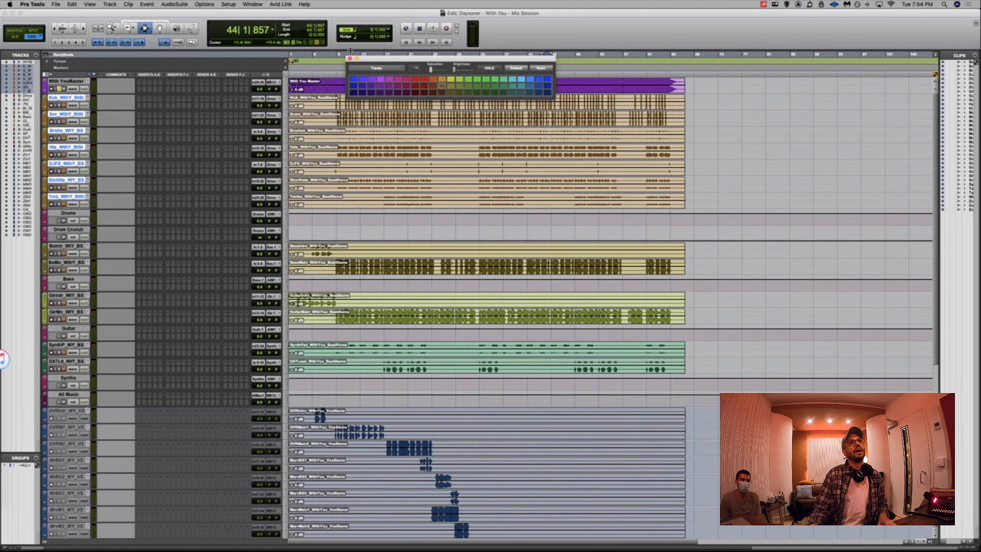
left_click(350, 58)
Play back the drum tracks from about bar 9 to bar 15 to check their signal into the drum auxes
left_click(340, 113)
key("super+bracketright")
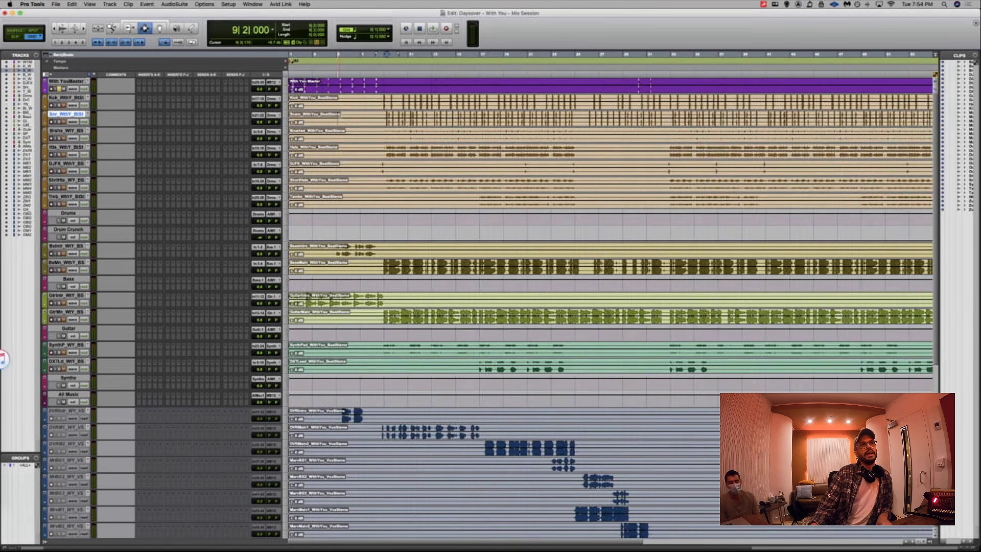
key("super+bracketleft")
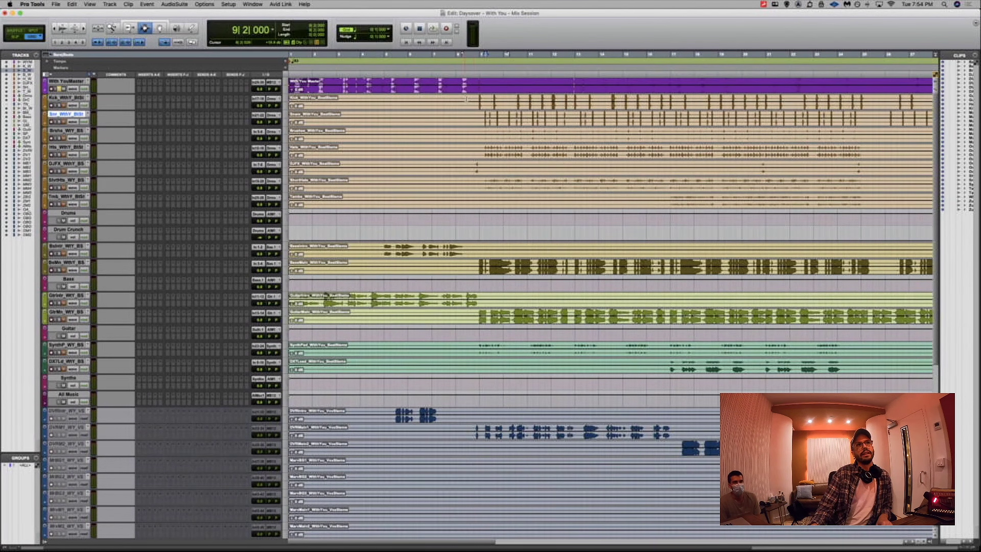
left_click_drag(473, 118, 504, 100)
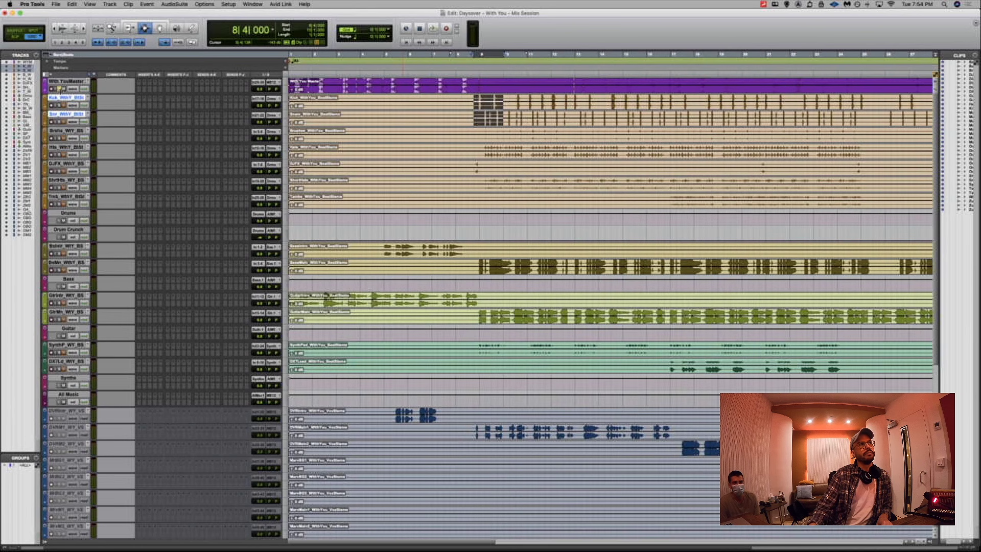
key("space")
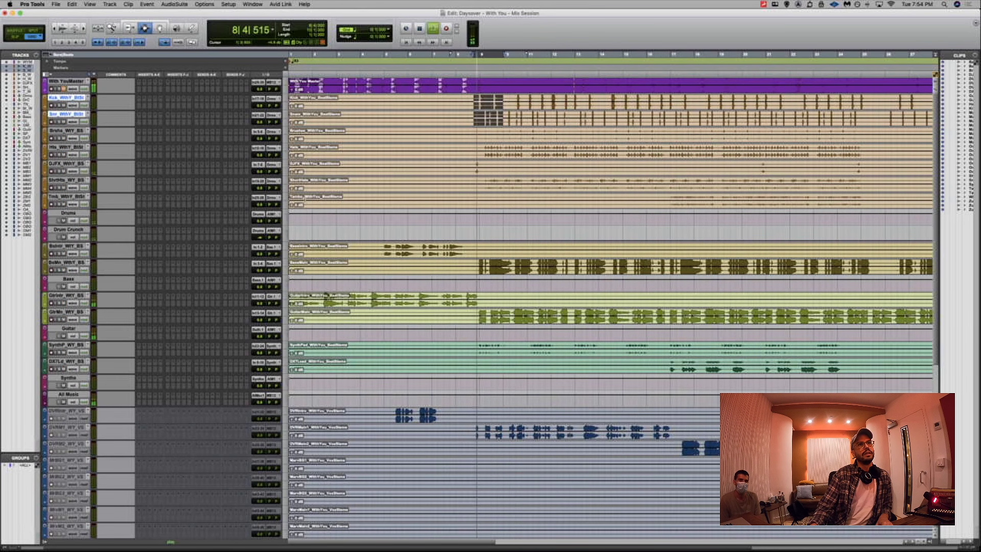
left_click(509, 185)
left_click_drag(480, 99, 624, 203)
key("space")
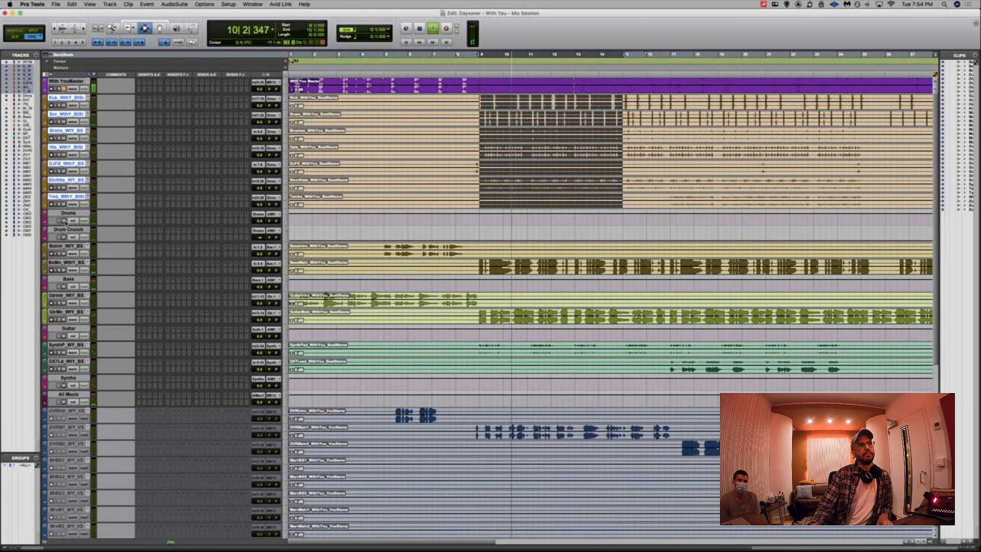
key("space")
Pull the Drum Crunch aux track's volume all the way down
left_click(66, 229)
left_click_drag(259, 237, 260, 258)
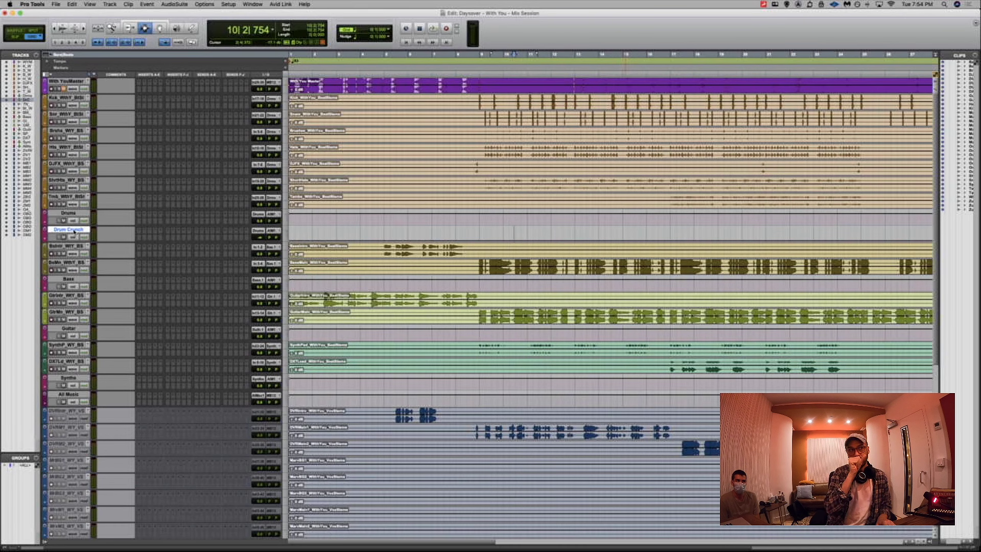
left_click(258, 236)
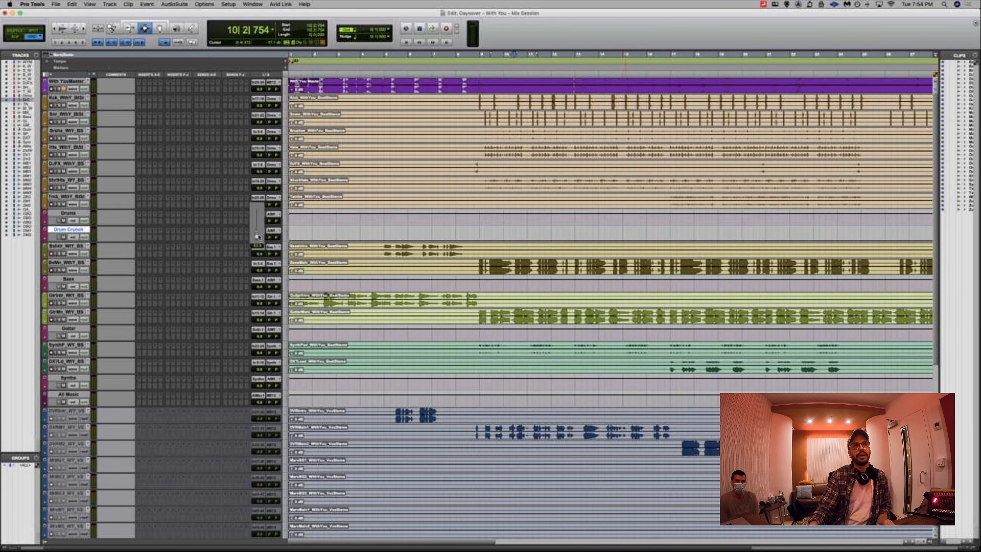
left_click_drag(260, 232, 252, 263)
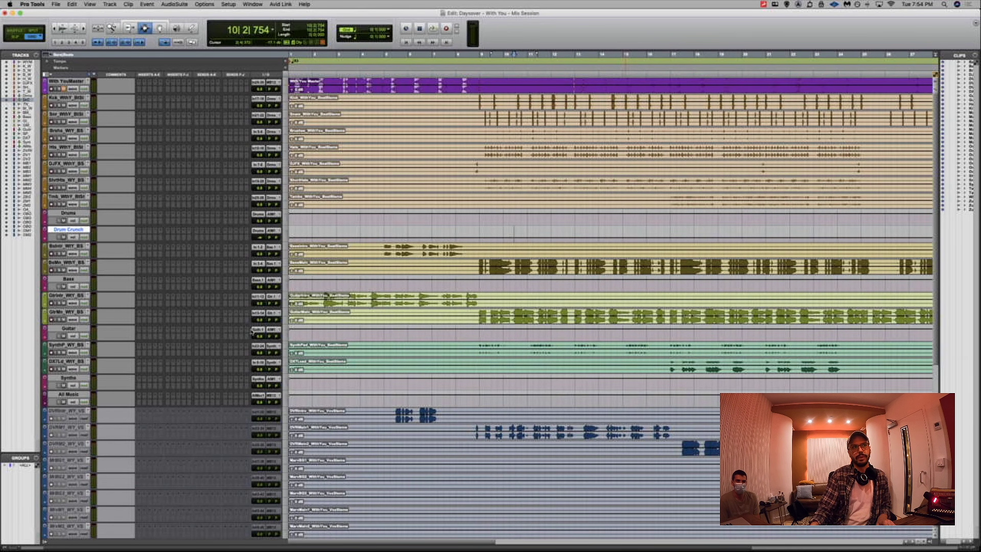
left_click_drag(77, 249, 77, 267)
left_click(69, 279)
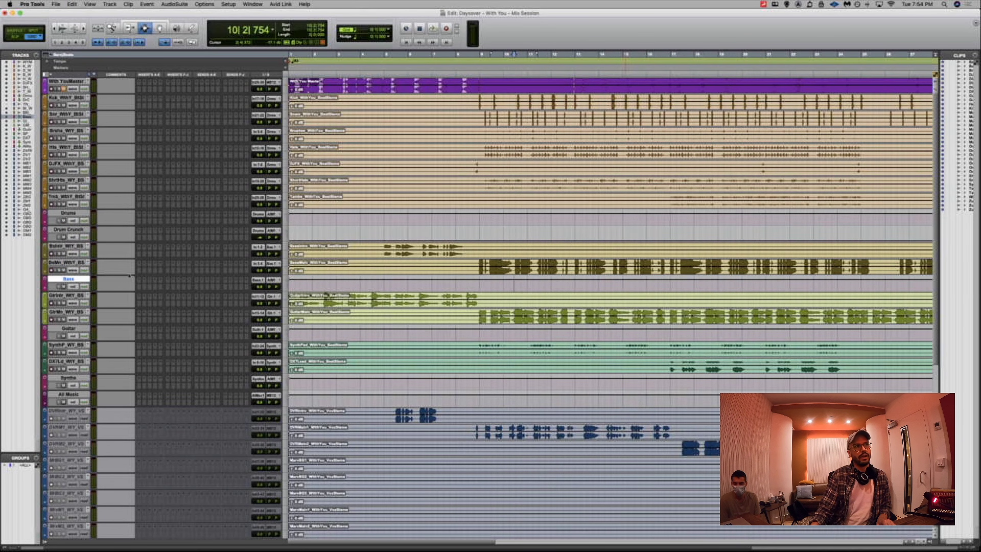
left_click_drag(485, 248, 533, 286)
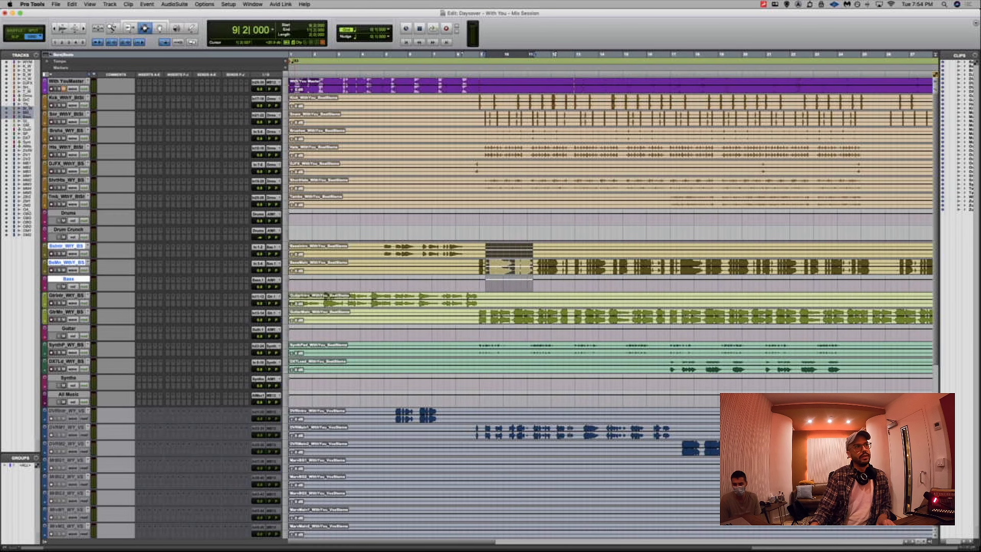
left_click(76, 310)
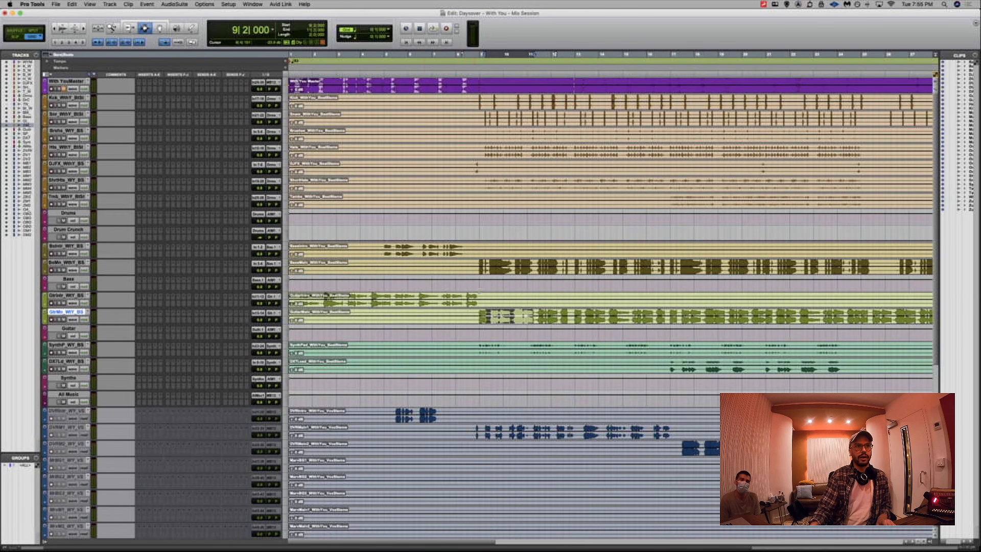
left_click(491, 363)
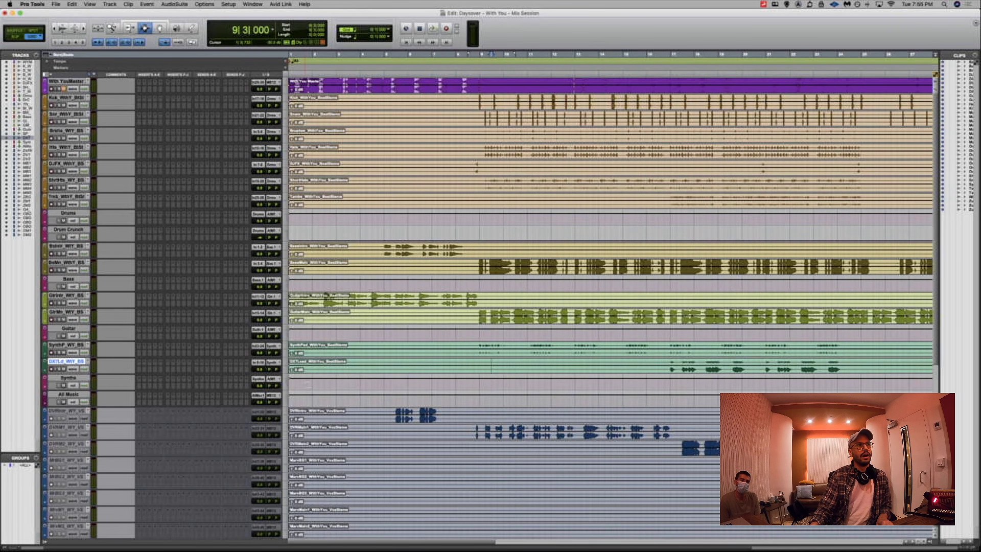
Enlarge the All Music track and mute it during playback to check that the instruments pass through it
key("super+bracketleft")
left_click(71, 395)
key("space")
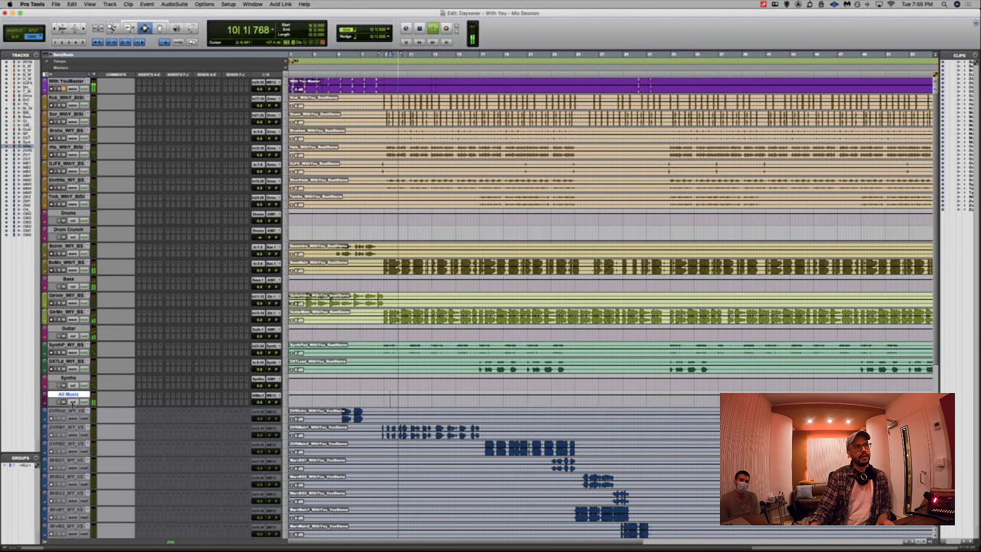
key("ctrl+Down")
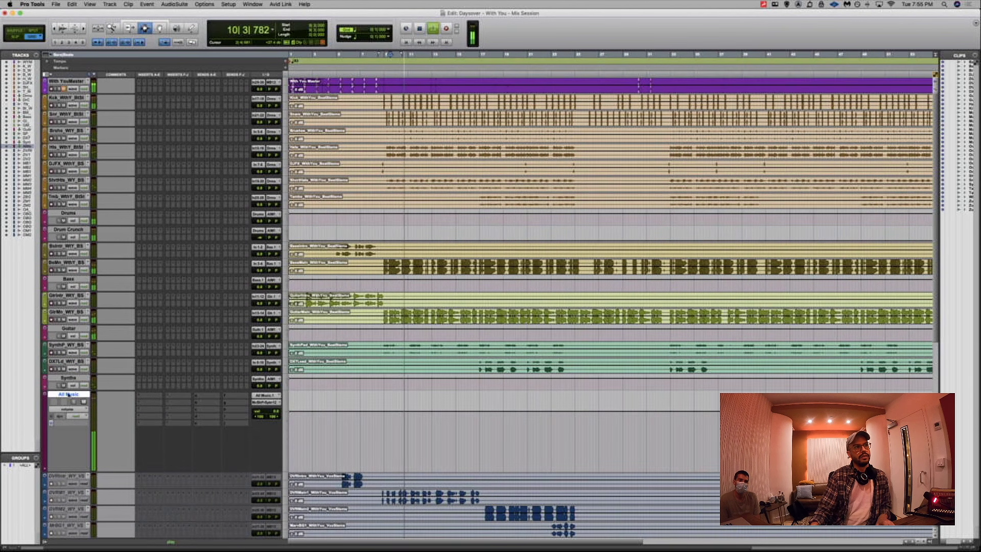
left_click(83, 402)
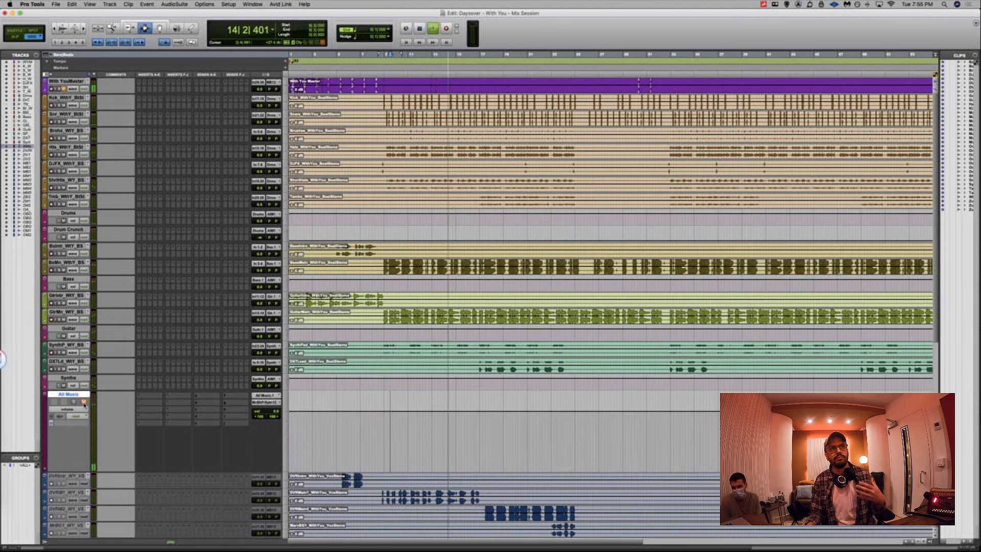
key("space")
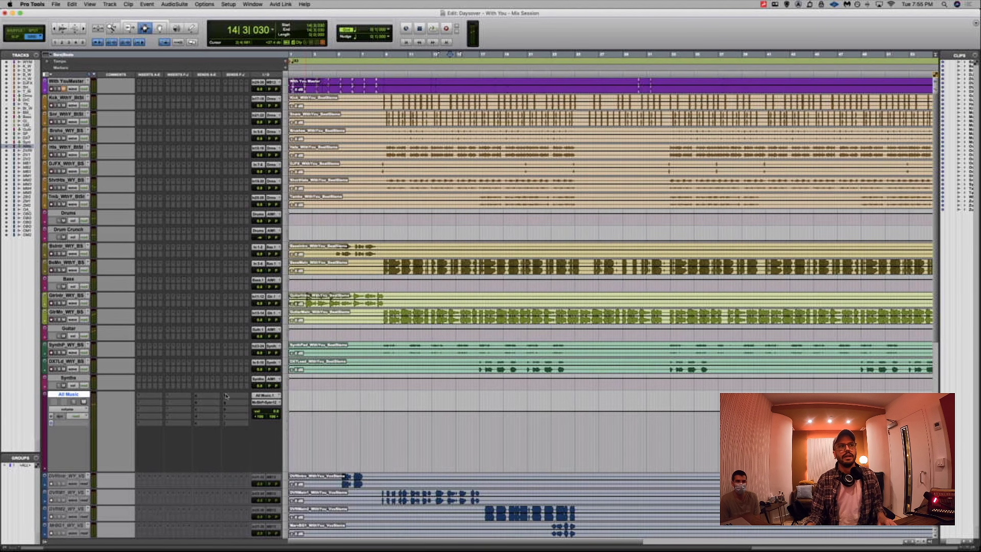
Play back the main bass, guitar and synth tracks from bar 9 to check the level on All Music
key("space")
left_click_drag(384, 263, 479, 382)
key("space")
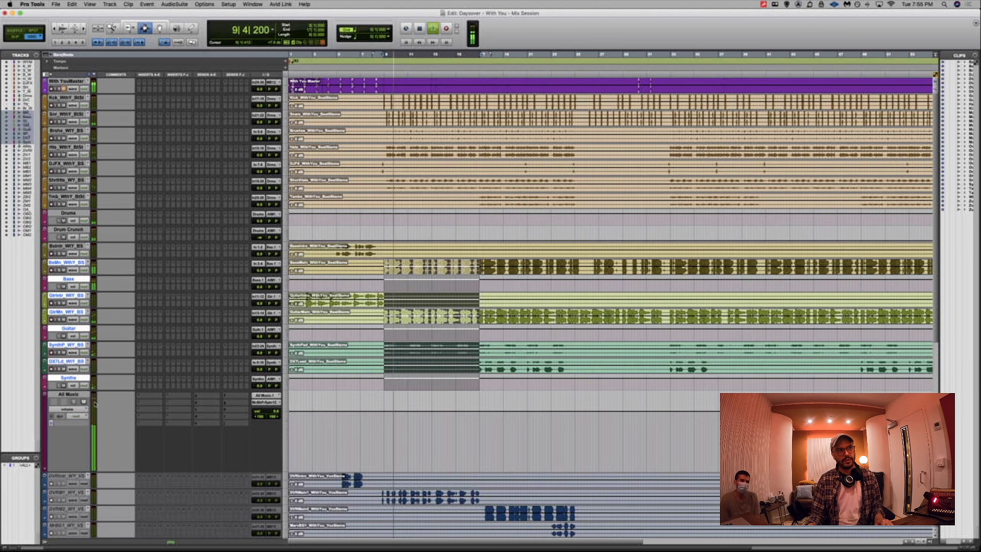
key("space")
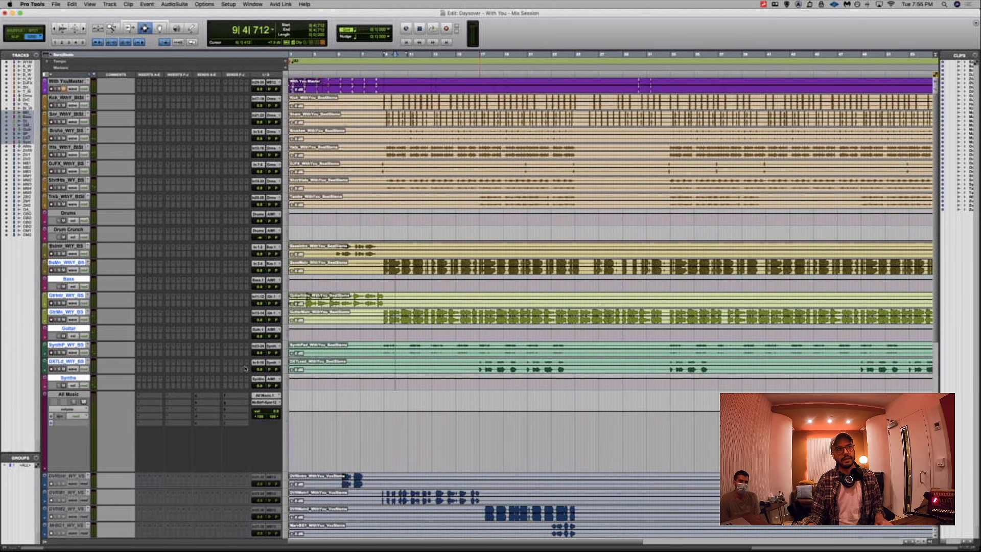
Create a Mix/Edit group named Instruments from all drum, bass, guitar and synth stem tracks, leaving out the aux tracks
left_click(82, 361)
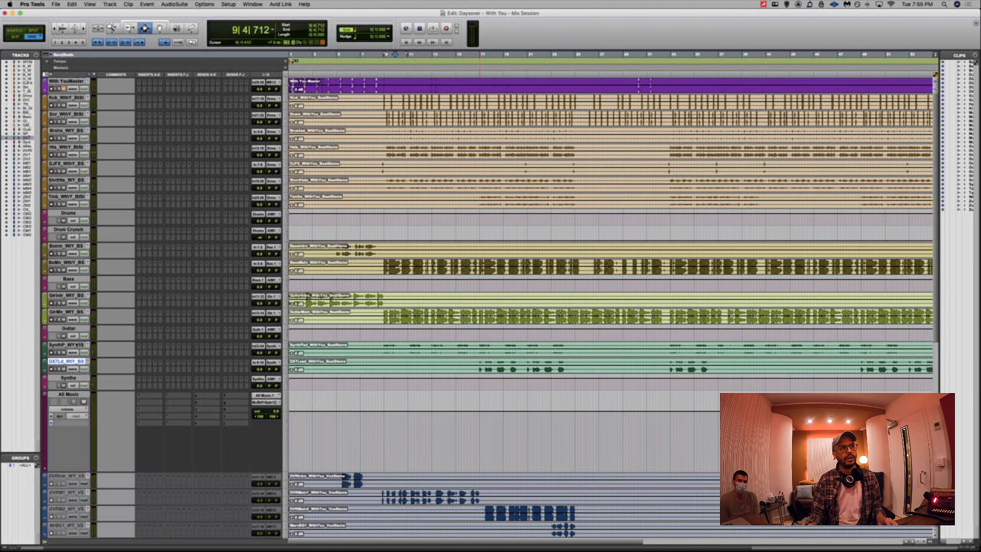
left_click(76, 345, "super")
left_click(76, 311, "super")
left_click(76, 296, "super")
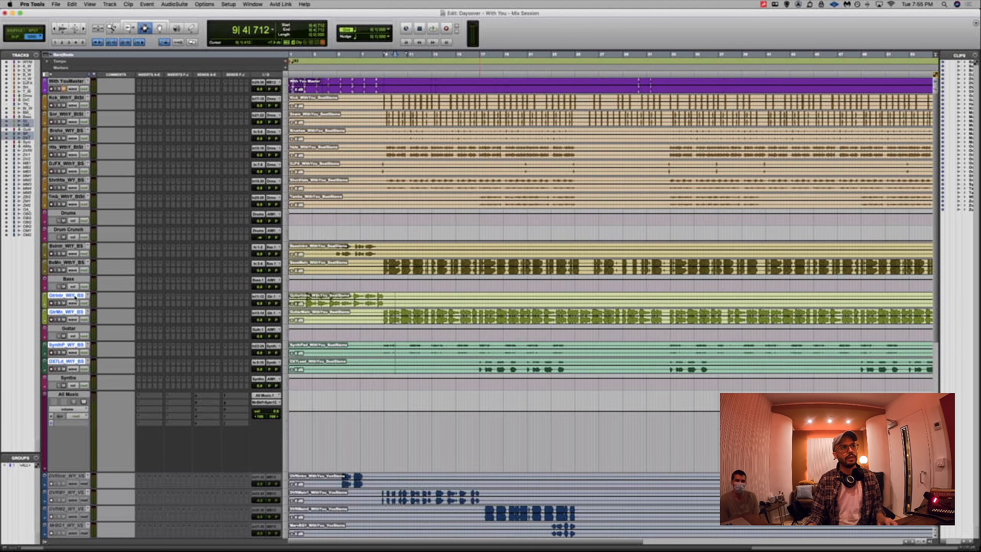
left_click(73, 262, "super")
left_click(75, 247, "super")
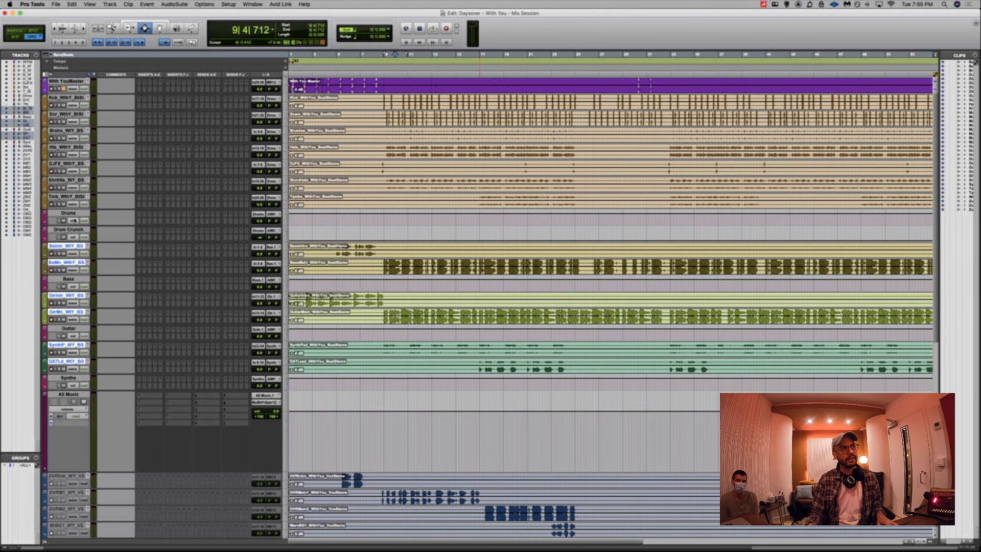
left_click(76, 197, "super")
left_click(74, 180, "super")
left_click(75, 166, "super")
left_click(74, 147, "super")
left_click(72, 130, "super")
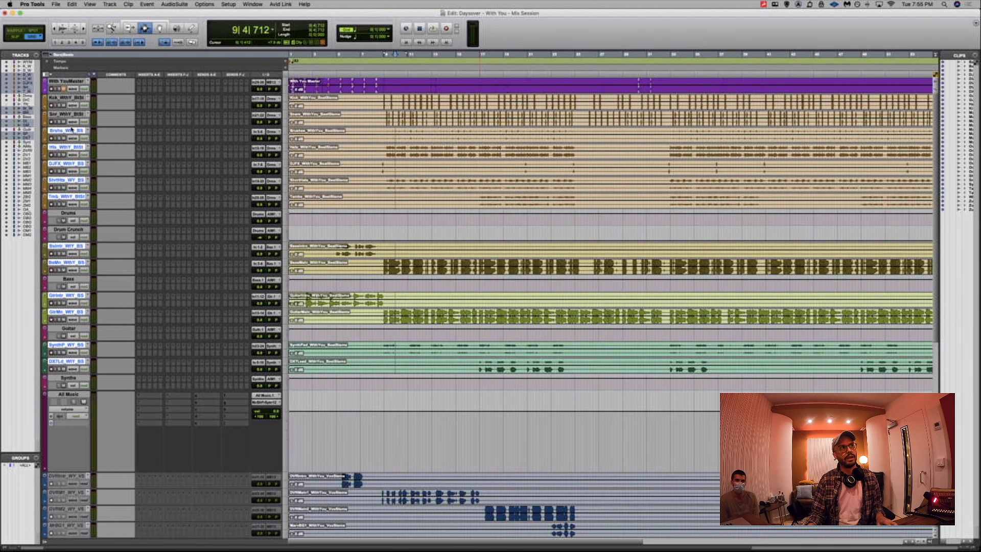
left_click(73, 115, "super")
left_click(73, 97, "super")
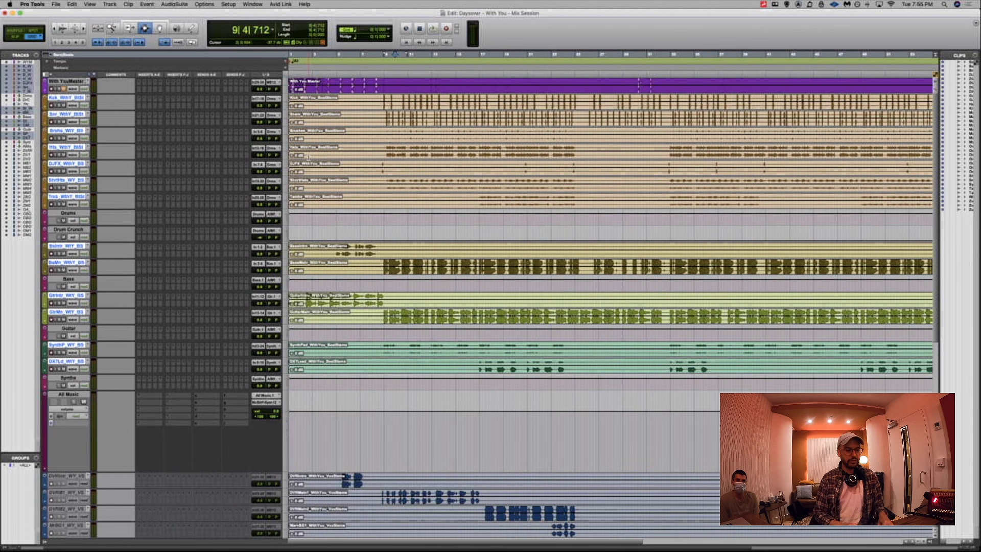
key("super+g")
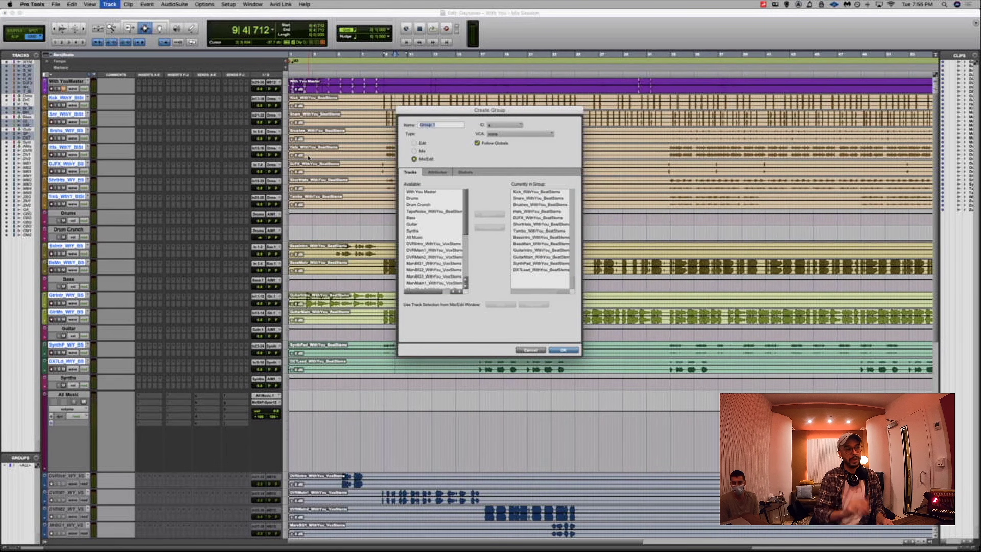
type("A")
key("BackSpace")
type("Instrumenta")
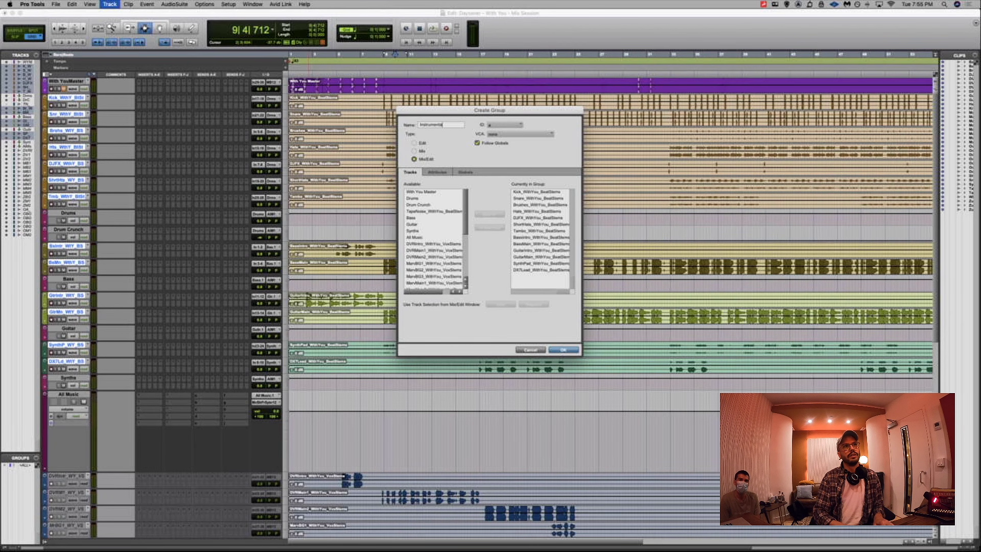
key("Return")
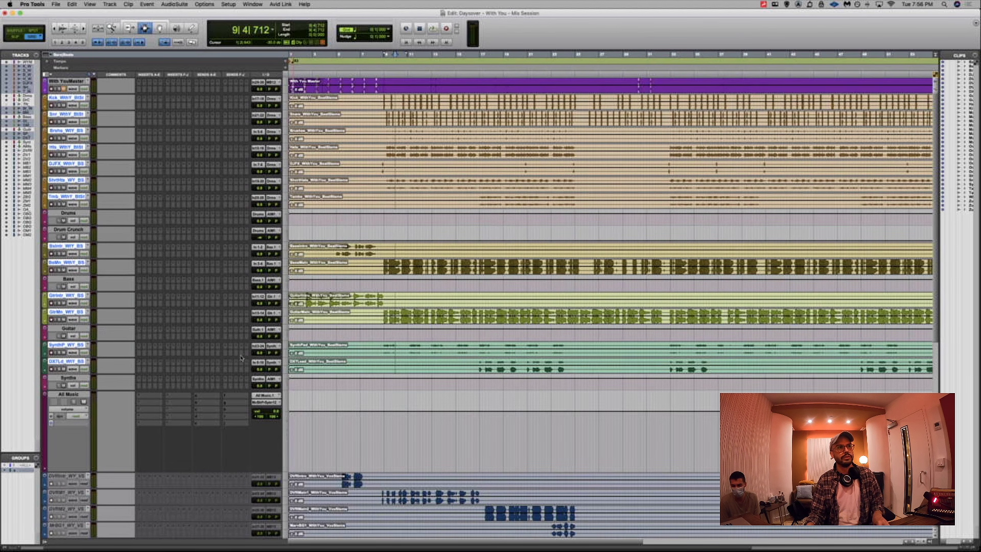
Lower the grouped instrument tracks' volume to -3.3 dB and play the session from bar 9 to check the level
left_click_drag(263, 367, 258, 372)
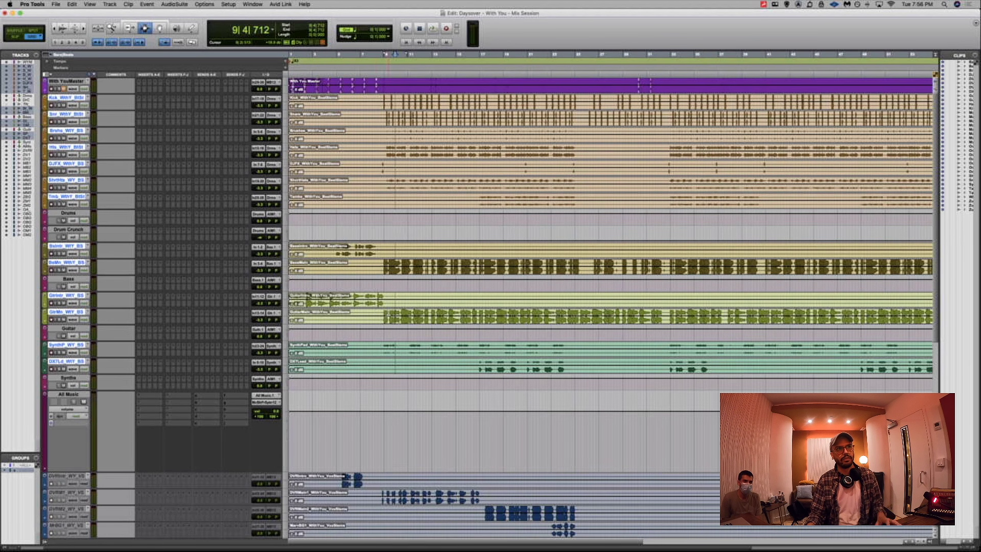
mouse_move(385, 293)
left_mouse_down()
mouse_move(433, 371)
mouse_move(384, 294)
left_mouse_up()
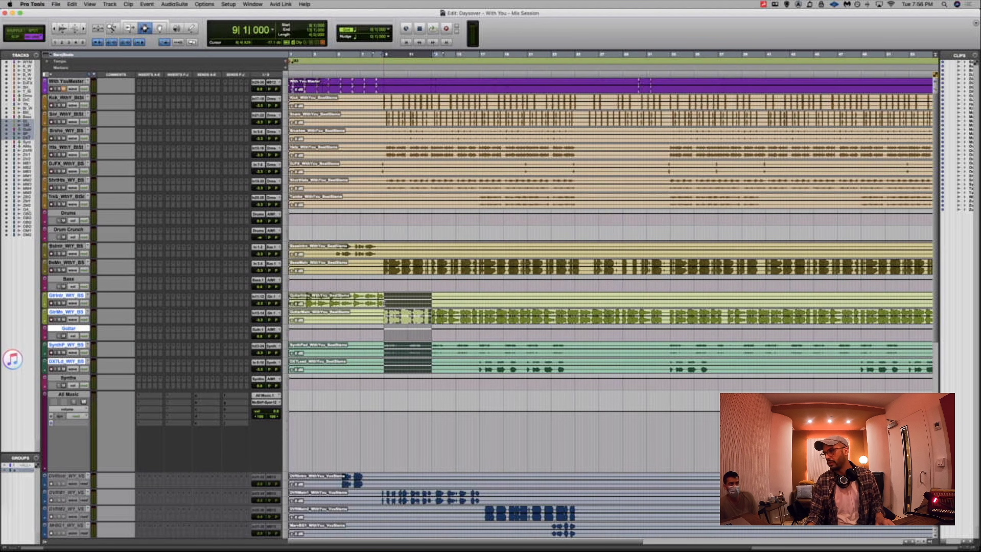
key("space")
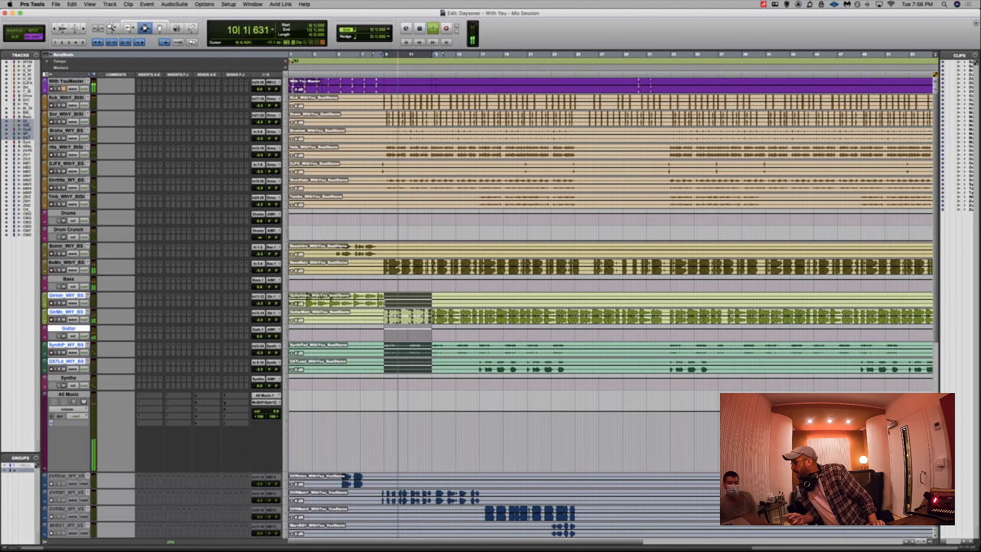
Stop playback and colour the three DVR vocal tracks medium blue
scroll(406, 304, "down", 15)
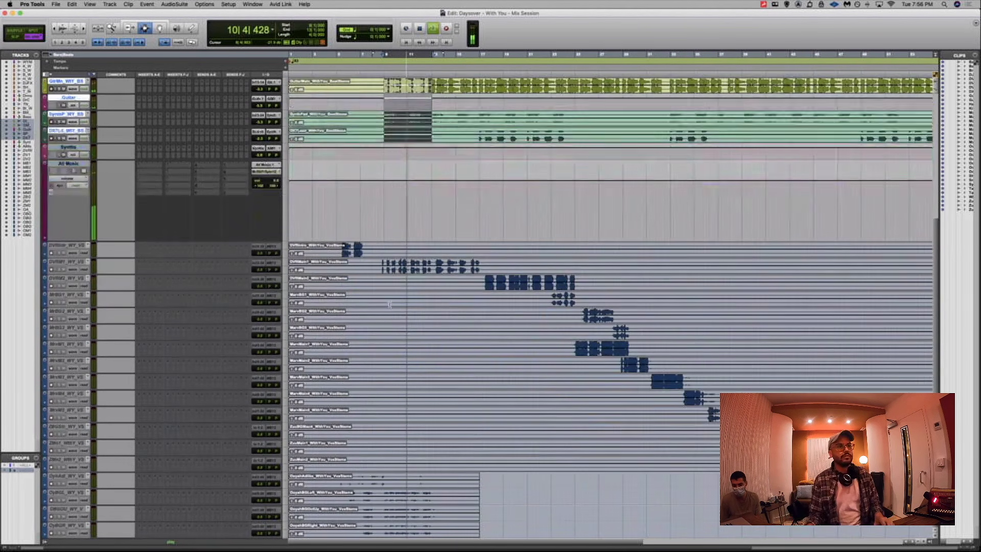
key("super+bracketleft")
key("super+bracketleft")
key("super+bracketright")
left_click_drag(325, 159, 628, 375)
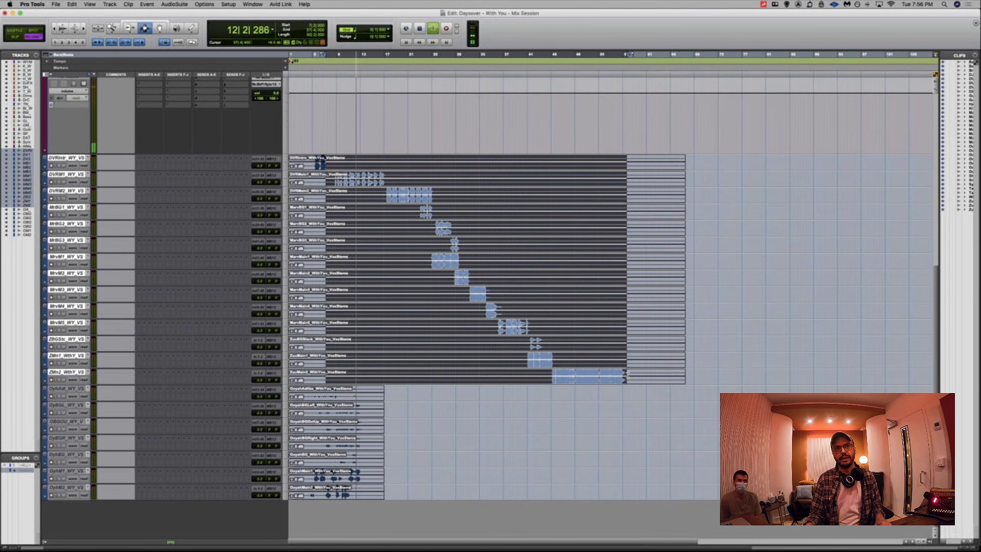
key("space")
left_click(361, 330)
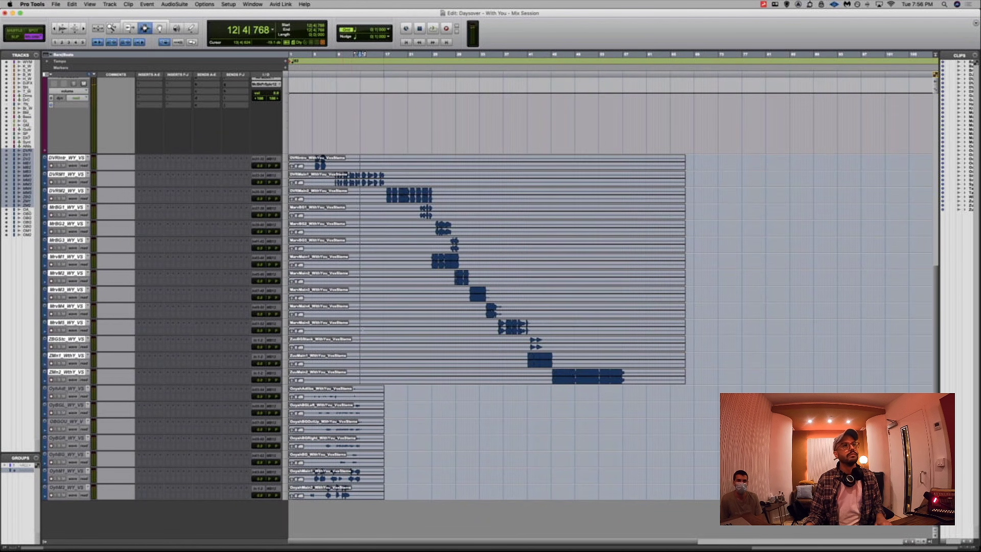
left_click(341, 248)
left_click_drag(337, 181, 379, 195)
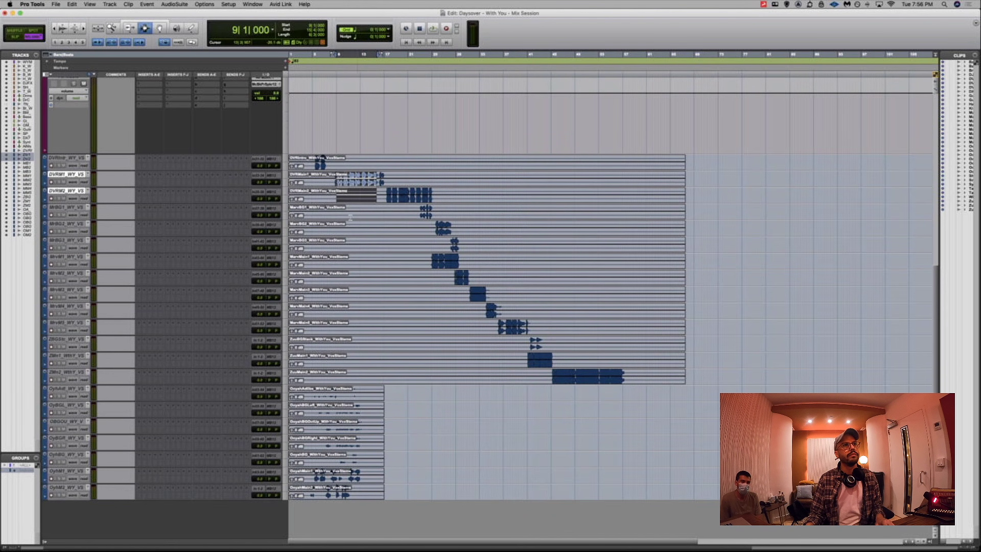
left_click(69, 158, "shift")
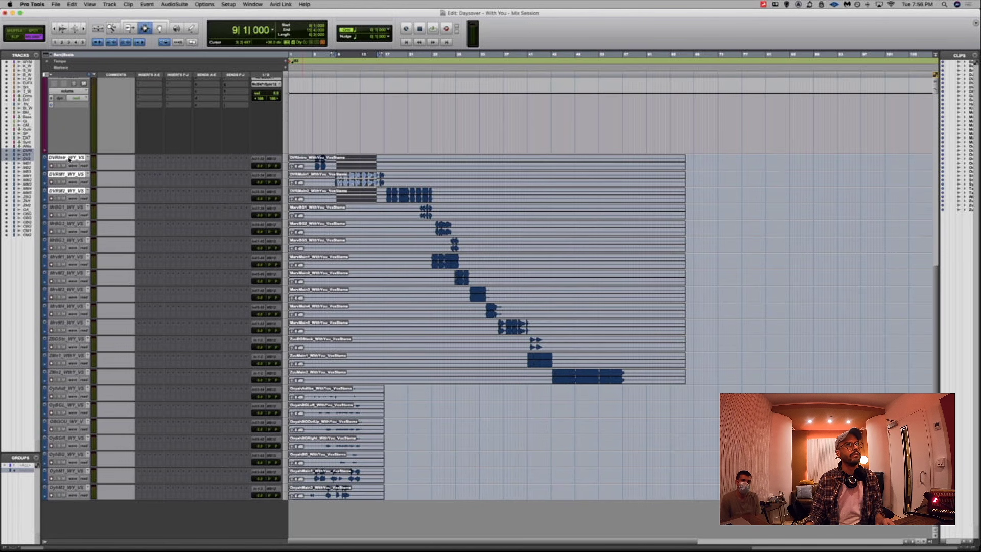
double_click(45, 163)
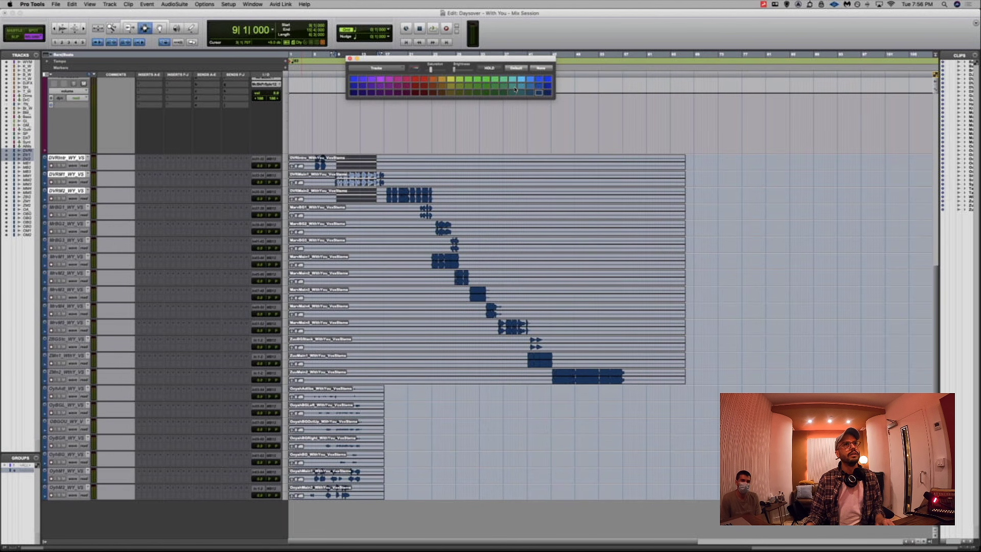
left_click(528, 87)
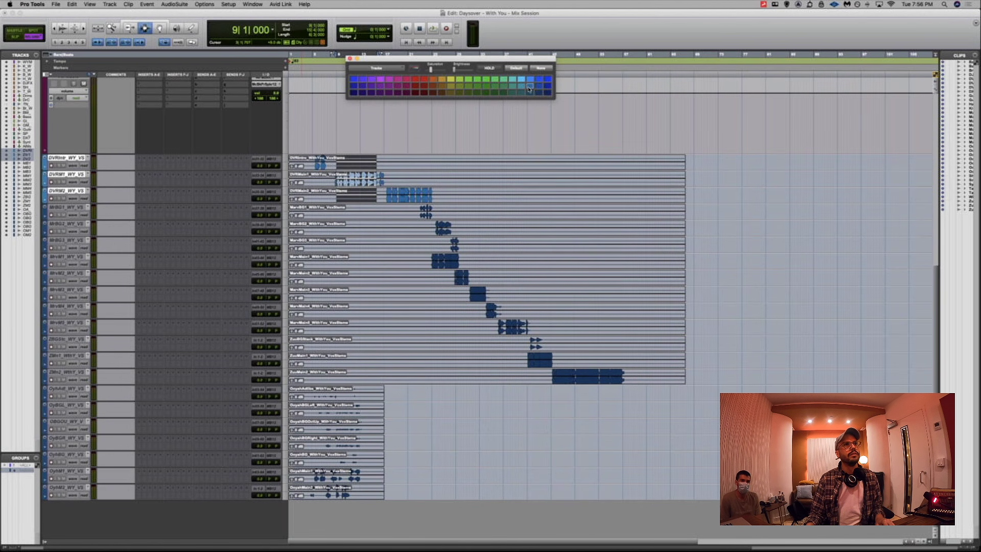
Colour the eight Marv background and main vocal tracks teal blue
left_click(80, 207)
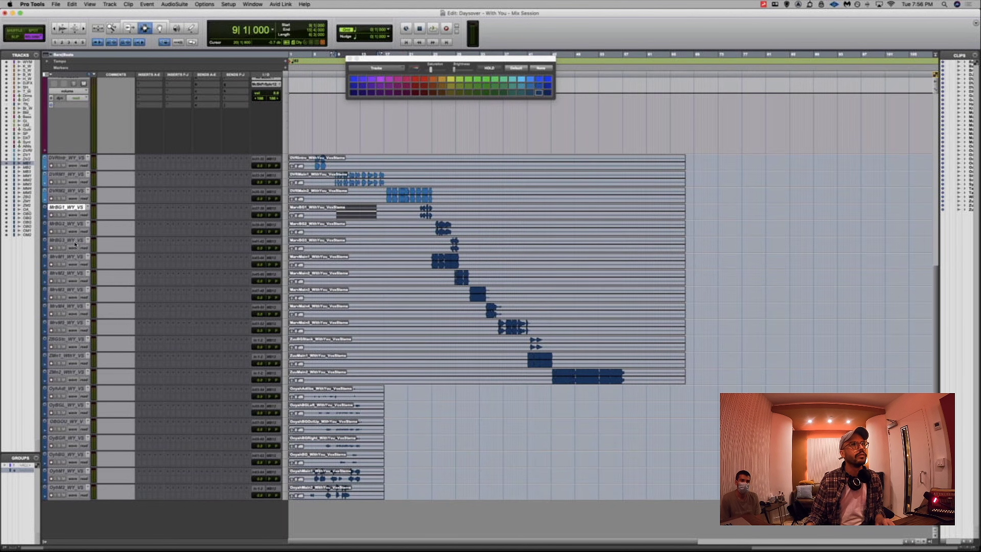
left_click(75, 322, "shift")
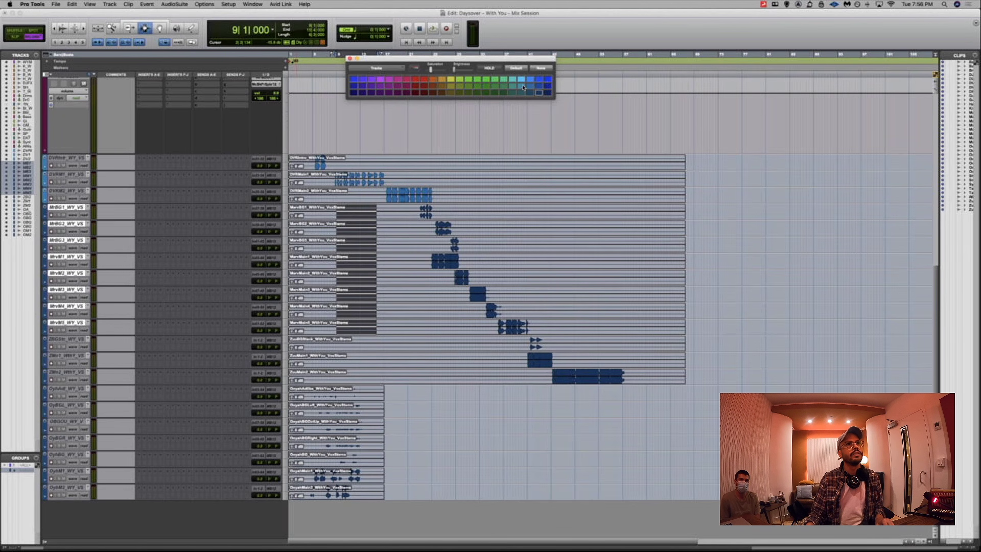
left_click(524, 87)
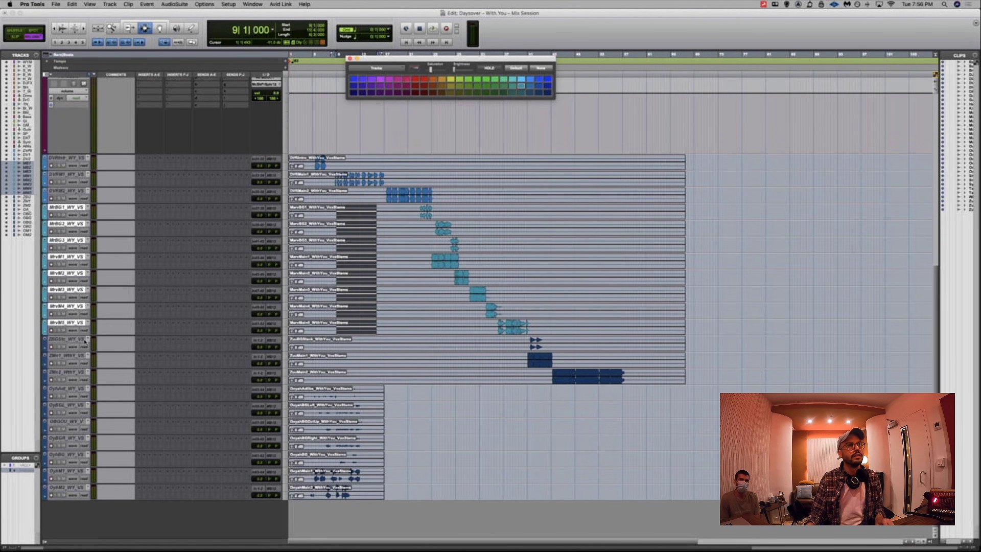
Try green and bright blue on the three vocal tracks starting with Z, and settle on dark teal
left_click(58, 340)
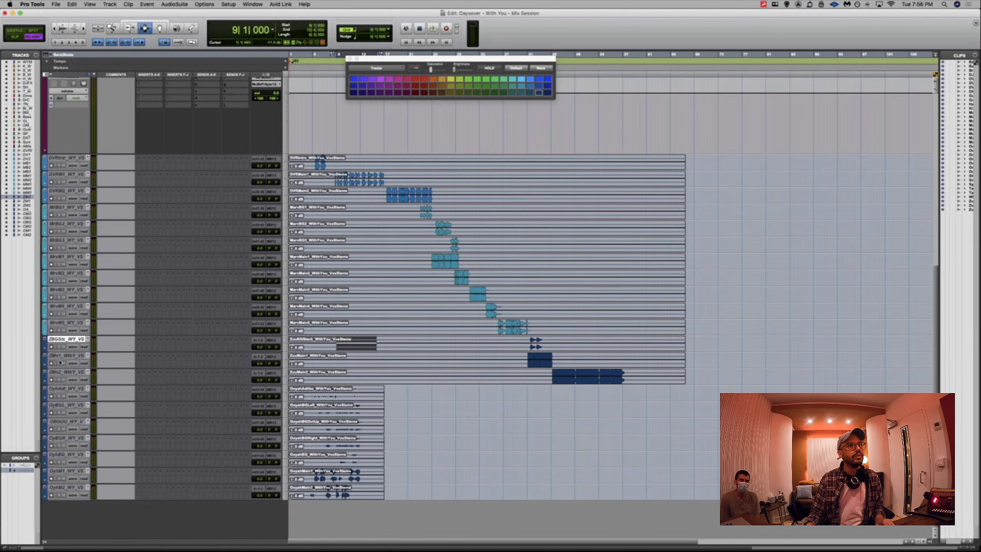
left_click(61, 371, "shift")
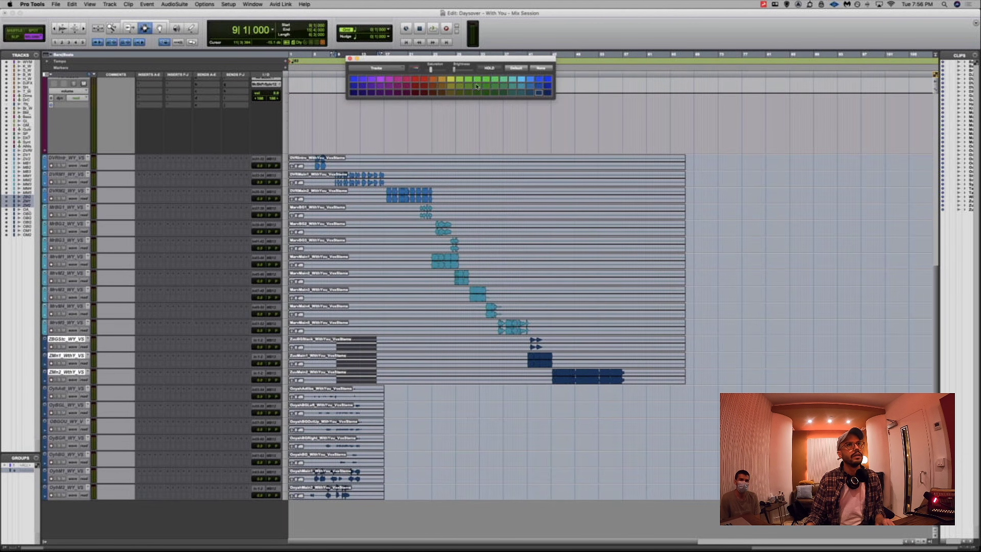
left_click(477, 86)
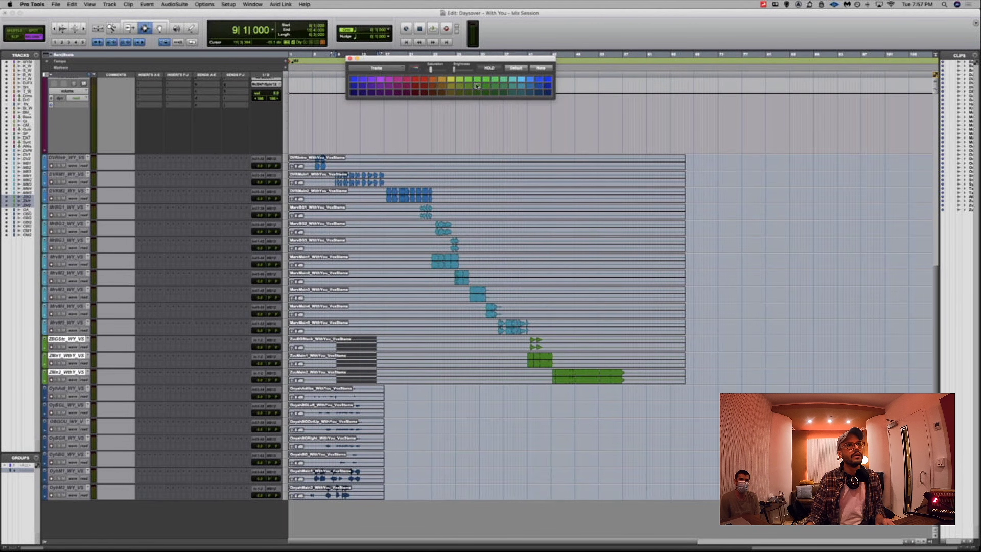
left_click(513, 81)
left_click(530, 80)
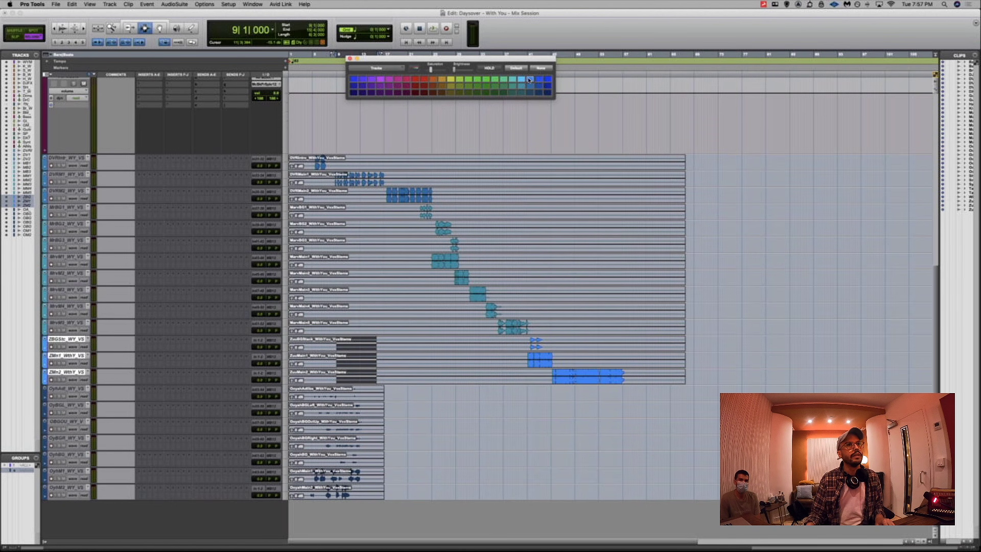
left_click(520, 92)
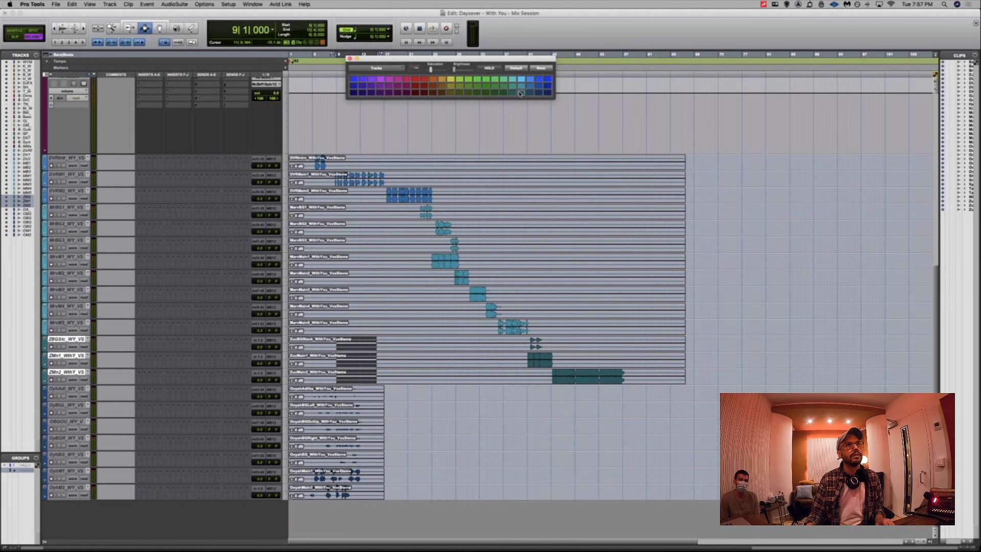
Colour the seven Ooyah vocal tracks at the end of the session light blue
left_click(340, 421)
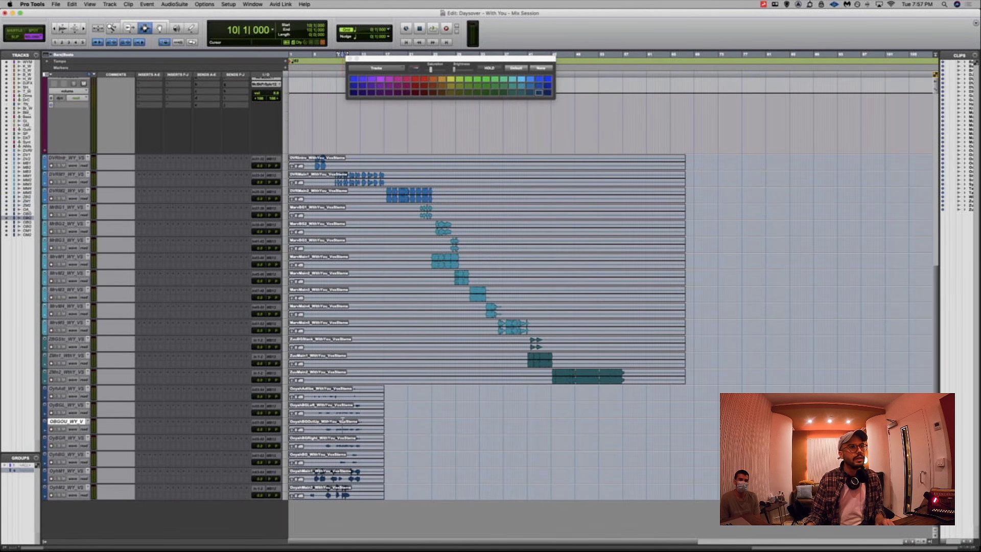
left_click(66, 487, "shift")
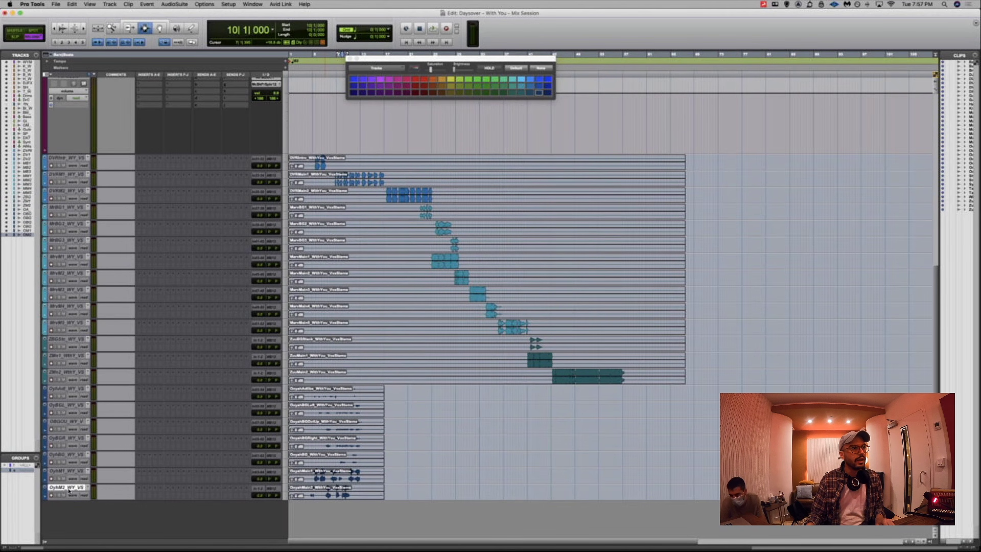
left_click(77, 389, "shift")
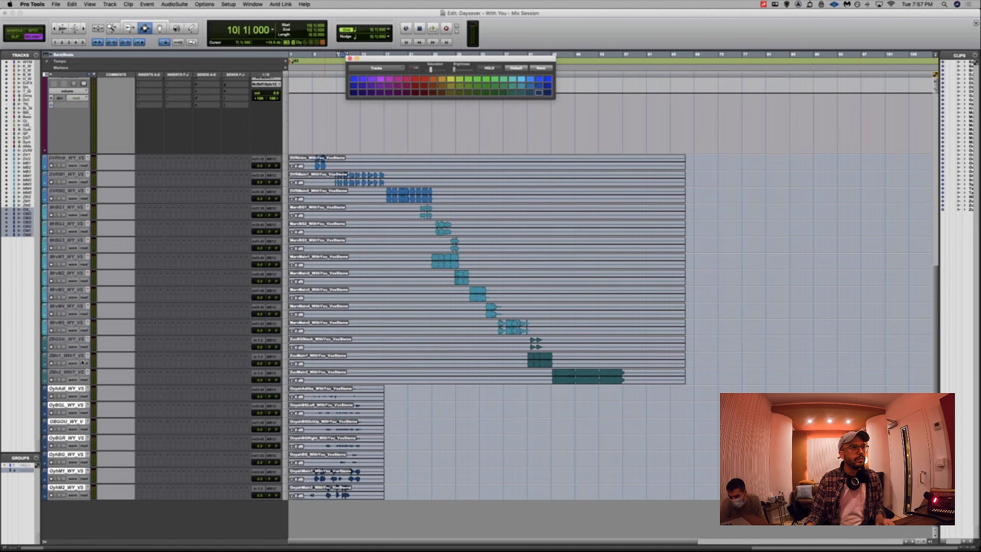
left_click(441, 83)
left_click(486, 82)
left_click(525, 82)
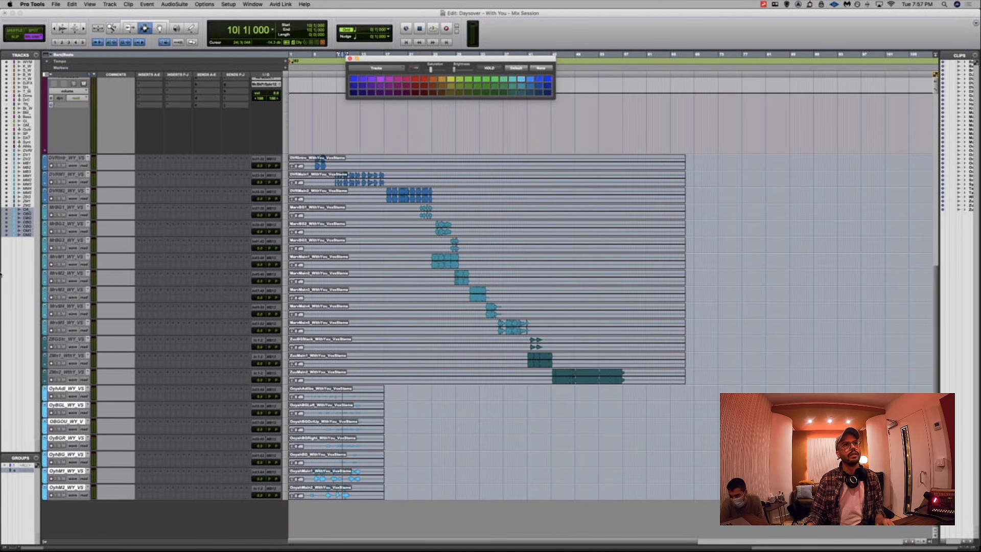
Route the three DVR vocal tracks to a new stereo aux input track named DVR
left_click(61, 161)
left_click(67, 190, "shift")
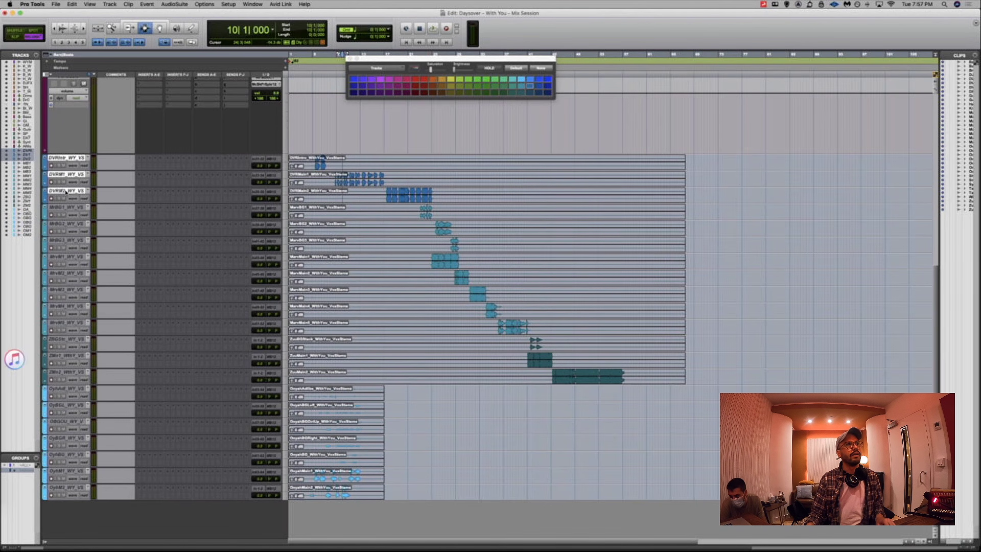
left_click(266, 199)
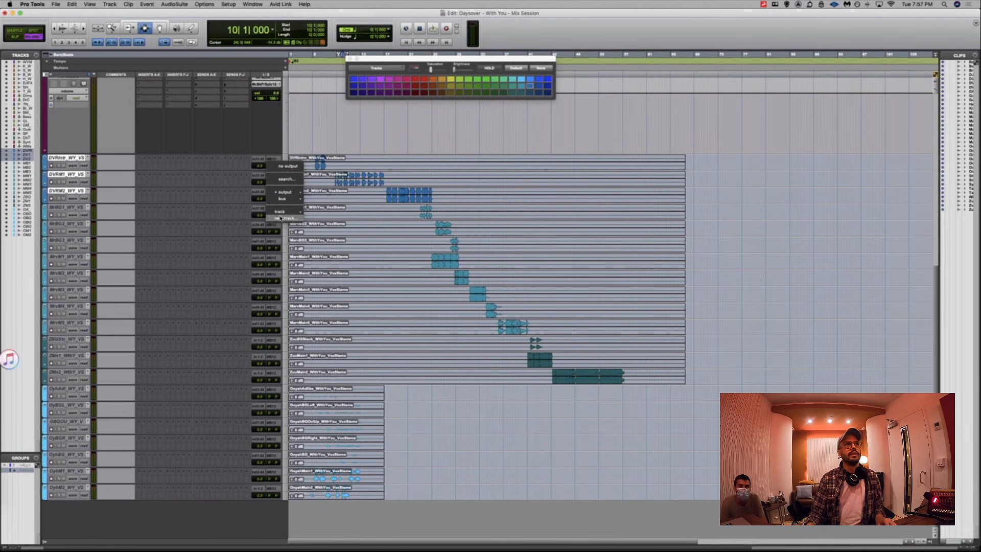
left_click(281, 218)
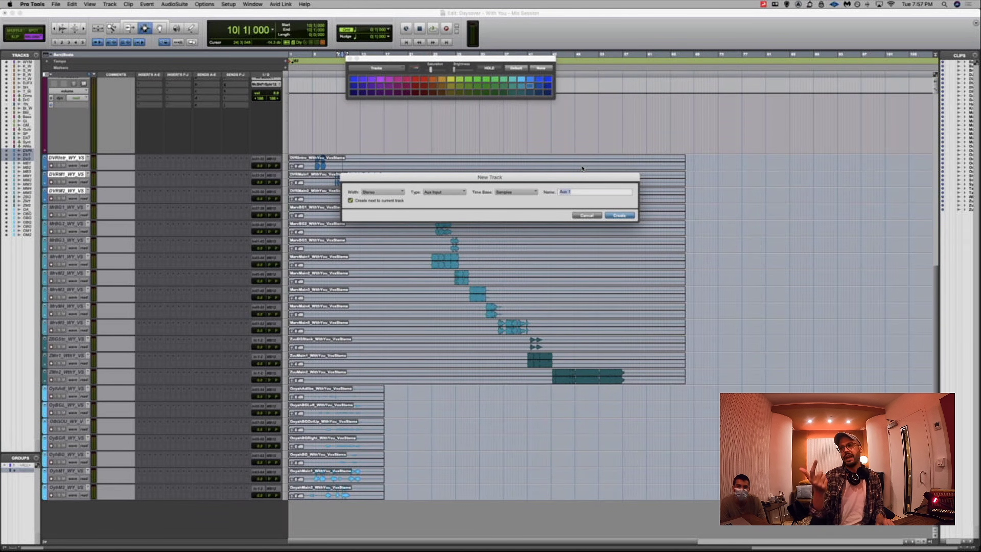
type("DVR")
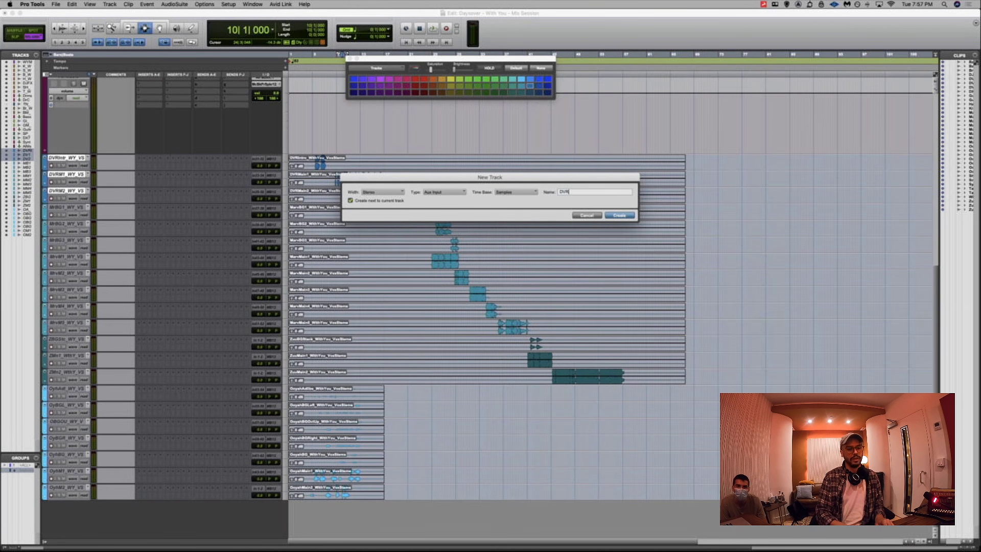
key("Return")
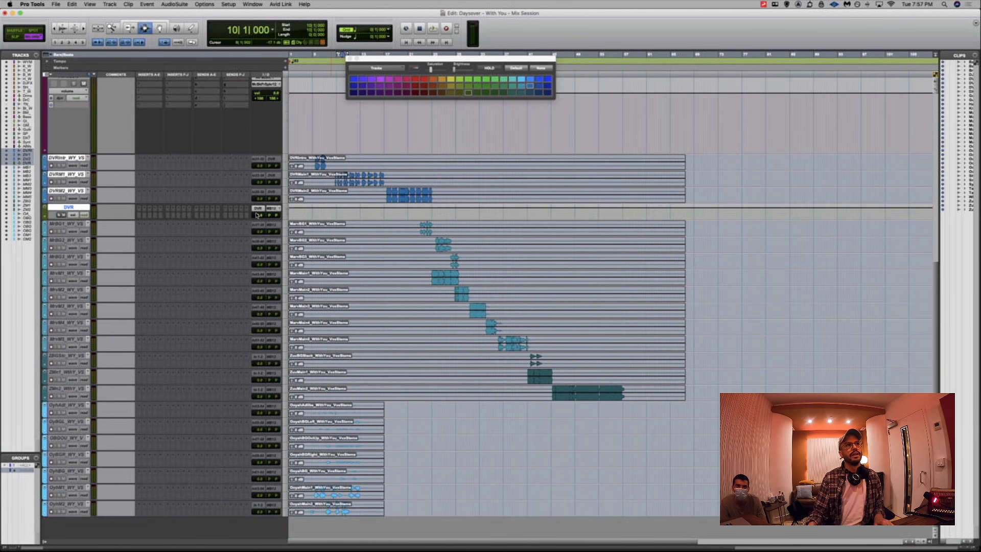
Check which bus is assigned as the input of the DVR aux track
left_click(258, 210)
mouse_move(267, 215)
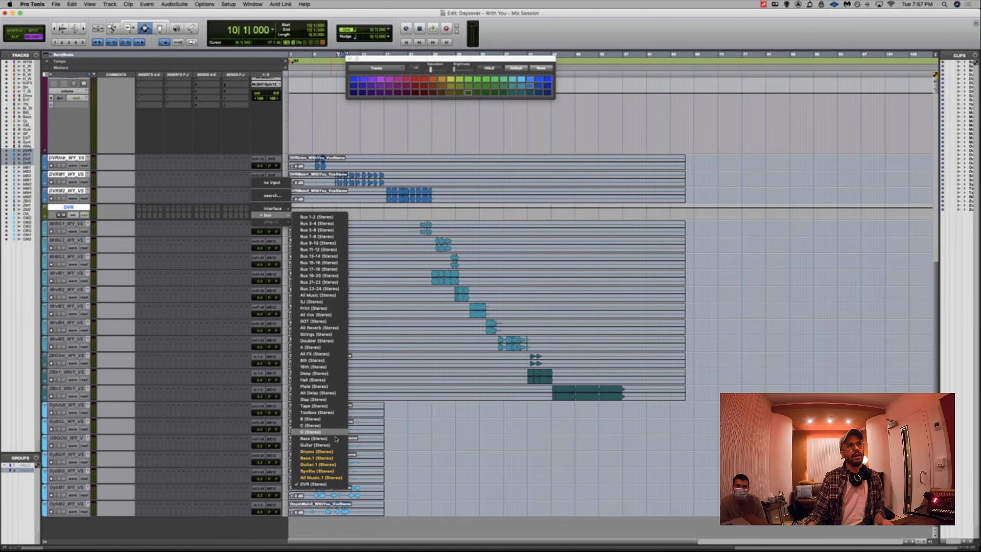
left_click(24, 241)
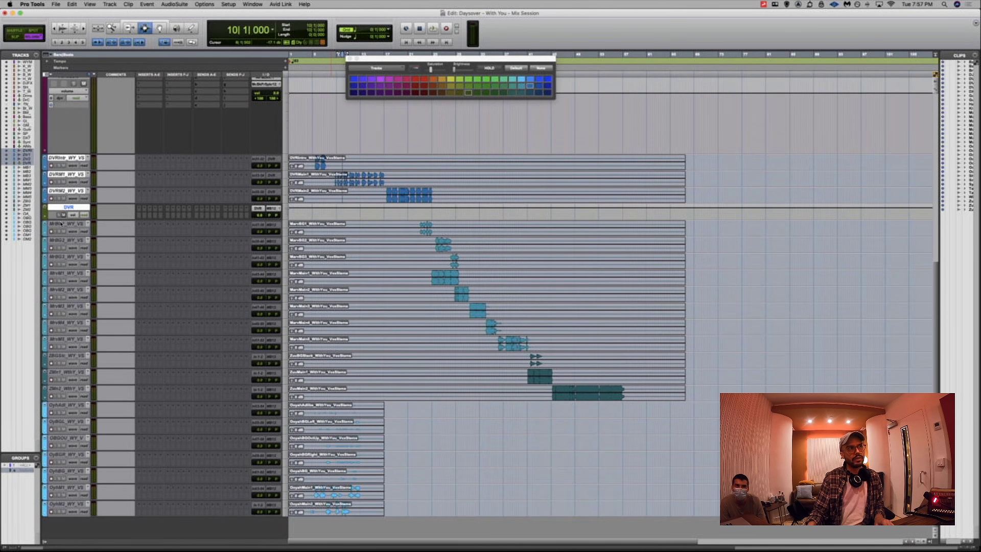
Route the eight Marv vocal tracks to a new stereo aux input track named Marv
left_click(61, 224)
left_click(66, 338, "shift")
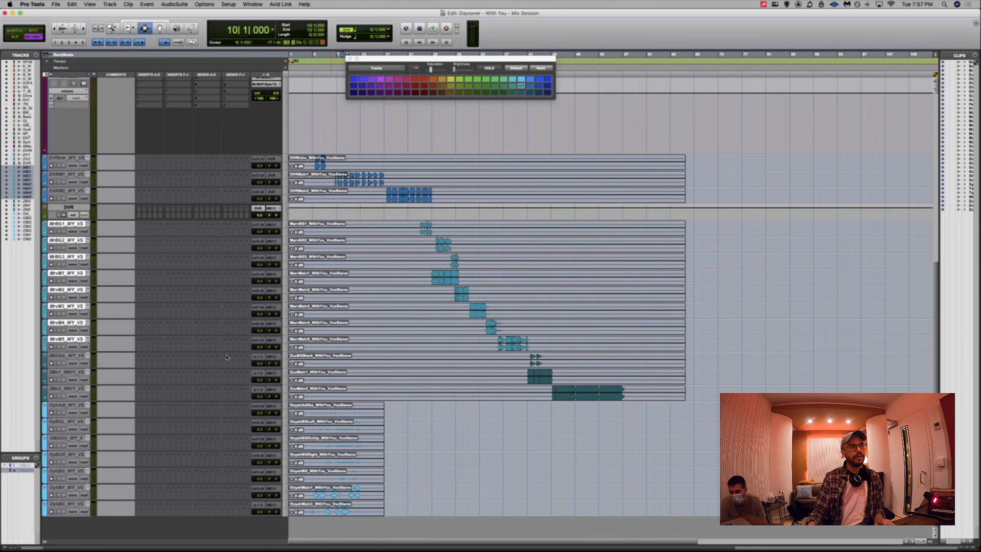
left_click(271, 339)
left_click(284, 366)
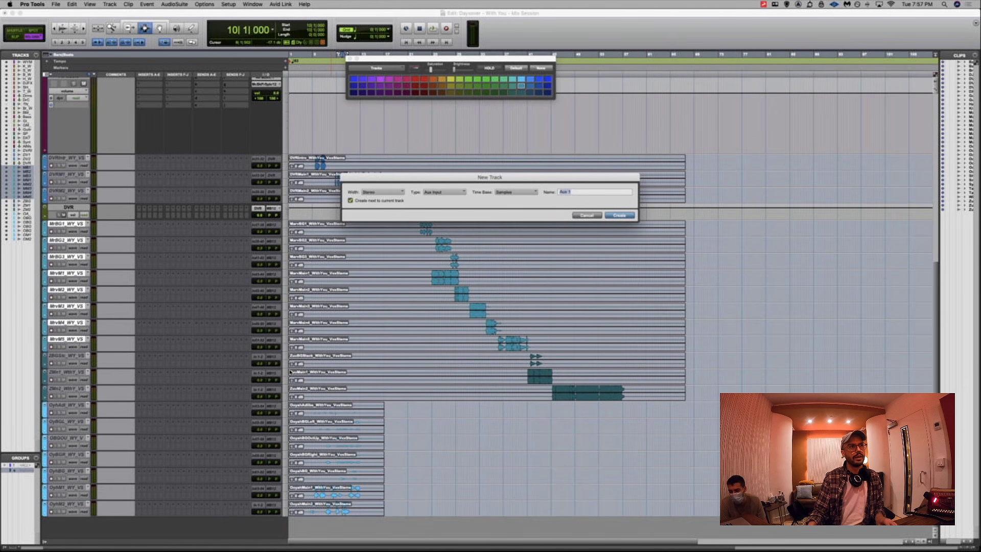
type("Marv")
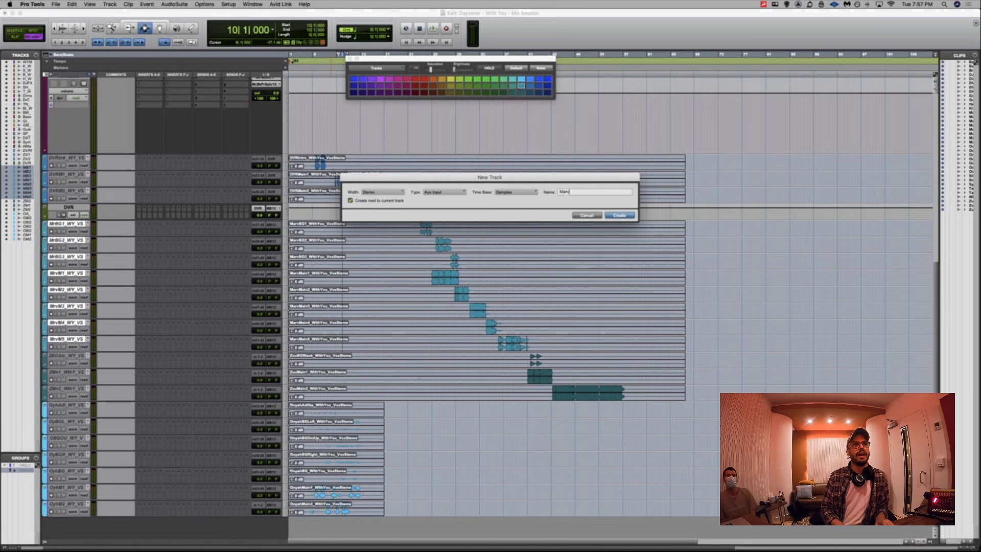
key("Return")
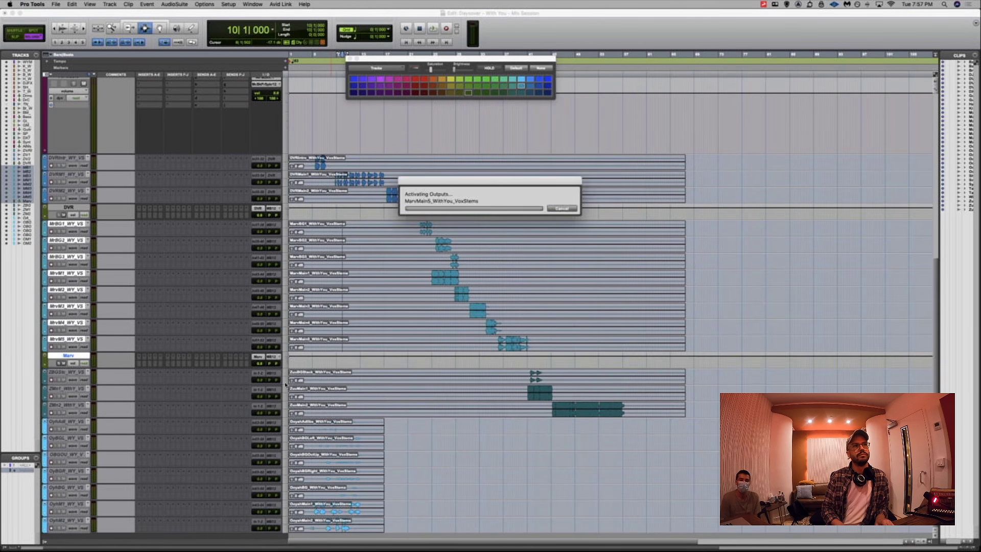
left_click(66, 356)
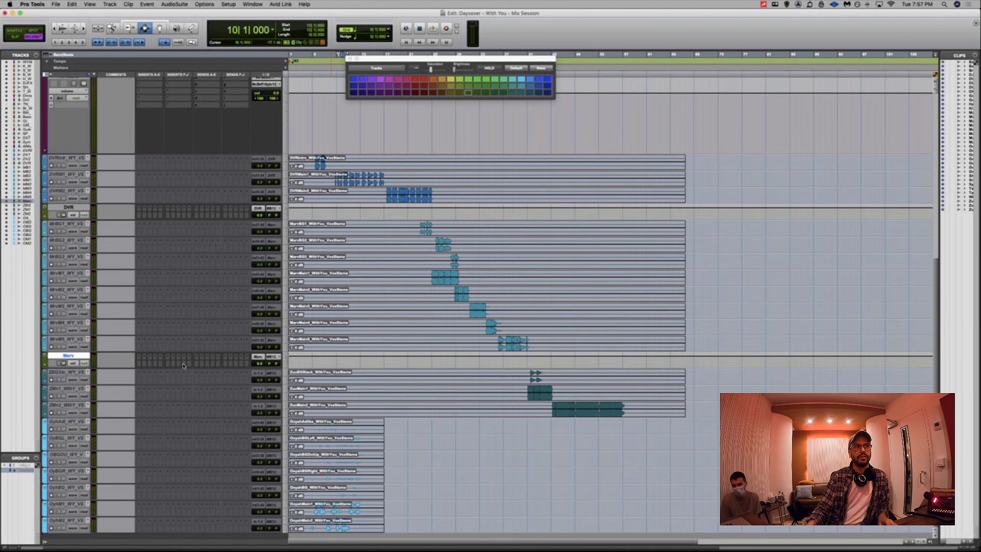
left_click(264, 359)
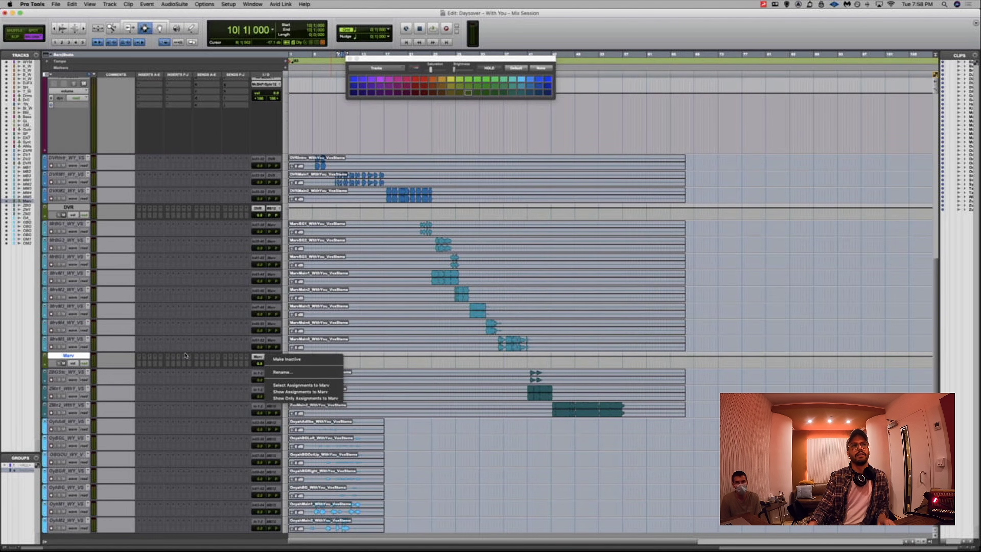
left_click(153, 395)
Route the three Zuu vocal tracks to a new stereo aux input track named Zuu
left_click(54, 372)
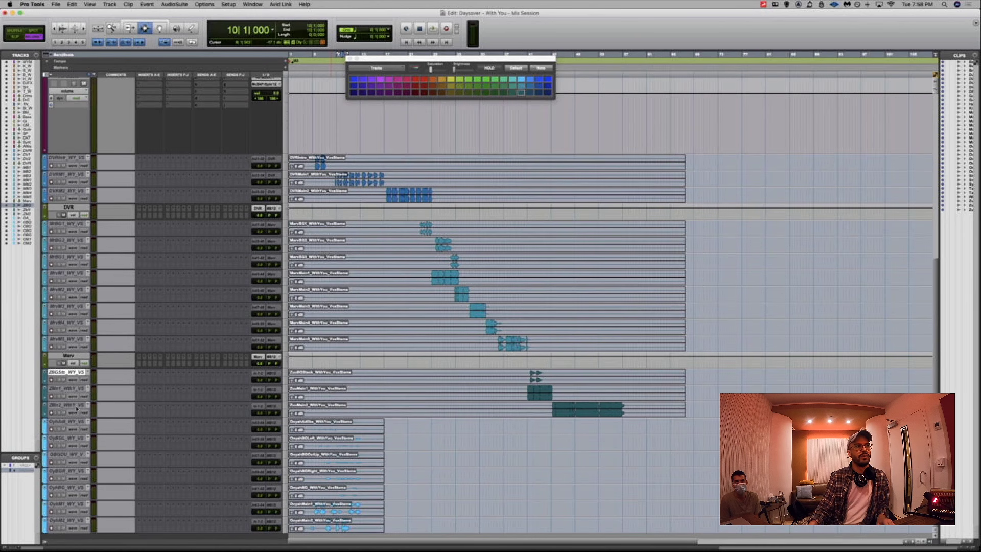
left_click(77, 407, "shift")
left_click(270, 406)
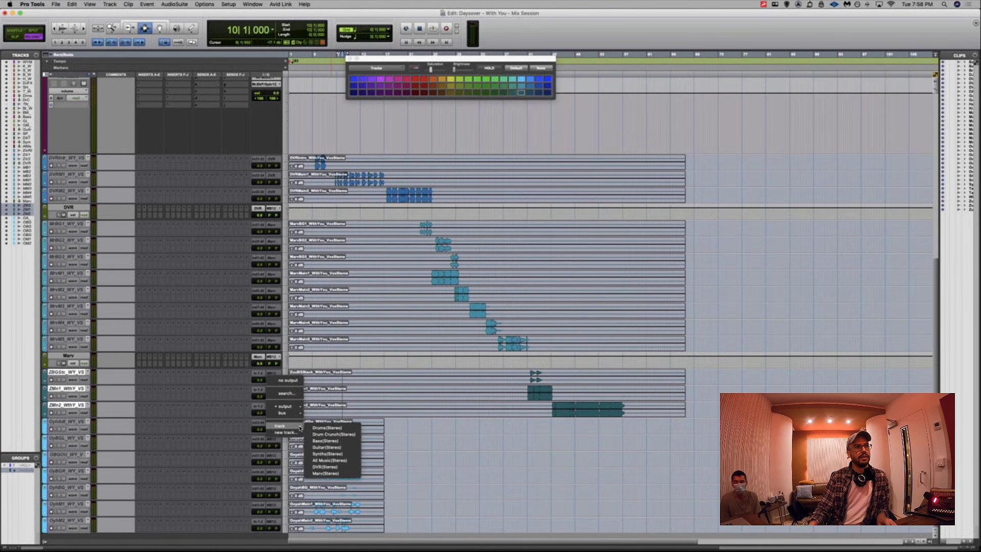
left_click(294, 427)
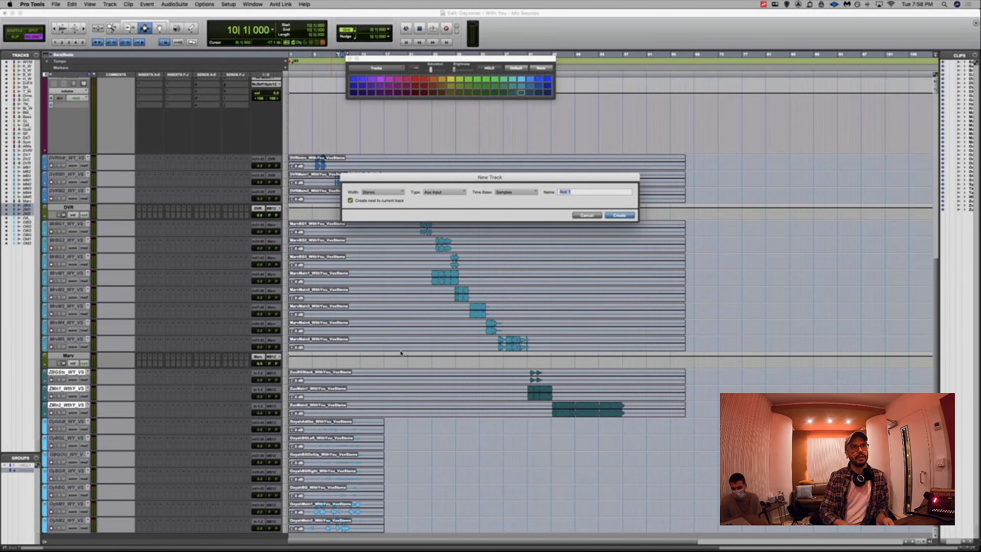
type("Zu")
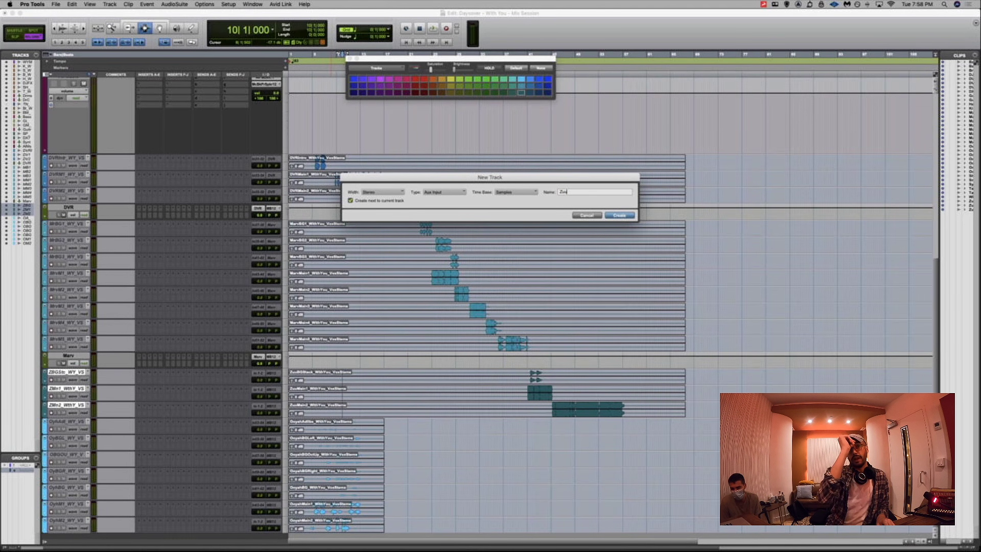
type("u")
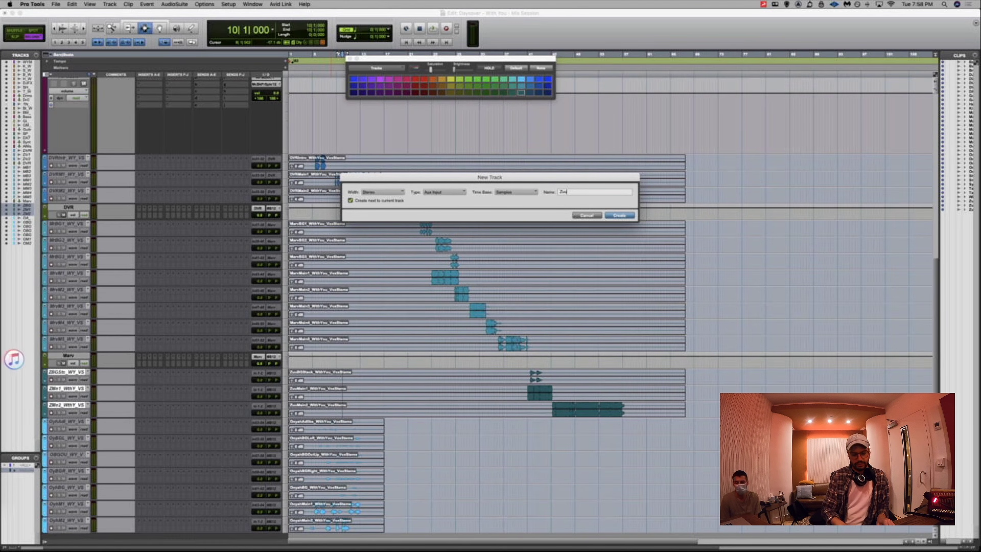
key("BackSpace")
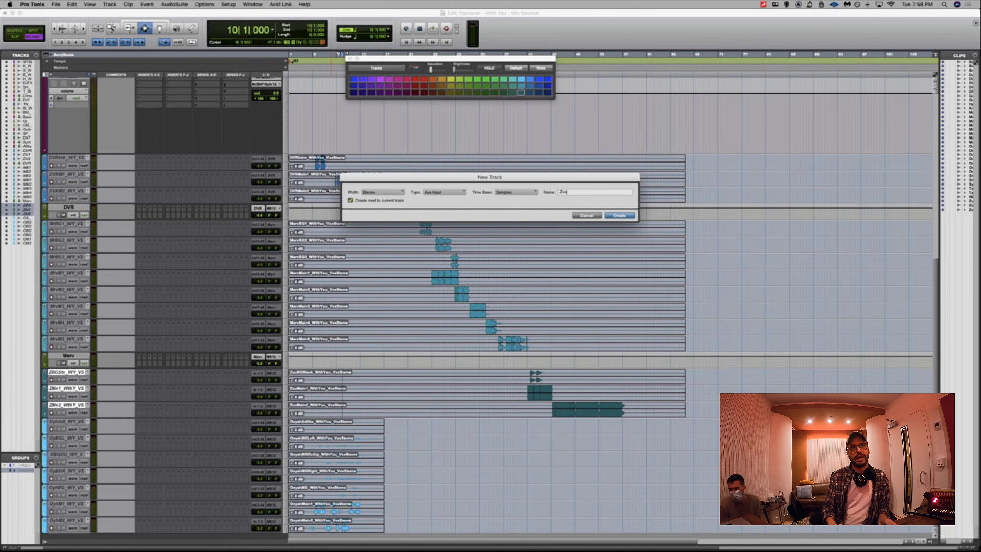
key("super+Up")
key("super+Up")
key("super+Up")
key("super+Down")
key("super+Down")
key("super+Down")
key("super+Right")
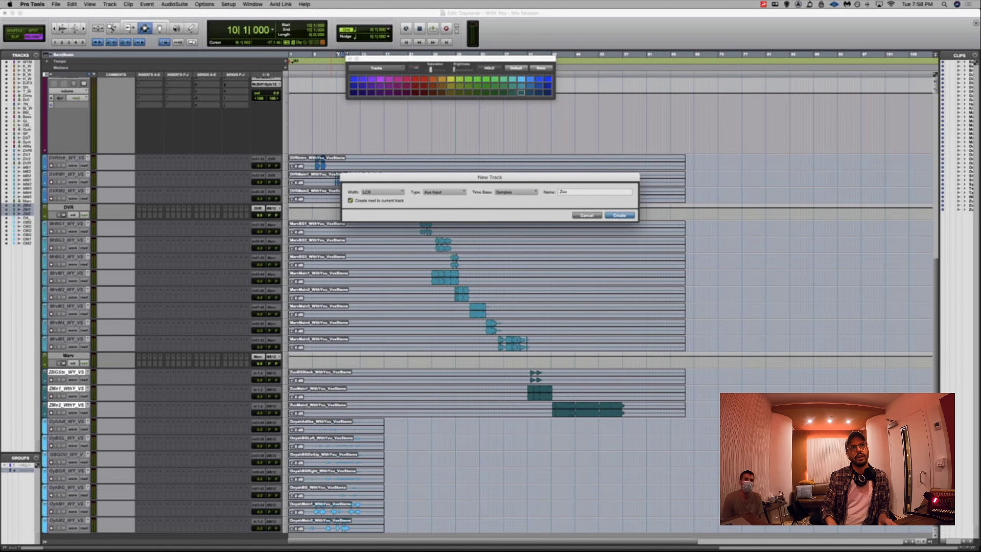
key("super+Right")
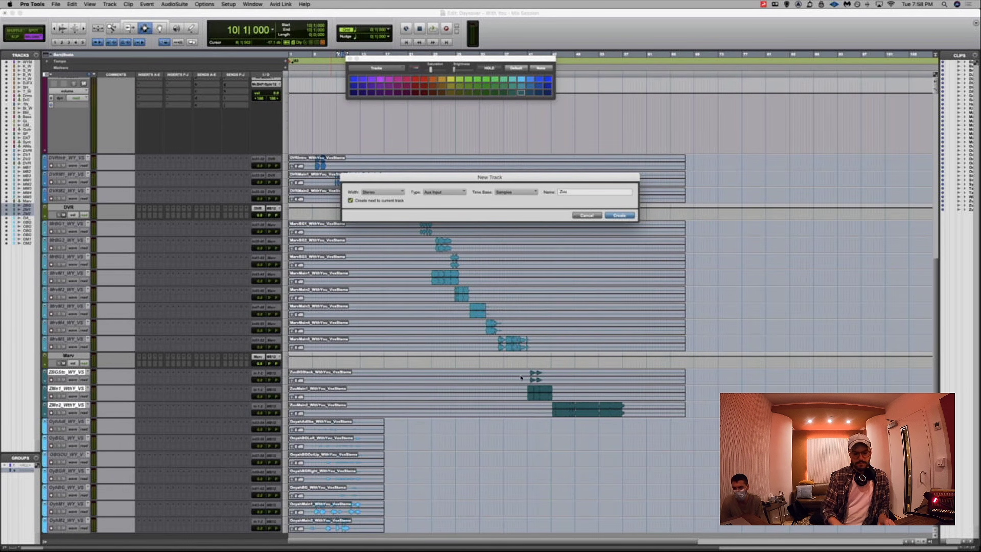
key("Return")
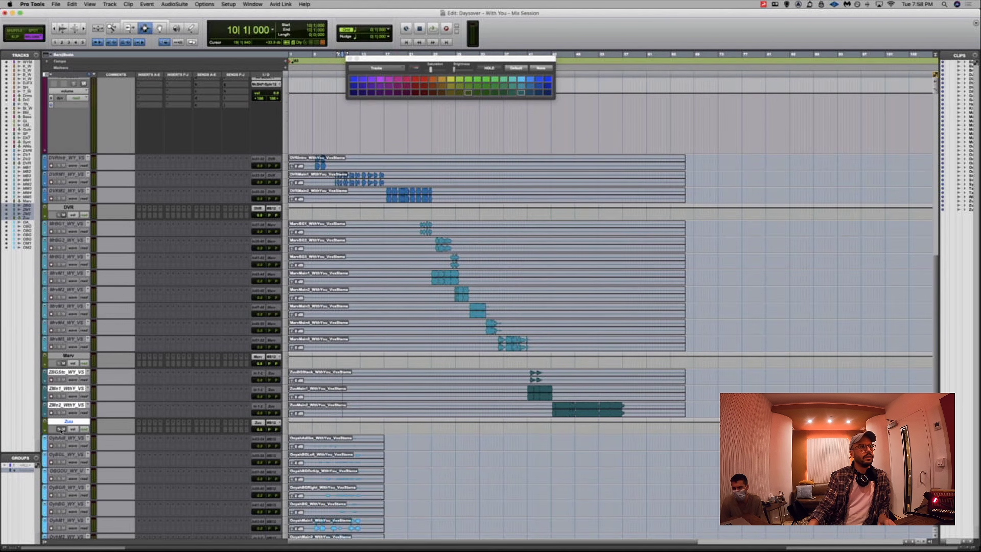
Route the seven Ooyah vocal tracks to a new stereo aux input track named Ooyah
scroll(69, 404, "down", 3)
left_click(72, 388)
left_click(68, 486, "shift")
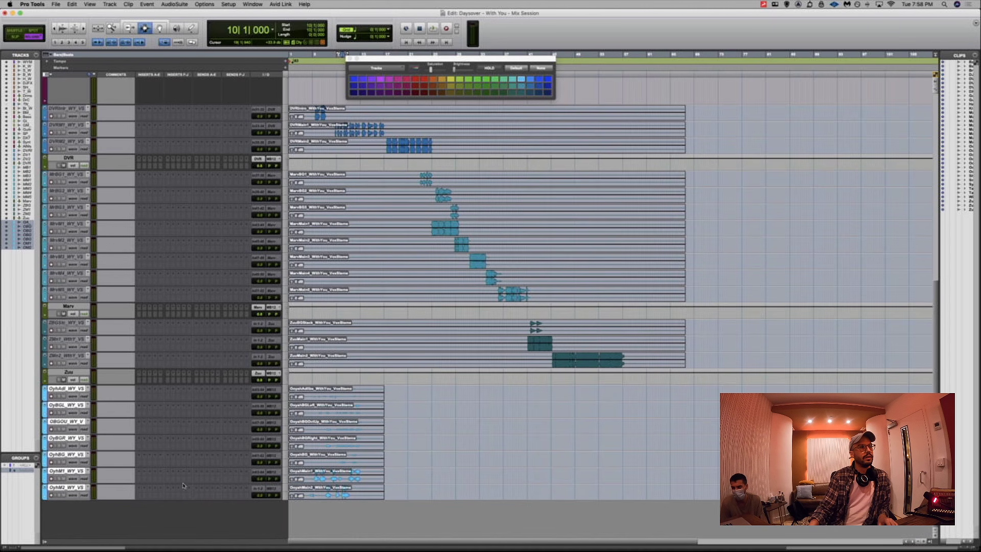
left_click(272, 488)
left_click(287, 517)
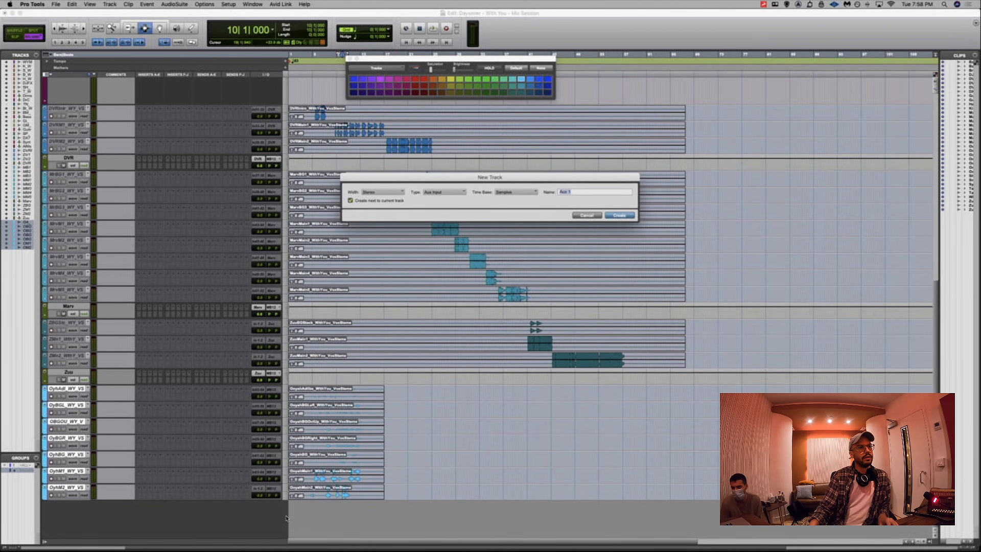
type("Ooyah")
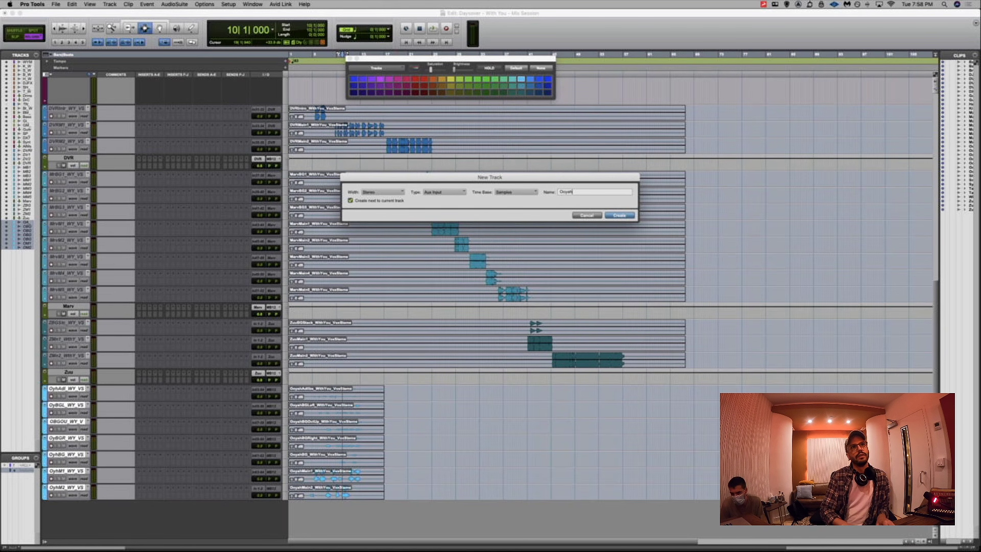
key("Return")
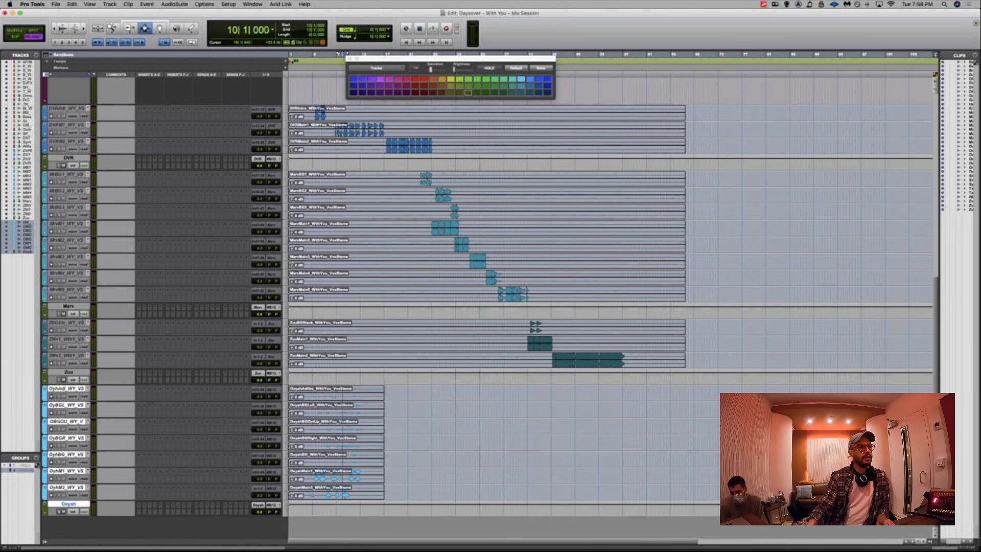
Route the DVR, Marv, Zuu and Ooyah auxes to a new stereo aux input named All Vocals, placed below the Ooyah aux
left_click(64, 504)
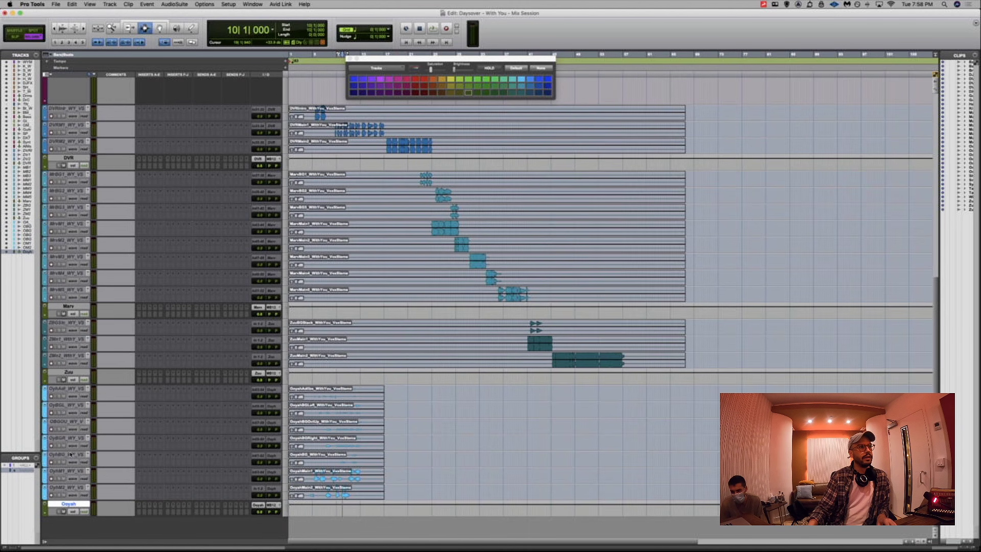
left_click(69, 372, "super")
left_click(68, 306, "super")
left_click(76, 157, "super")
left_click(259, 160)
left_click(294, 184)
type("All Vocals")
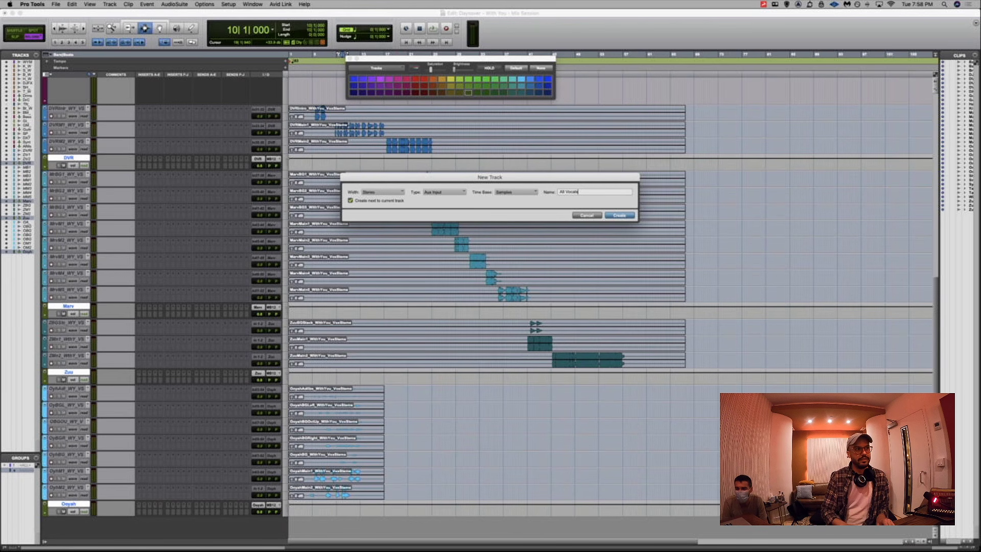
key("Return")
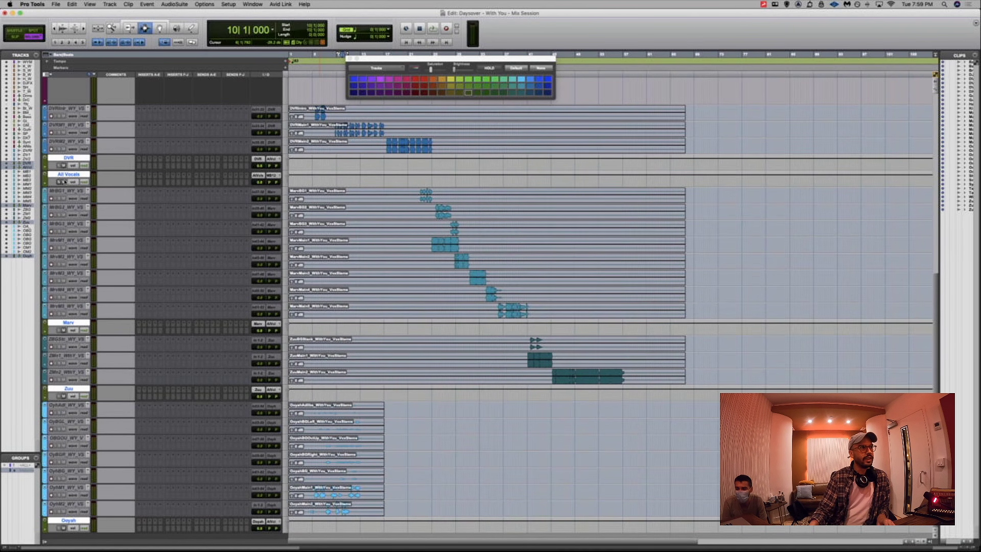
left_click_drag(58, 182, 66, 521)
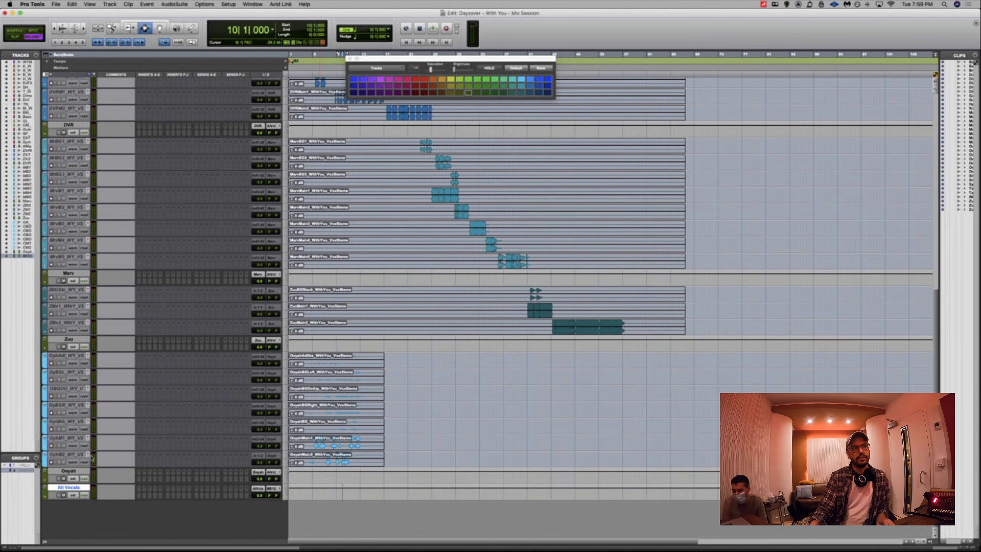
Review the layout of each singer's vocal tracks, their auxes and the All Vocals aux
scroll(80, 375, "up", 5)
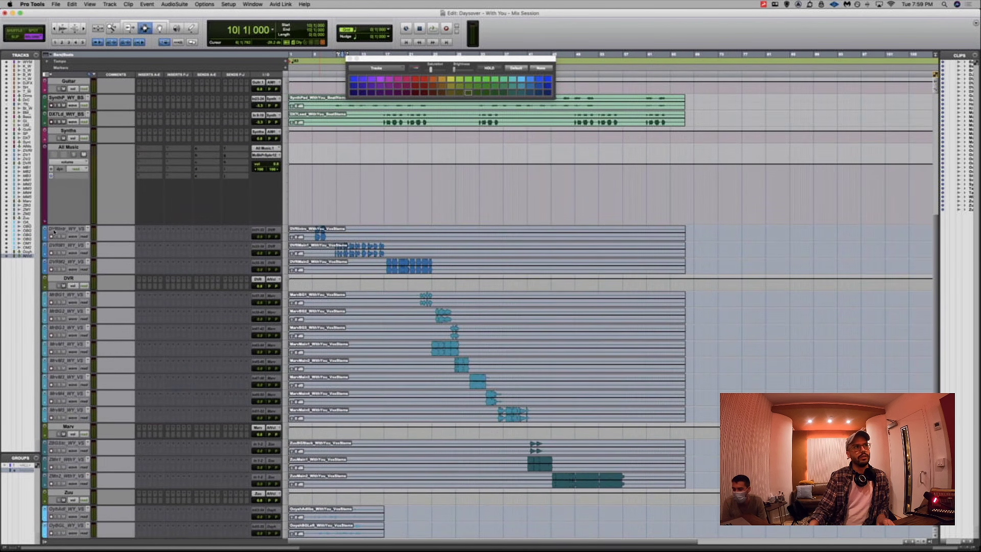
left_click(70, 295)
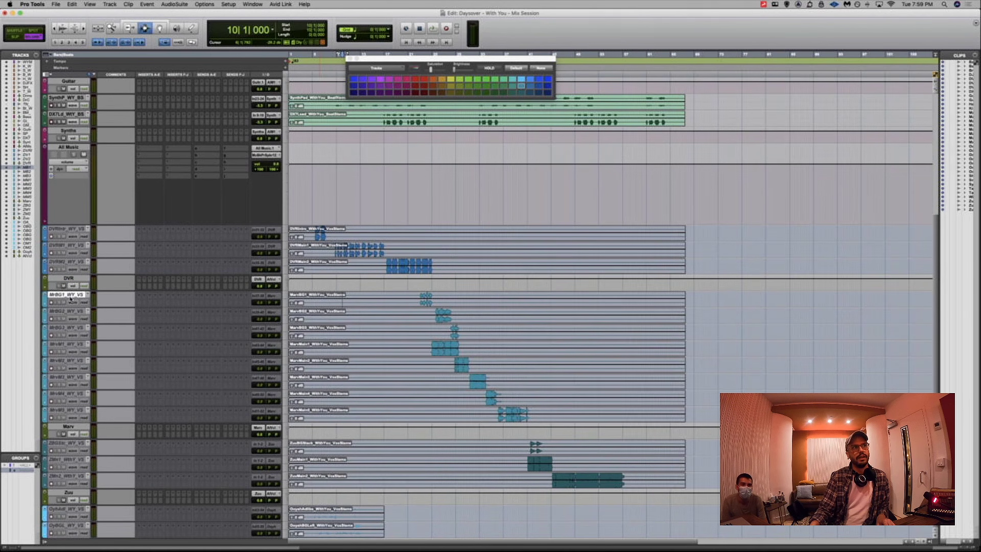
left_click(69, 427)
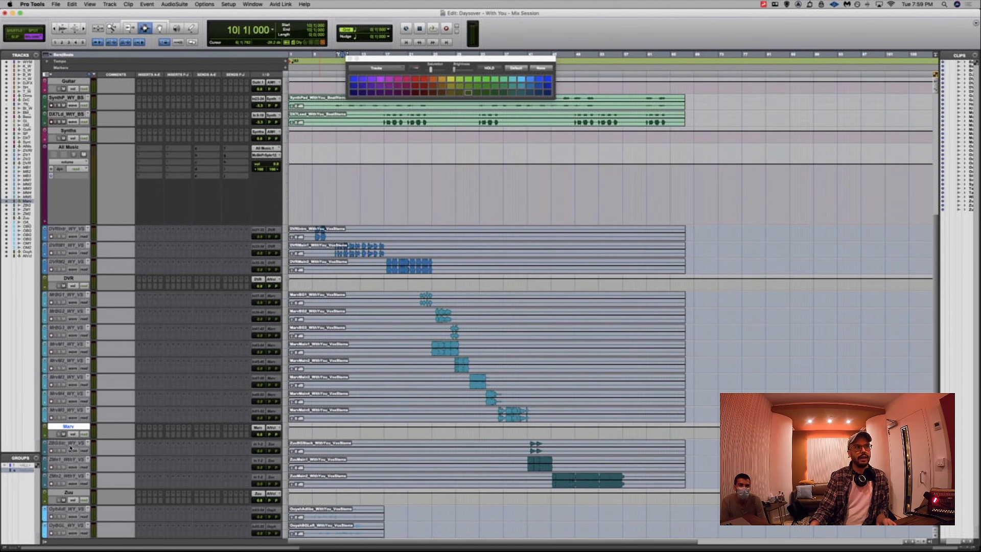
left_click(68, 492)
scroll(62, 495, "down", 2)
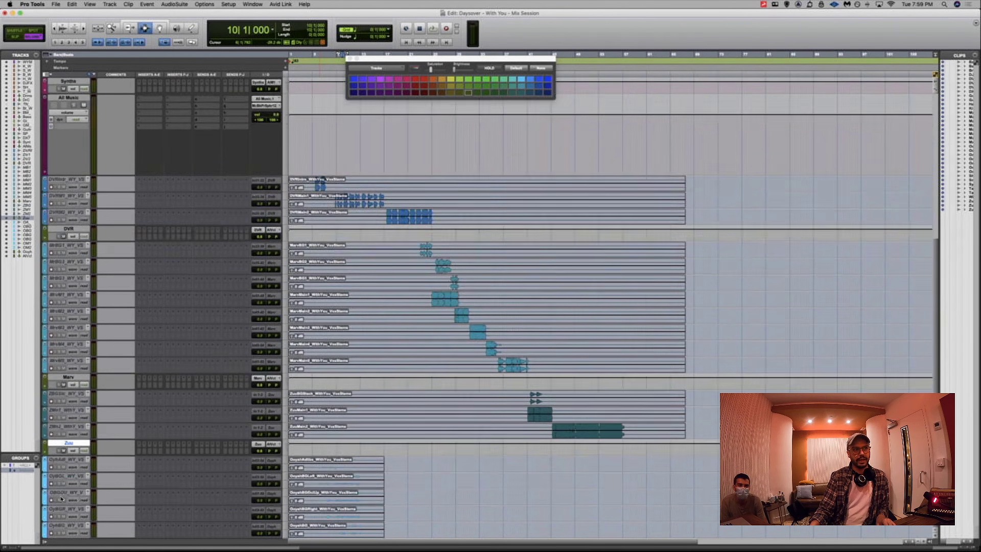
scroll(61, 498, "down", 3)
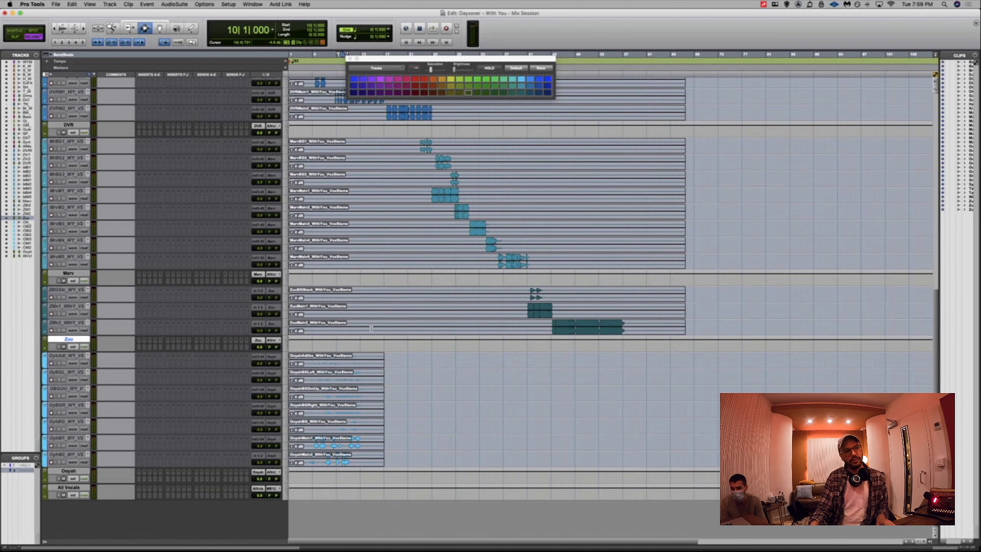
left_click(89, 490)
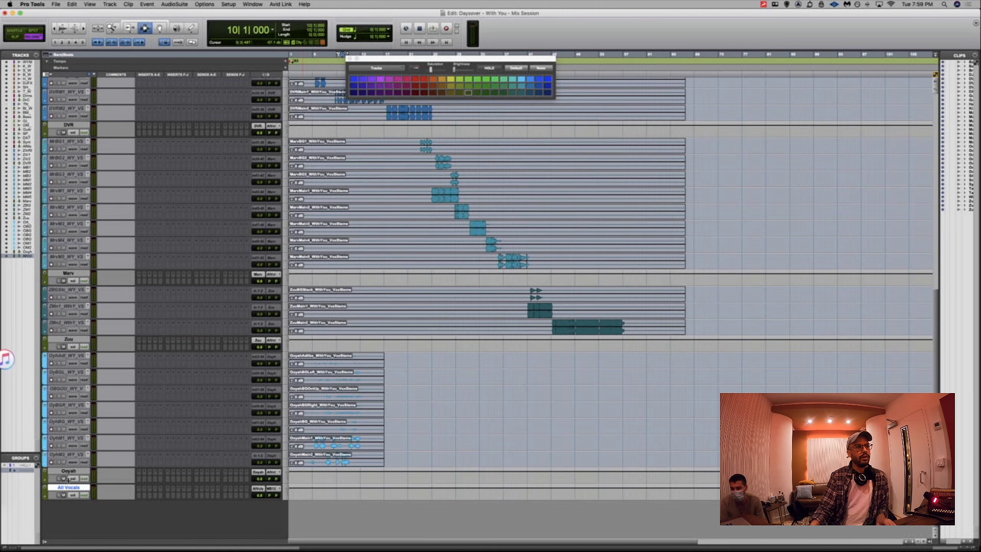
Colour the Ooyah, Zuu, Marv and DVR aux tracks red
left_click(70, 472)
left_click(72, 339, "super")
left_click(74, 273, "super")
left_click(79, 124, "super")
double_click(45, 130)
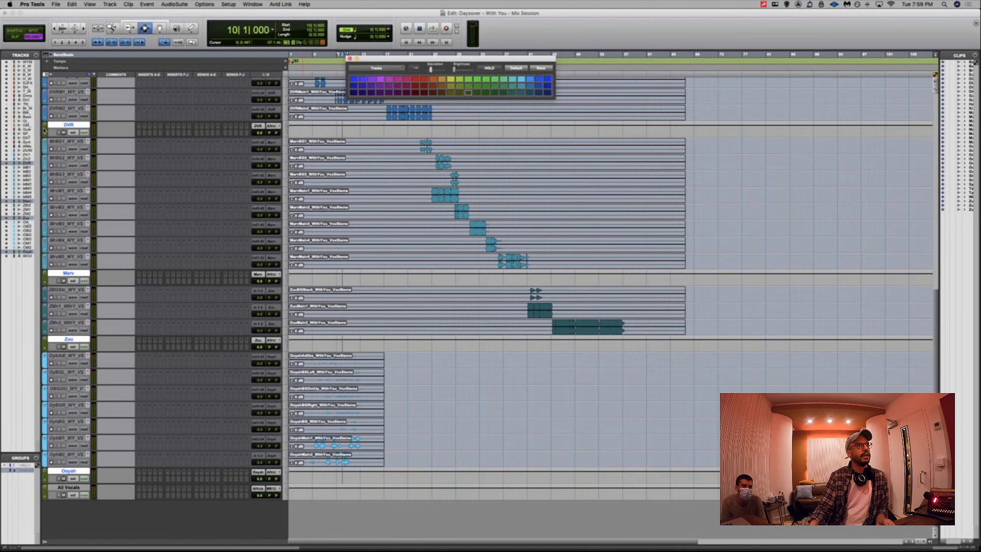
left_click(413, 87)
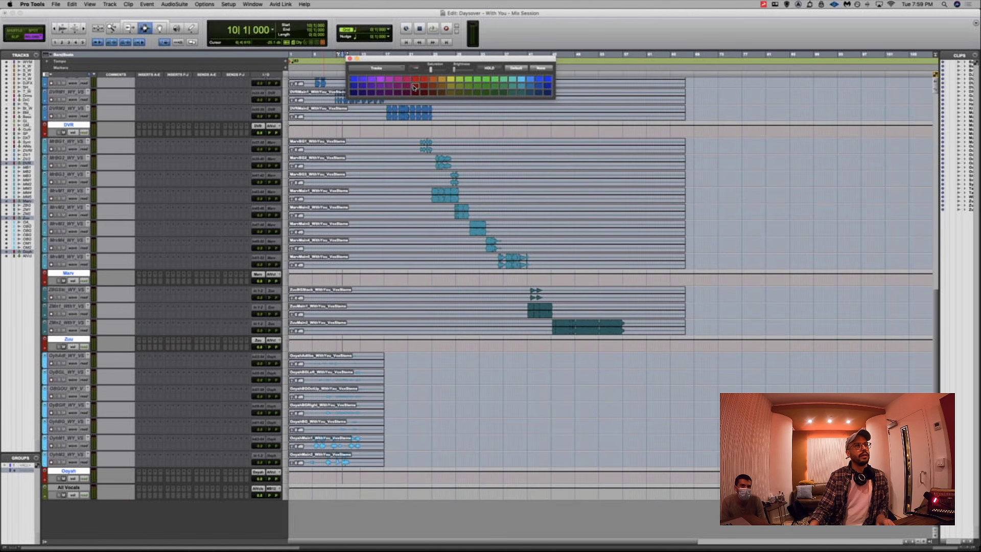
Colour the Synths, Guitar, Bass, Drum Crunch and Drums aux tracks the same red as the vocal auxes
scroll(180, 256, "up", 10)
scroll(180, 256, "up", 5)
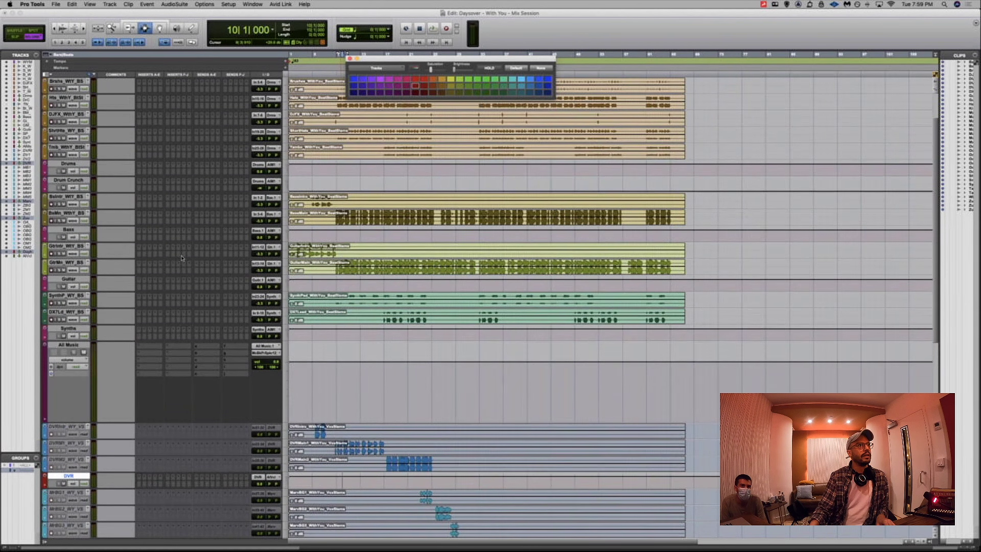
left_click(78, 329, "super")
left_click(76, 279, "super")
left_click(75, 230, "super")
left_click(77, 179, "super")
left_click(78, 164, "super")
left_click(415, 86)
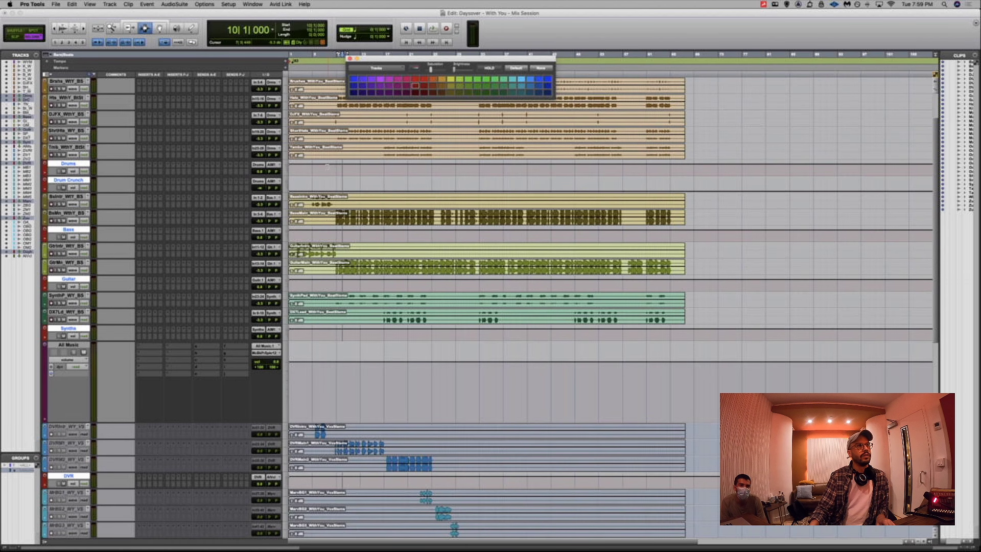
Colour the All Vocals aux dark magenta and compare it with the All Music aux
scroll(54, 308, "down", 10)
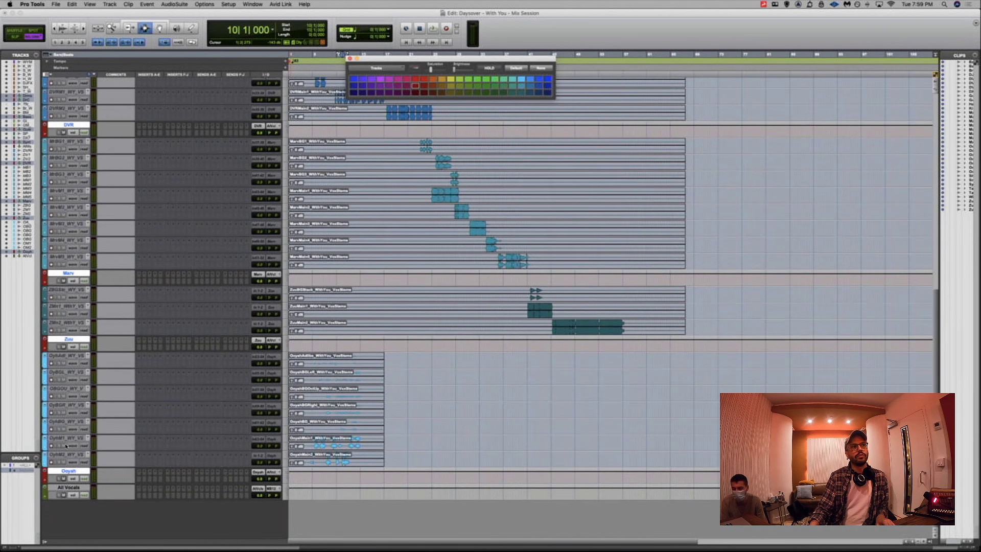
left_click(65, 487)
double_click(45, 494)
left_click(399, 86)
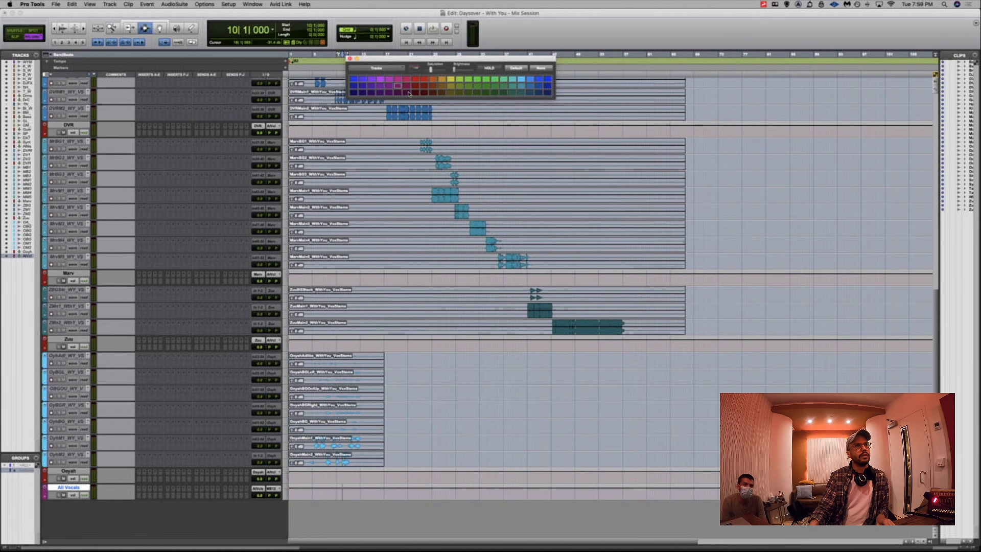
left_click(407, 86)
left_click(407, 93)
scroll(394, 109, "up", 5)
scroll(81, 232, "down", 10)
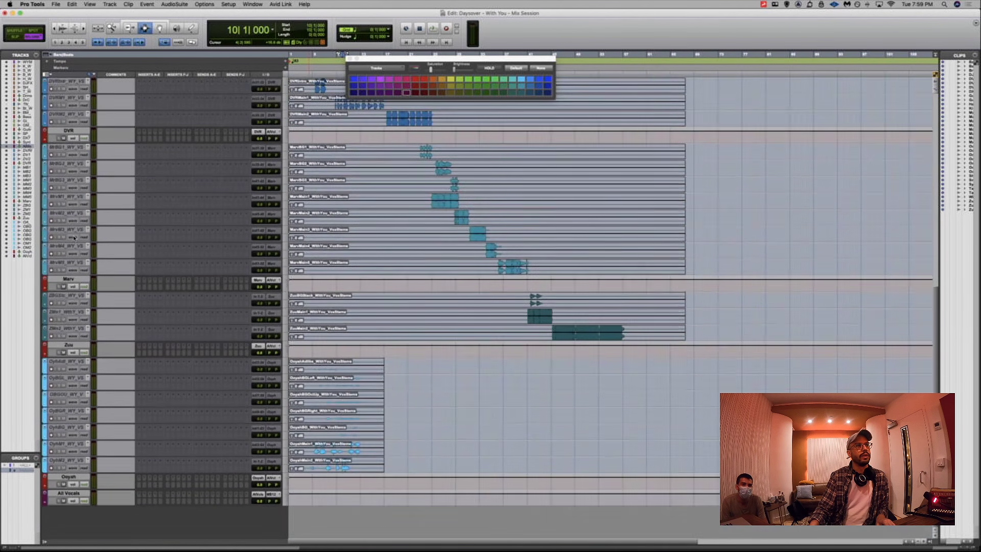
left_click(60, 488)
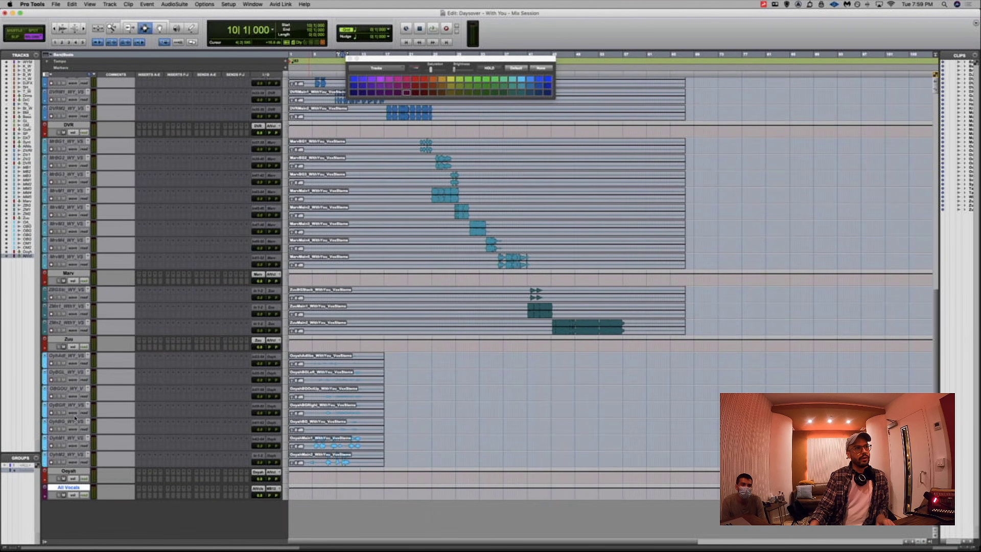
Make all the DVR, Marv, Zuu and Ooyah vocal tracks active, leaving their aux tracks out of the selection
scroll(84, 388, "up", 5)
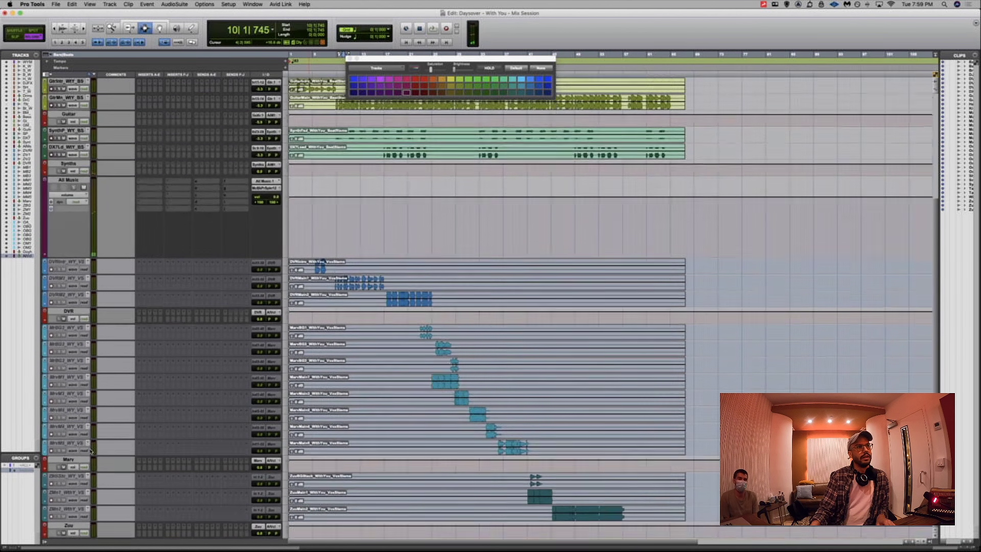
left_click_drag(70, 278, 70, 312)
scroll(69, 314, "down", 5)
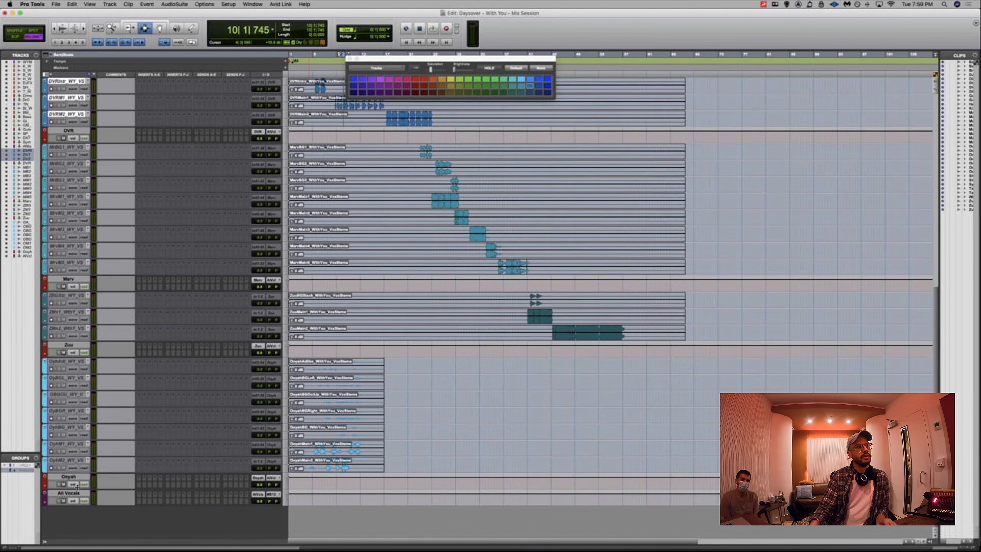
left_click(75, 461, "shift")
left_click(63, 346, "super")
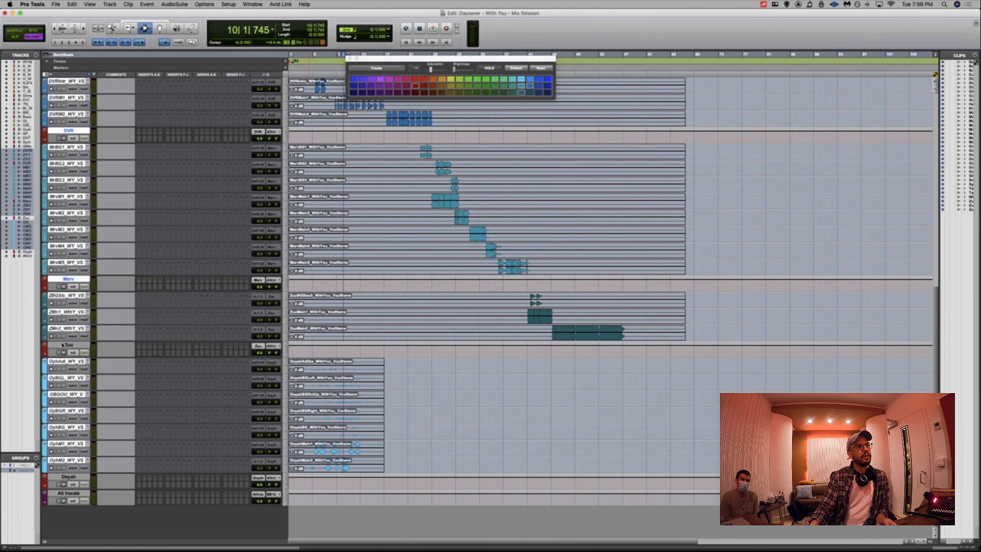
left_click(68, 279, "super")
left_click(68, 131, "super")
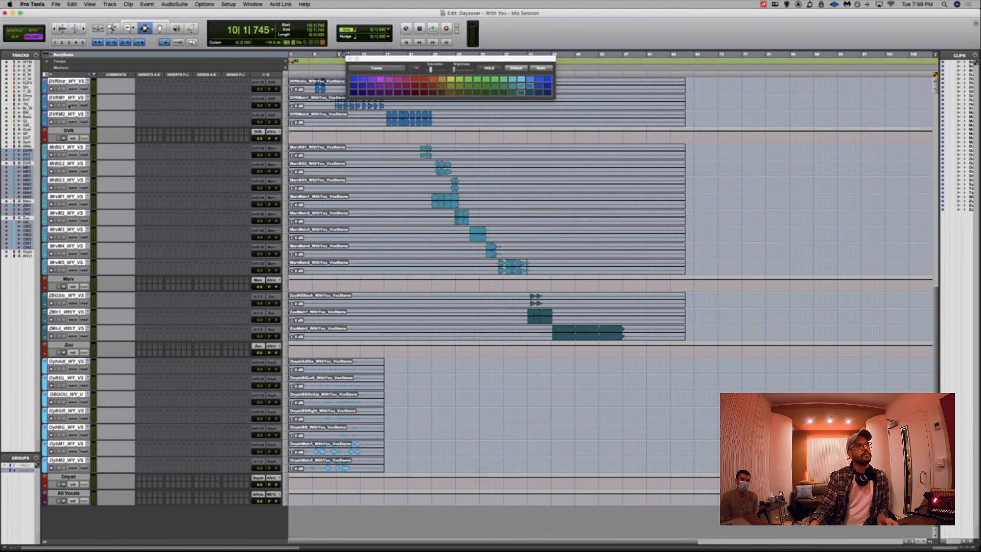
right_click(75, 112)
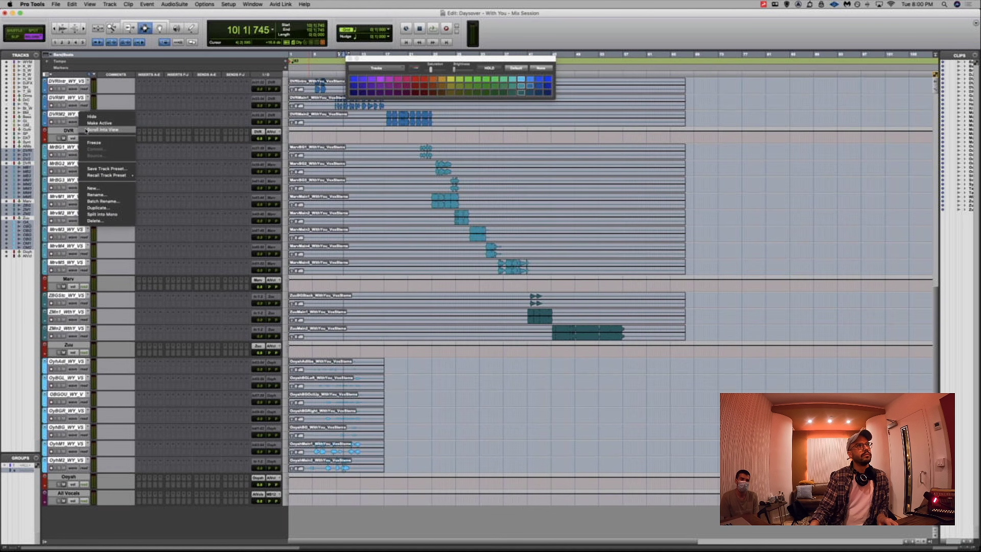
left_click(464, 184)
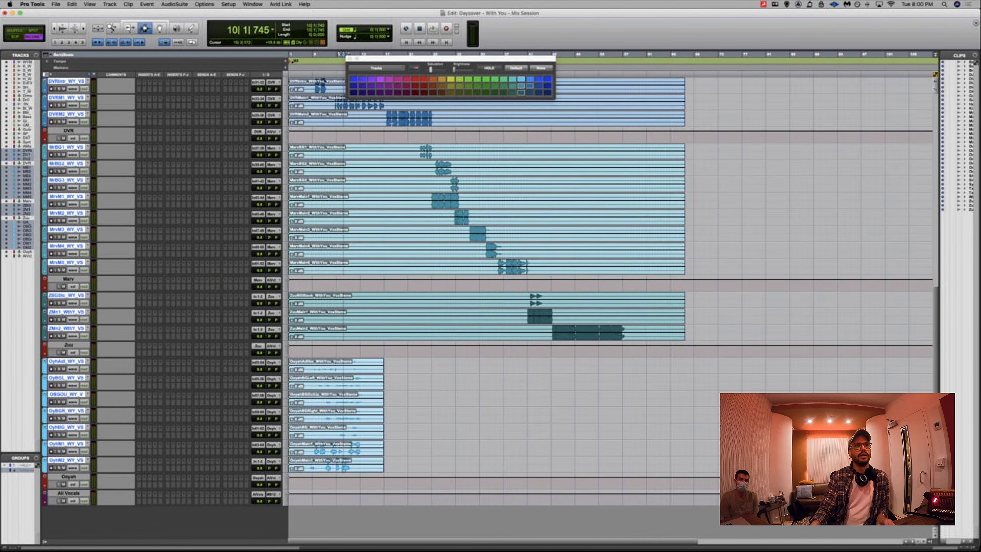
Play back the session and check the signal through the vocal tracks, instrument tracks and their auxes
scroll(464, 184, "down", 1)
scroll(460, 185, "up", 5)
scroll(450, 187, "down", 3)
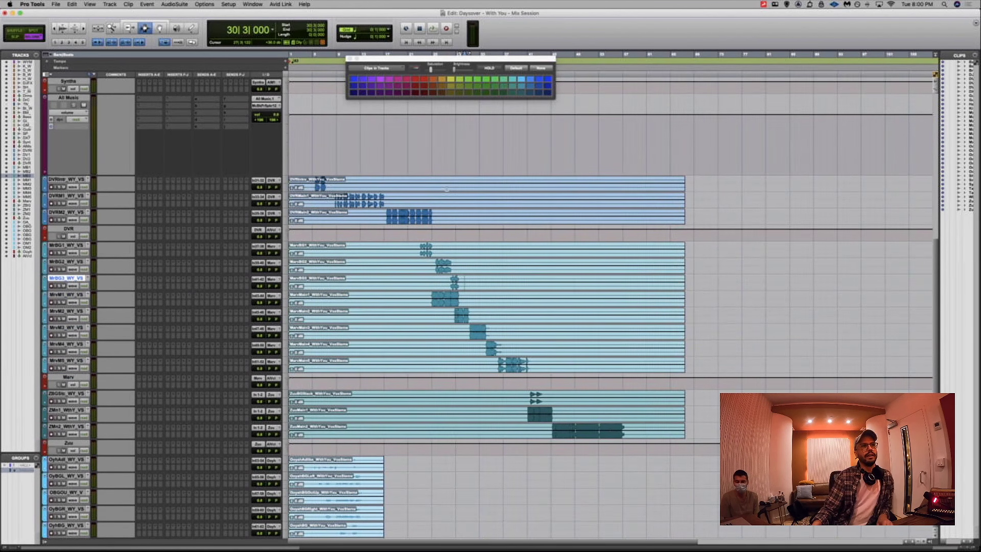
scroll(442, 190, "down", 3)
key("space")
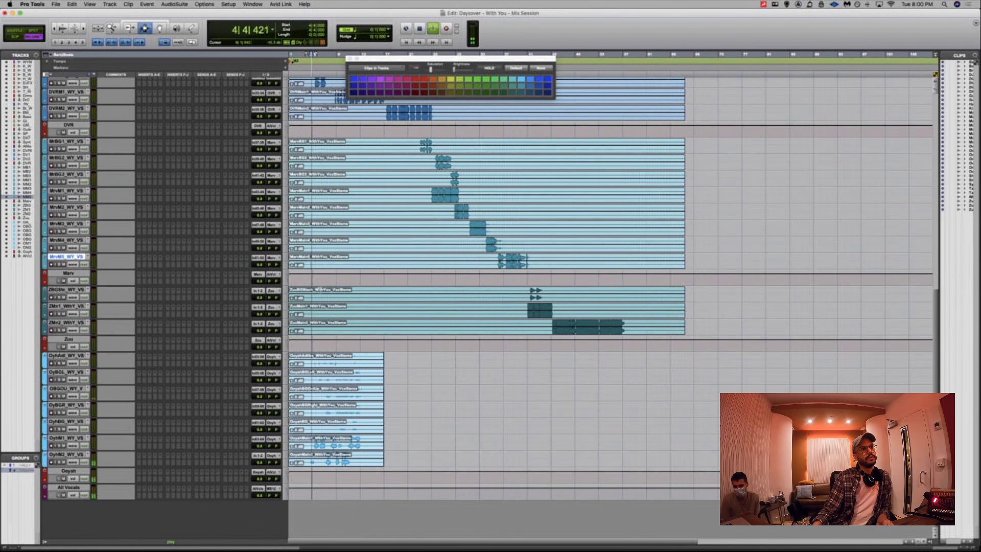
key("super+bracketright")
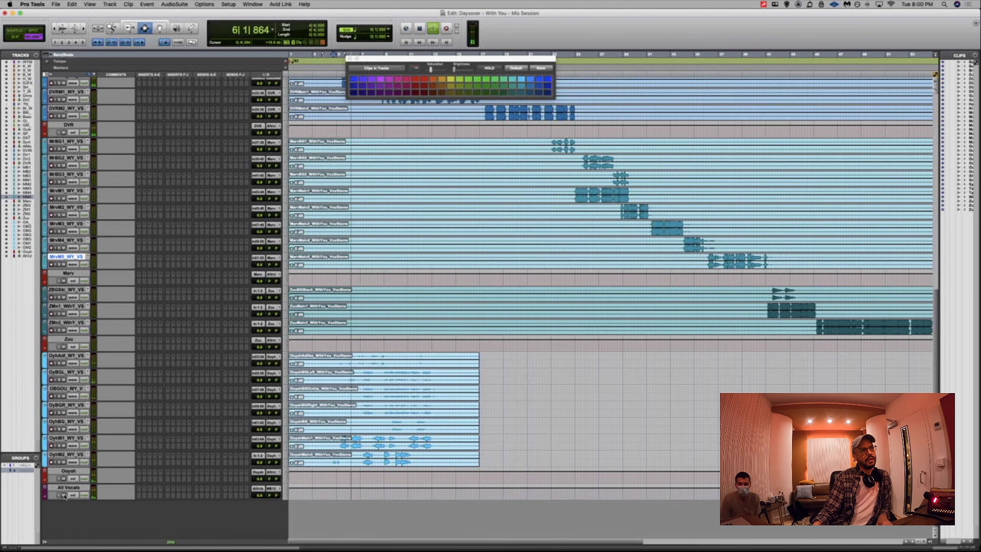
key("super+bracketleft")
scroll(64, 496, "up", 6)
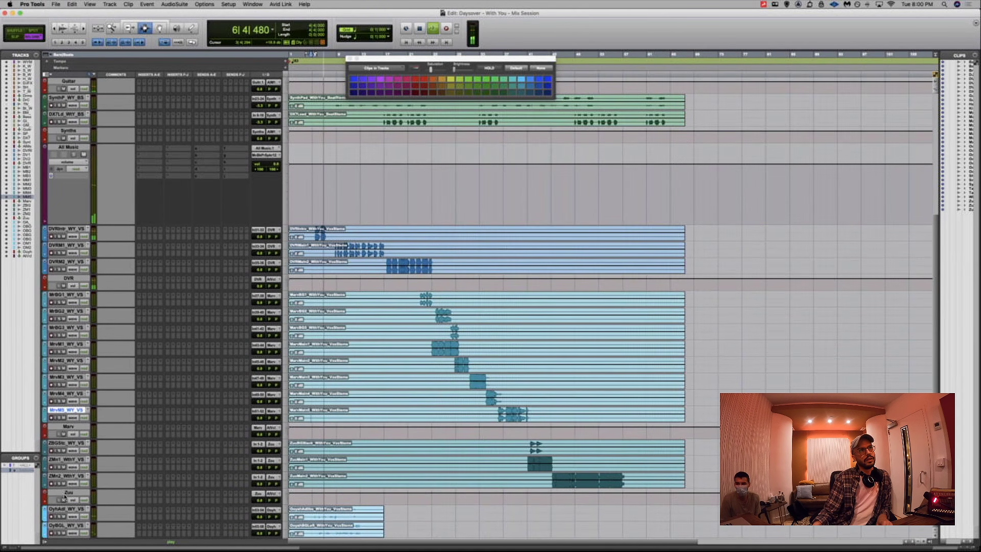
scroll(64, 495, "up", 8)
scroll(65, 496, "down", 10)
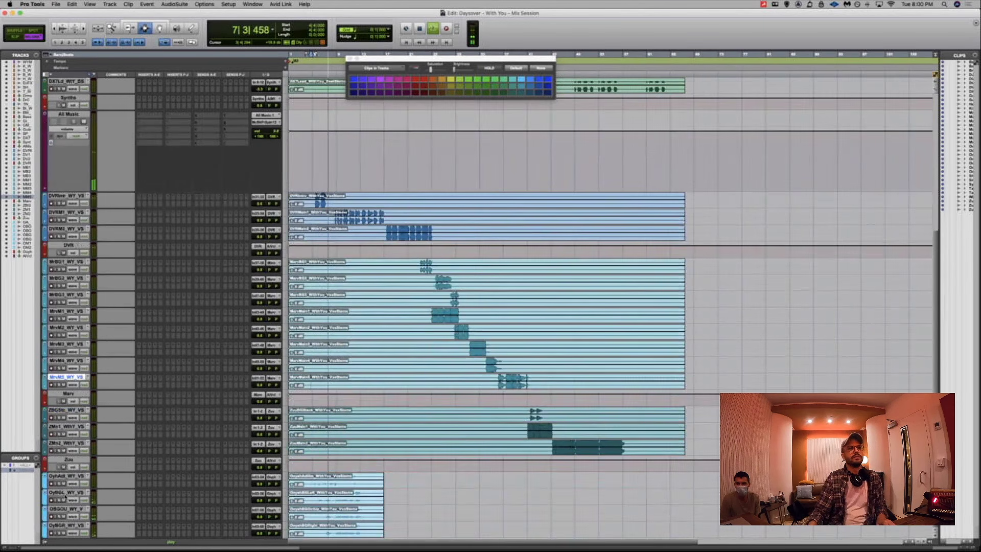
scroll(64, 495, "down", 5)
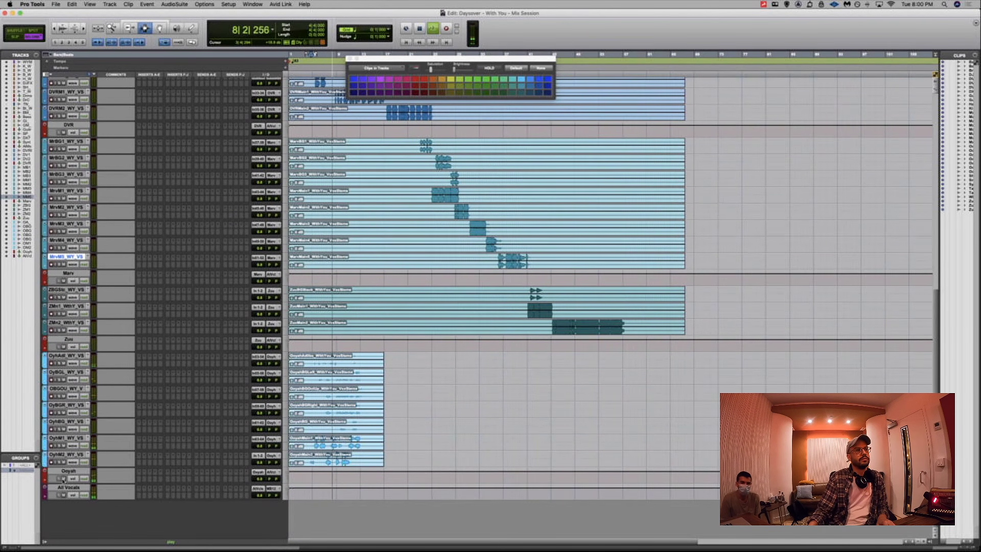
scroll(64, 488, "up", 12)
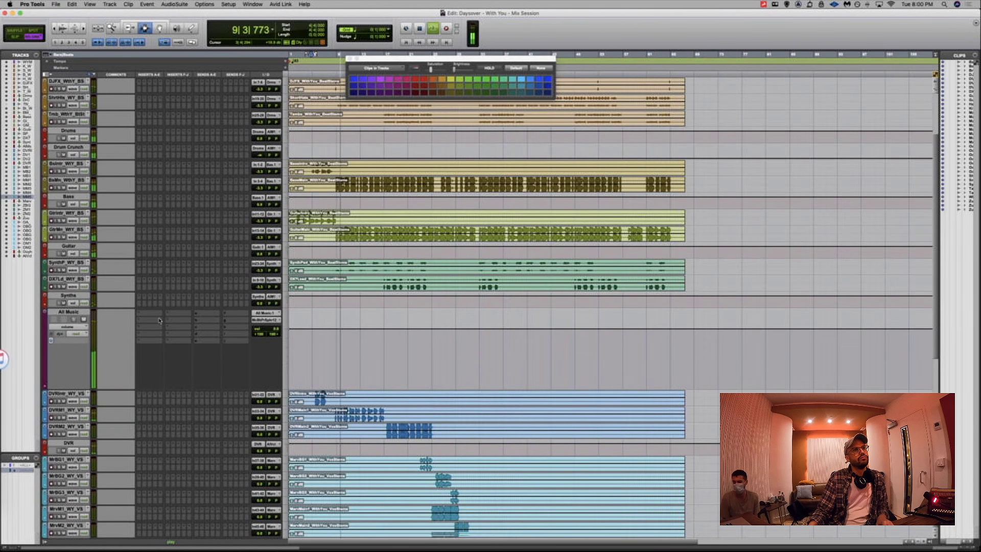
scroll(163, 316, "up", 5)
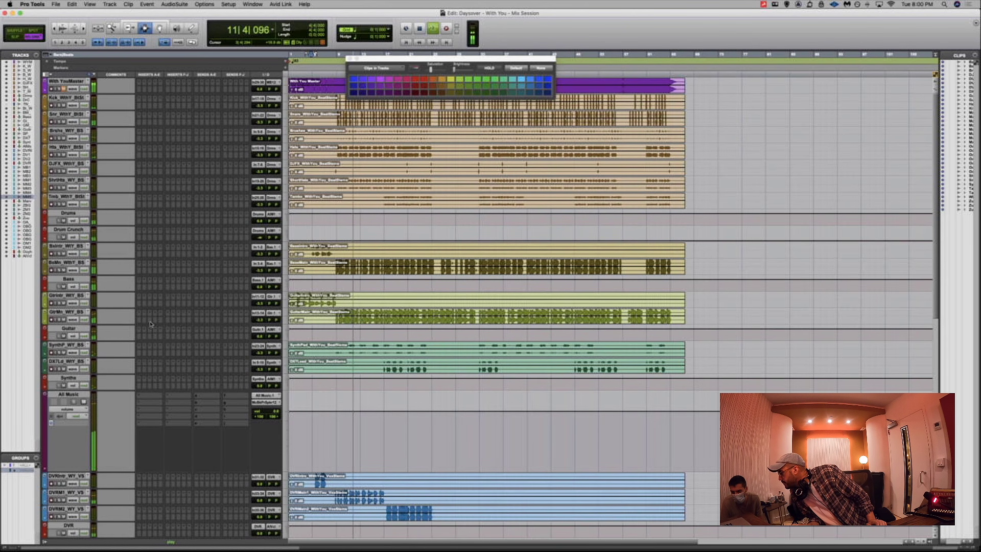
key("space")
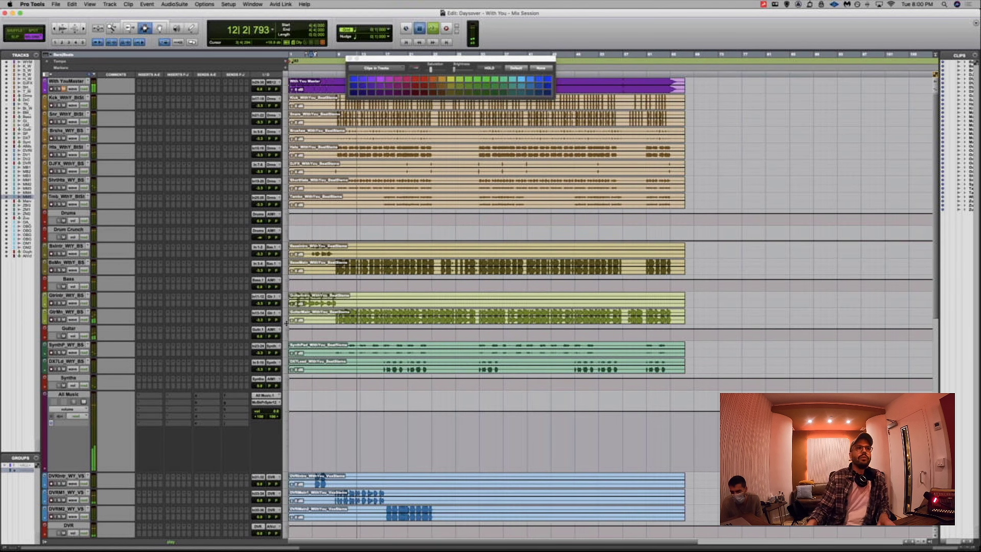
Create eight stereo Aux Input tracks directly below the All Vocals aux
scroll(342, 330, "down", 10)
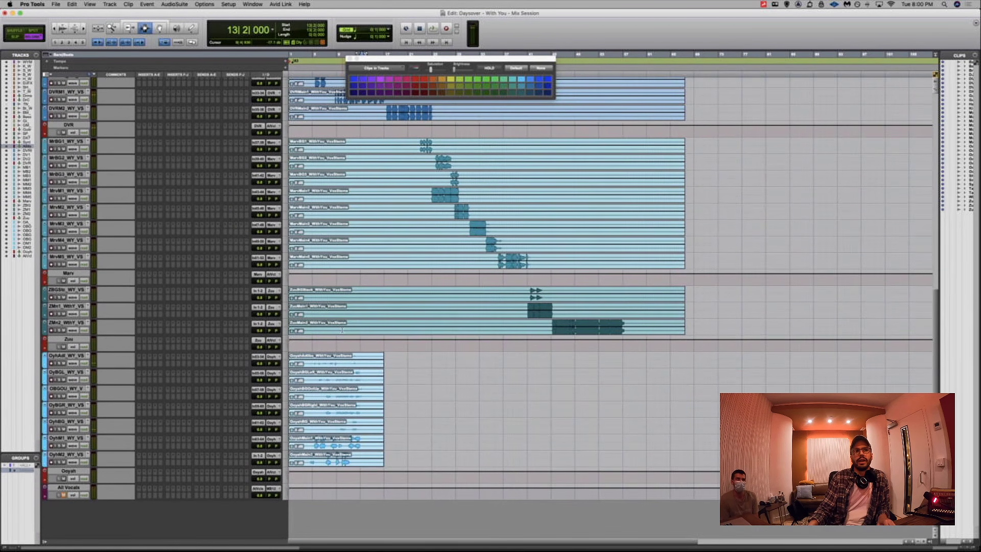
left_click(69, 488)
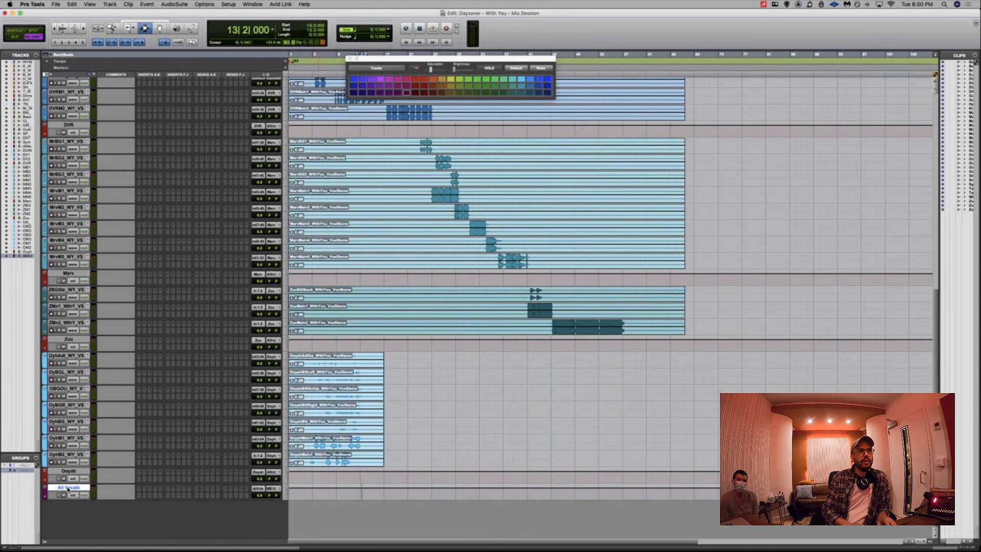
key("super+shift+n")
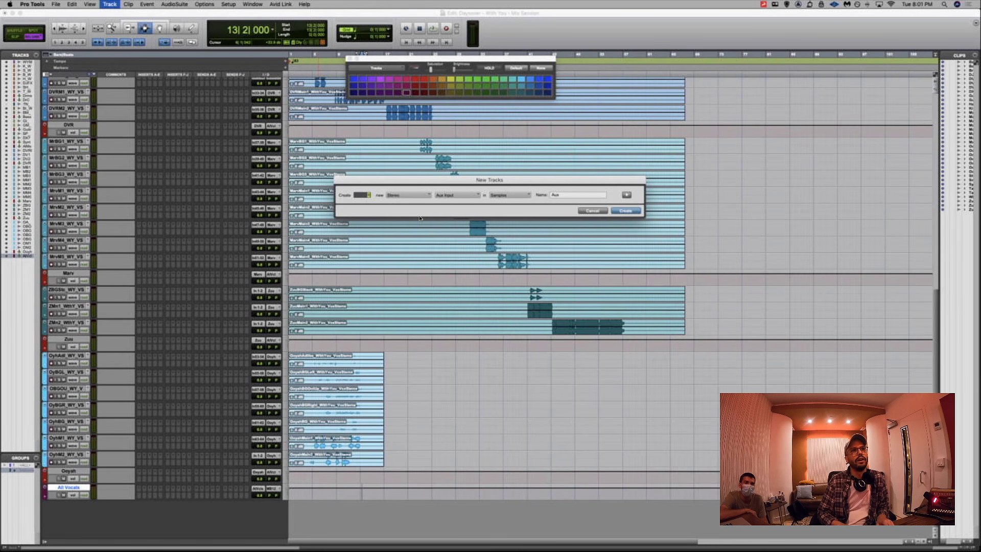
key("Return")
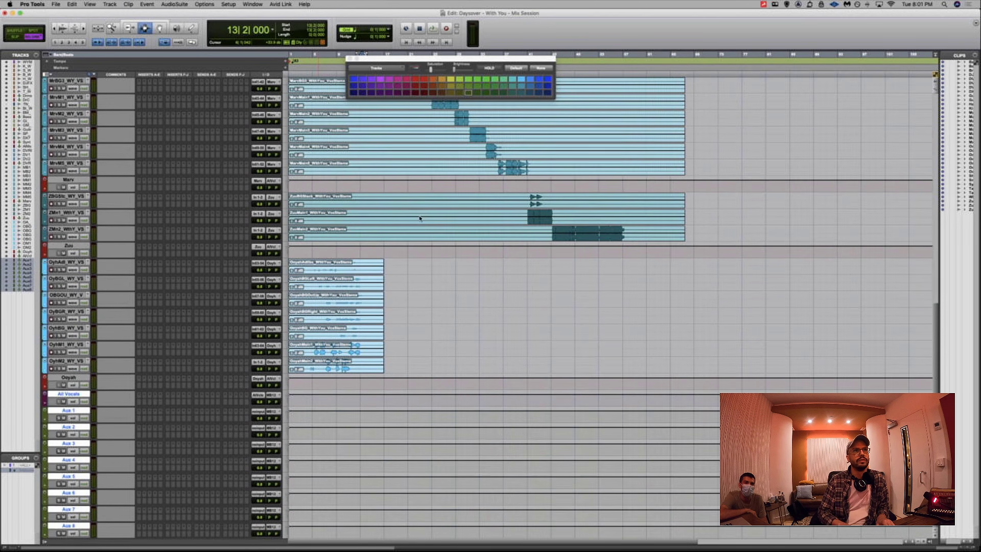
scroll(393, 279, "down", 3)
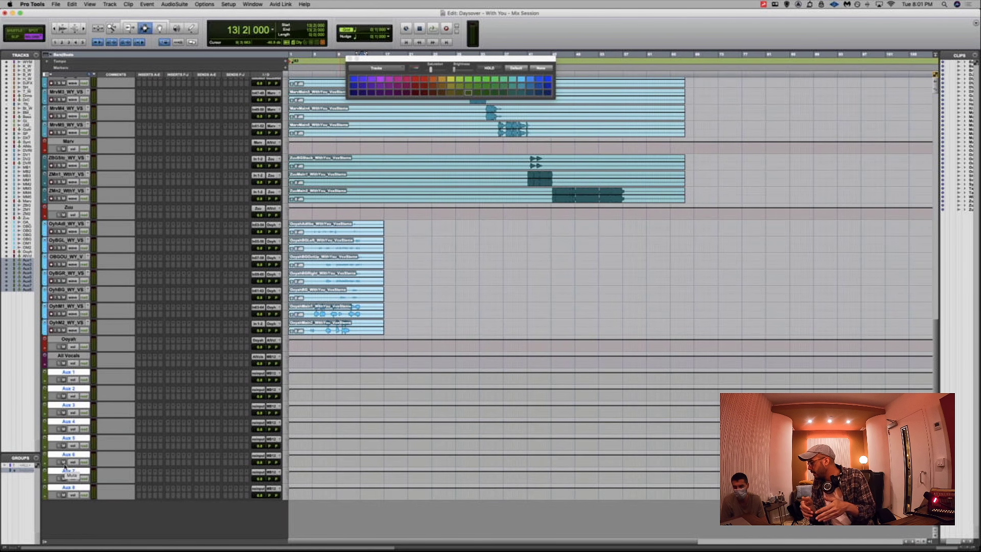
Colour the aux tracks Aux 1 through Aux 8 dark blue and close the colour palette
double_click(69, 372)
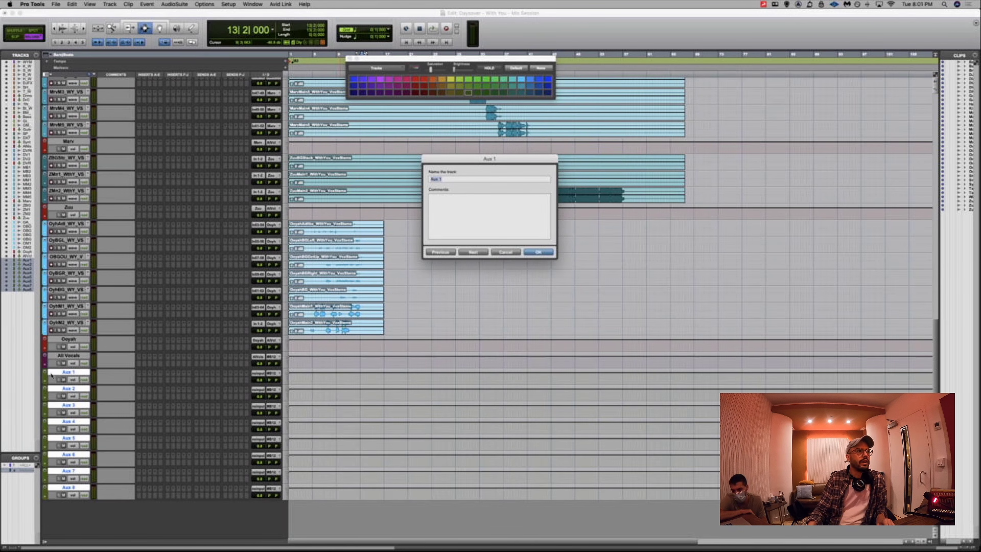
left_click(505, 252)
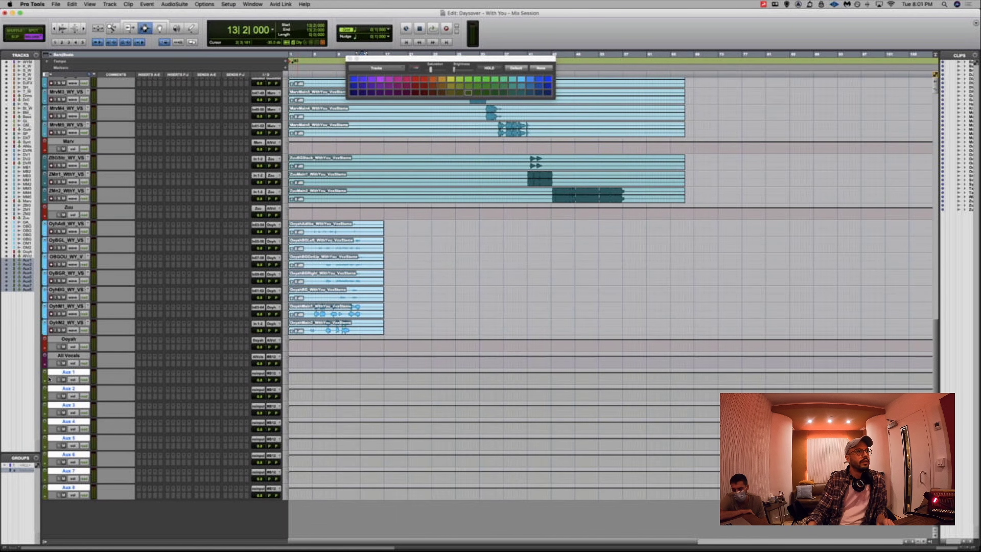
left_click(538, 80)
left_click(547, 86)
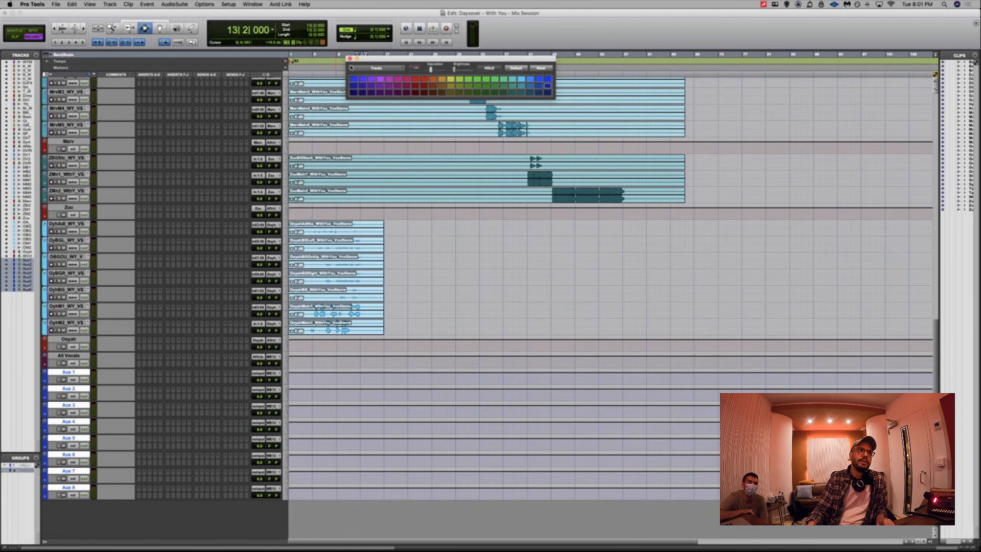
left_click(350, 59)
Route the outputs of Aux 1 through Aux 8 to a new stereo Aux Input track named All FX
left_click(75, 373)
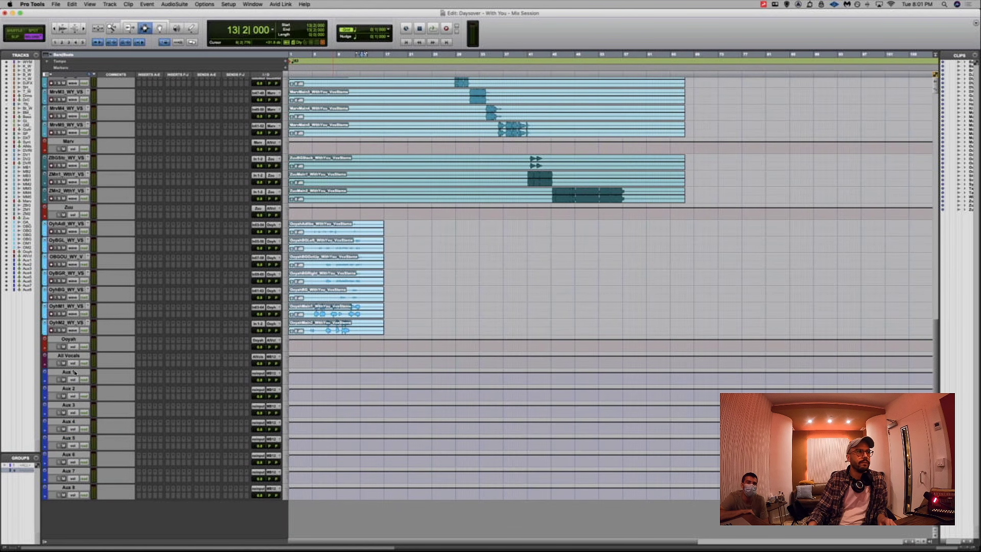
double_click(75, 372)
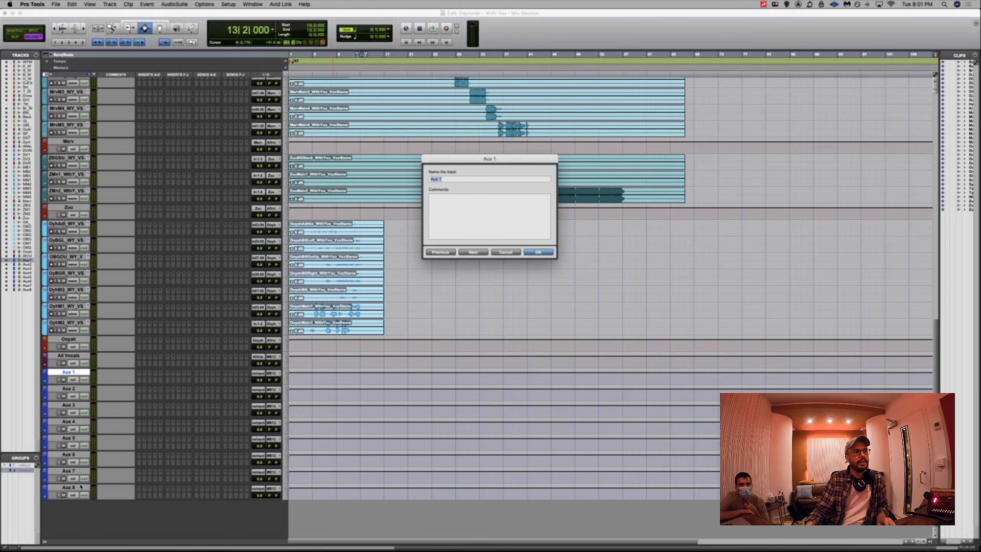
left_click(492, 253)
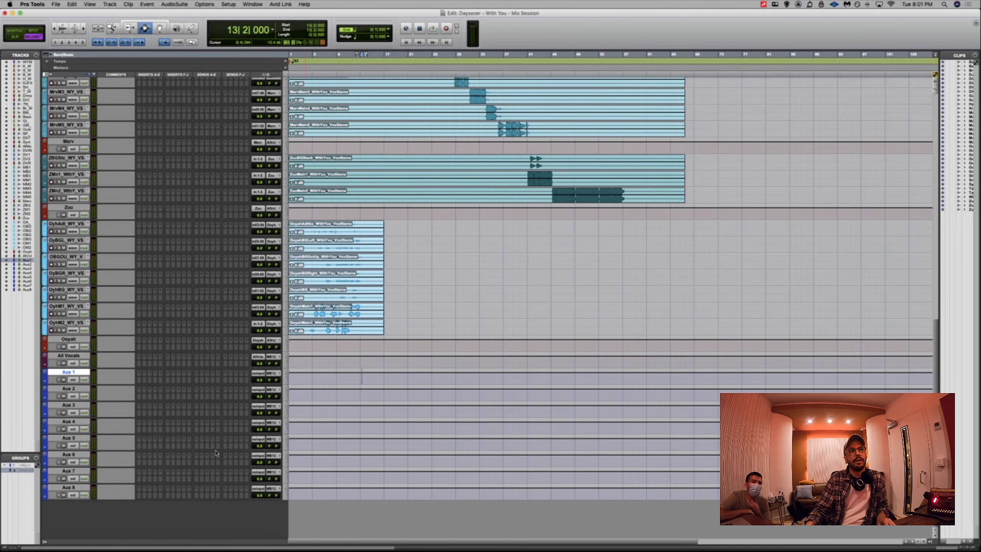
left_click(75, 488, "shift")
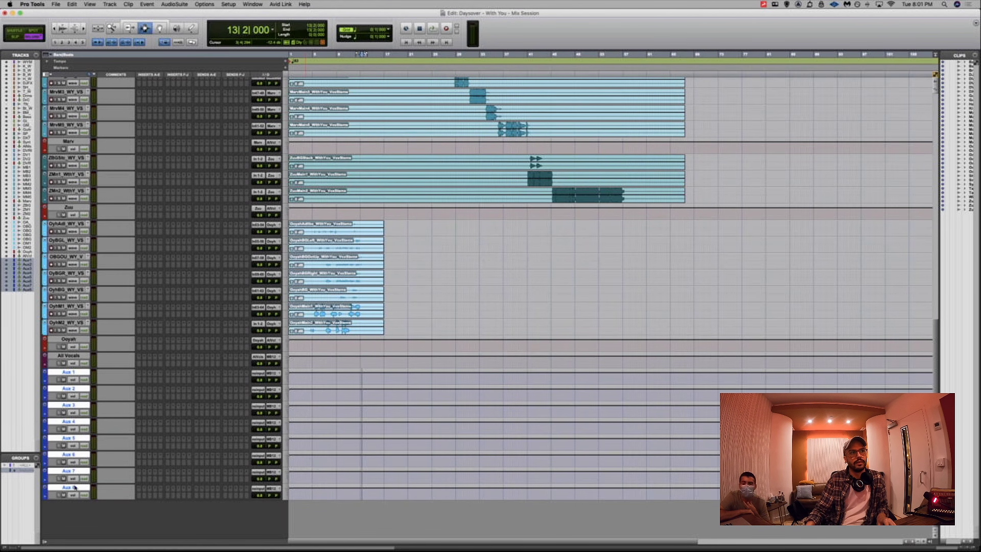
left_click(273, 488)
mouse_move(281, 496)
left_click(285, 515)
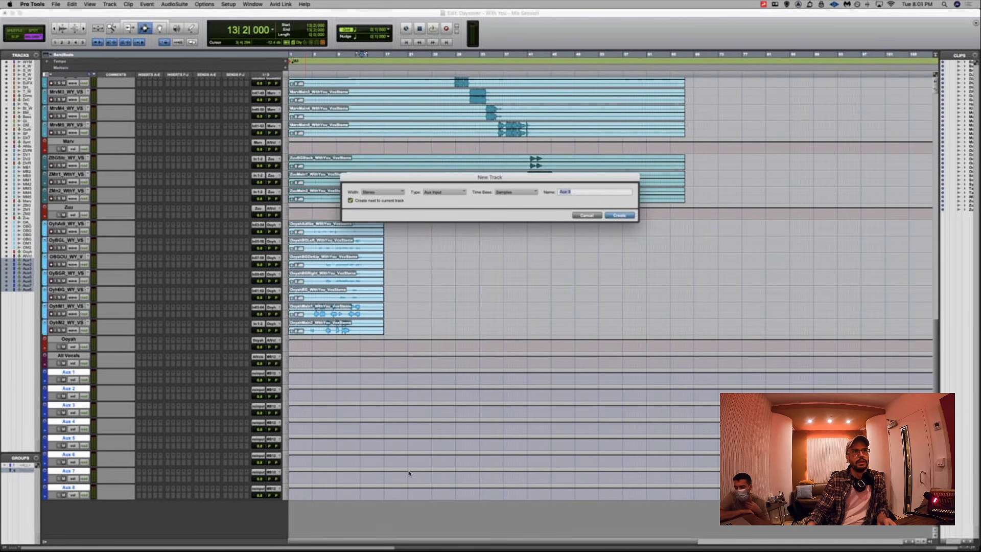
type("All FX")
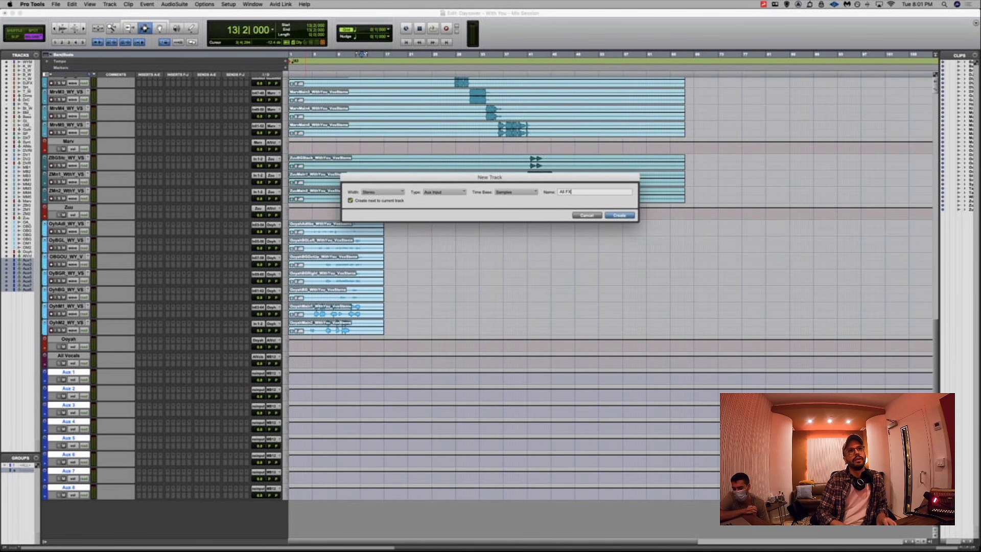
key("Return")
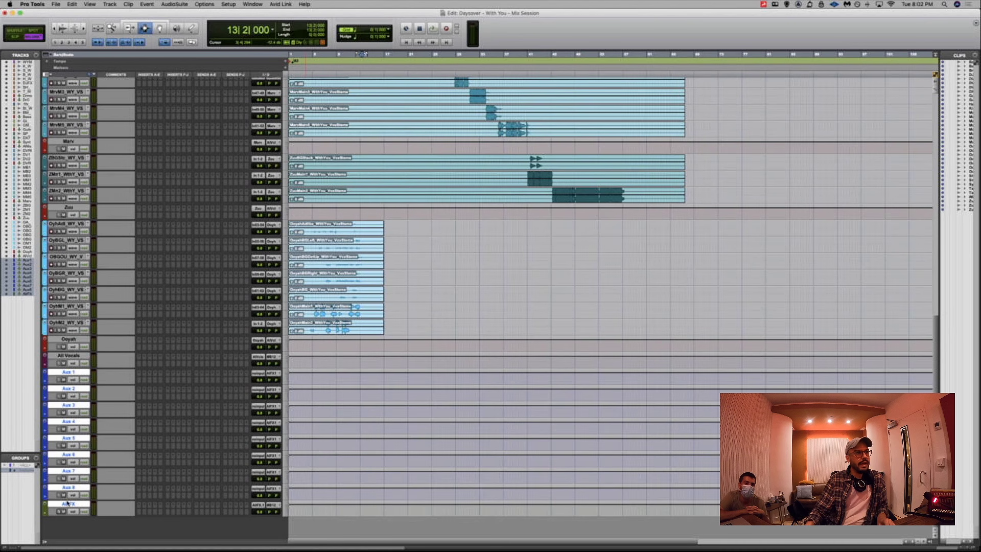
Colour the All FX aux track dark red
left_click(69, 488)
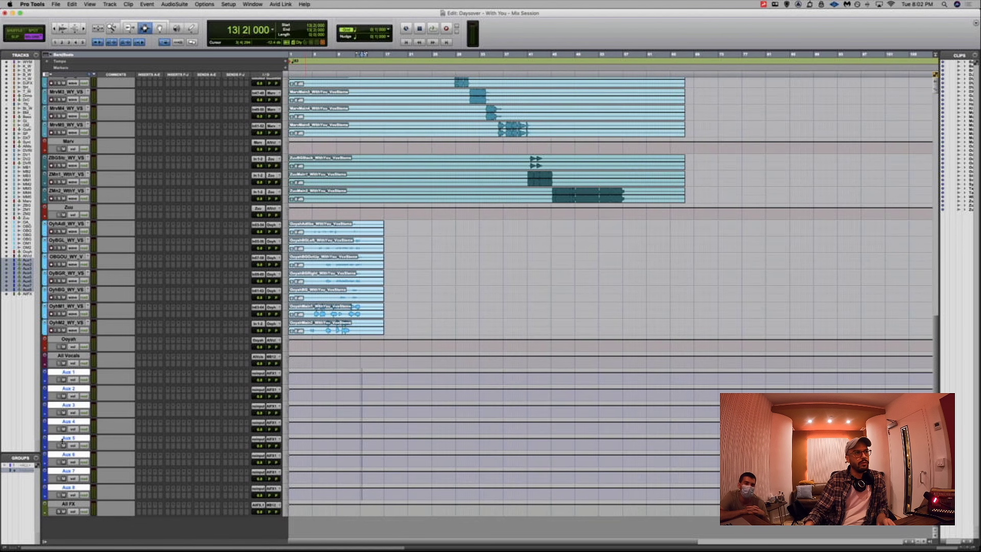
left_click(61, 504)
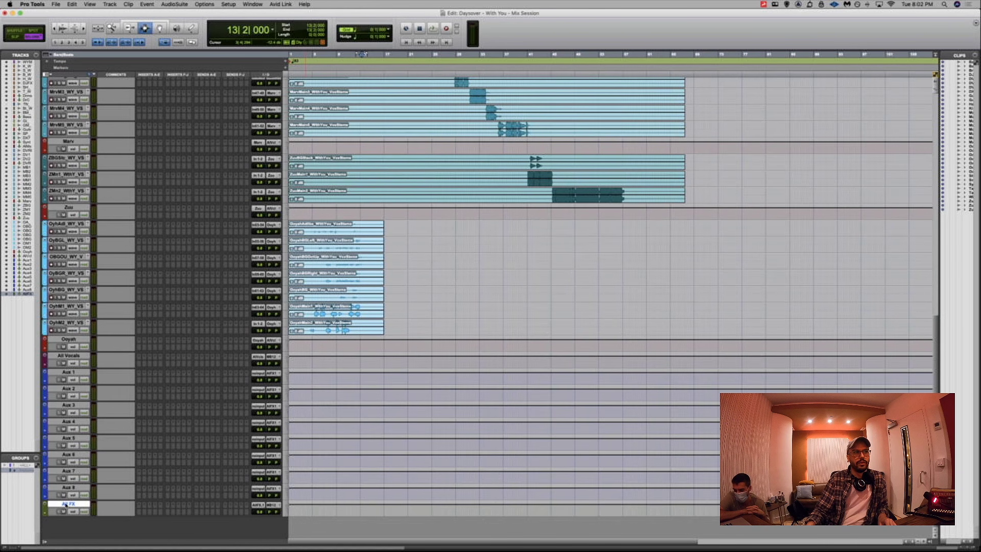
double_click(45, 509)
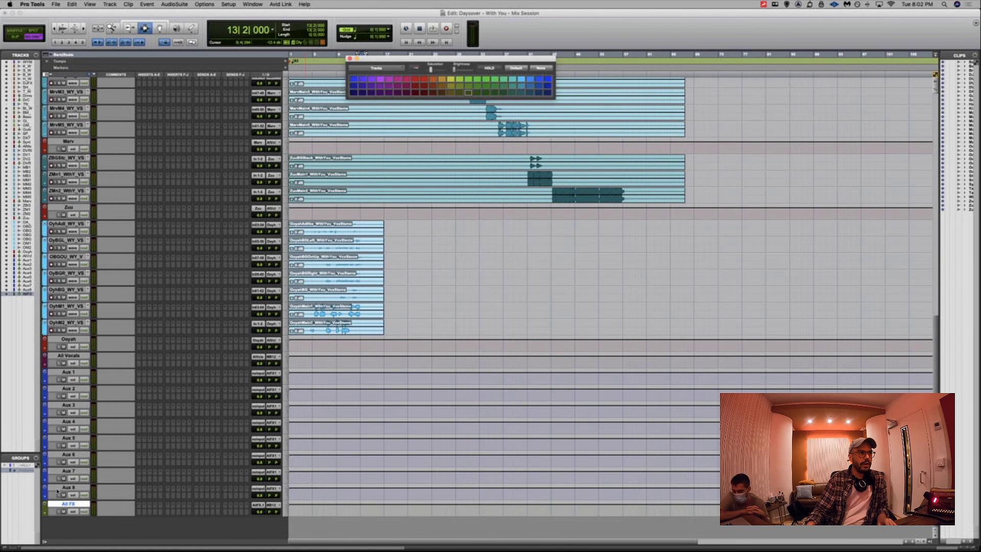
left_click(417, 94)
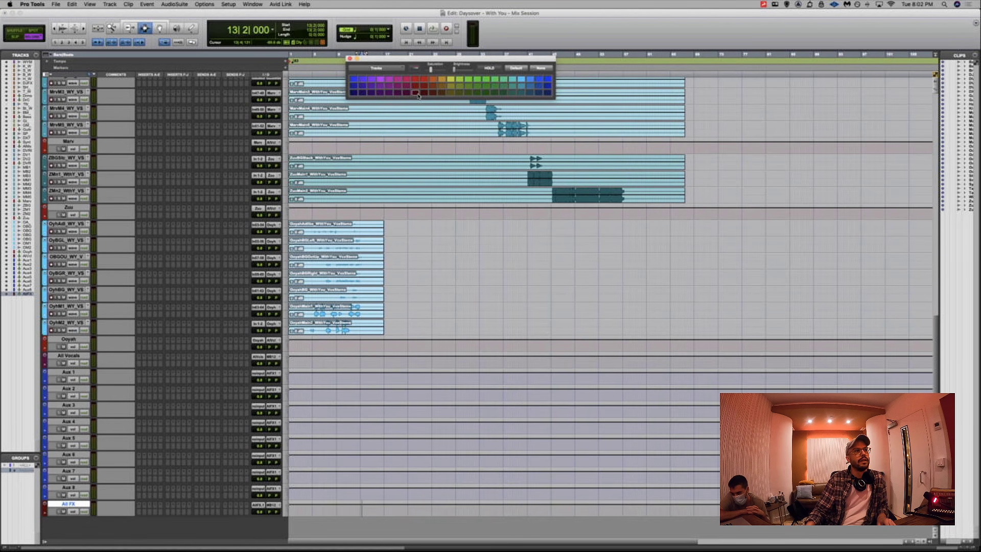
Route the outputs of All Music, All Vocals and All FX to a new stereo Aux Input track named Print
left_click(70, 355)
scroll(70, 281, "up", 10)
left_click(68, 197)
left_click(264, 197)
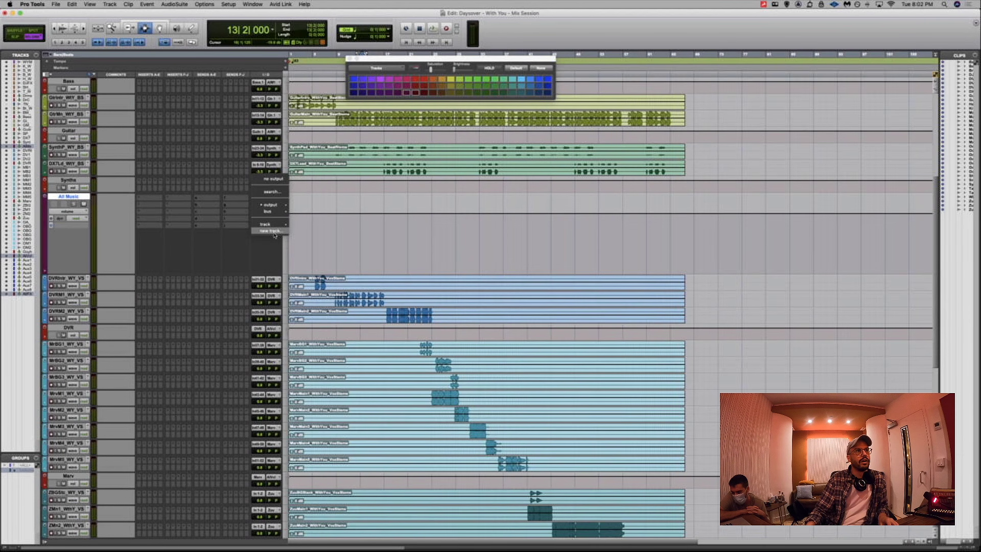
left_click(271, 231)
type("P")
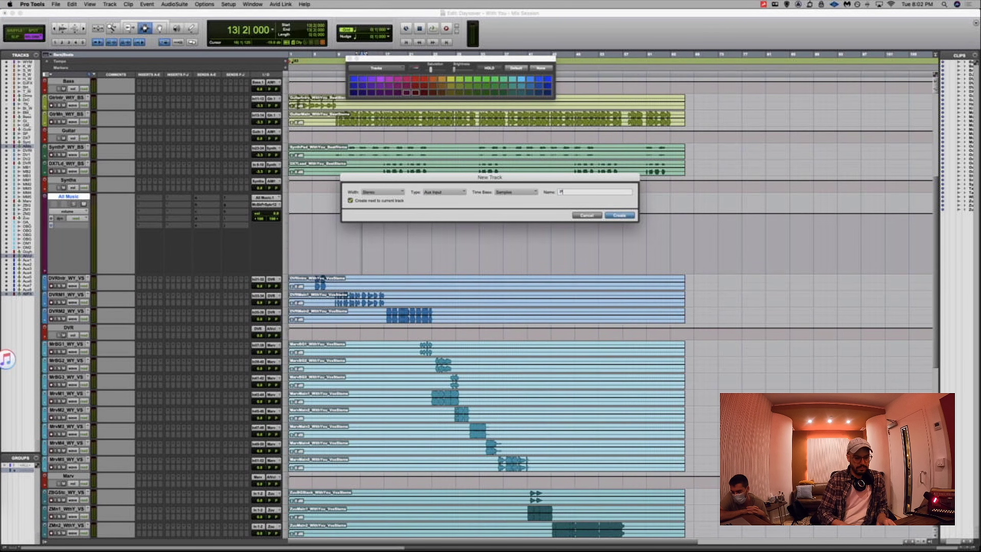
type("rint")
key("Return")
Move the Print aux track directly below All FX, colour it light blue and close the colour palette
scroll(157, 299, "down", 5)
scroll(160, 293, "up", 5)
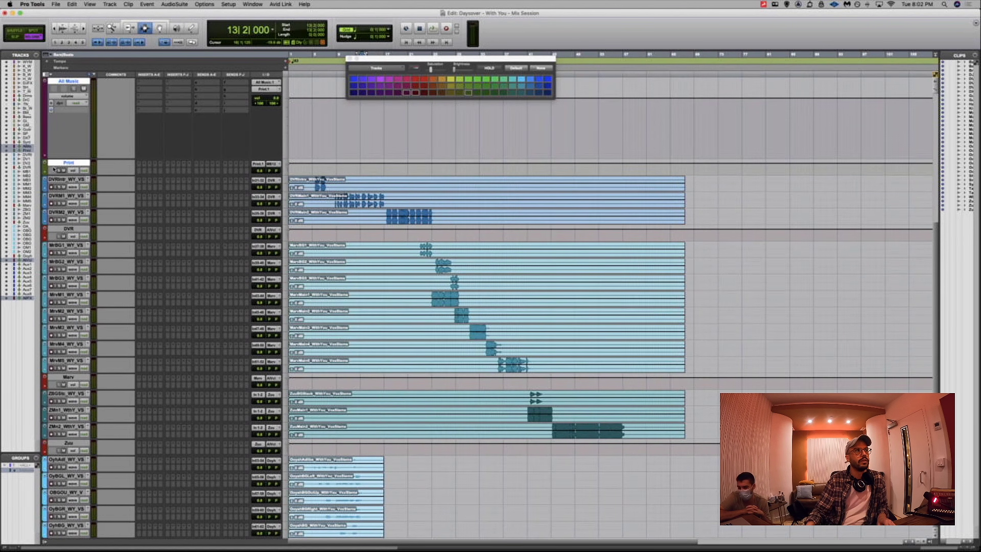
scroll(157, 299, "down", 3)
left_click_drag(68, 95, 84, 472)
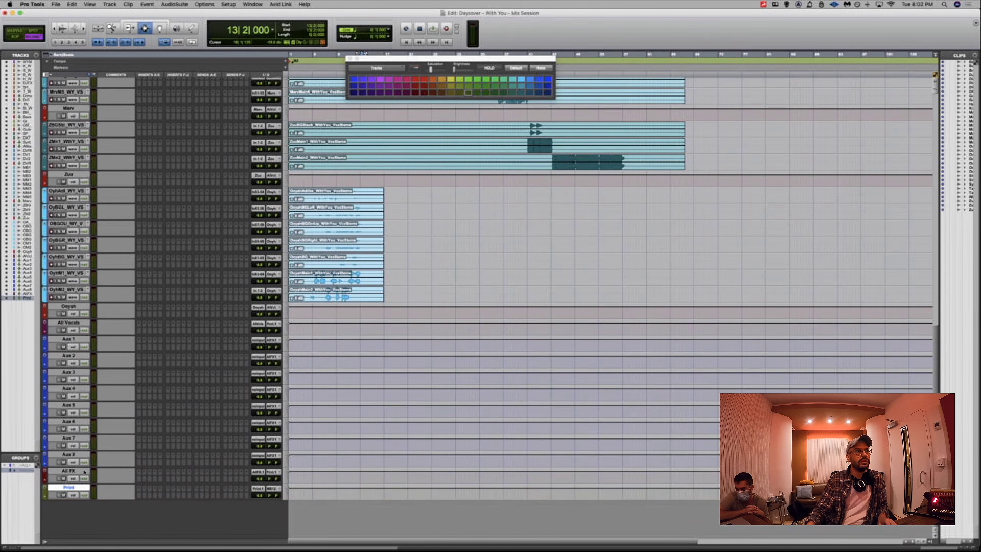
left_click(46, 495)
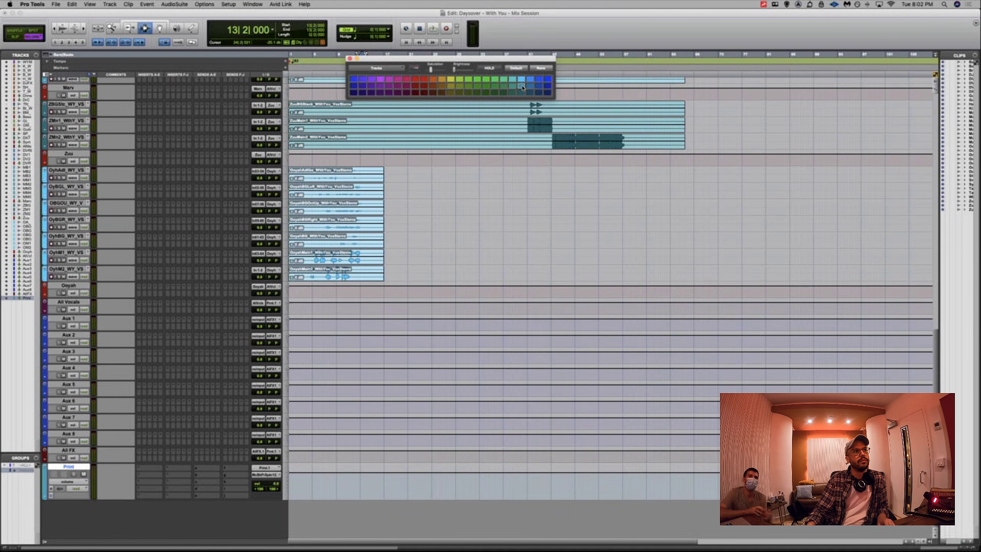
left_click(352, 57)
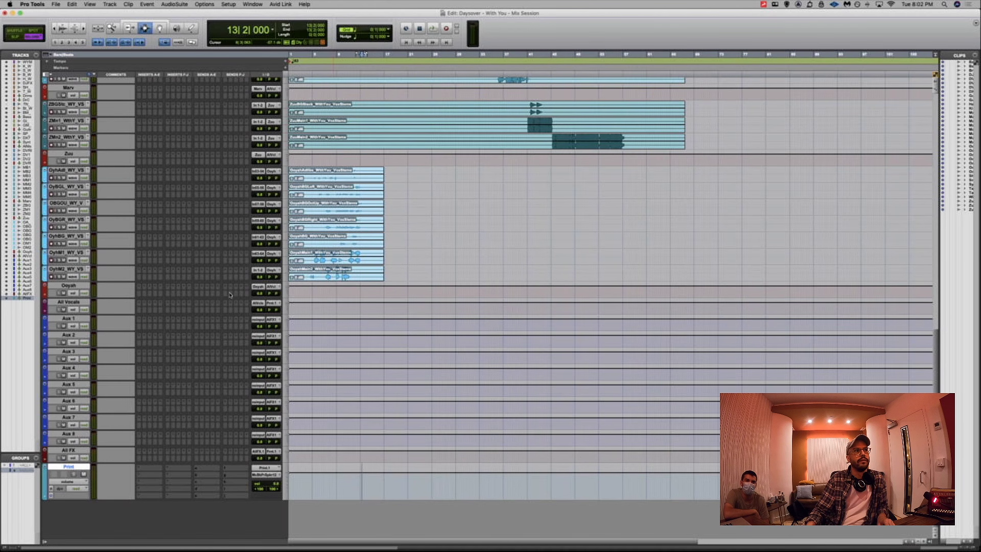
Play the session and mute and unmute the Print aux to check the routing through it
left_click(68, 467)
left_click(68, 467)
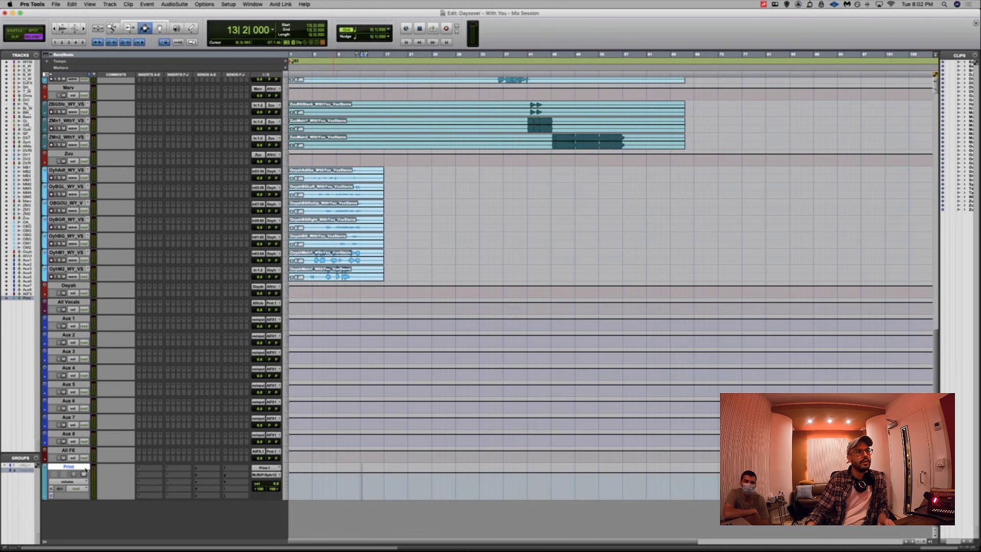
key("space")
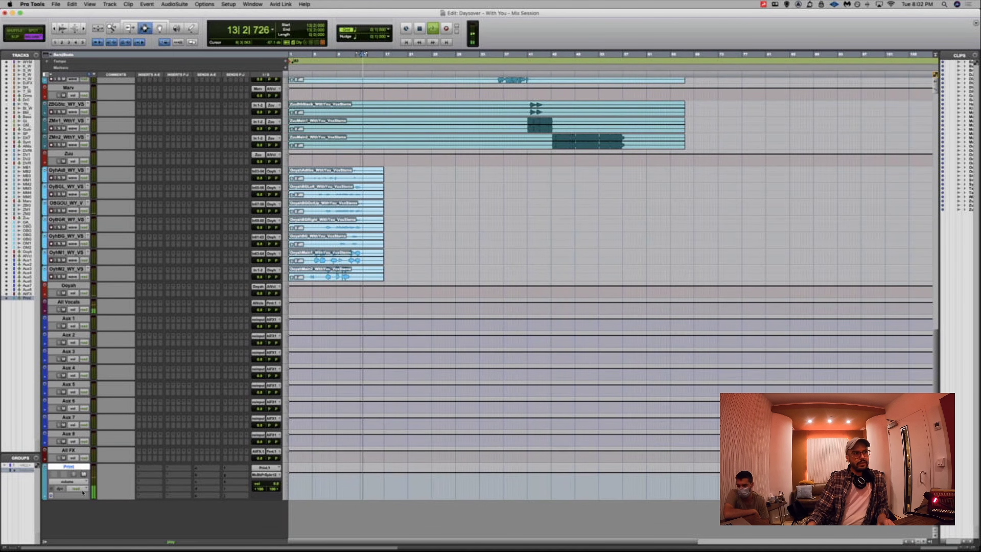
left_click(82, 475)
left_click(80, 477)
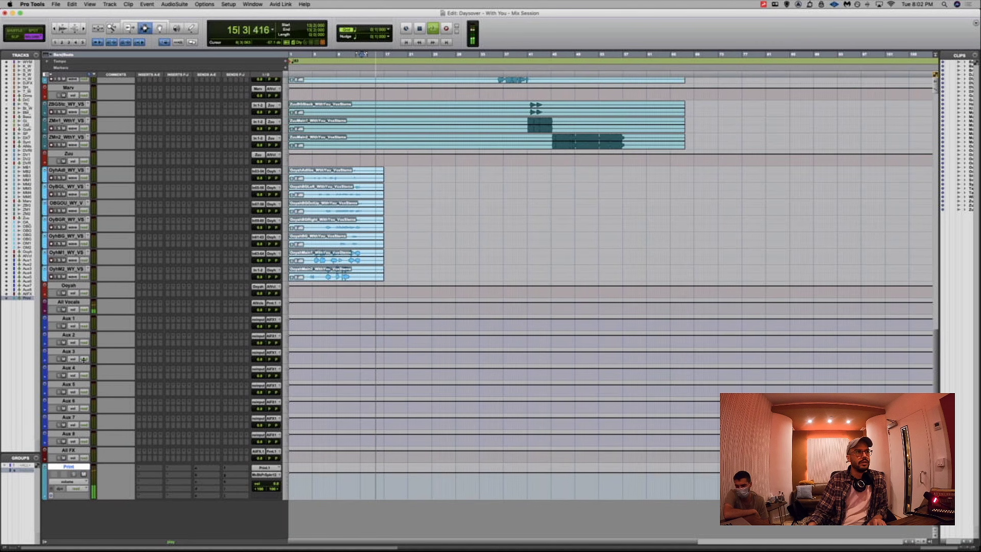
Rename Aux 1 through Aux 4 as Plate, Hall, Alt Reverb and 8th Delay
left_click(66, 318)
double_click(66, 319)
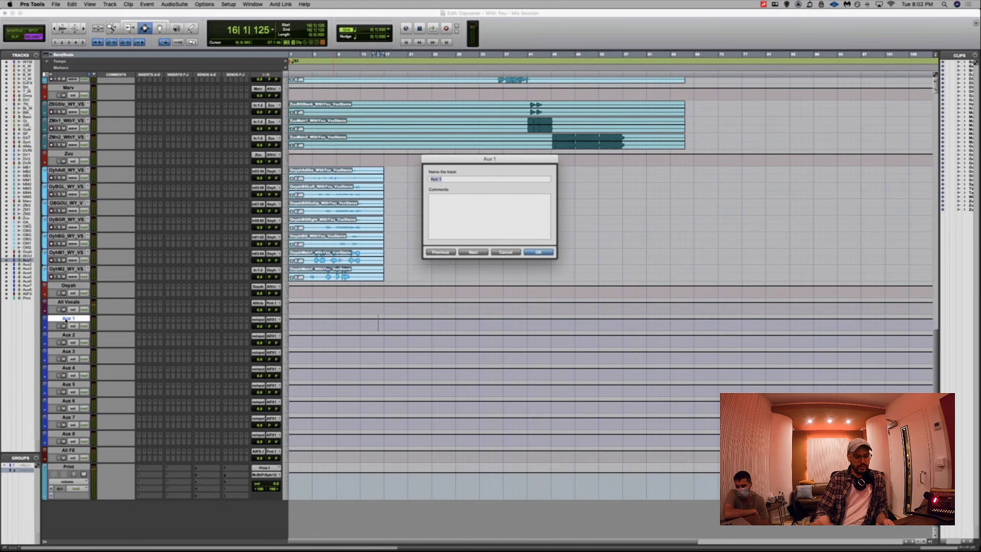
type("Plate")
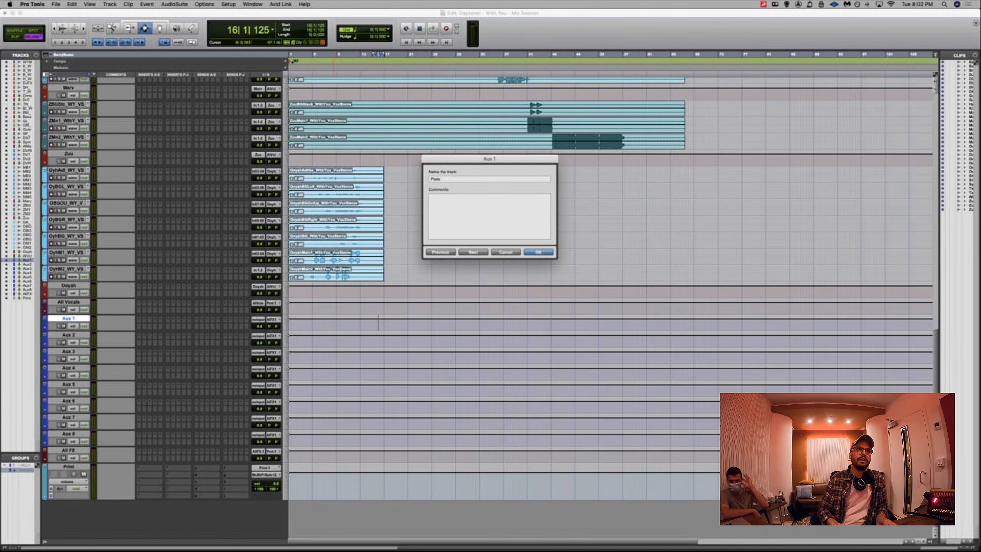
key("super+Right")
type("Hall")
key("super+Right")
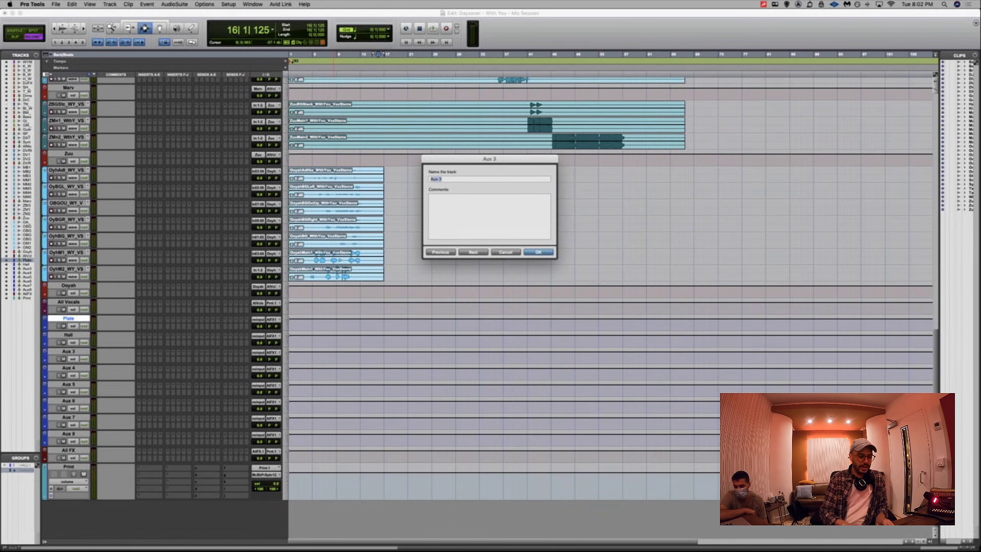
type("Alt Reverb")
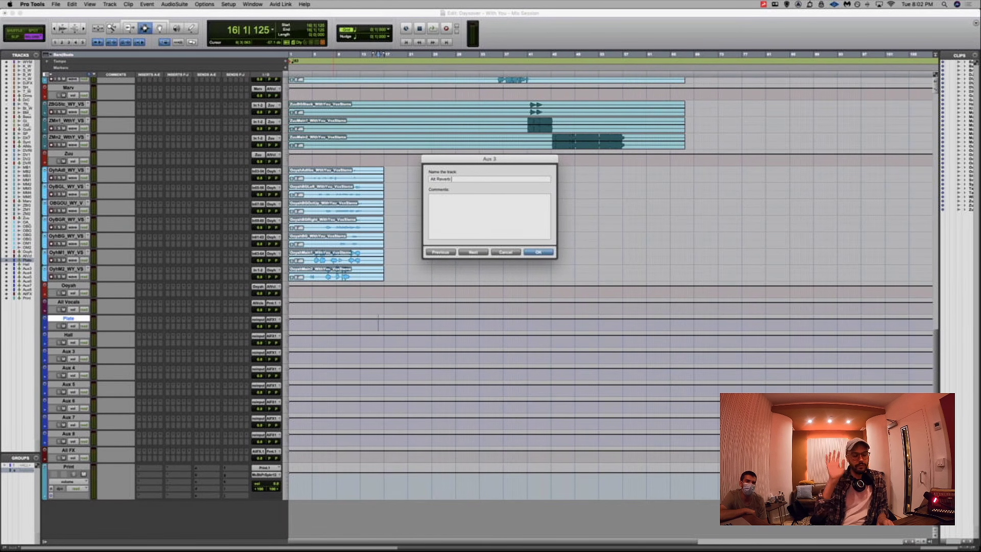
key("super+Right")
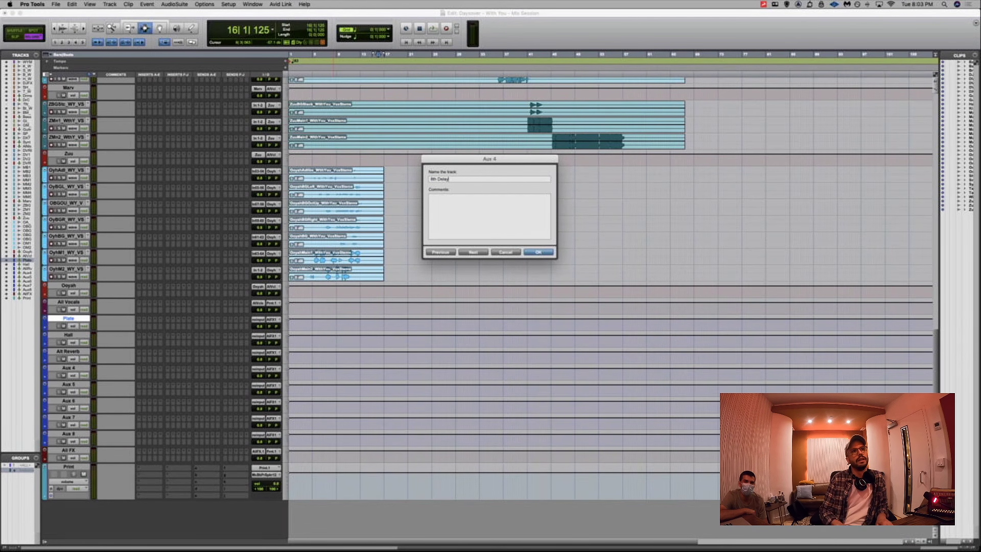
type("8th Delay")
key("super+Right")
Rename Aux 5 as Quarter and leave the track naming dialog
type("Quarter")
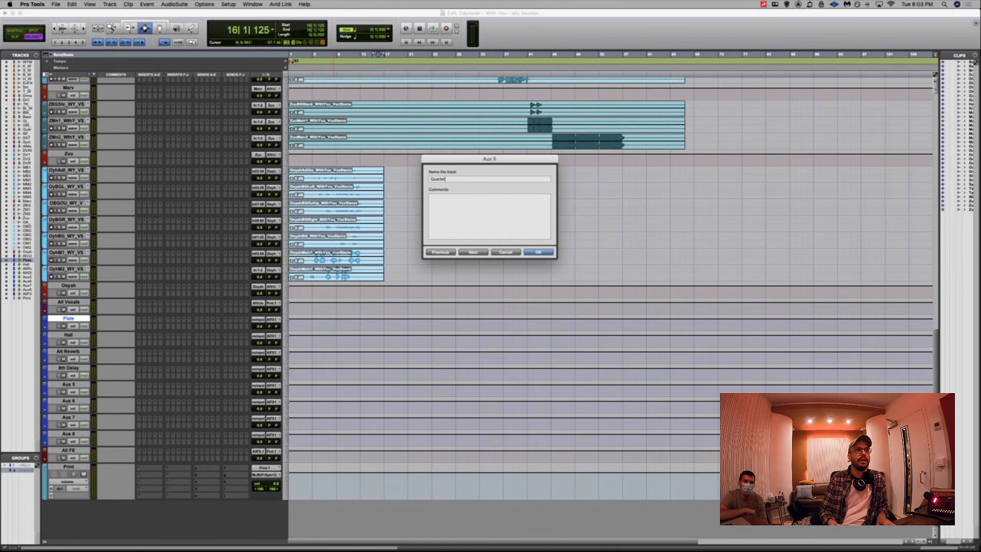
key("super+Right")
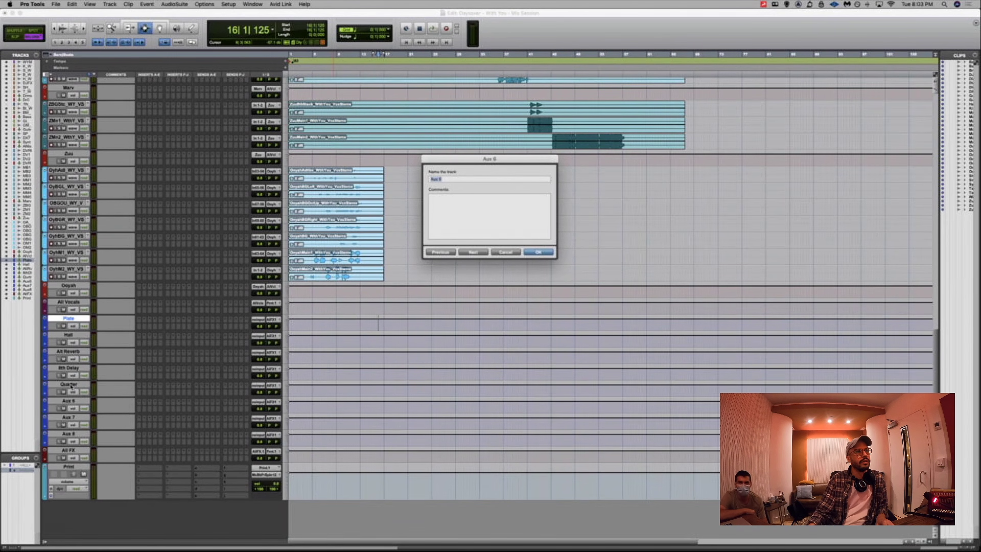
left_click(498, 253)
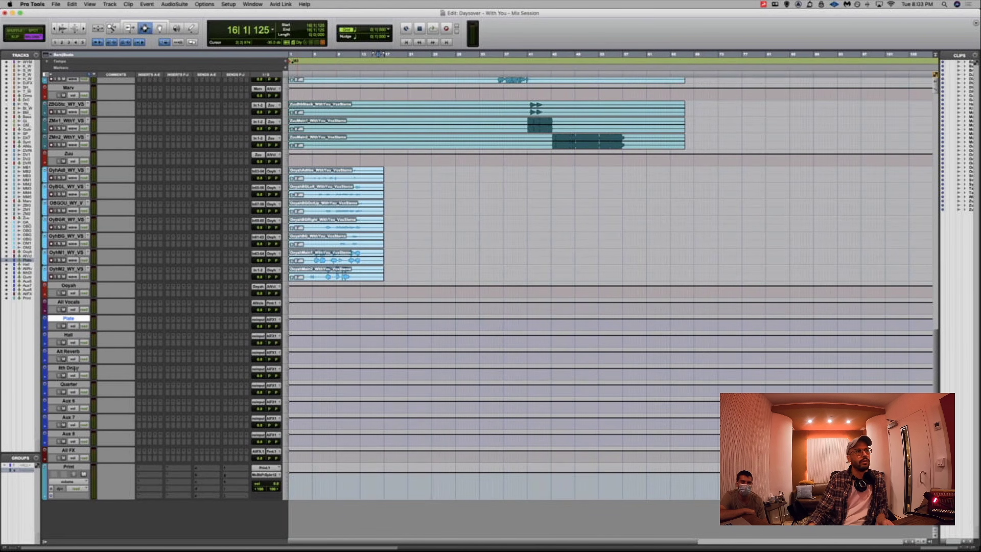
Rename the aux below 8th Delay as Tape Delay and Aux 6 as Alt Delay
double_click(75, 382)
type("Tape Delay")
key("Return")
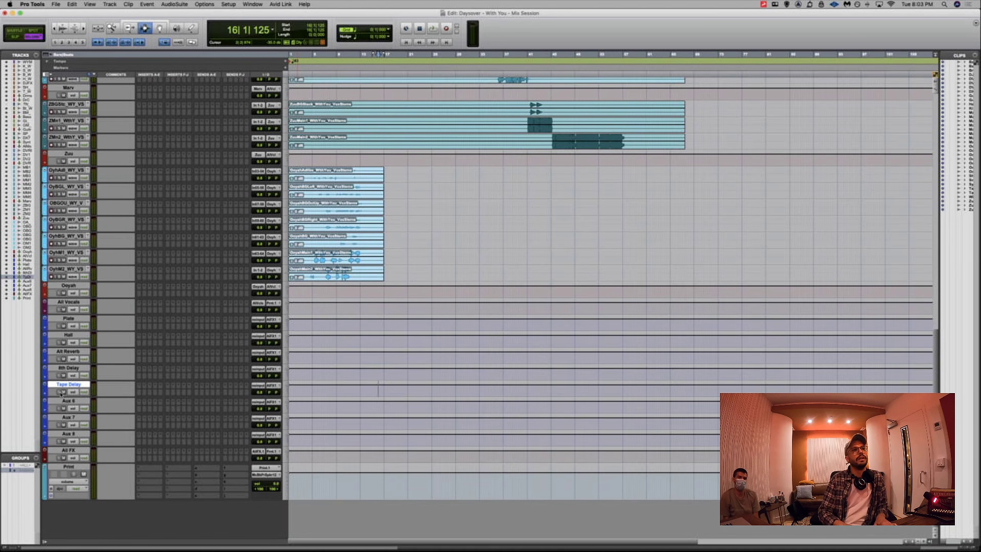
double_click(56, 400)
type("Alt")
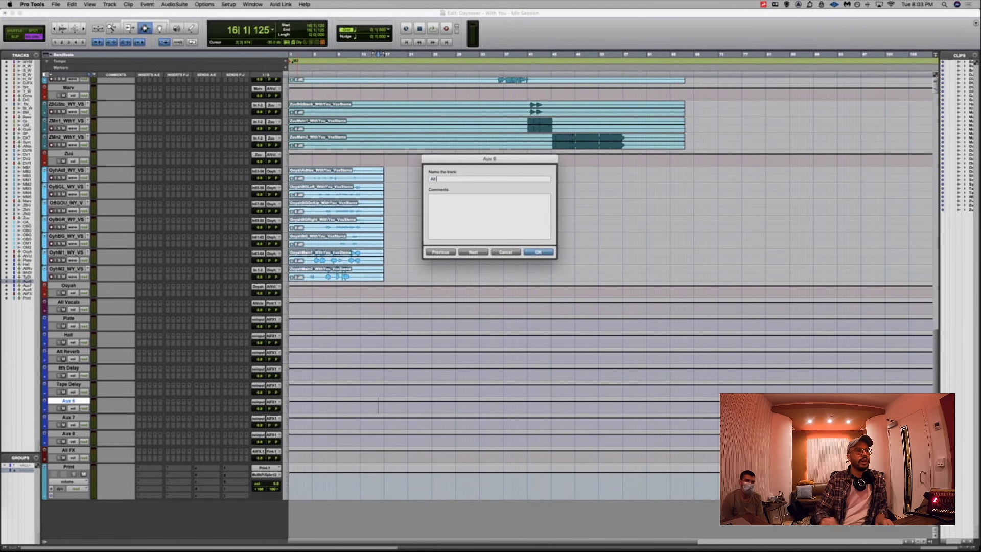
type(" Delay")
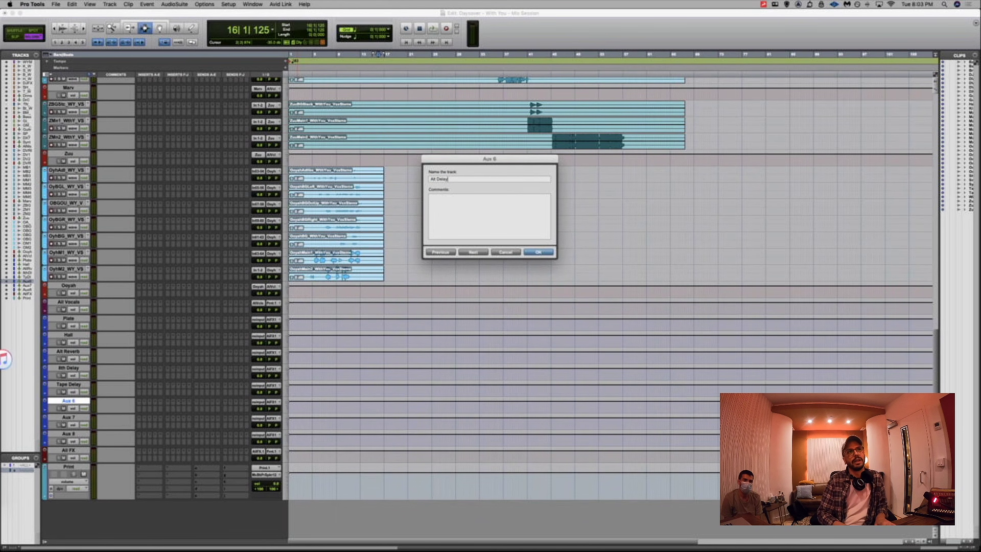
key("Return")
Rename Aux 7 as Doubler and Aux 8 as Toolbox
double_click(69, 416)
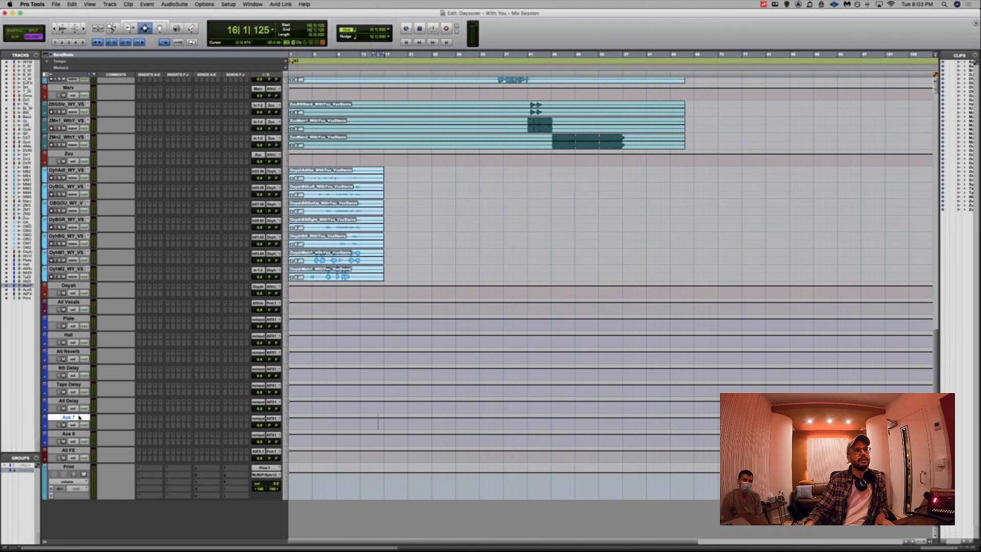
type("Doubler")
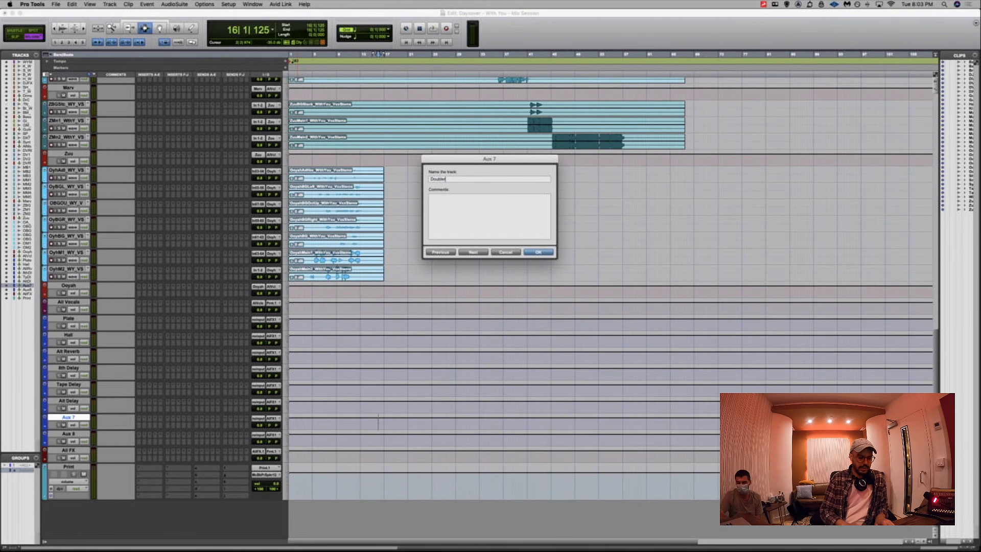
key("Return")
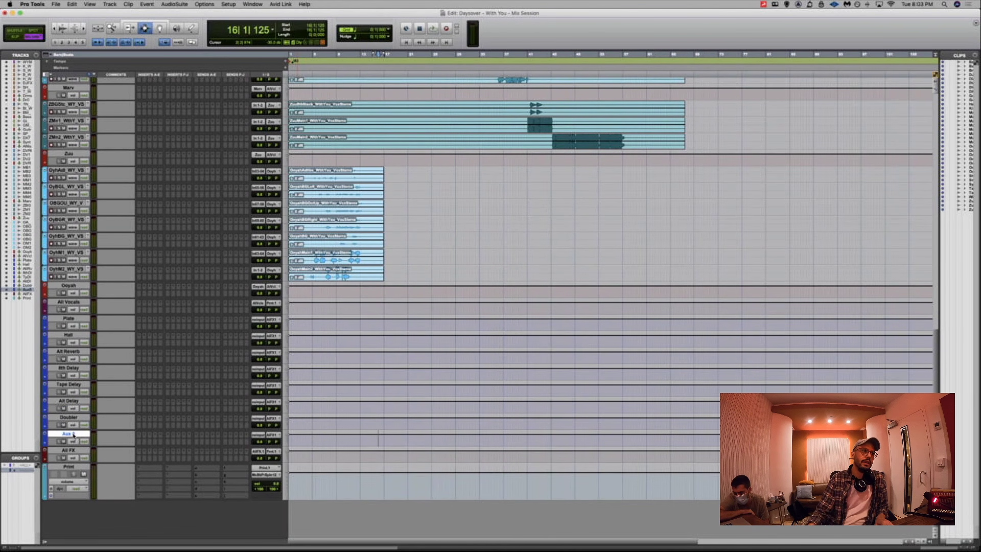
double_click(73, 434)
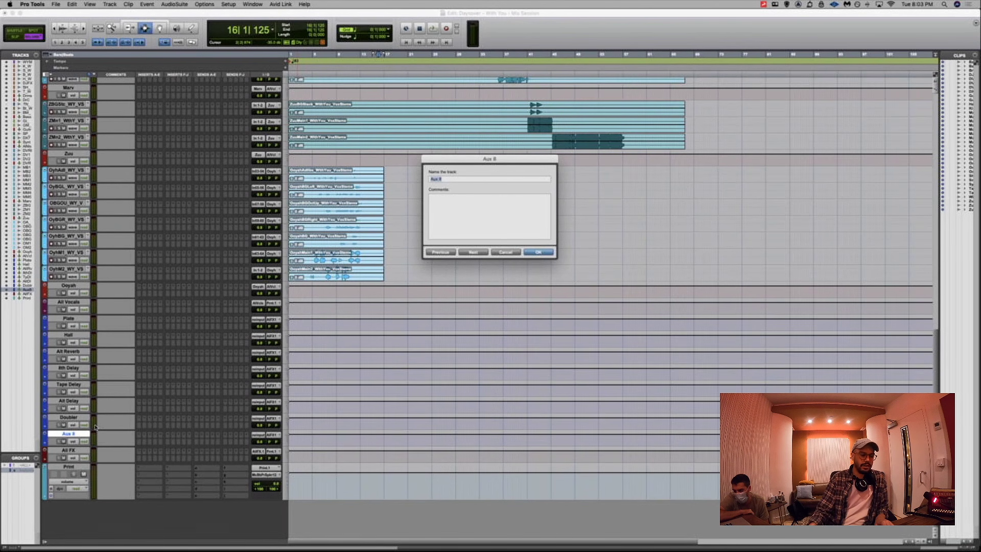
type("Toolbo")
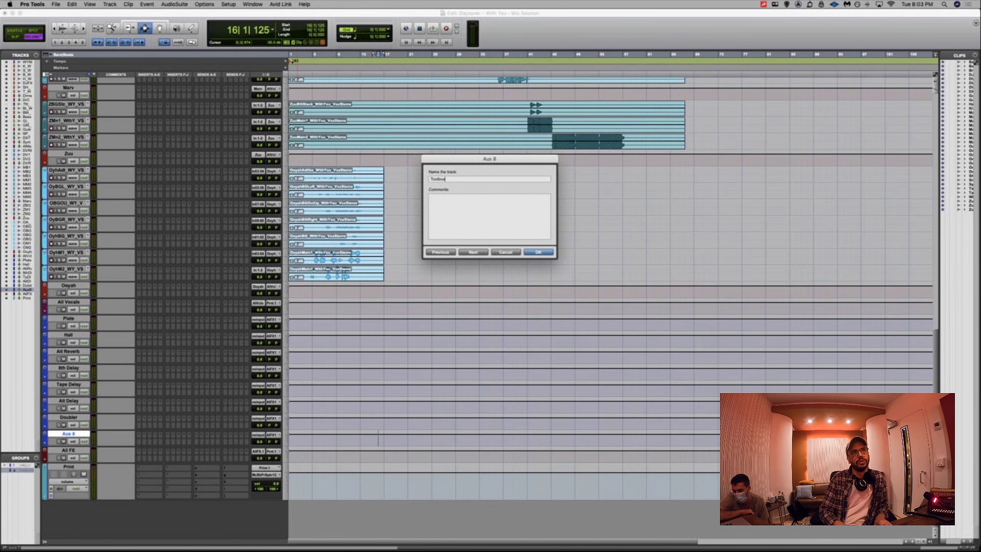
type("x")
key("Return")
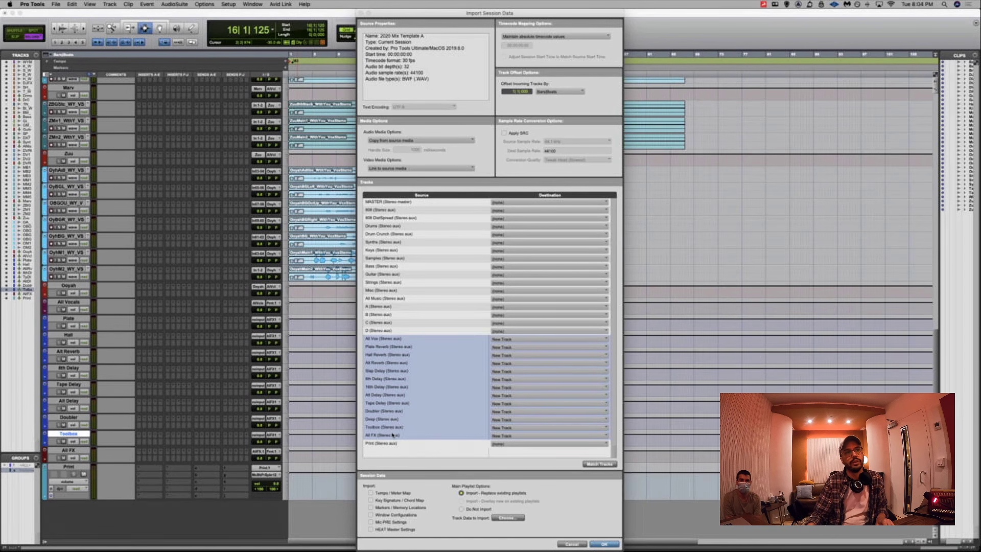
Exclude All Vox and All FX from the 2020 Mix Template A import and import Plate Reverb through Toolbox as new tracks
left_click(391, 339, "super")
left_click(391, 339, "super")
left_click(391, 340, "super")
left_click(392, 436, "super")
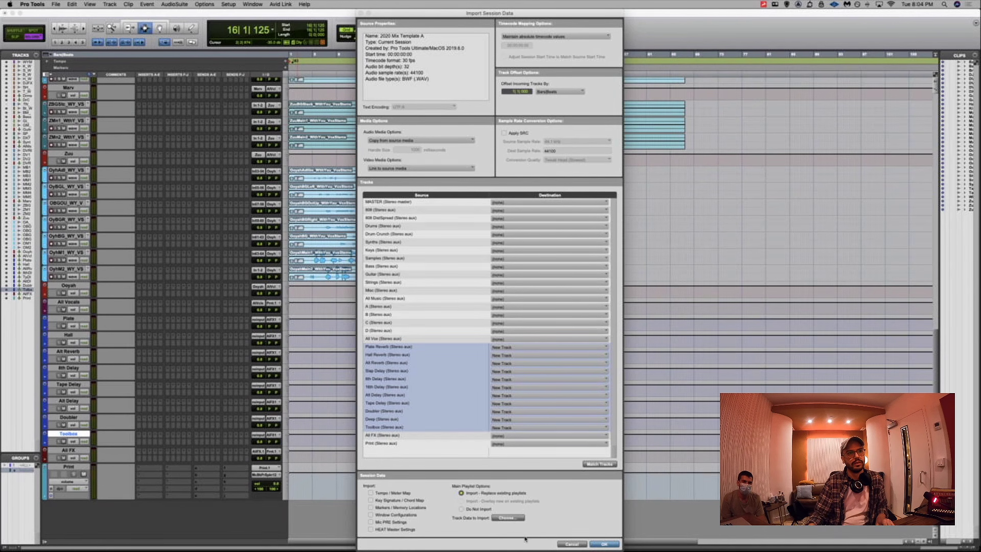
left_click(602, 544)
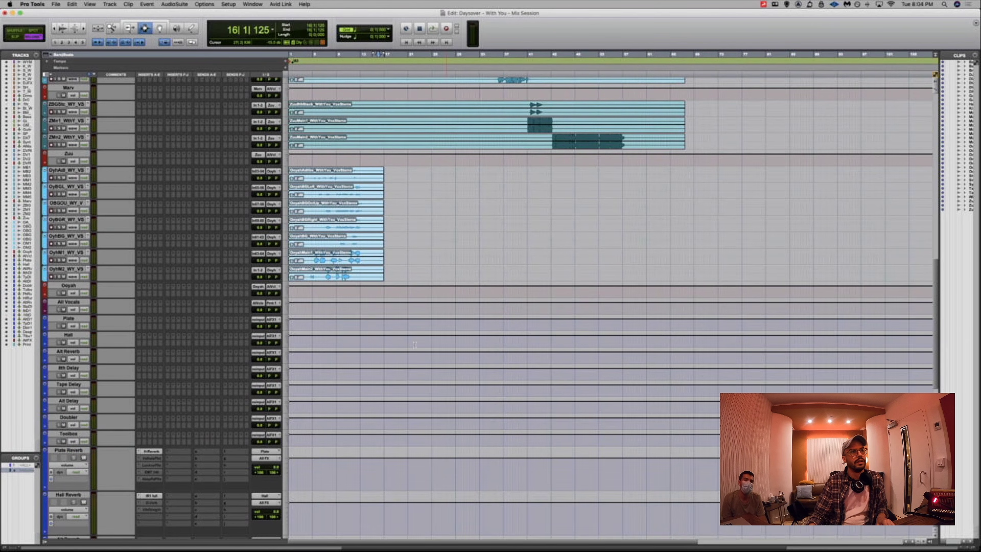
Examine the plug-in inserts on the imported effects auxes, including Alt Delay.1, Doubler.1 and Toolbox.1
scroll(414, 343, "down", 10)
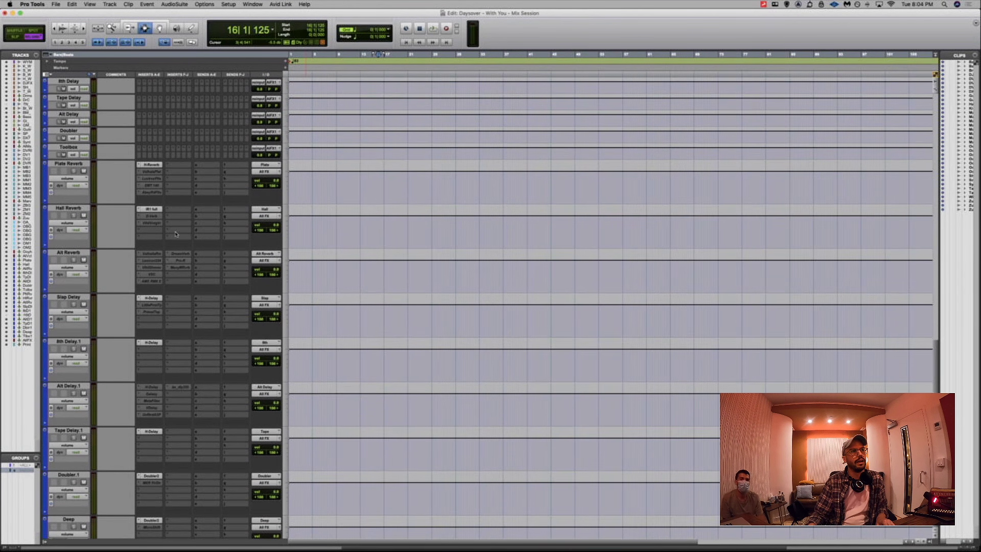
left_click(152, 414)
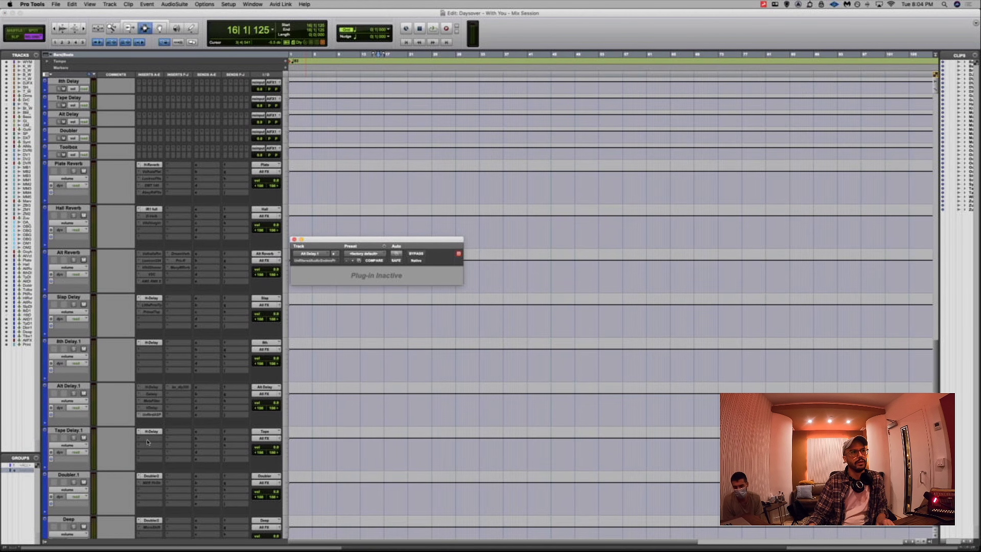
left_click(152, 476)
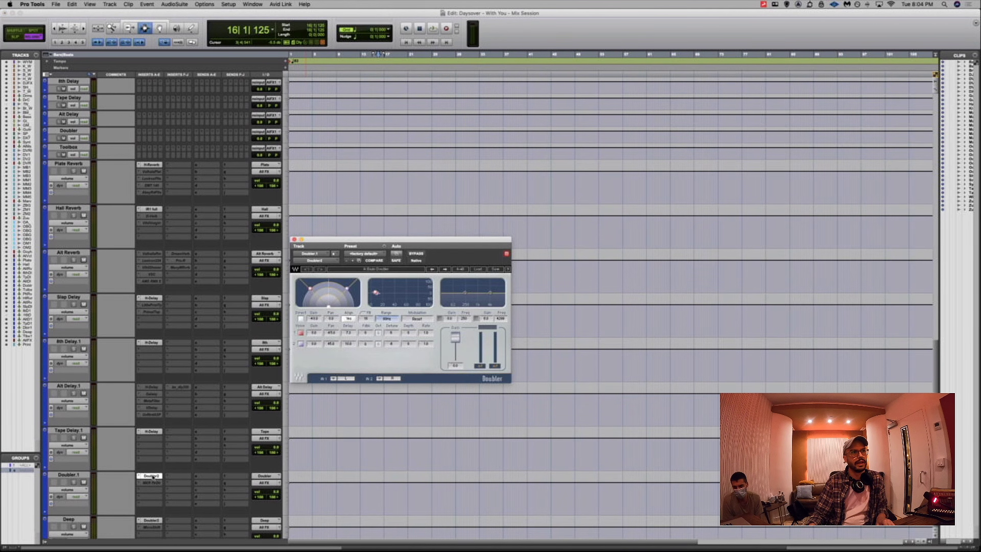
left_click(151, 482)
left_click(151, 483)
scroll(156, 488, "down", 3)
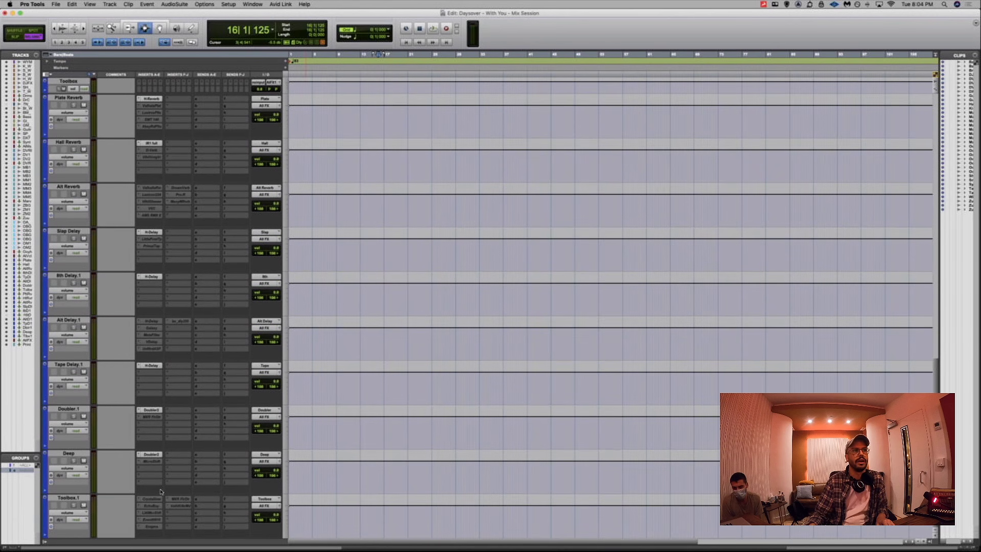
left_click(163, 486)
left_click(155, 498)
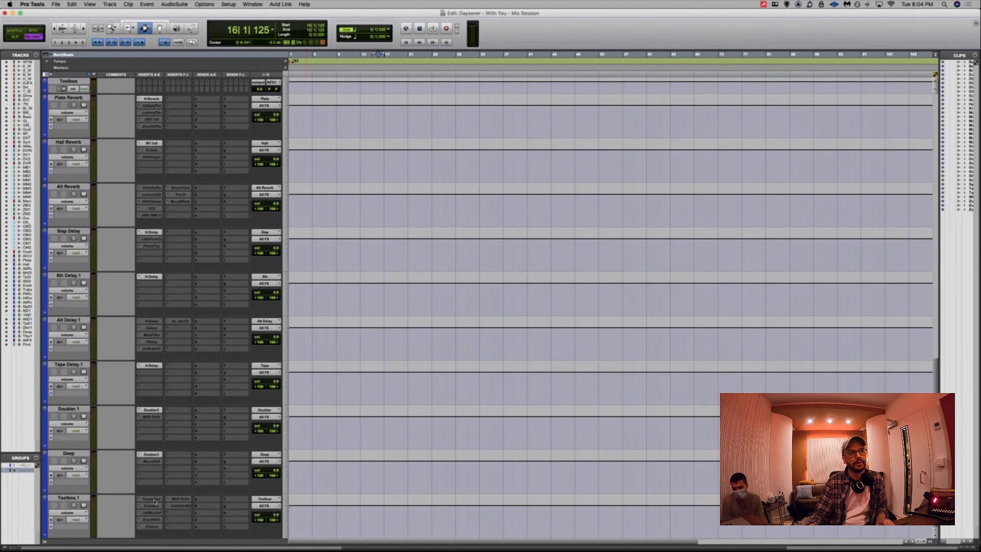
left_click(152, 499)
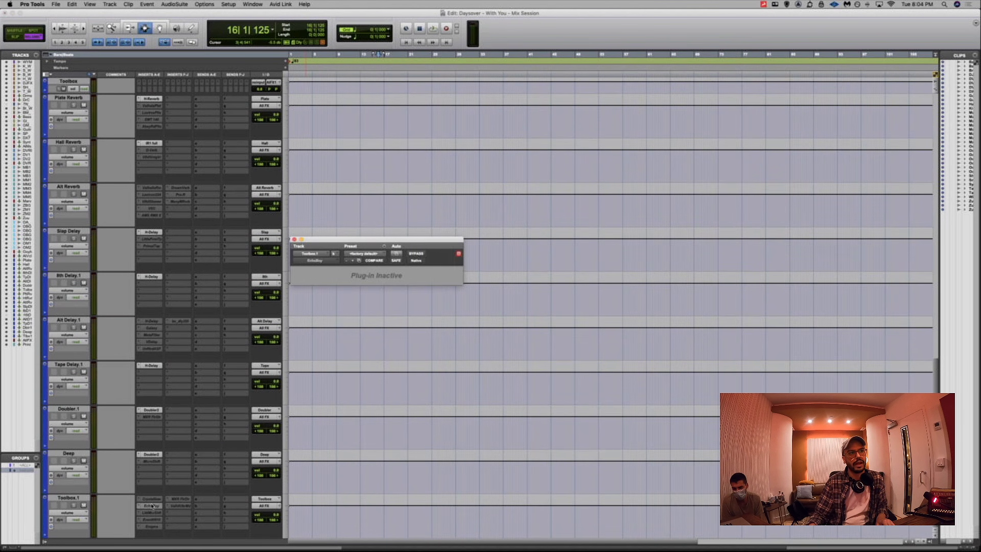
left_click(180, 499)
left_click(180, 499)
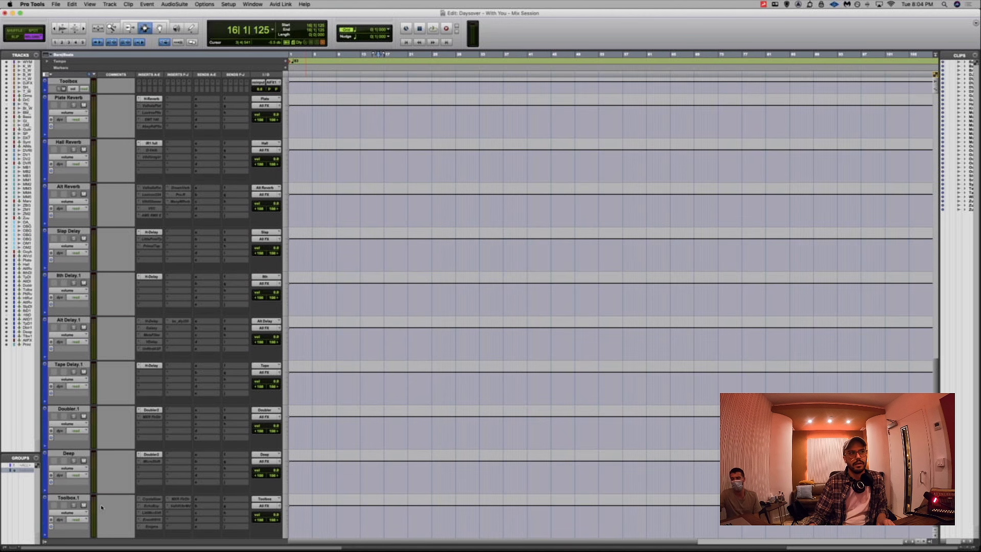
Hide the imported effects tracks from Plate Reverb through Toolbox.1
left_click(66, 497)
scroll(63, 502, "down", 4)
scroll(62, 502, "up", 10)
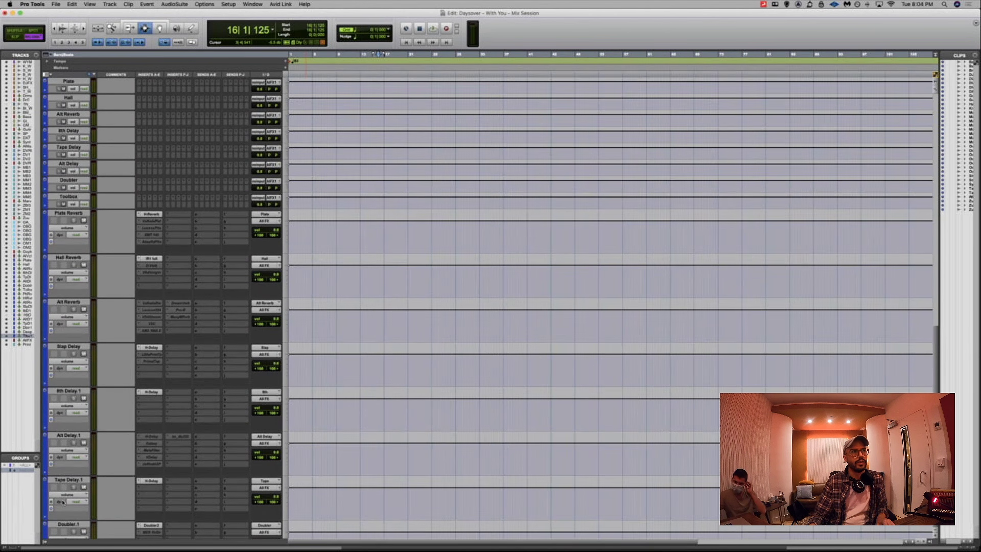
left_click(68, 328, "shift")
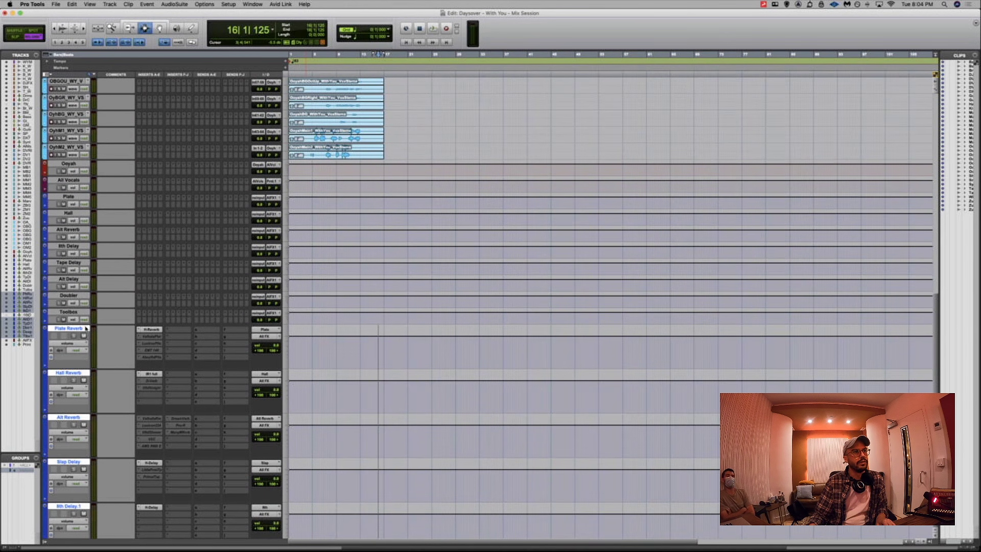
right_click(90, 333)
left_click(98, 338)
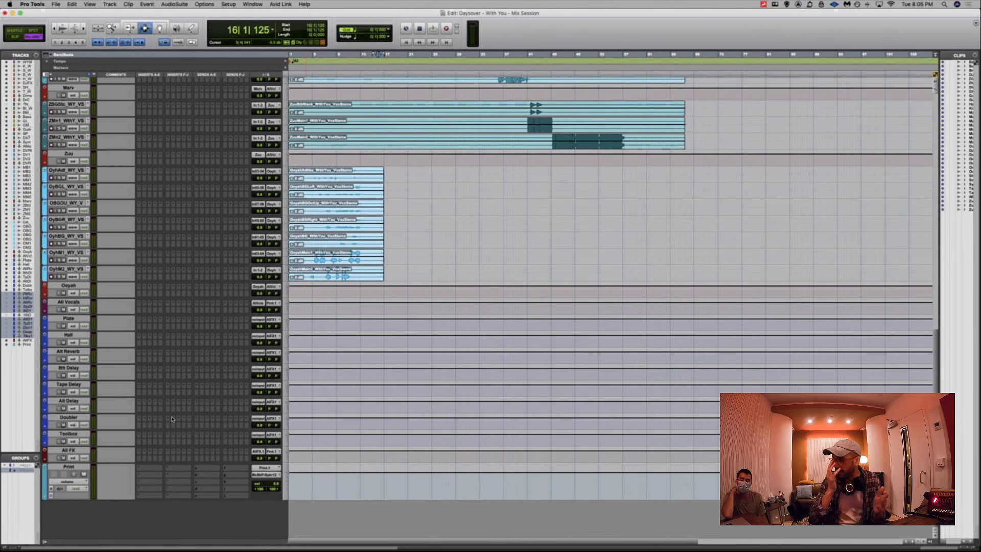
Add one new stereo audio track directly below the Print aux
left_click(85, 468)
key("super+shift+n")
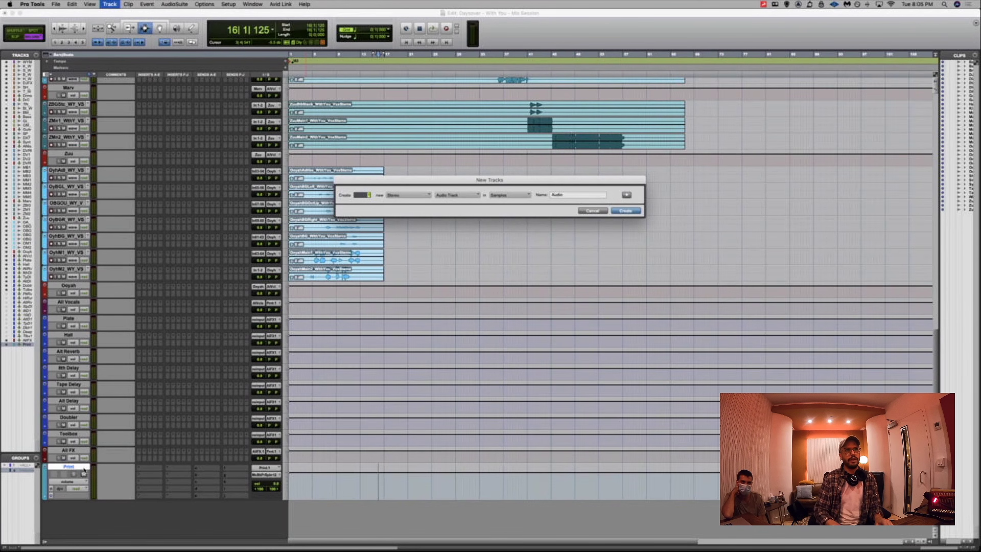
key("Return")
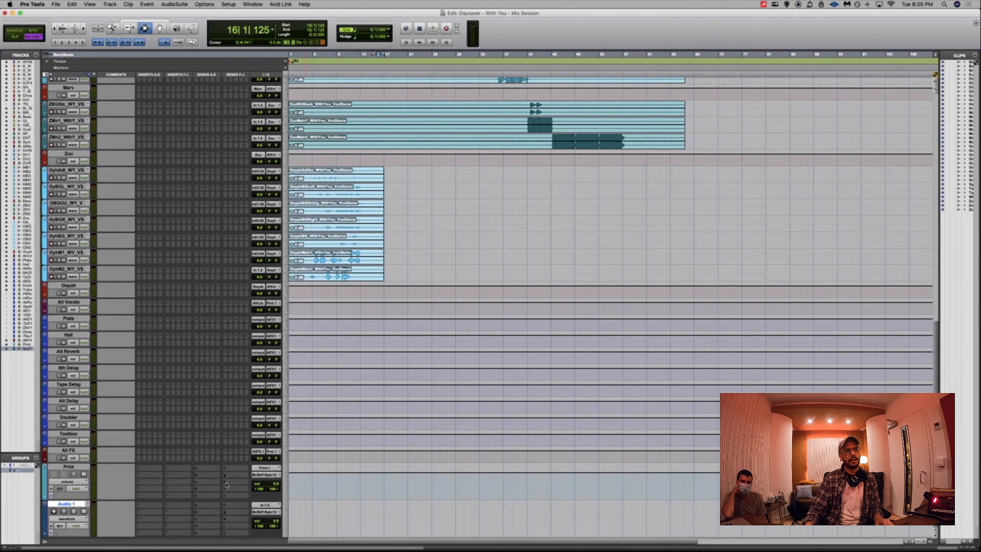
Route the Print output to stereo Bus 13-14 and set the Audio 1 track's input to the same bus
left_click(266, 475)
mouse_move(267, 482)
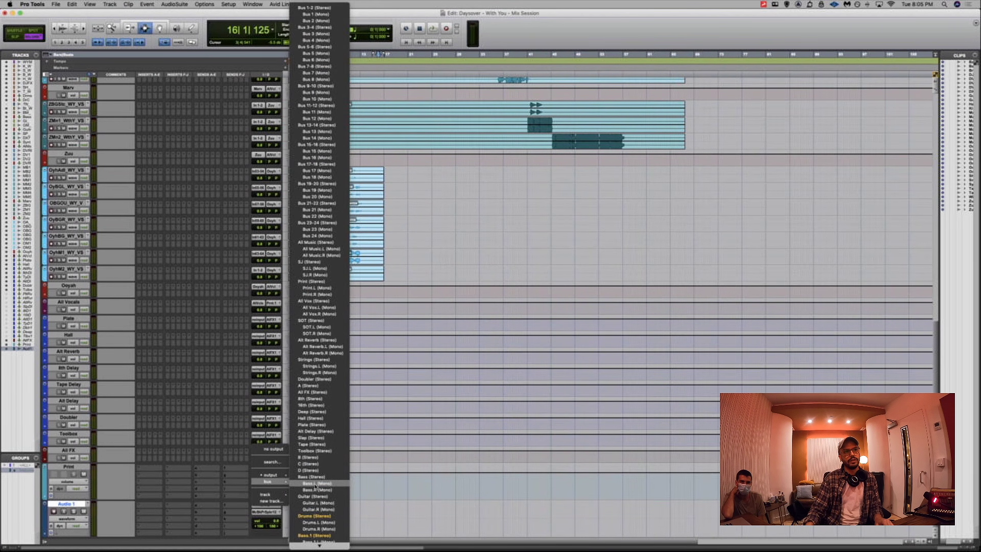
left_click(335, 134)
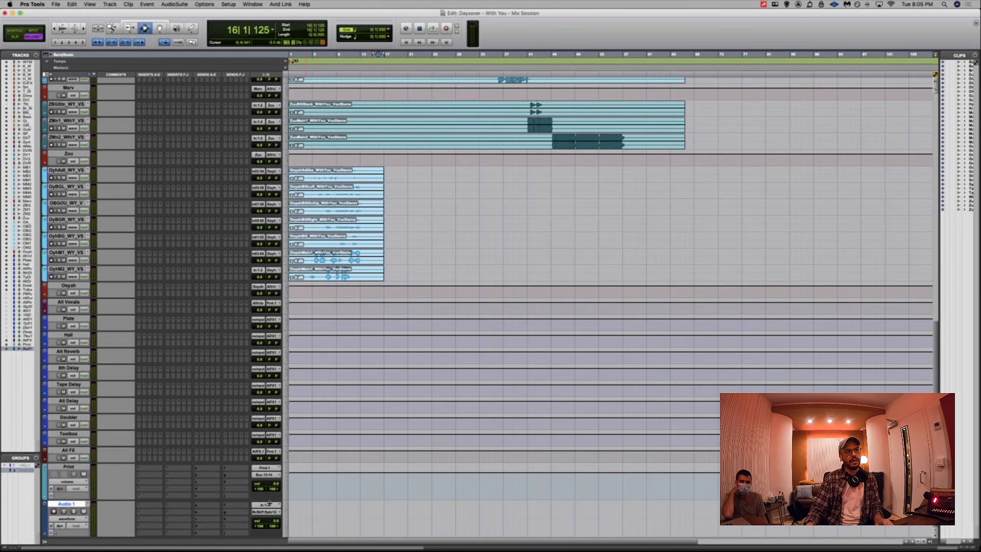
left_click_drag(269, 503, 272, 505)
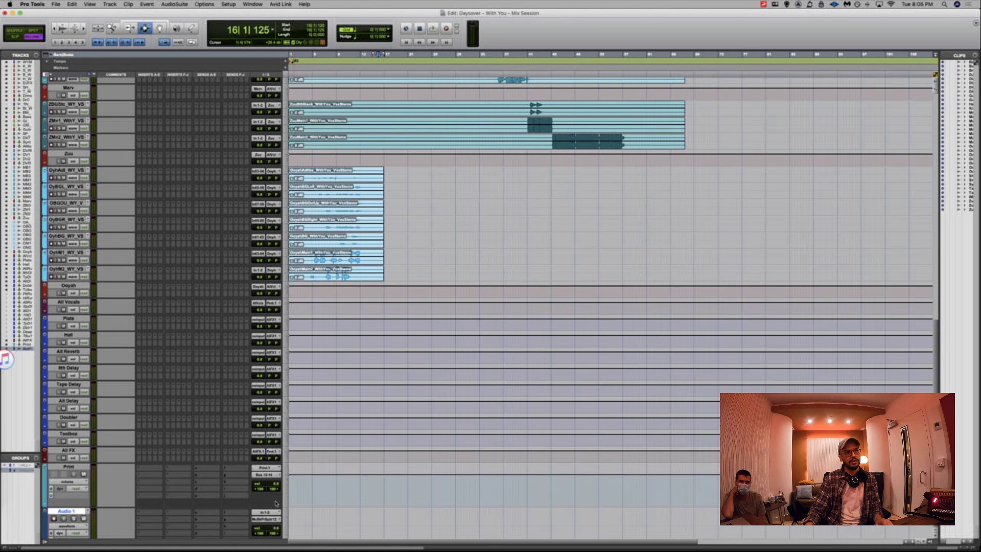
left_click(265, 511)
mouse_move(267, 519)
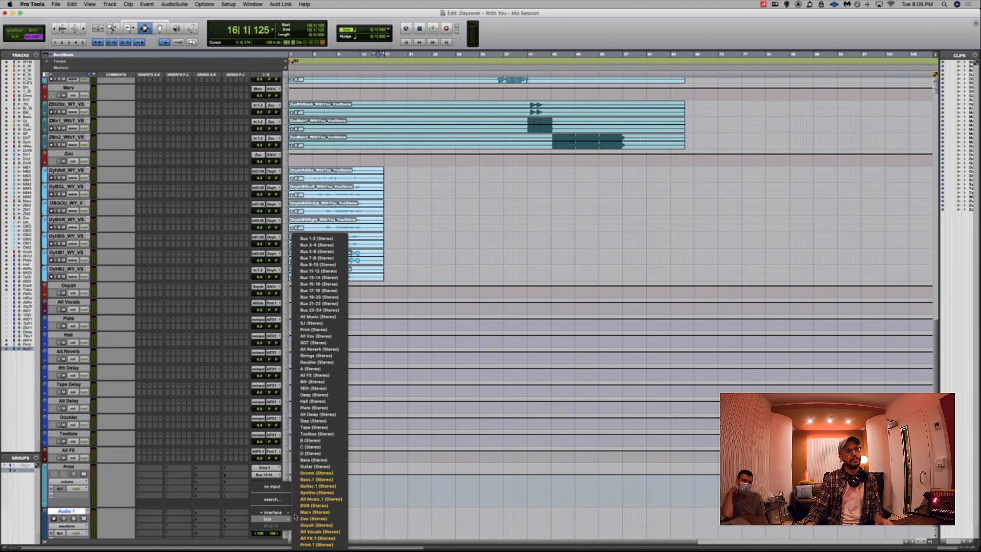
left_click(319, 277)
key("Return")
Record about five bars of the mix onto Audio 1 from bar 1, and disarm the track
left_click(55, 519)
key("super+space")
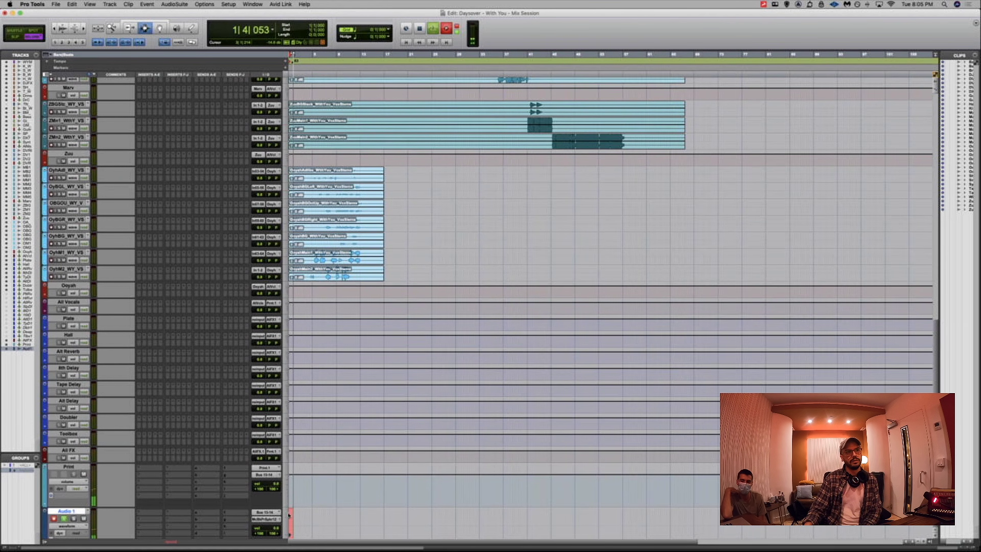
key("super+]")
key("super+]")
scroll(347, 457, "down", 3)
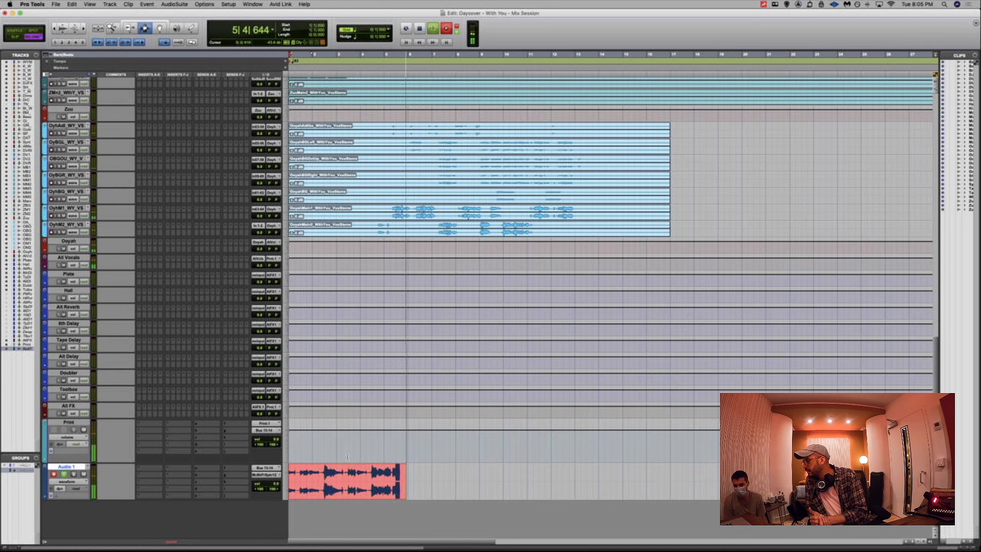
key("space")
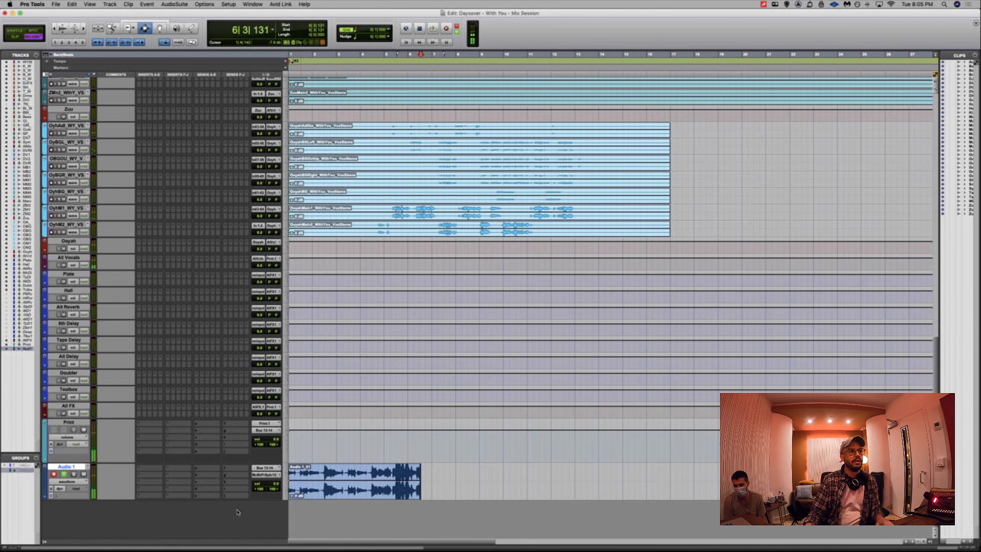
left_click(53, 474)
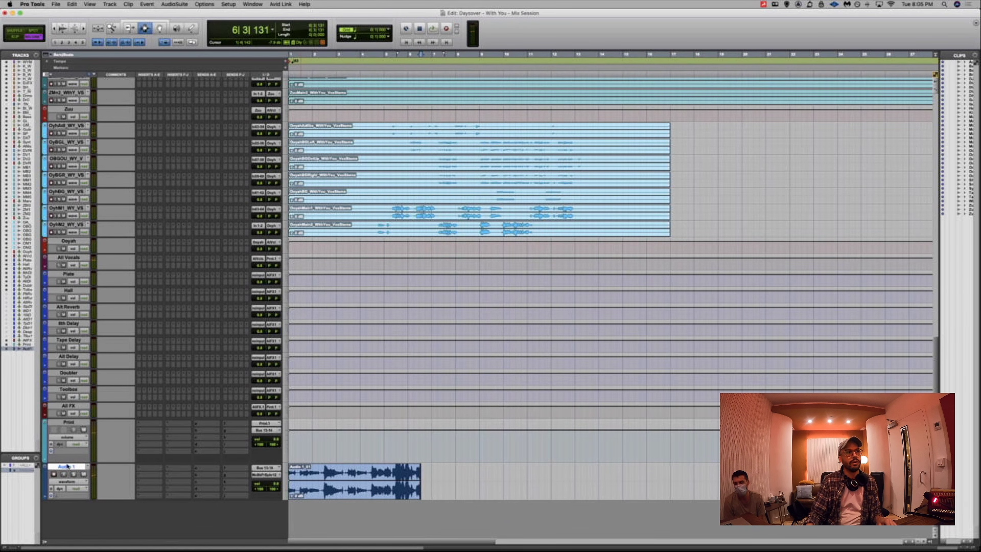
Delete the Audio 1 track with its recorded clip and route the Print output to MacBook Pro Speakers 1-2 (Stereo)
right_click(67, 467)
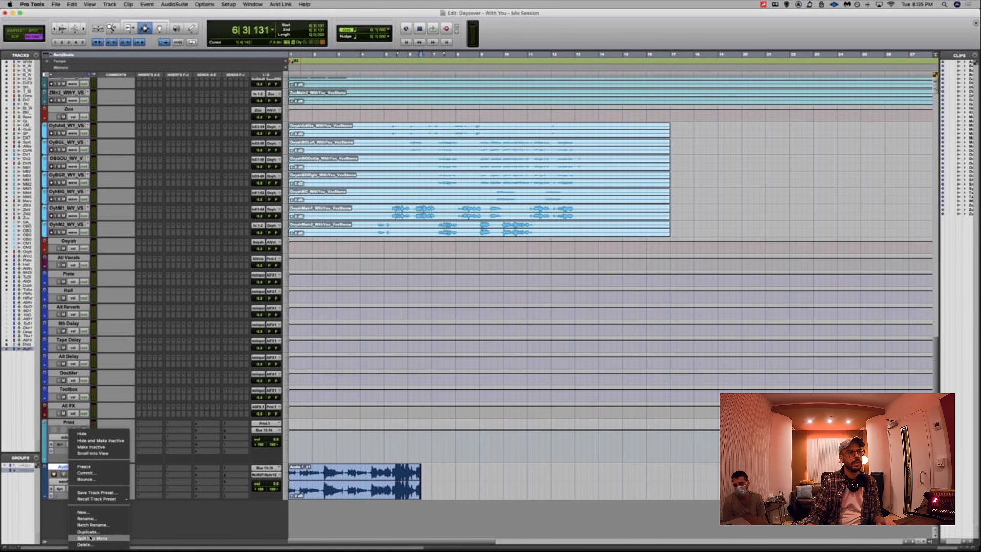
left_click(85, 545)
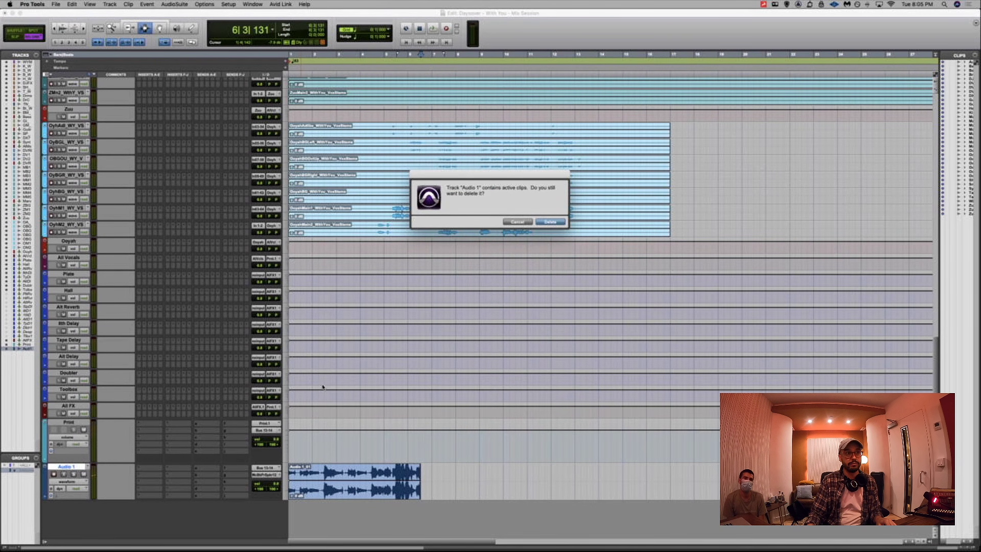
left_click(555, 222)
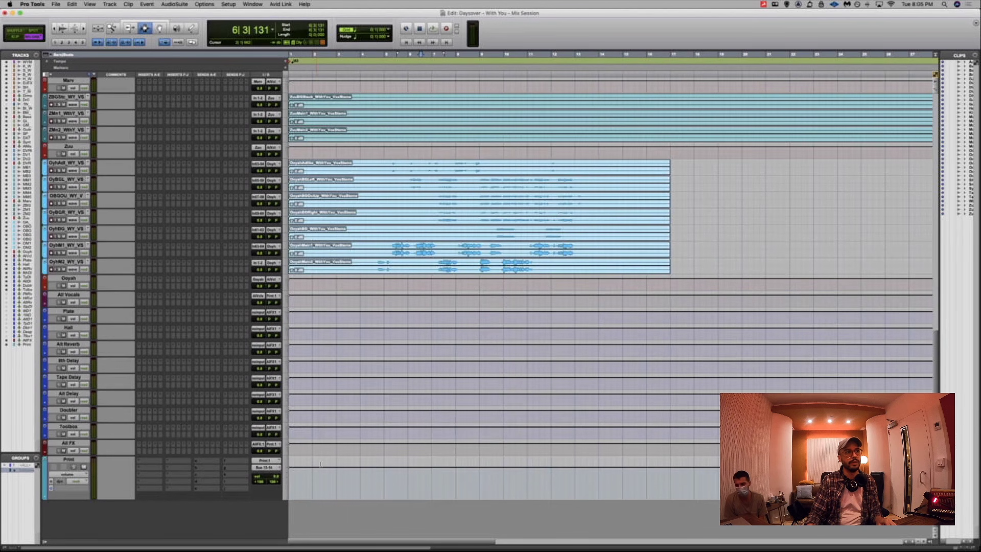
left_click(265, 466)
mouse_move(275, 470)
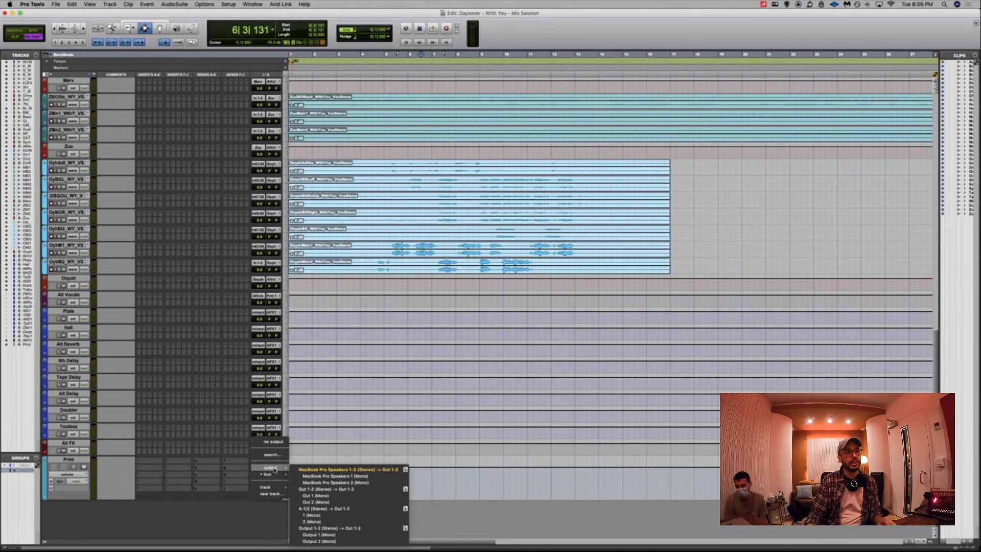
left_click(300, 469)
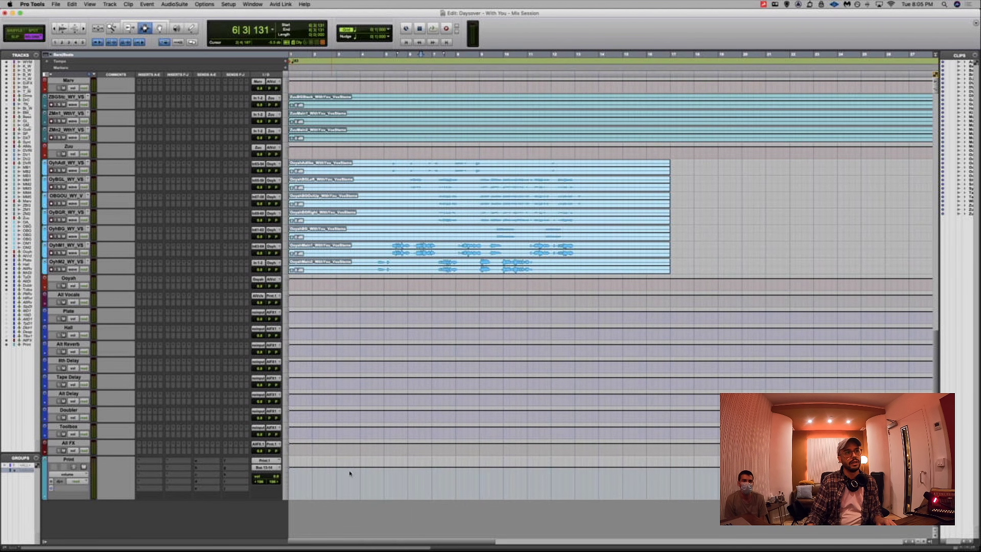
Play the session from about bar 2 to check the Print output, and stop playback
left_click(331, 464)
key("space")
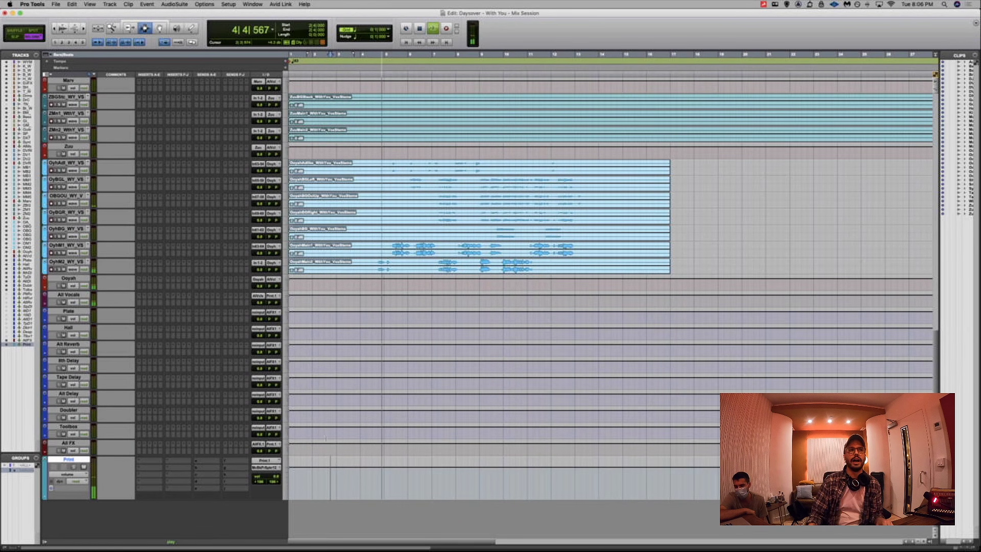
key("space")
Examine the arrangement of the music stems, vocal clips and auxes across the whole session
scroll(331, 466, "up", 5)
scroll(329, 438, "up", 4)
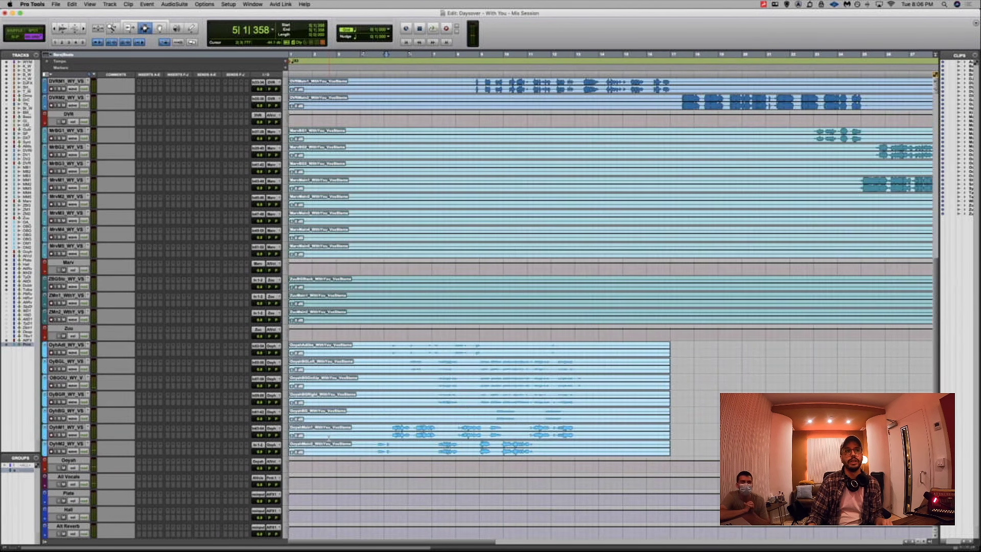
key("r")
key("r")
scroll(329, 438, "up", 10)
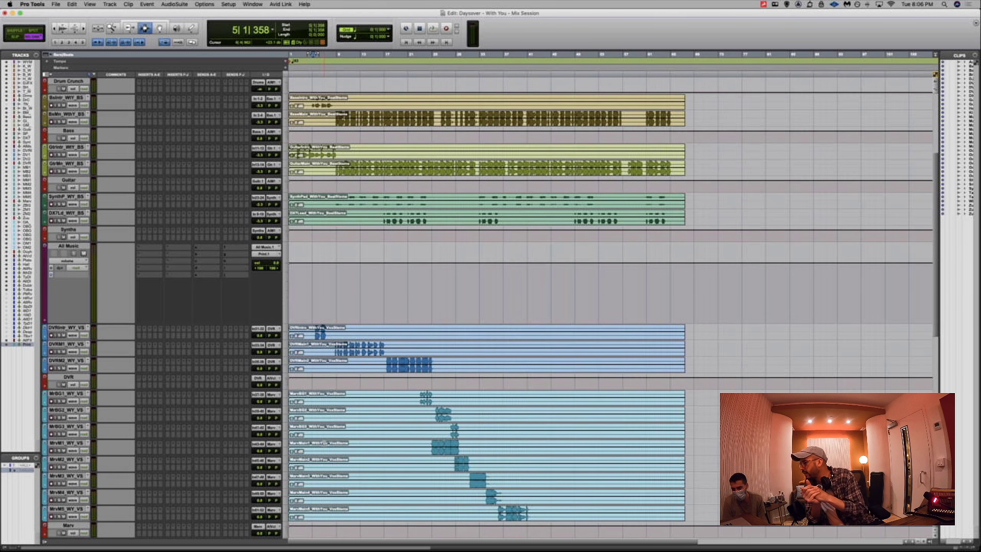
scroll(613, 307, "down", 10)
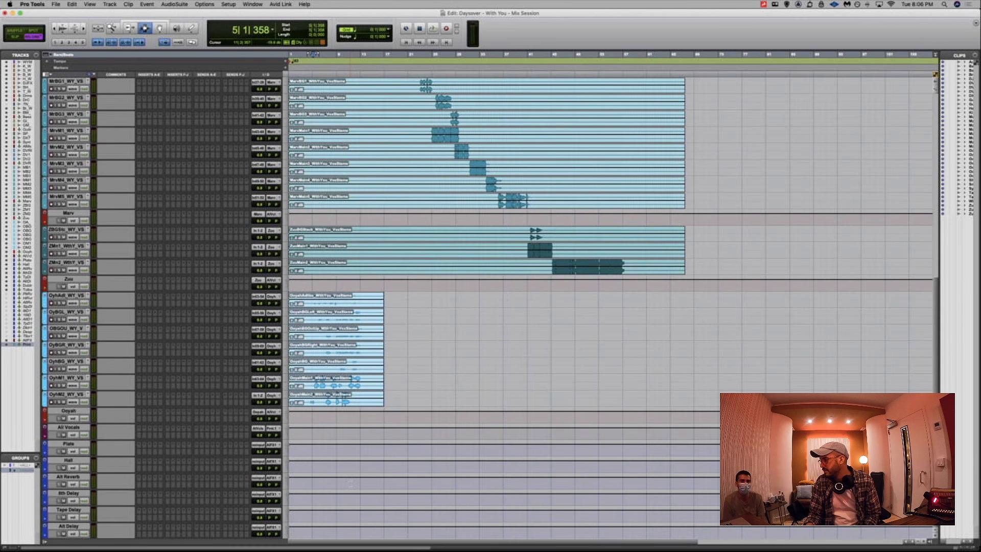
scroll(346, 486, "up", 15)
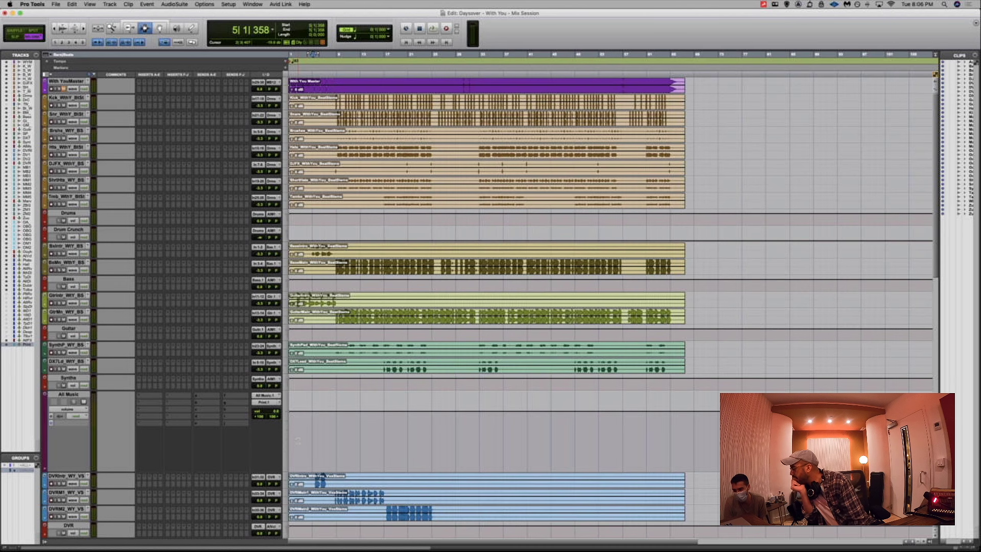
scroll(300, 435, "down", 10)
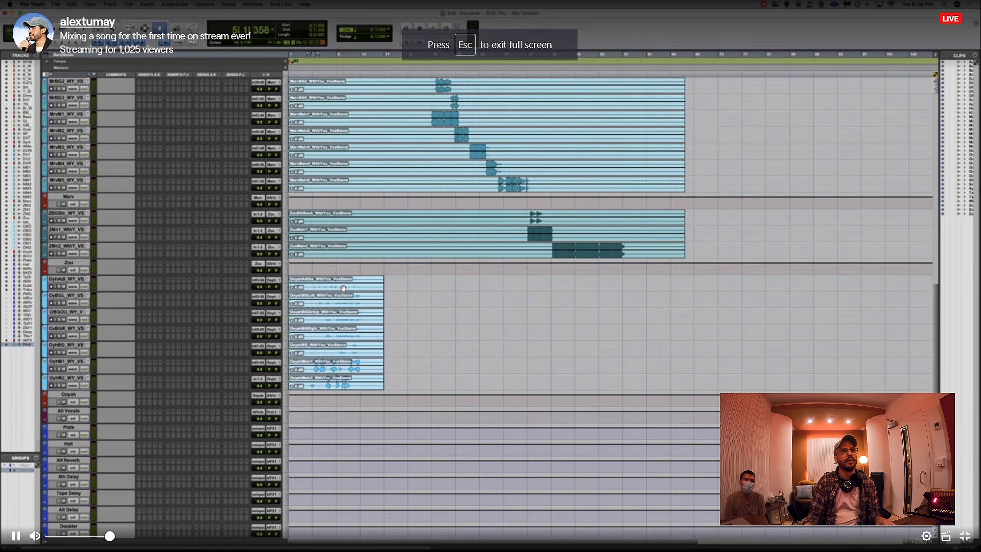
Select all seven Ooyah vocal clips and move them together from the session start to 54|3|000
left_click(342, 291)
left_click(338, 300, "shift")
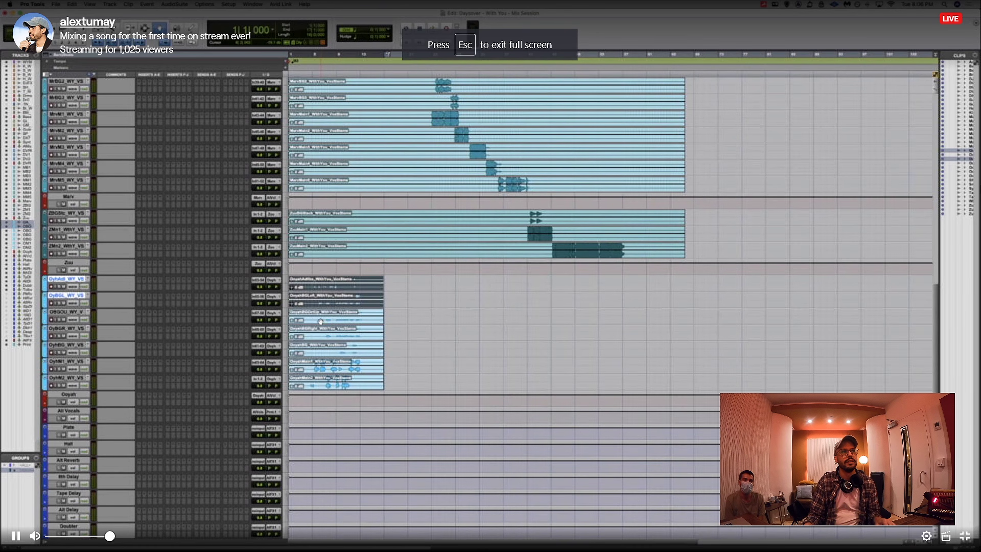
left_click(330, 321, "shift")
left_click(317, 336, "shift")
left_click(314, 354, "shift")
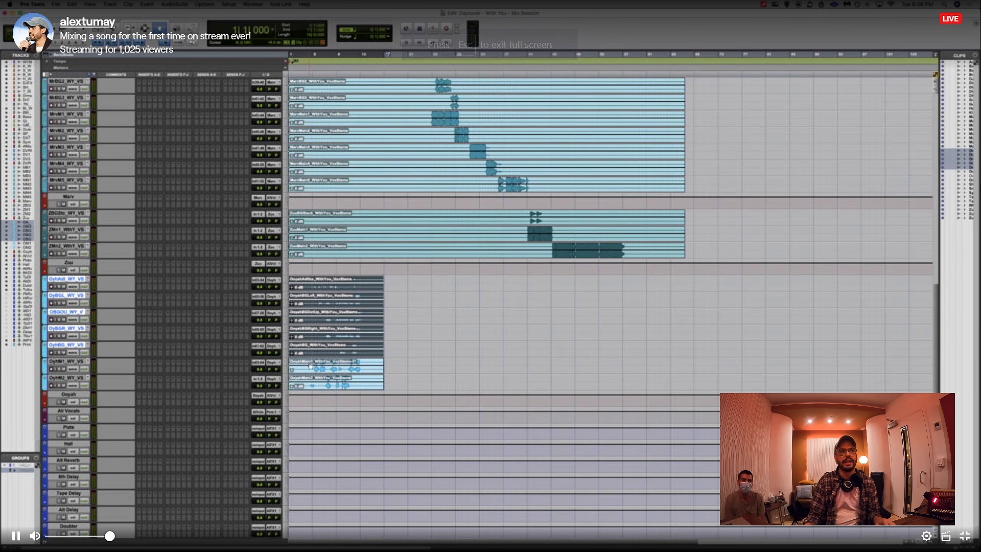
left_click(301, 369, "shift")
left_click(300, 383, "shift")
key("t")
key("r")
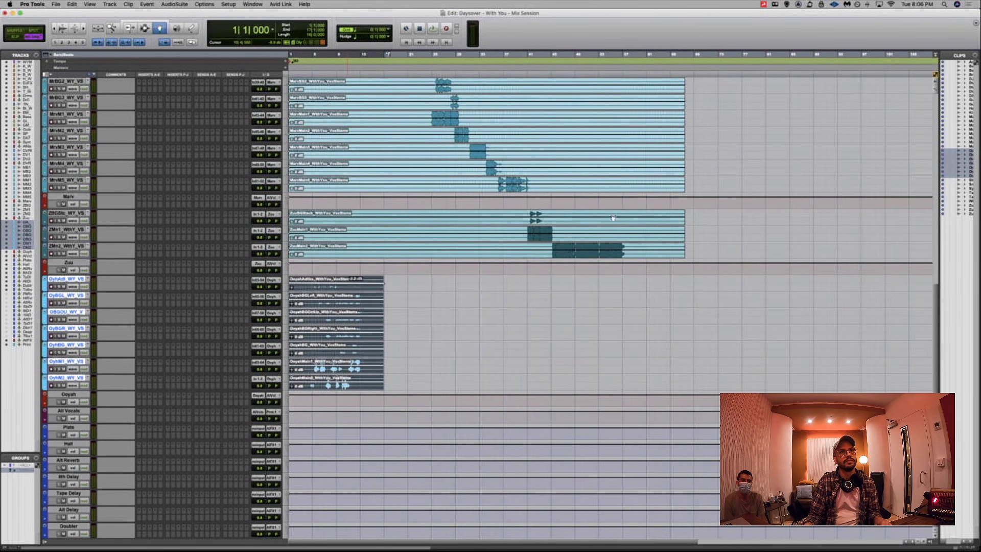
left_click_drag(357, 290, 676, 289)
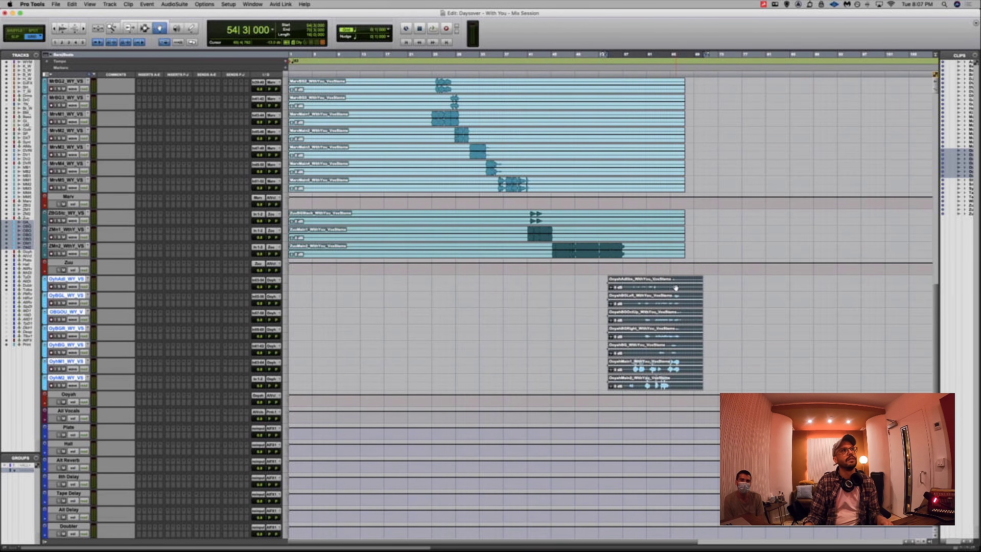
Shift the seven selected Ooyah vocal clips earlier so they start at 53|2|000
key("t")
key("t")
key("t")
key("super+z")
left_click_drag(669, 289, 607, 296)
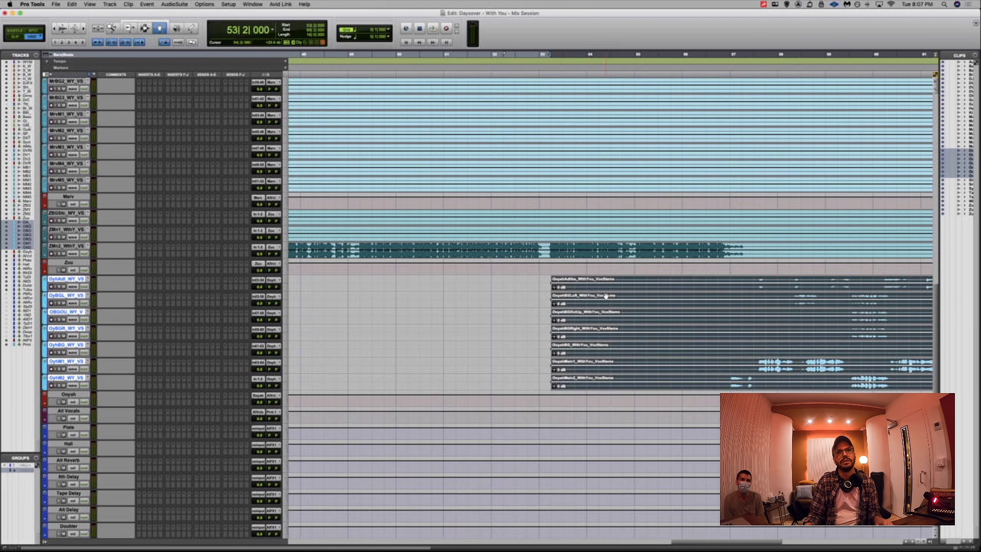
Play the end of the Zuu vocals into the Ooyah clips from just before bar 57 to check their timing
left_click(719, 303)
key("space")
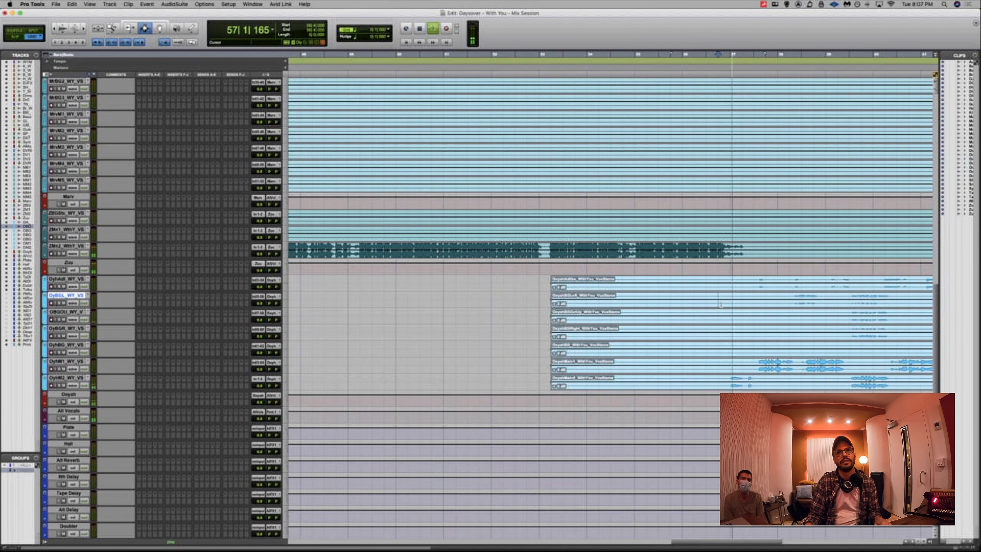
key("super+bracketleft")
key("super+bracketleft")
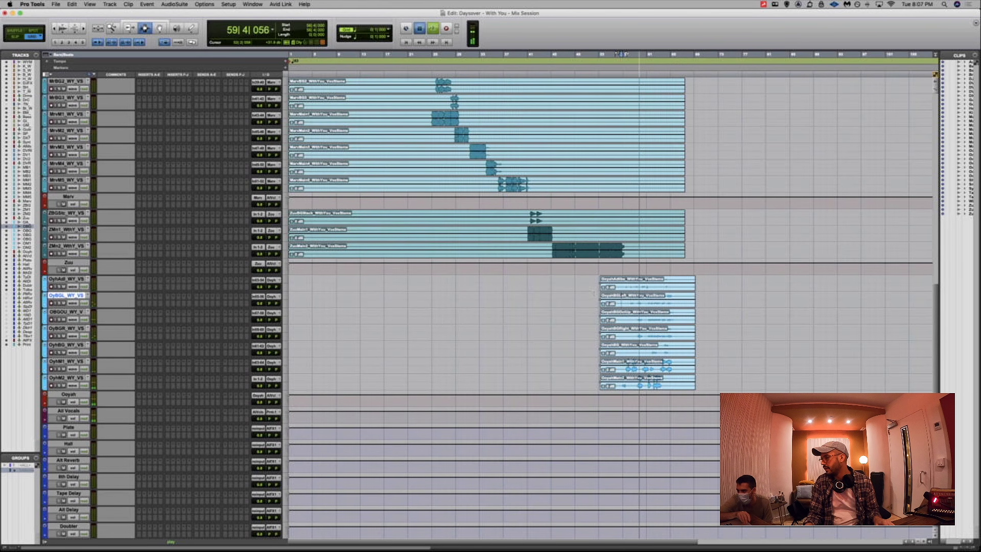
key("space")
Select all seven Ooyah vocal clips again and move them one beat earlier to start at 53|1|000
left_click(599, 284)
key("t")
key("t")
key("t")
key("t")
key("F8")
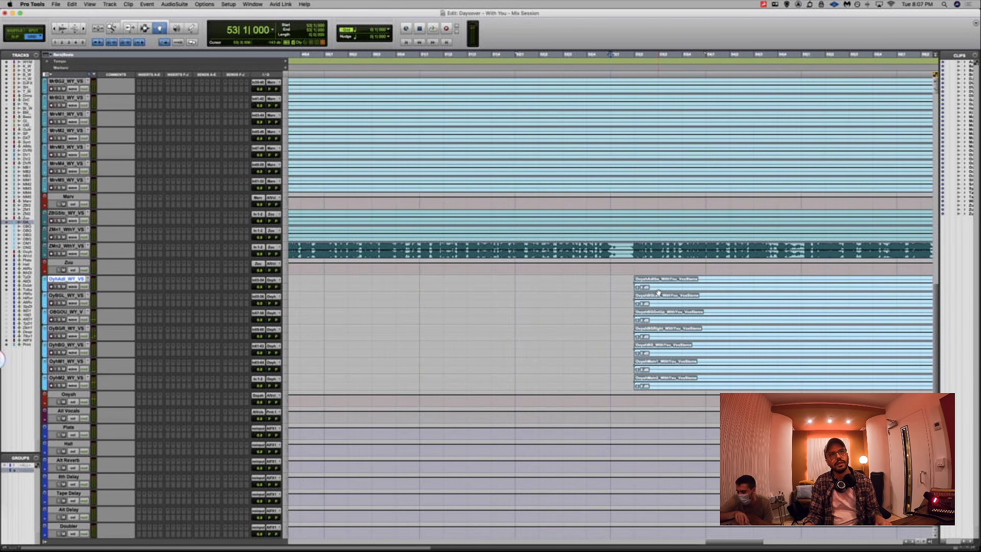
left_click(656, 288)
left_click(656, 301, "shift")
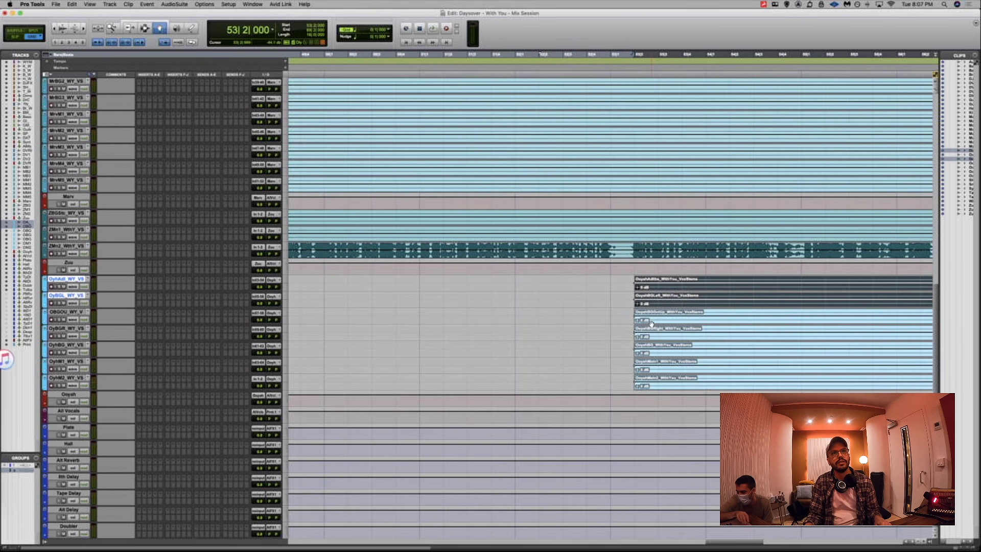
left_click(652, 318, "shift")
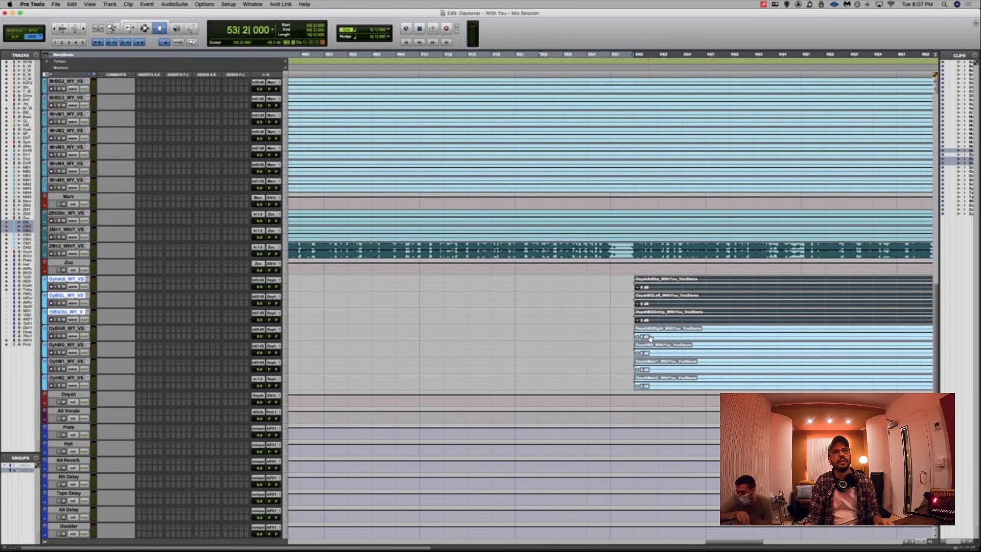
left_click(648, 336, "shift")
left_click(649, 349, "shift")
left_click(649, 369, "shift")
left_click(650, 386, "shift")
left_click_drag(649, 387, 620, 387)
key("F7")
left_click(618, 351)
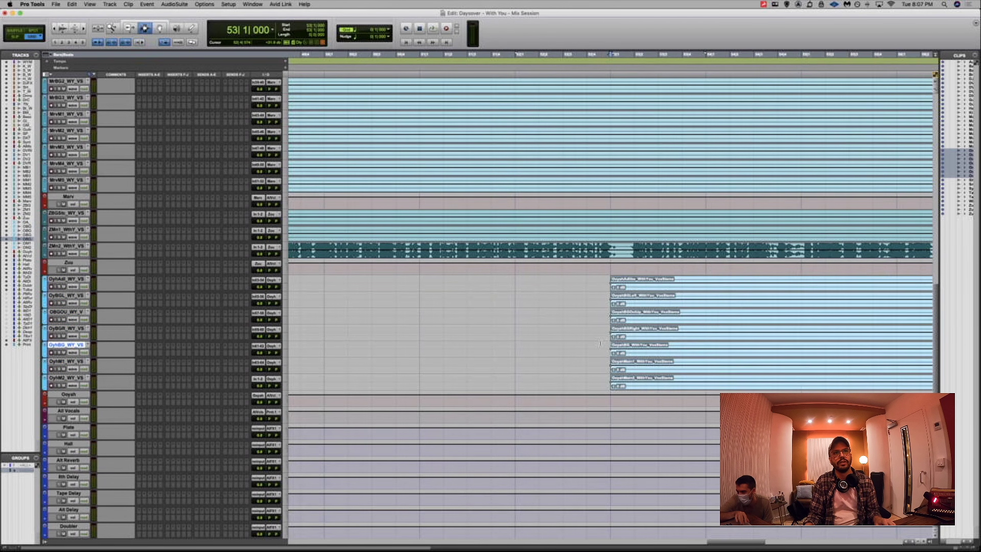
Play the handover from the Zuu vocals into the Ooyah clips from around bar 57 to check the new timing
key("space")
key("r")
key("r")
key("space")
left_click(706, 285)
key("space")
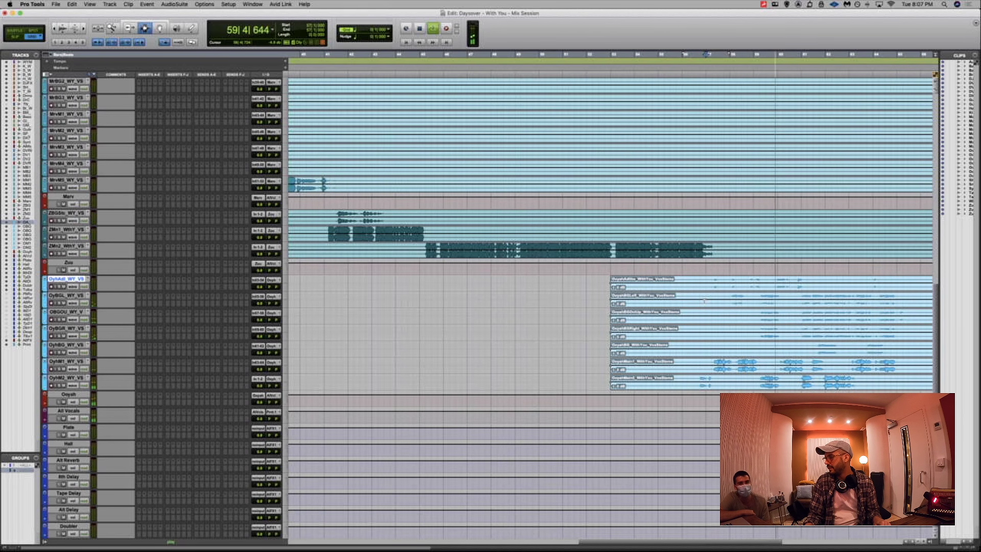
key("space")
key("super+bracketleft")
key("super+bracketleft")
key("super+bracketleft")
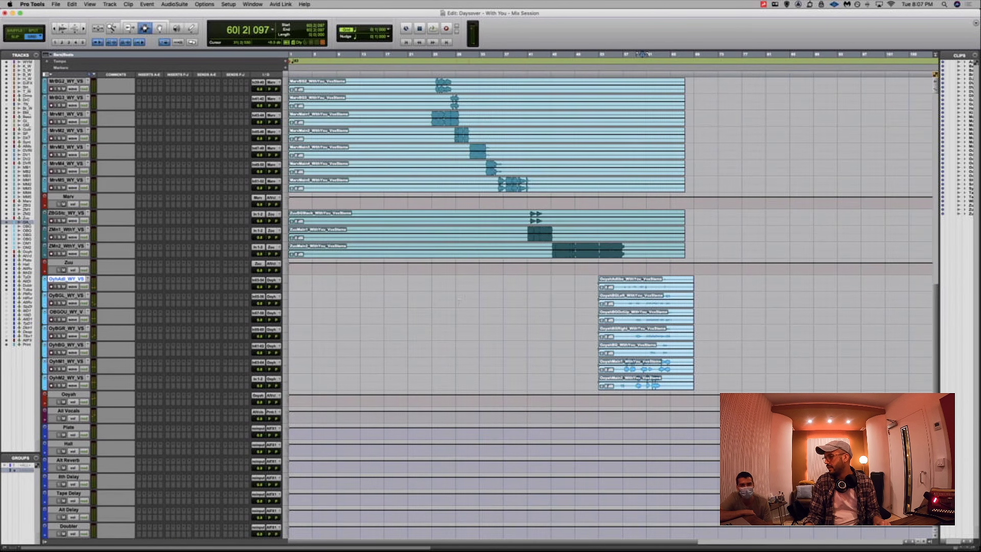
left_click(450, 302)
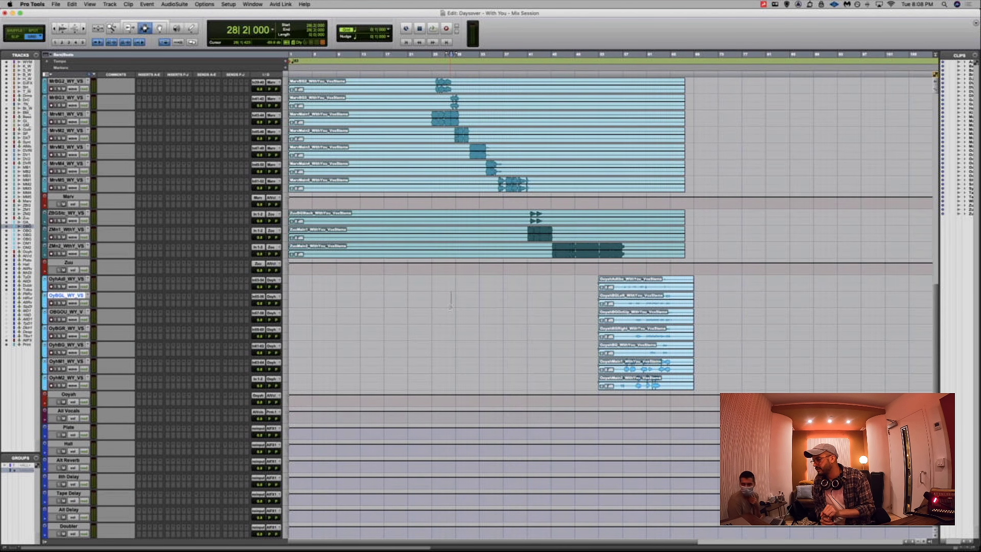
Try switching between the editing tools and moving a section of both main Zuu vocal clips down onto the Ooyah background tracks
key("F5")
key("F6")
key("F7")
key("F8")
key("F7")
key("F8")
key("F6")
key("F7")
key("F8")
key("F6")
key("F7")
key("F8")
key("F7")
left_click_drag(430, 229, 518, 323)
key("F8")
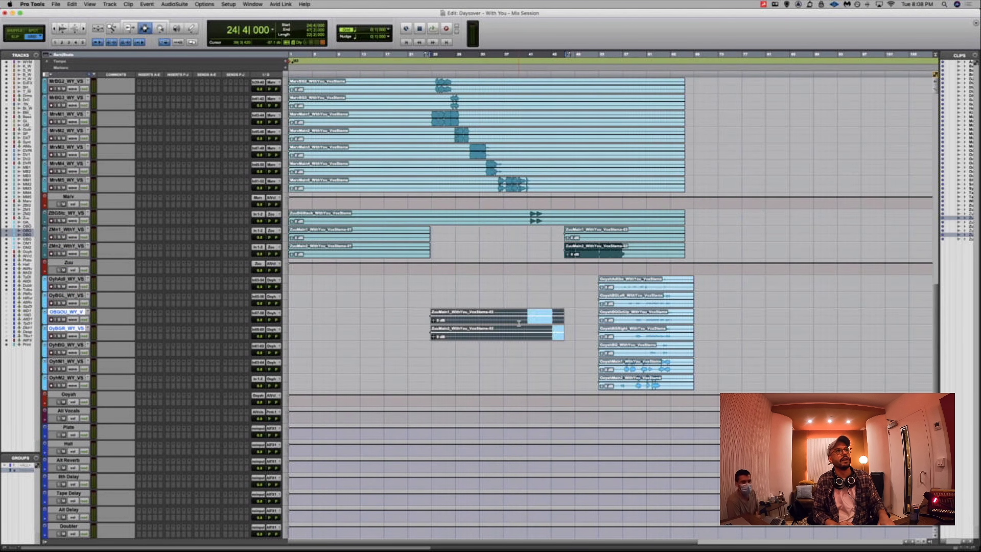
Undo the move of the Zuu vocal sections so the clips are whole on their own tracks
key("super+z")
key("super+z")
key("super+z")
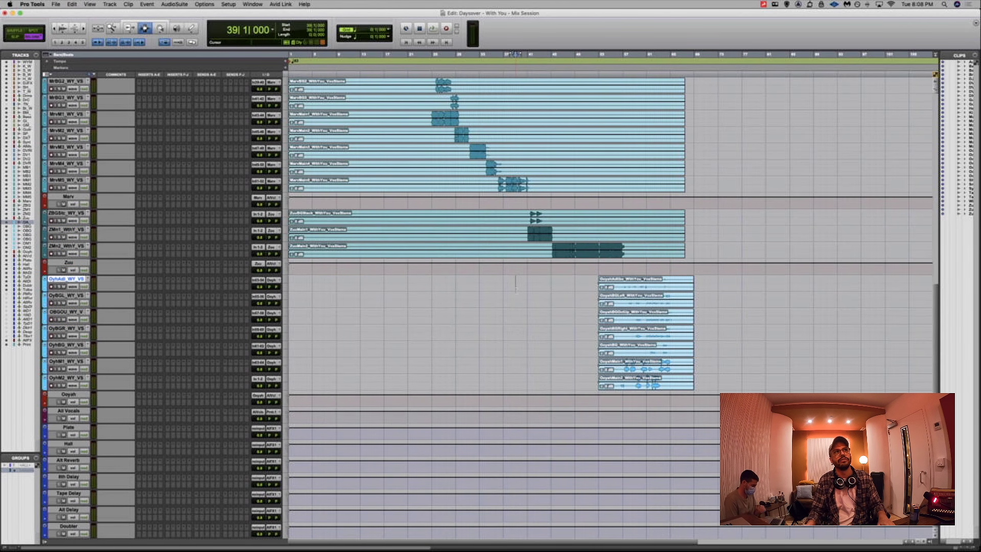
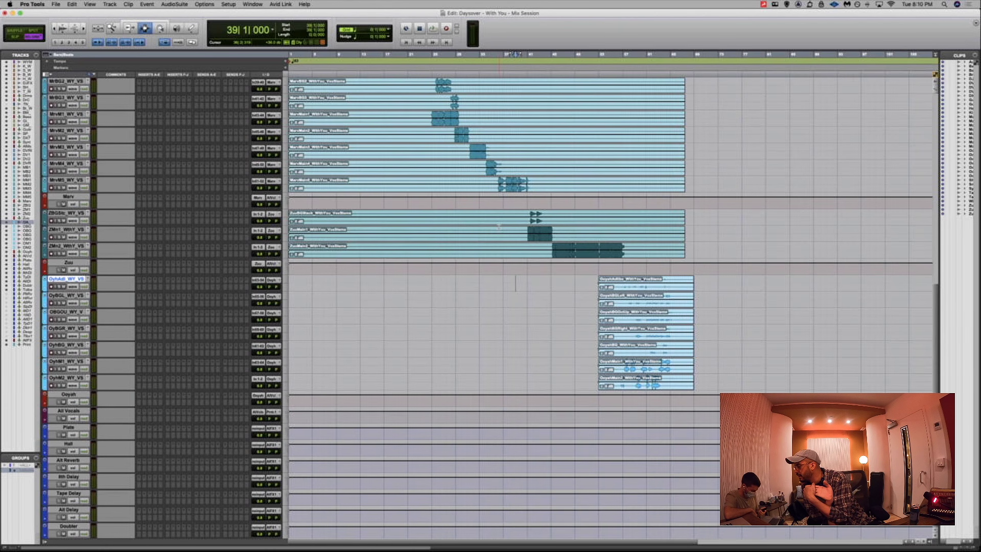
Trim the end of the second DVR main vocal clip to 53|1|000
scroll(516, 283, "up", 15)
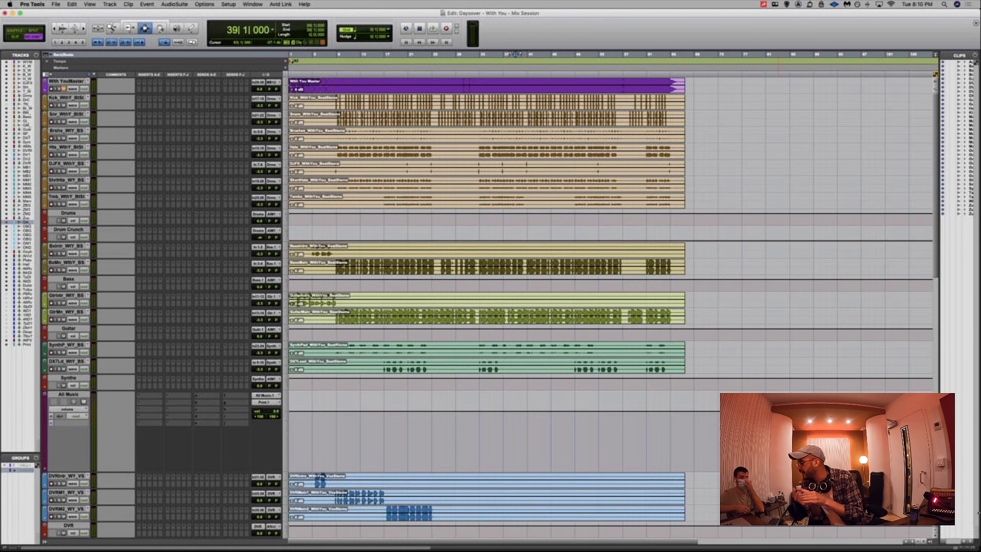
left_click_drag(390, 147, 597, 522)
left_click(598, 521)
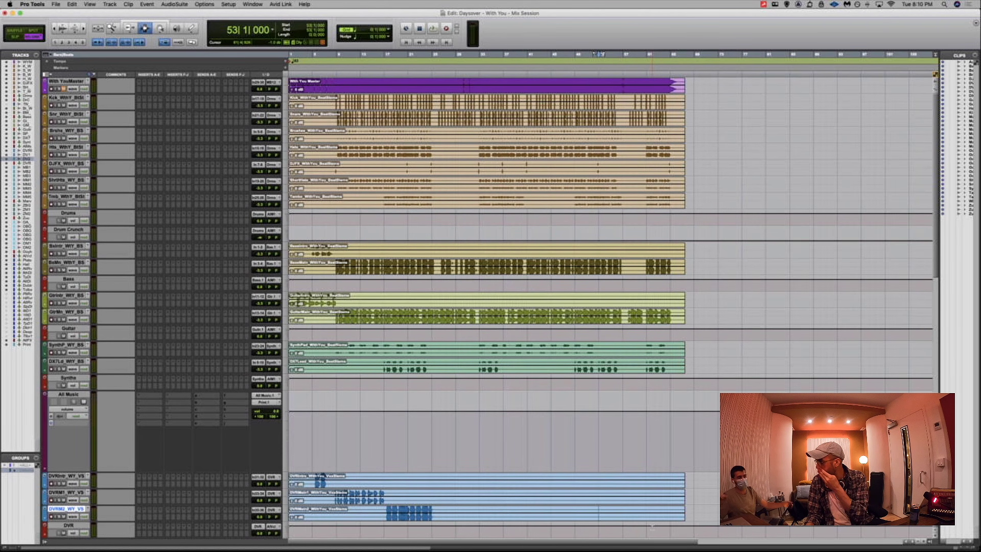
key("space")
key("s")
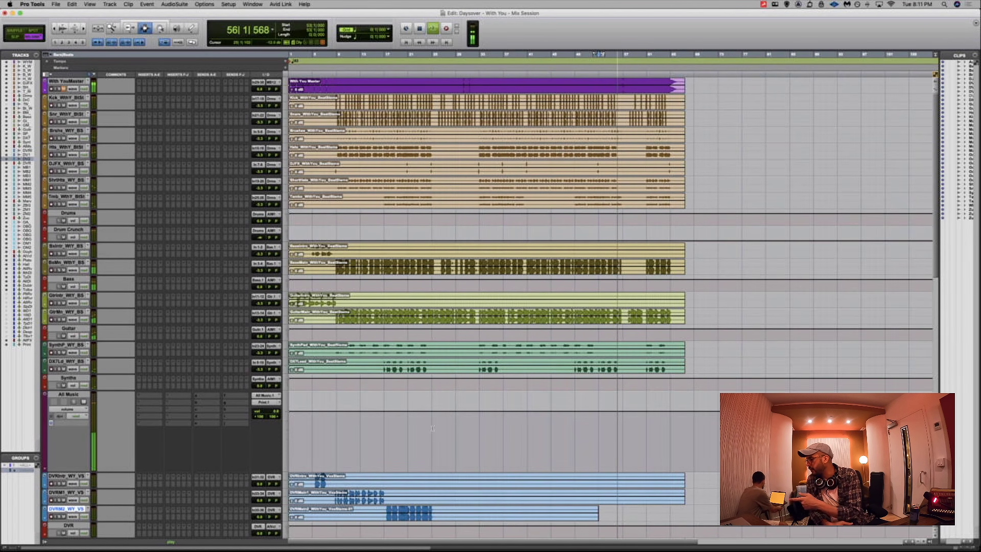
Play the session from around bar 11 while reviewing the tracks between the drums and the Print track
scroll(432, 429, "down", 5)
left_click(349, 394)
scroll(349, 395, "down", 1)
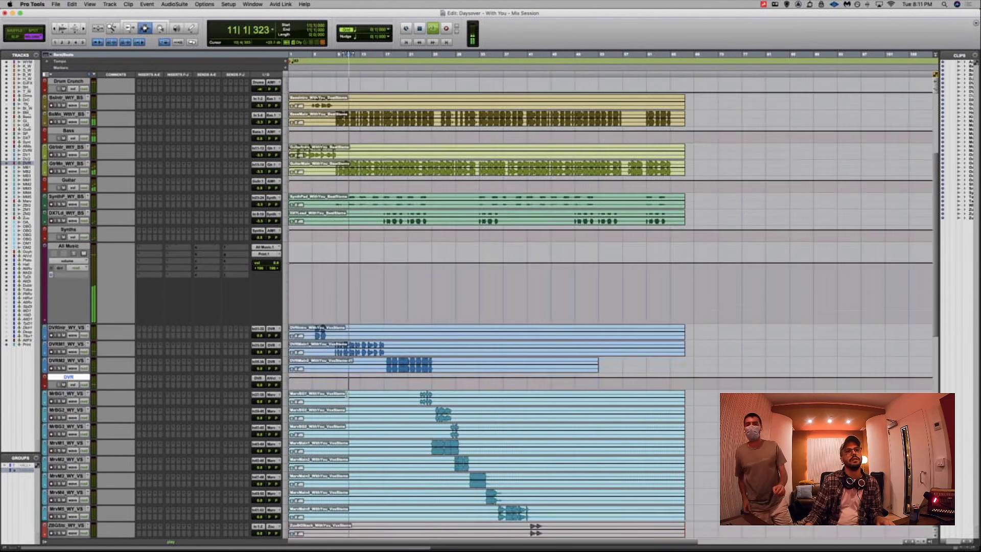
scroll(68, 299, "down", 15)
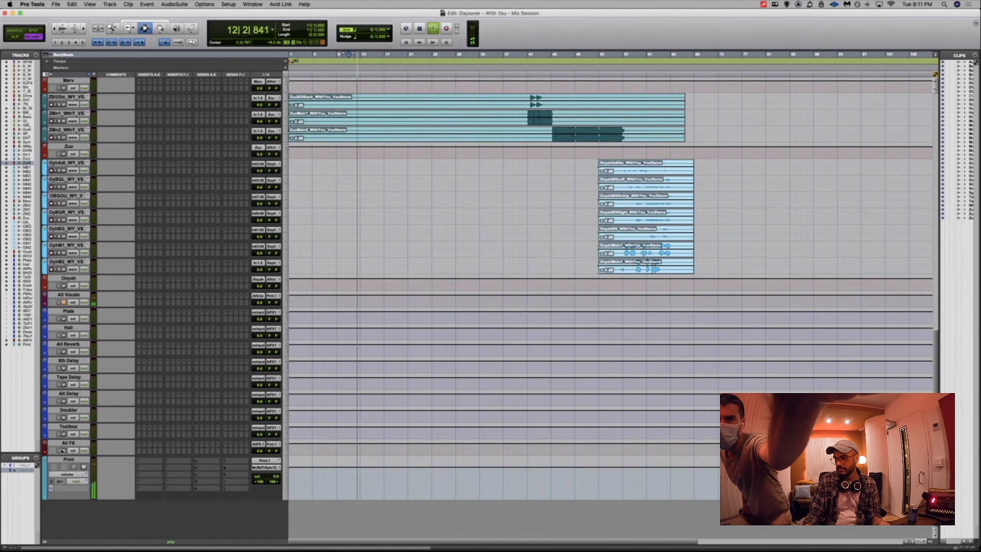
scroll(62, 451, "up", 10)
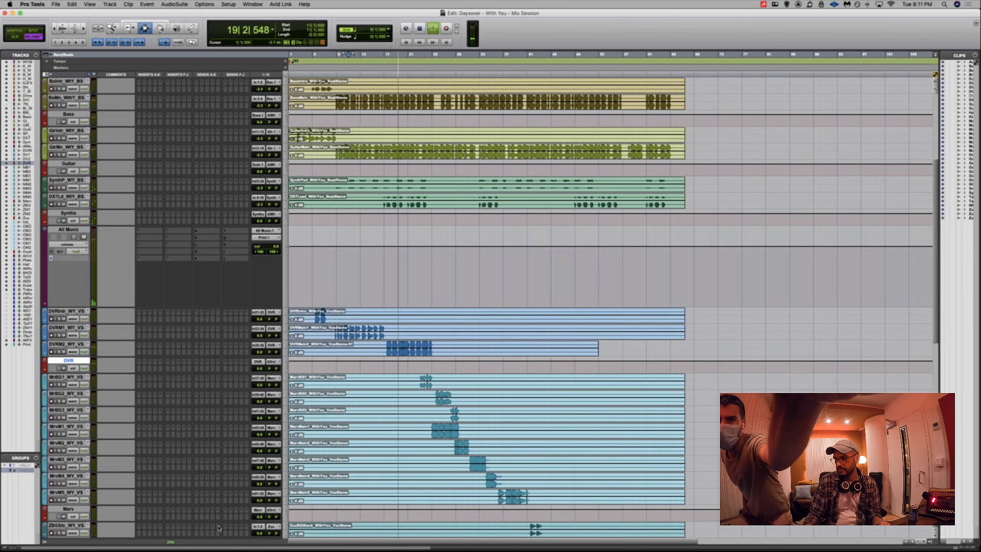
scroll(245, 317, "up", 6)
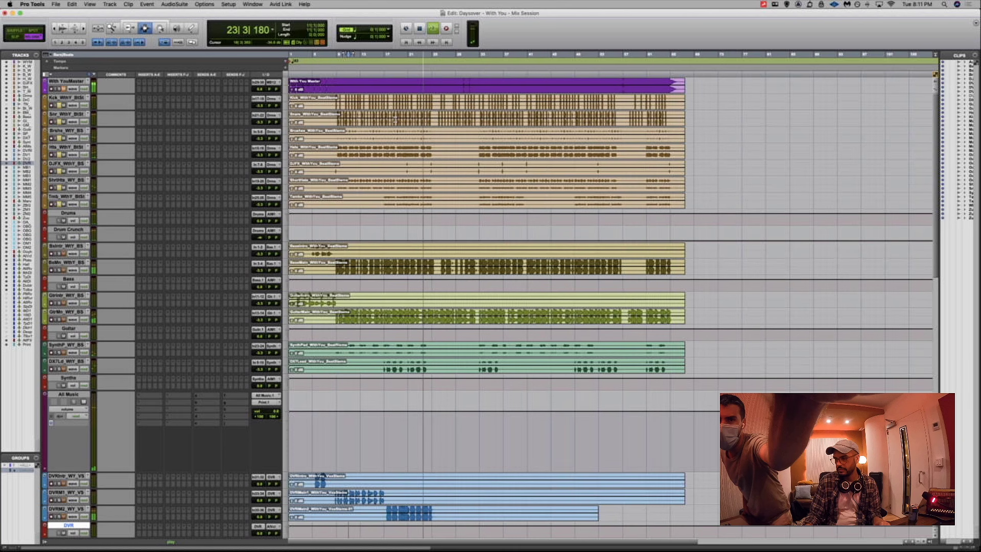
Select the clips on all the drum tracks from bar 9 to bar 25 and play them
key("super+bracketright")
key("super+bracketright")
key("space")
left_click_drag(480, 99, 861, 207)
key("space")
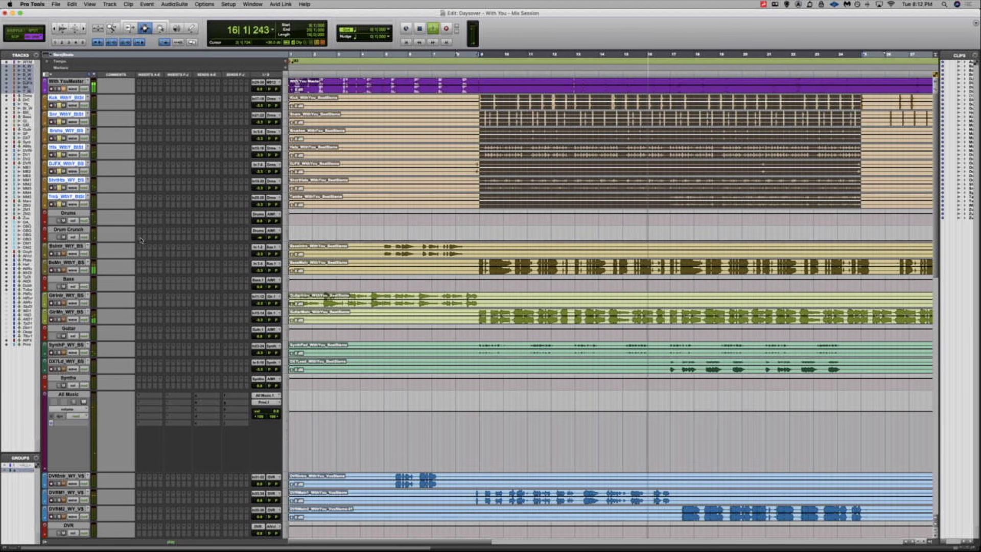
left_click(145, 214)
mouse_move(187, 241)
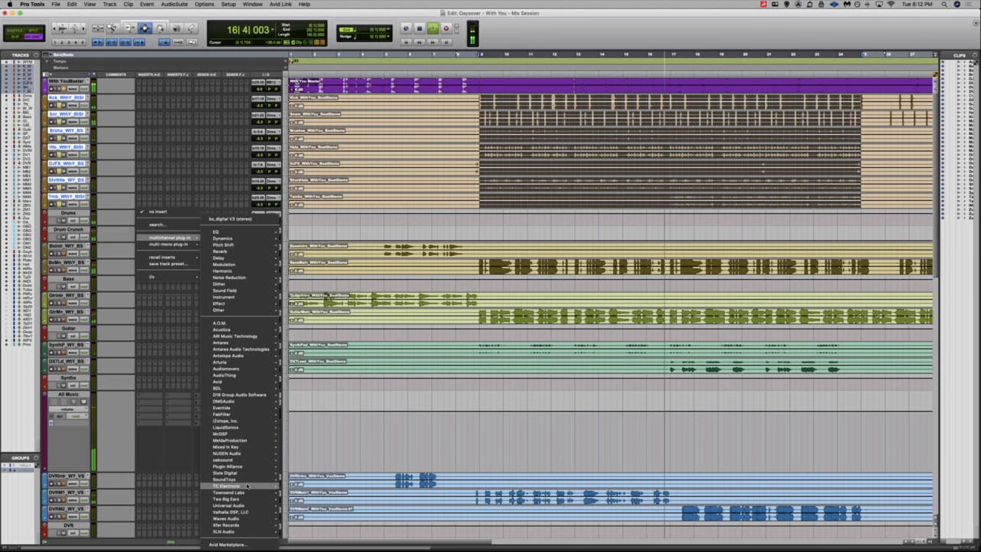
mouse_move(247, 481)
left_click(469, 322)
key("space")
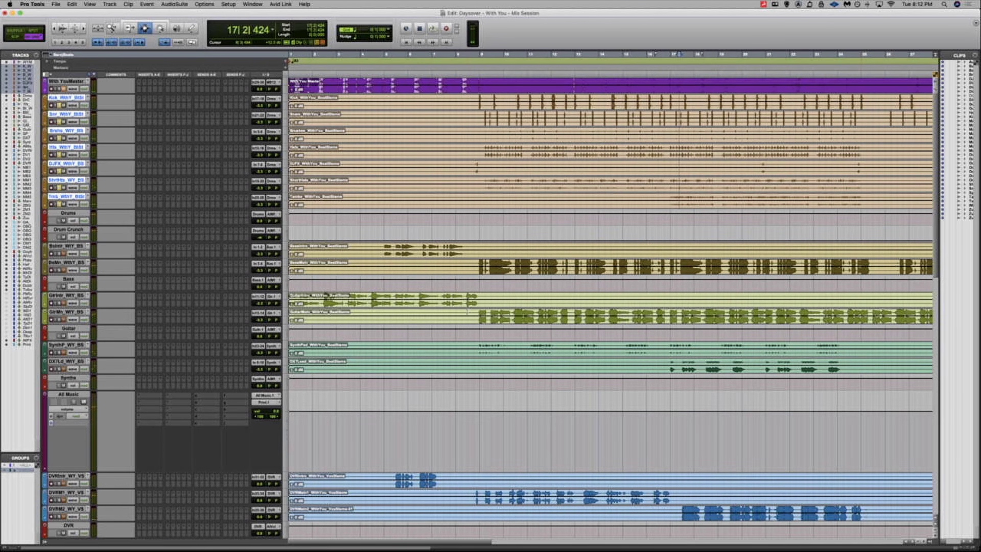
Select the clips on all the drum tracks from bar 9 to bar 13 and play the range
left_click_drag(476, 106, 575, 207)
left_click(277, 85)
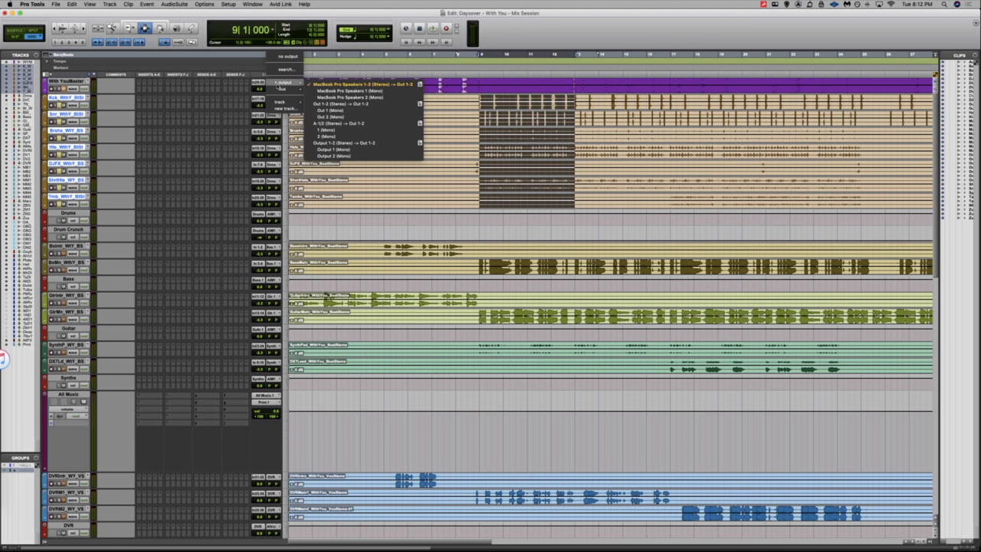
mouse_move(283, 89)
left_click(475, 301)
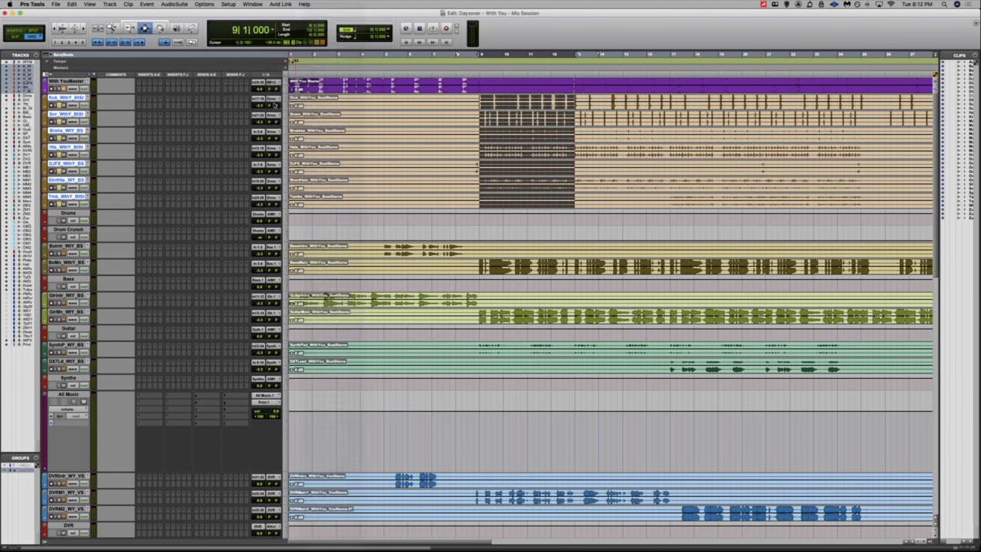
key("space")
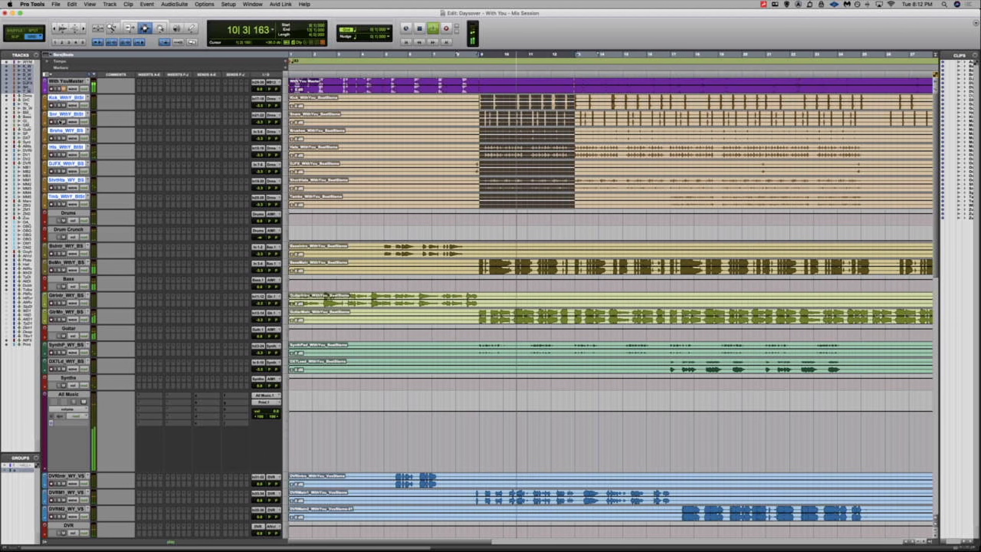
Insert FabFilter Pro-Q 3 on the snare track, with a slight cut just below 1 kHz and a gentle boost near 3.8 kHz
left_click(142, 97)
mouse_move(196, 124)
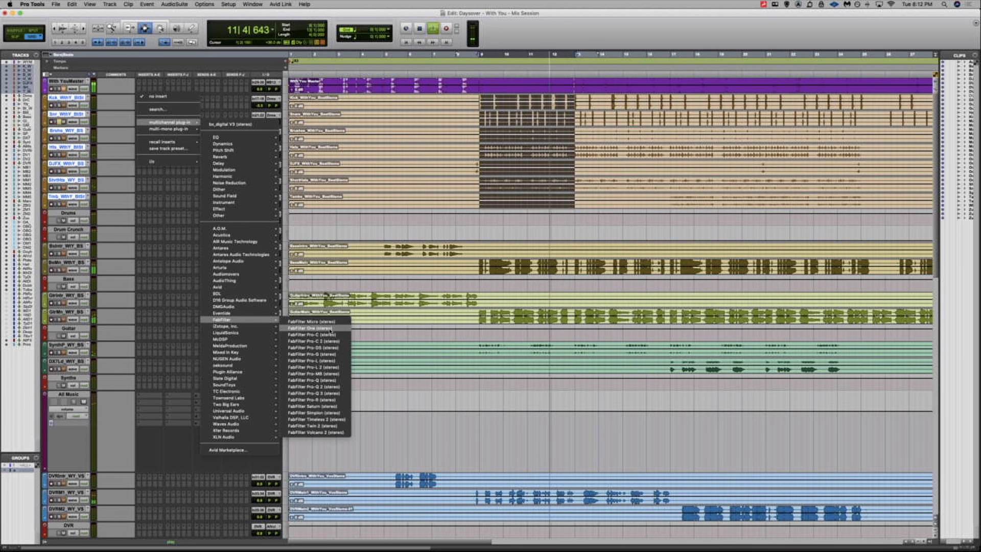
left_click(312, 389)
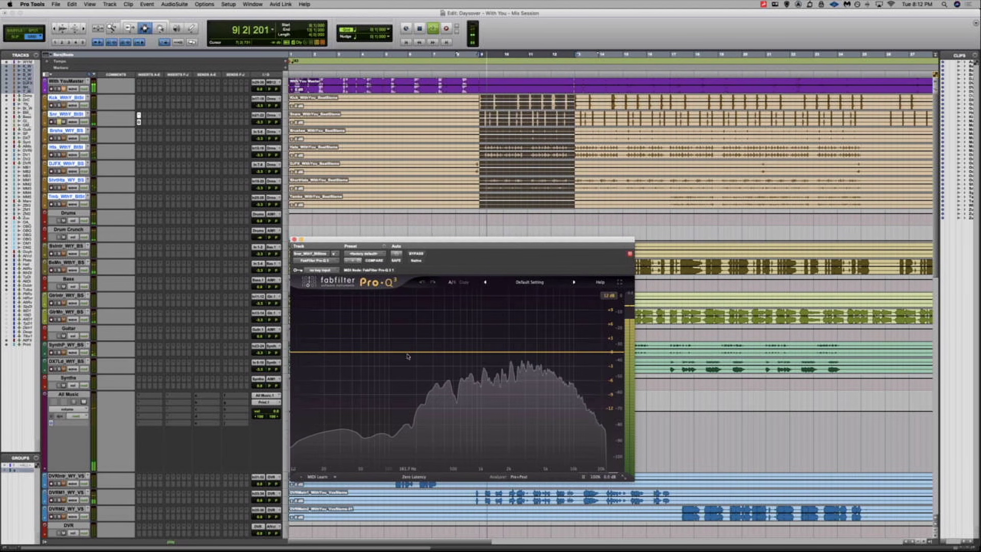
left_click_drag(424, 349, 474, 194)
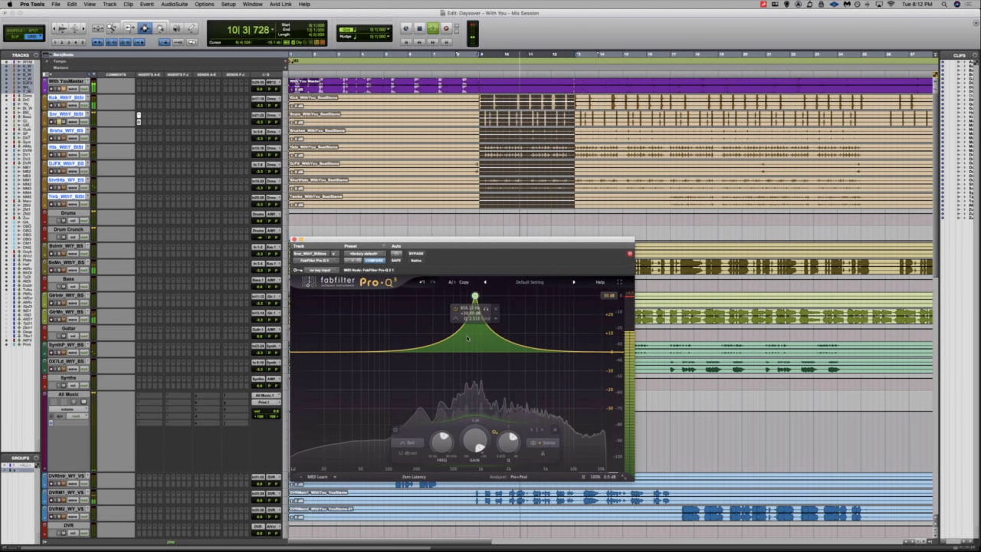
left_click_drag(508, 442, 476, 487)
Sweep a narrow boosted band in the snare equalizer and turn it into a narrow cut of about 5 dB around 400 Hz
left_click_drag(428, 351, 445, 256)
left_click_drag(477, 442, 474, 432)
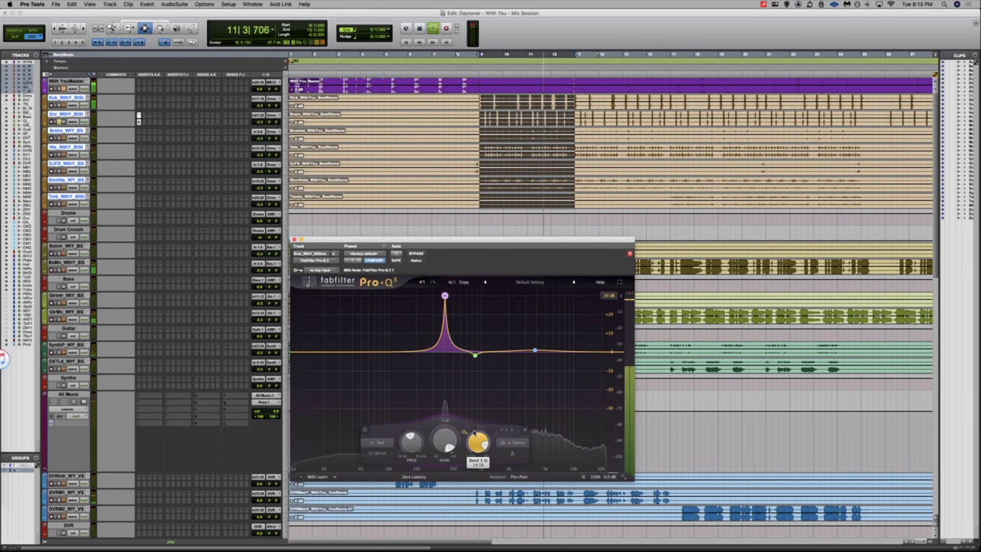
left_click_drag(474, 433, 430, 512)
key("space")
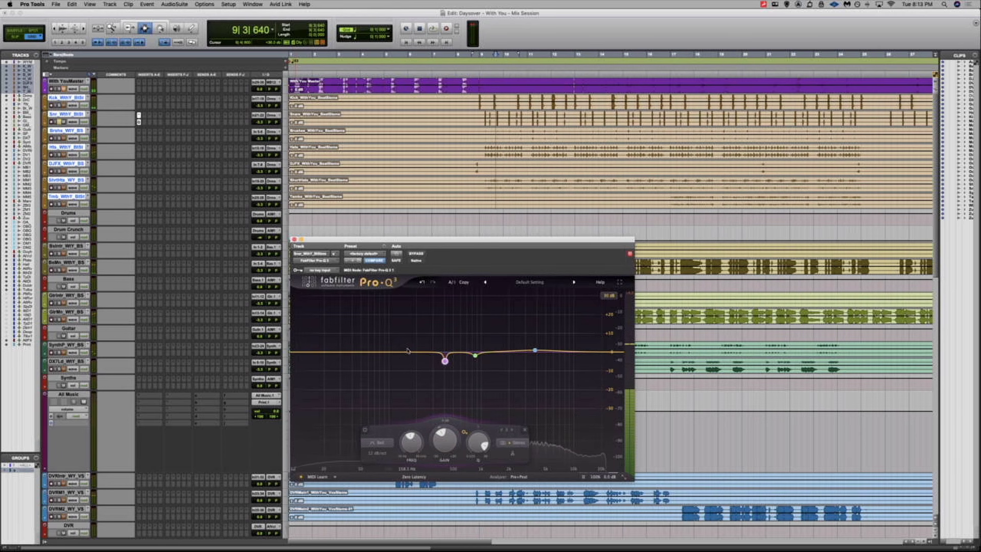
Select the snare clip from 9|2|000 to just before bar 11 and play that range
left_click_drag(486, 114, 514, 134)
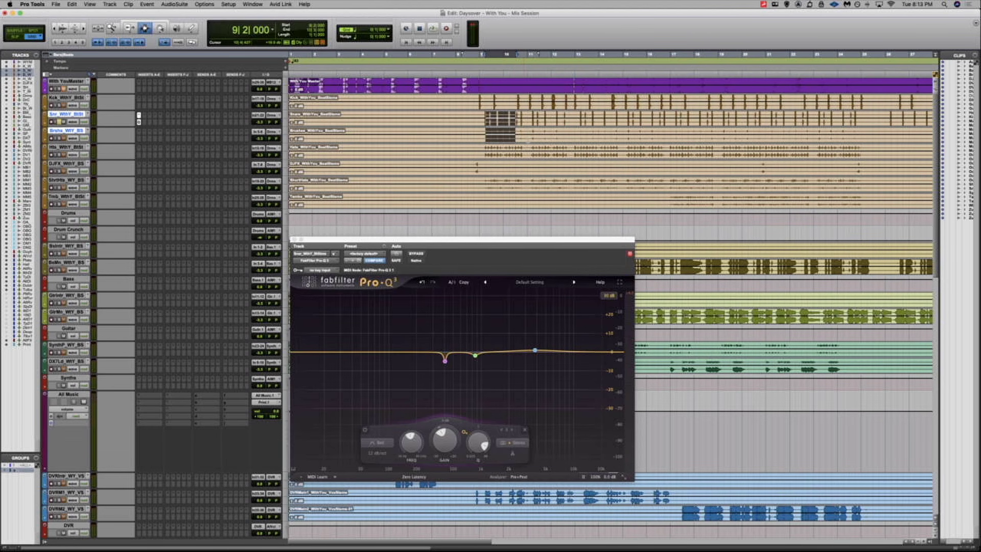
left_click_drag(515, 134, 524, 123)
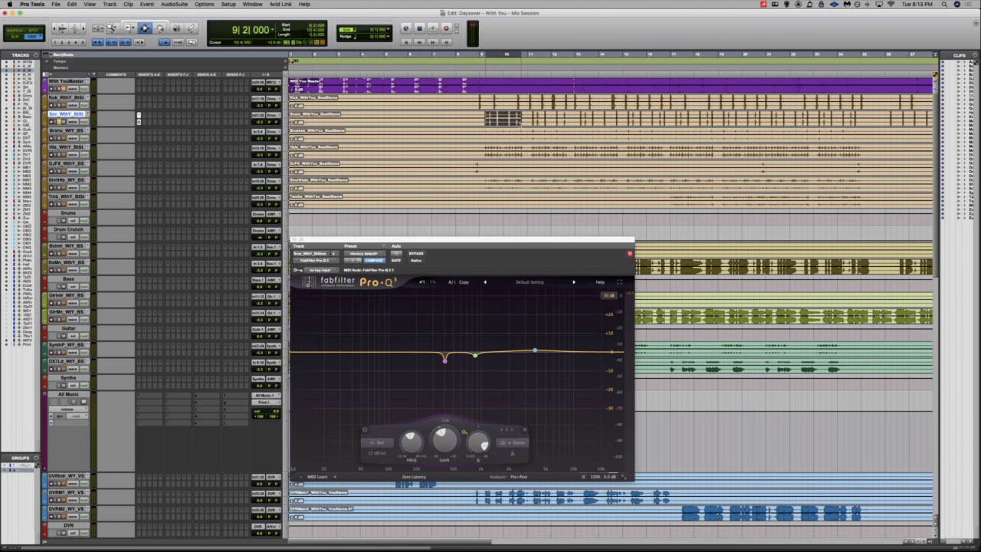
key("space")
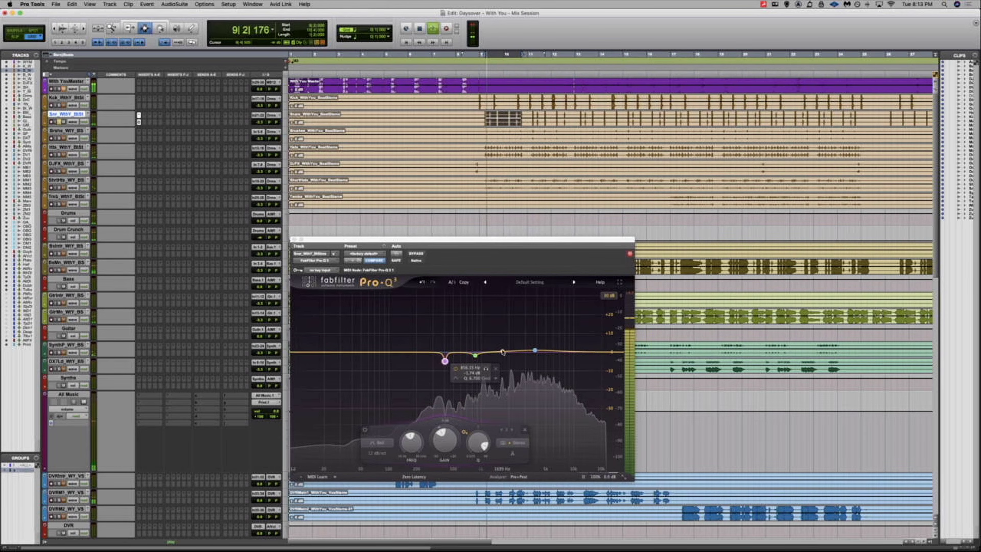
Sweep a new snare equalizer band, settle it as a gentle boost around 3 kHz, and compare the sound with the plug-in bypassed
left_click_drag(501, 352, 508, 296)
left_click_drag(538, 445, 538, 424)
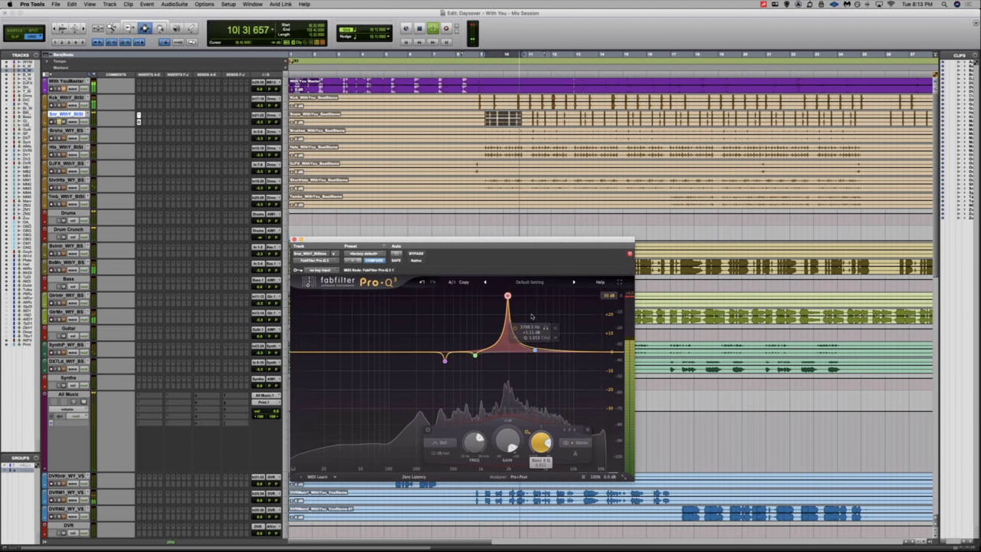
mouse_move(511, 296)
left_mouse_down()
mouse_move(545, 286)
mouse_move(508, 283)
mouse_move(519, 294)
mouse_move(525, 357)
mouse_move(501, 285)
mouse_move(511, 297)
mouse_move(504, 339)
mouse_move(512, 295)
left_mouse_up()
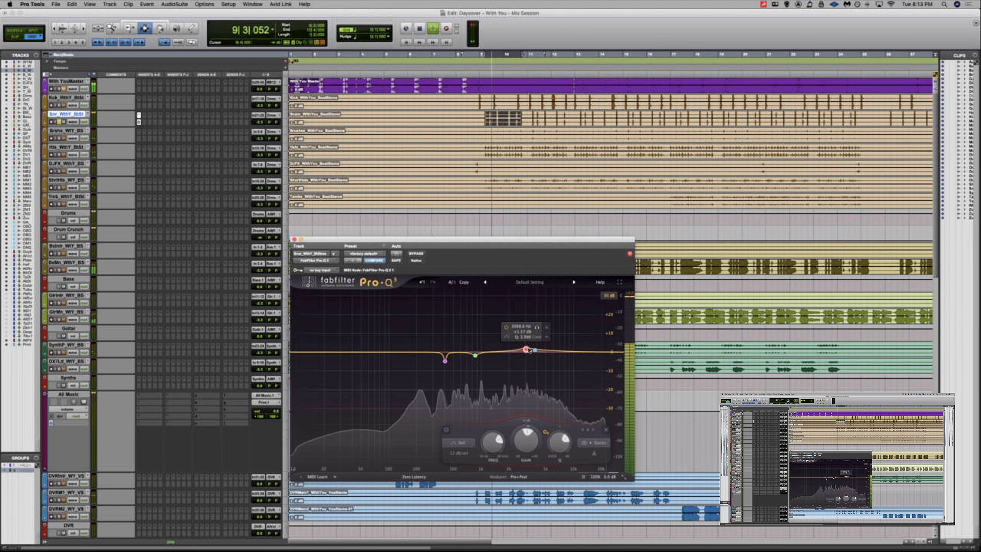
left_click(138, 118, "super")
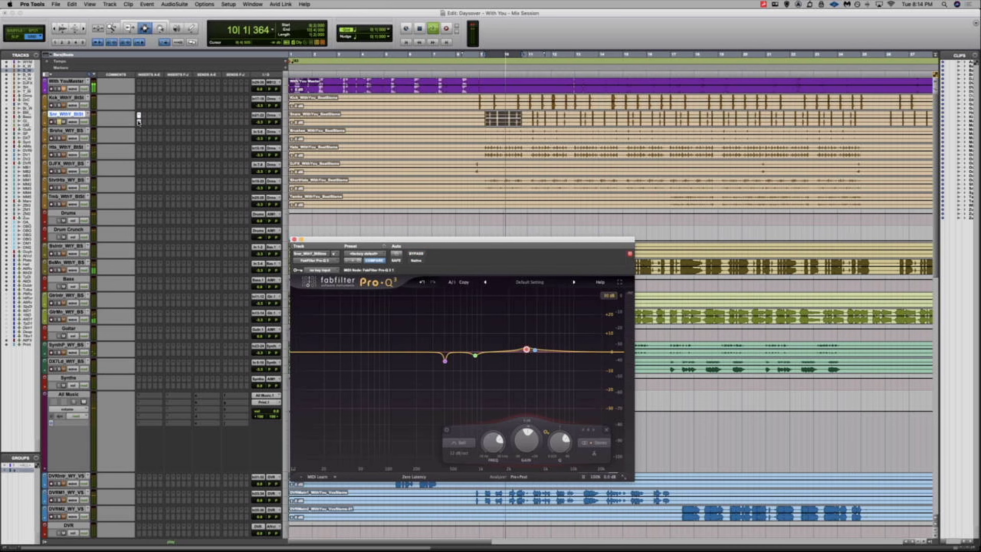
left_click(138, 119, "super")
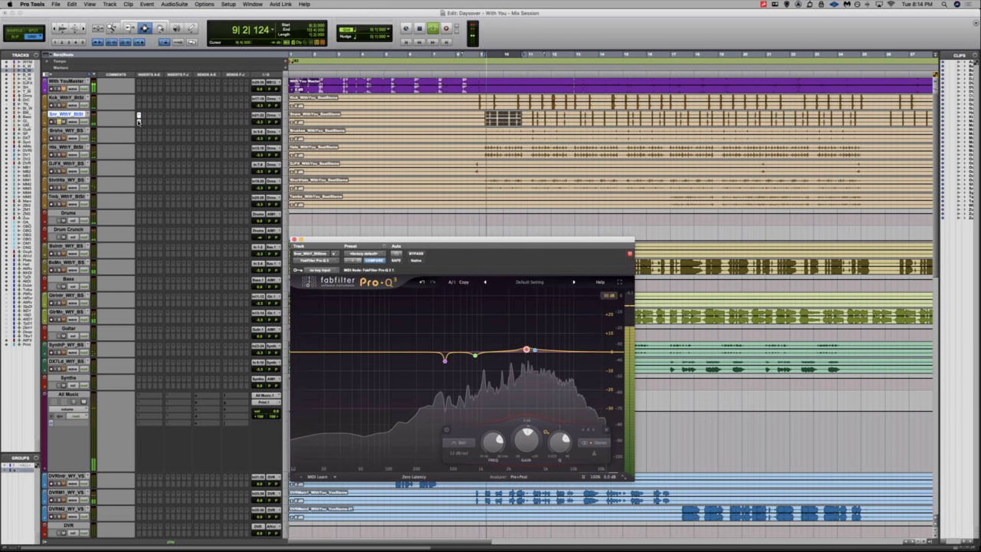
Solo the hats track instead of the snare and open its volume fader
left_click(57, 121)
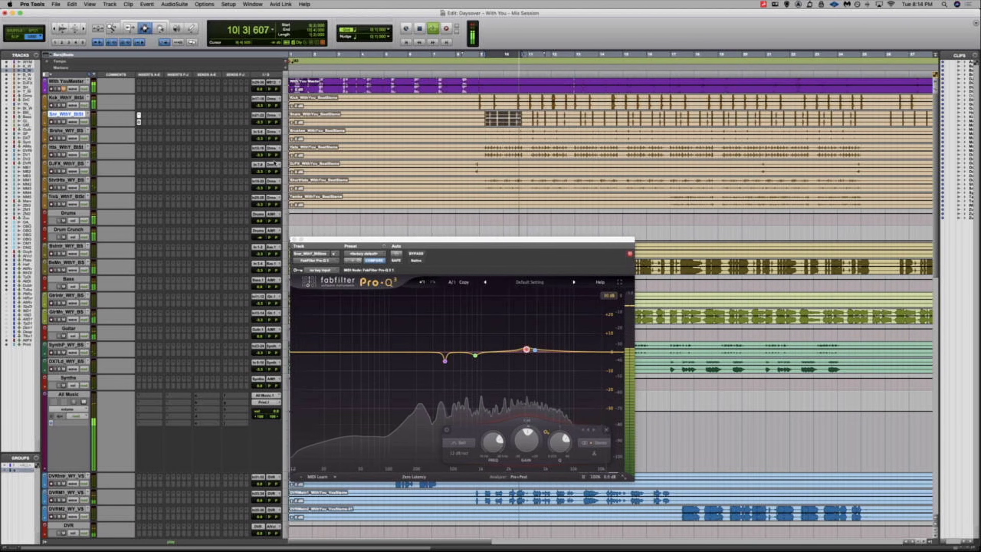
left_click(60, 154)
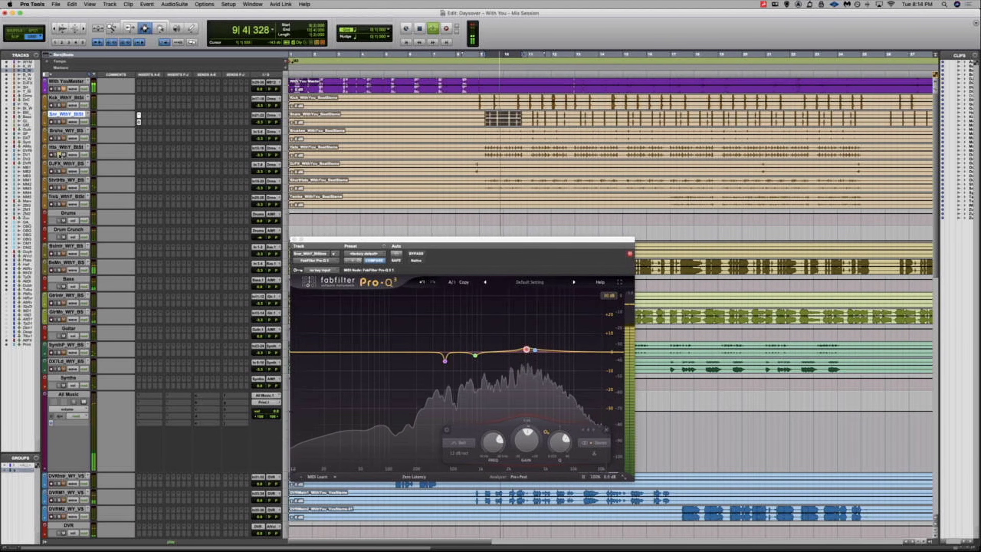
left_click(263, 154)
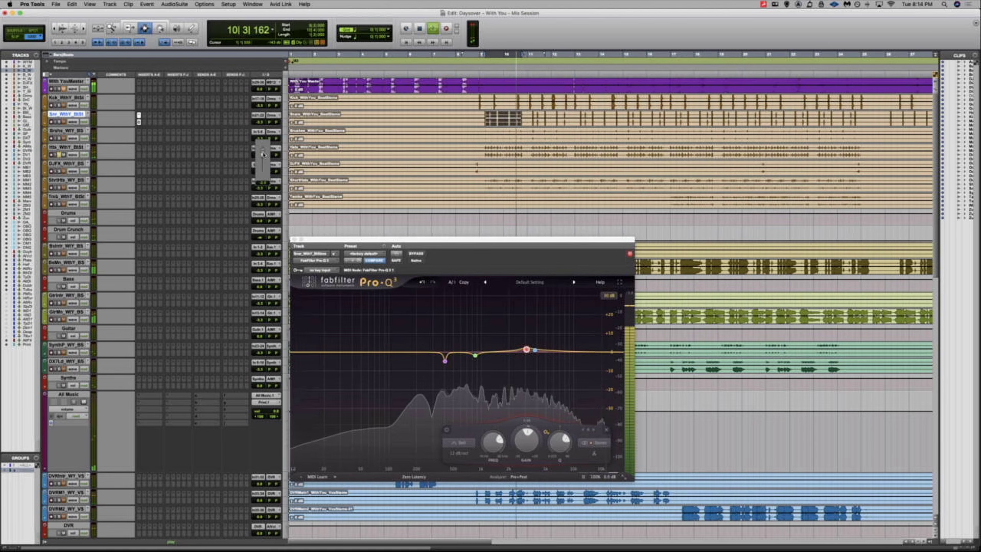
Insert the stereo spiff plug-in from the oeksound category on the hats track
left_click(139, 127)
mouse_move(168, 155)
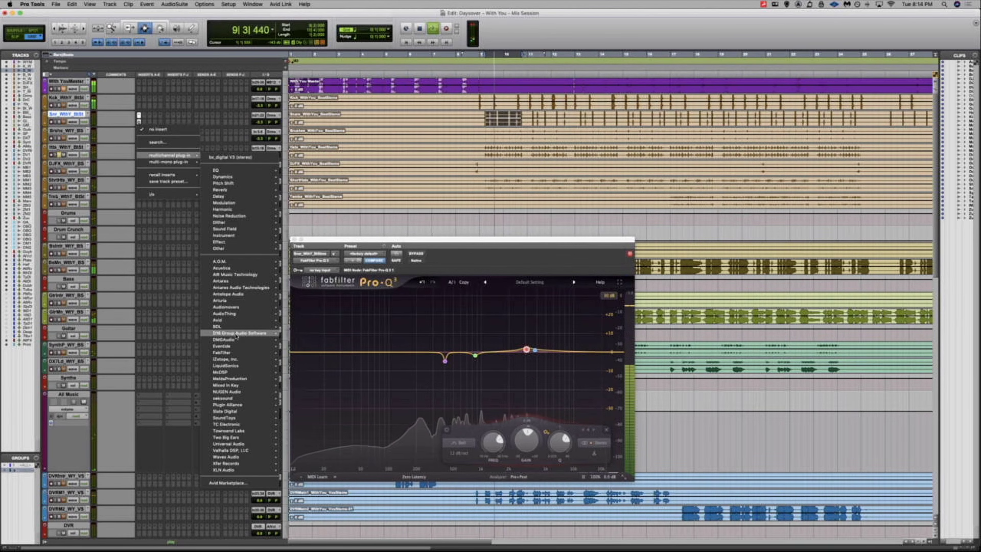
mouse_move(242, 420)
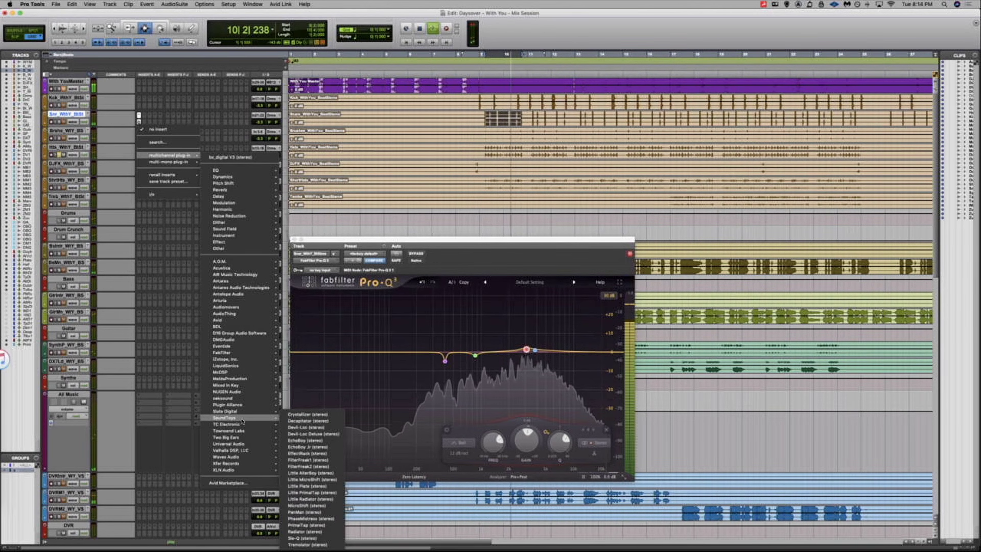
mouse_move(246, 398)
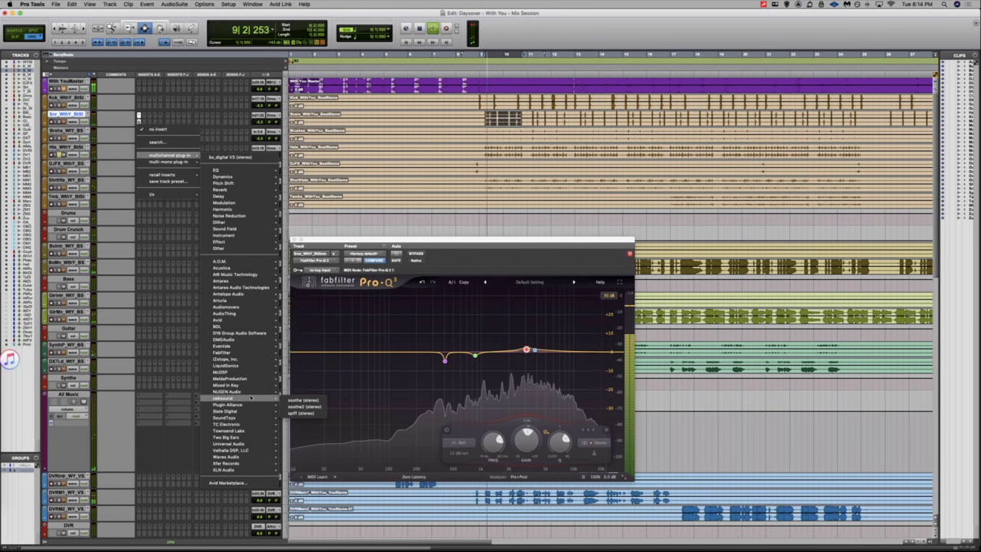
left_click(302, 411)
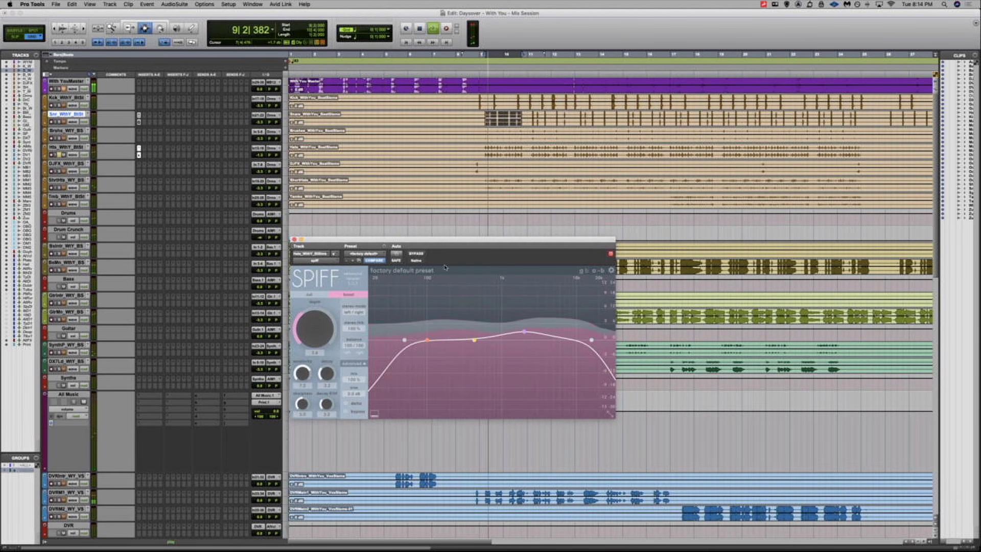
key("super+shift+3")
Try the hihat add definition drum preset in spiff with an adjusted depth, and restore the factory default preset
left_click(438, 273)
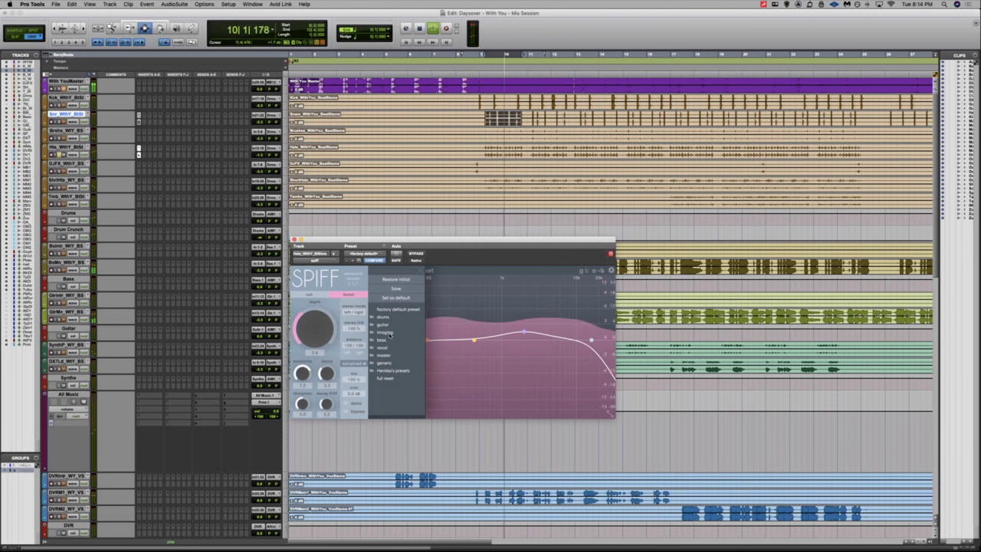
mouse_move(392, 320)
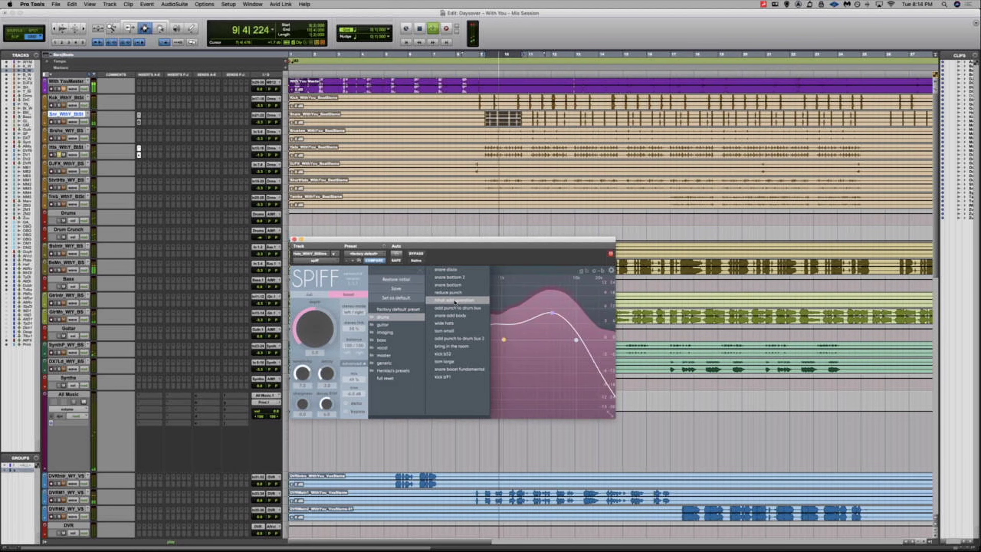
left_click_drag(325, 319, 307, 335)
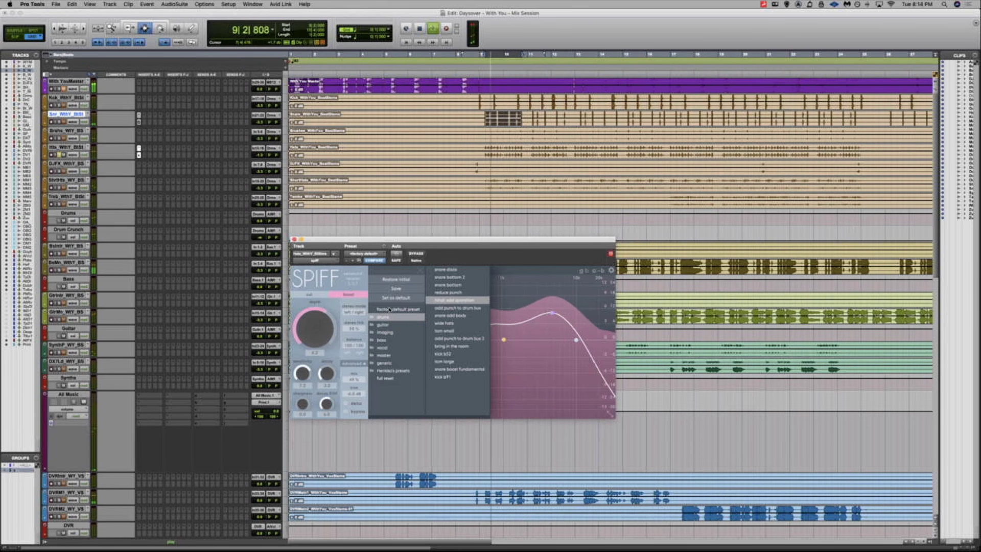
left_click(396, 279)
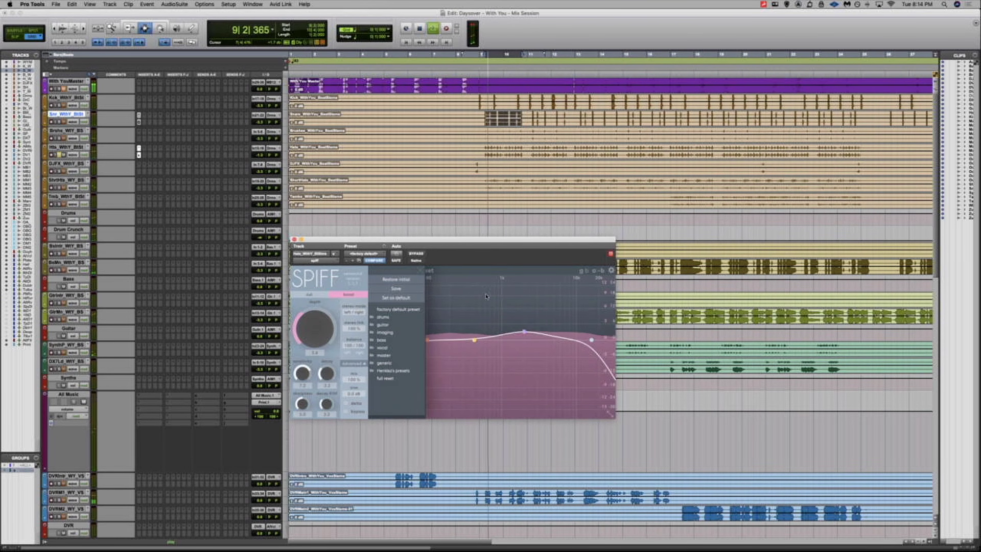
left_click(398, 309)
Shape the spiff curve on the hats: gently raise the mid and upper bands, lower band 1 near 220 Hz, and set the low cut to 147 Hz
left_click_drag(524, 332, 483, 285)
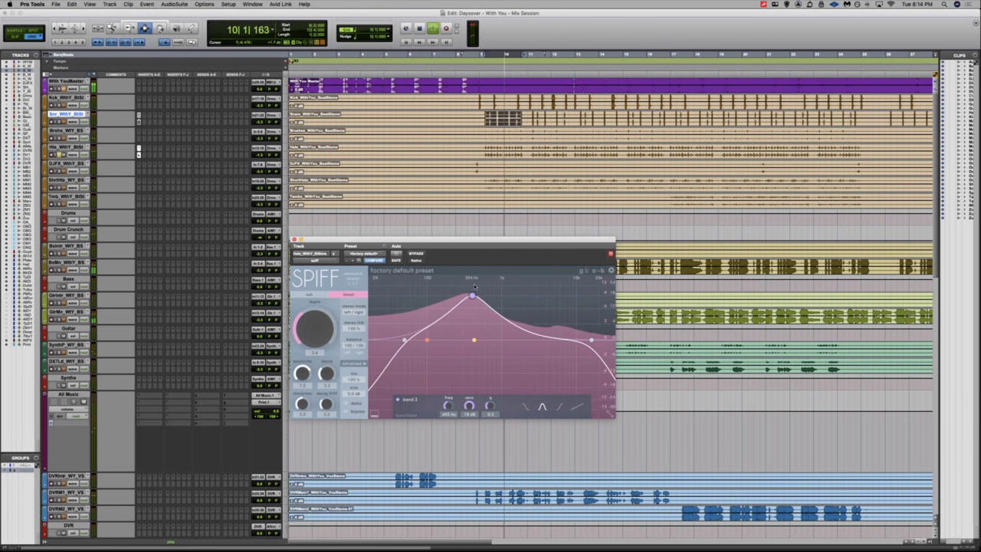
left_click_drag(494, 328, 553, 329)
left_click_drag(427, 340, 452, 309)
left_click_drag(453, 345, 445, 348)
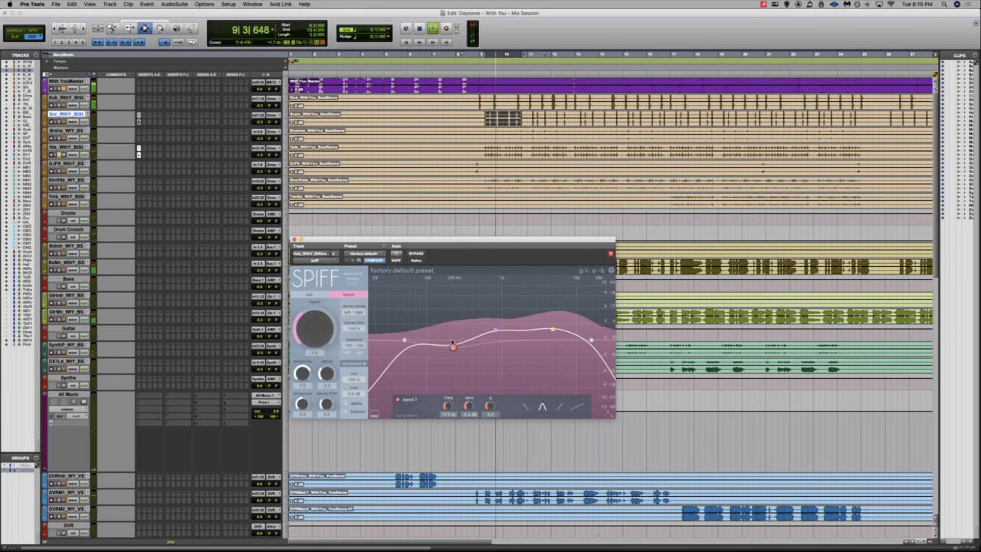
left_click_drag(404, 340, 443, 365)
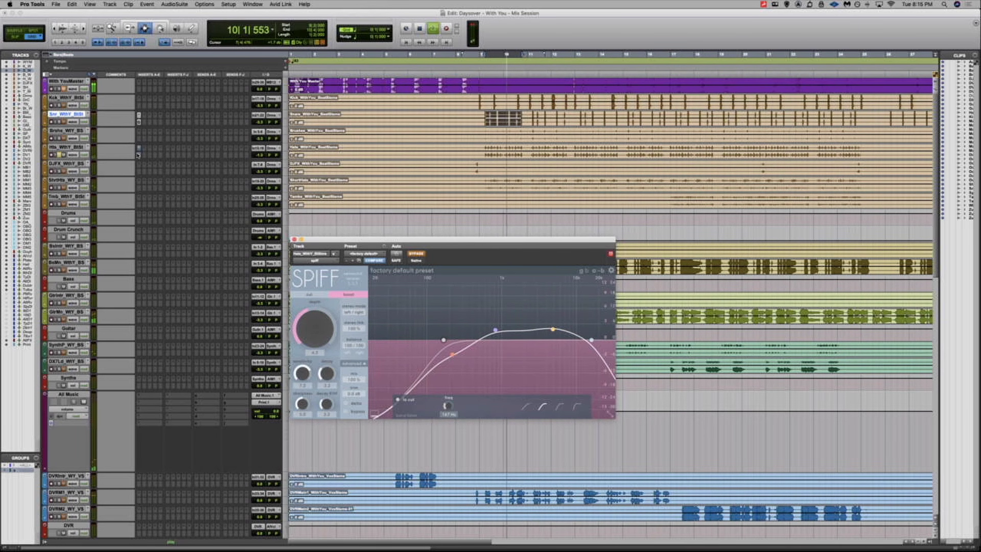
Compare the hats with spiff bypassed and active, listen in the full mix, and close the plug-in window
left_click(139, 154, "super")
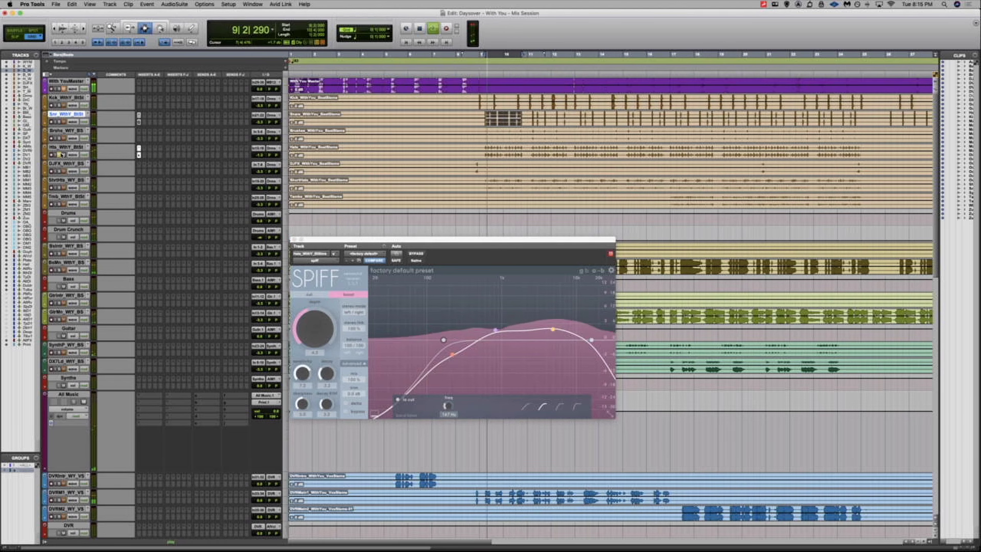
key("super+bracketleft")
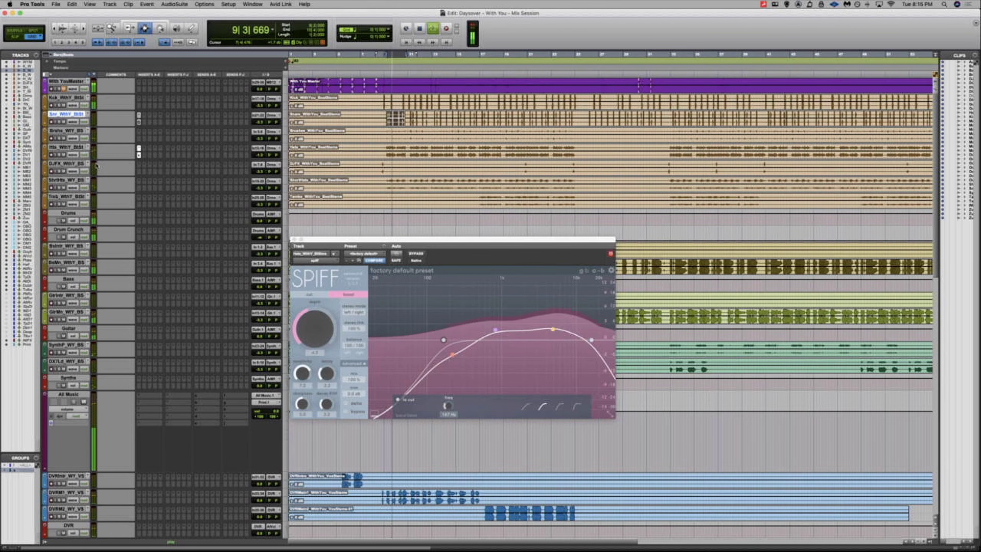
key("space")
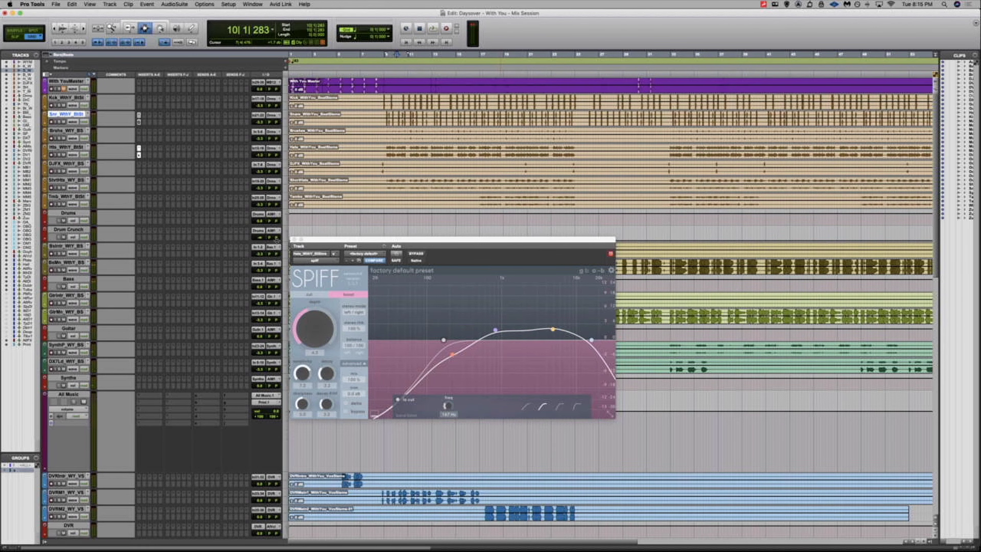
left_click(294, 239)
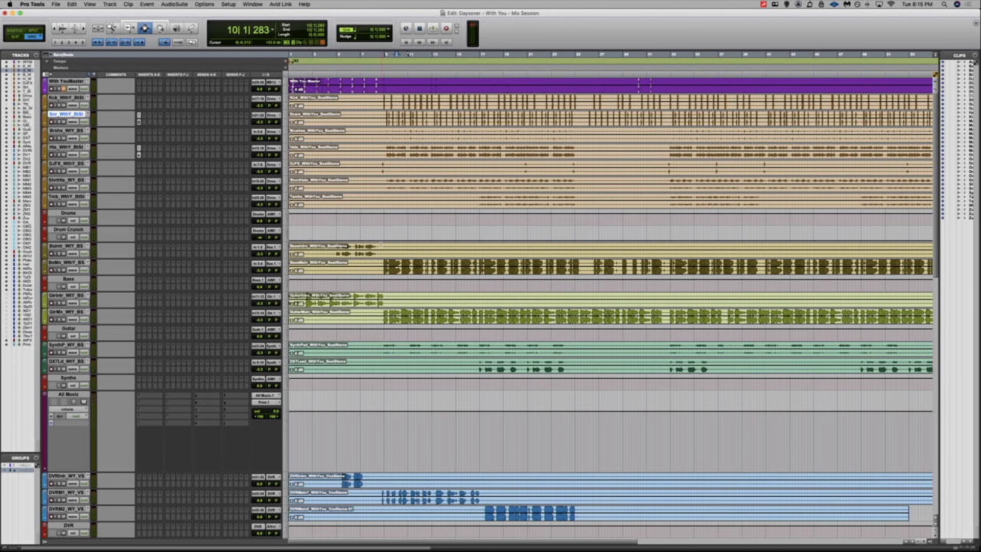
Select bars 9 to 25 across the bass, guitar and synth tracks and play that range with the snare soloed
left_click(386, 247)
left_click_drag(386, 247, 574, 370)
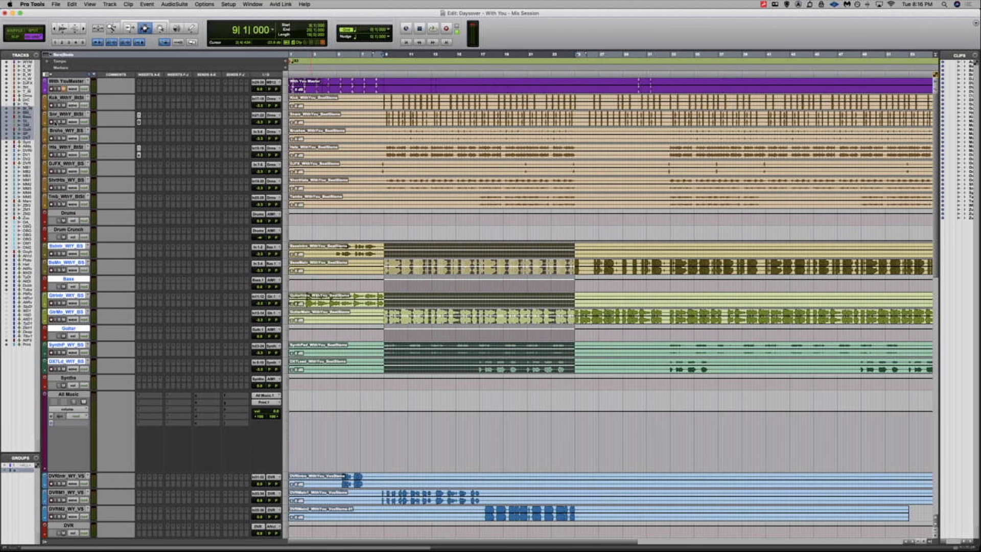
key("space")
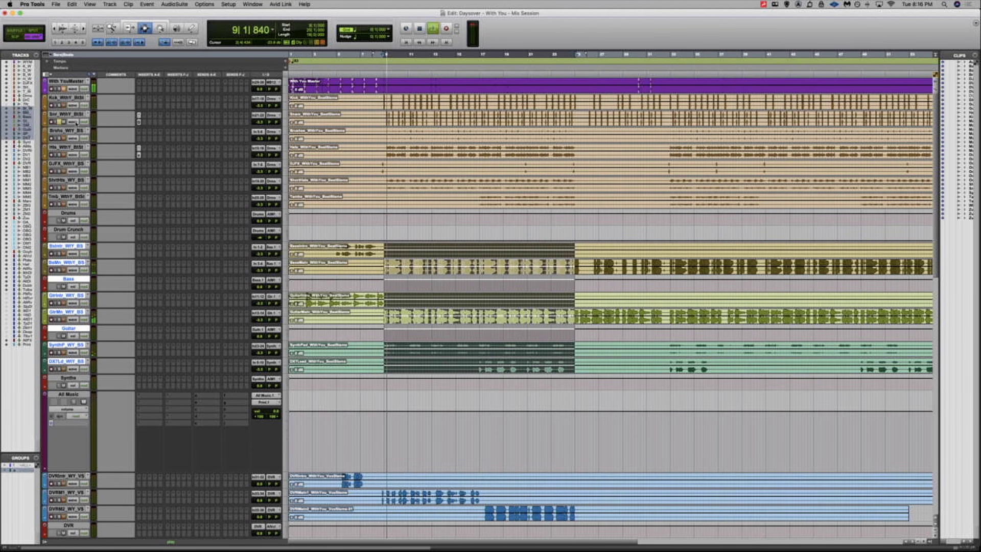
Add a low-frequency cut of about 5 dB around 100 Hz in the snare equalizer and close its window
left_click(143, 122)
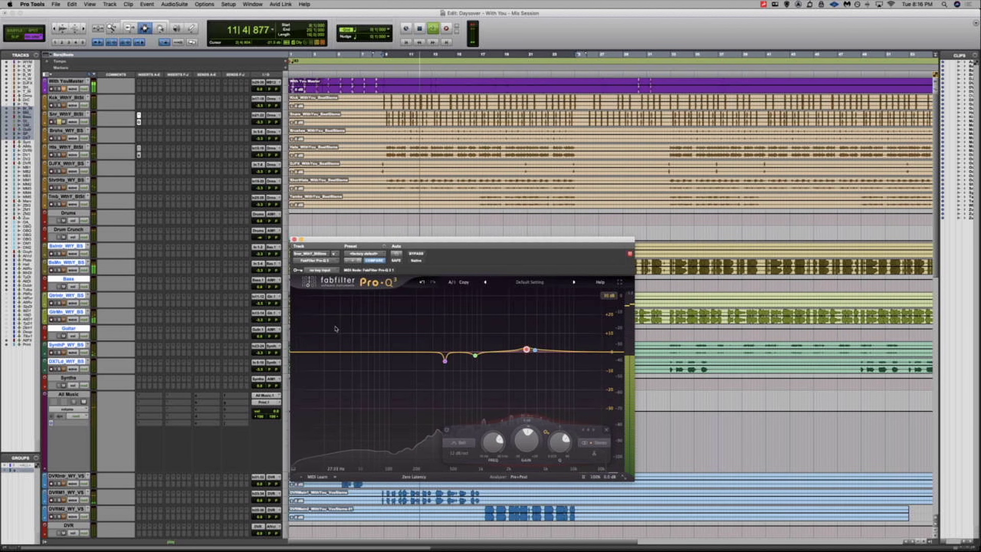
left_click_drag(350, 350, 399, 358)
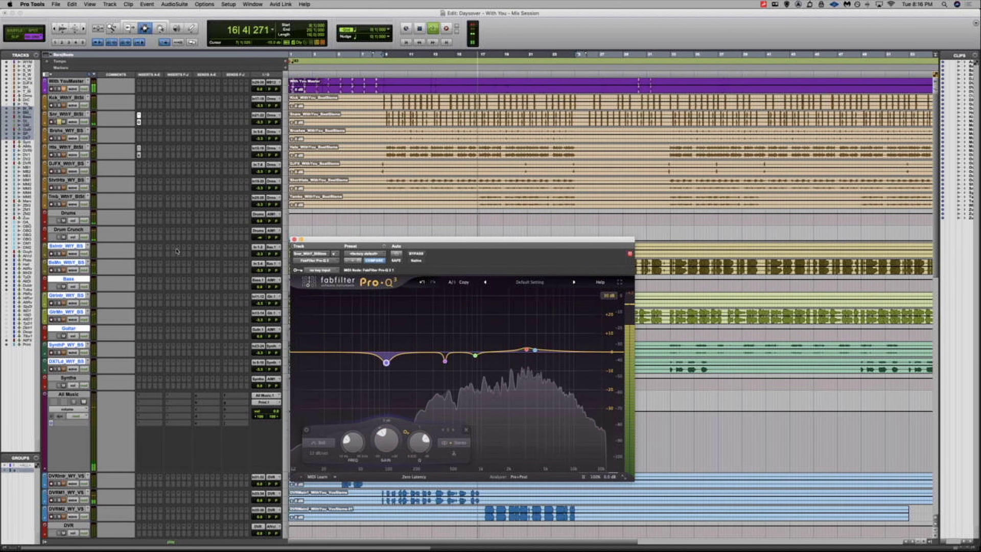
left_click(139, 123)
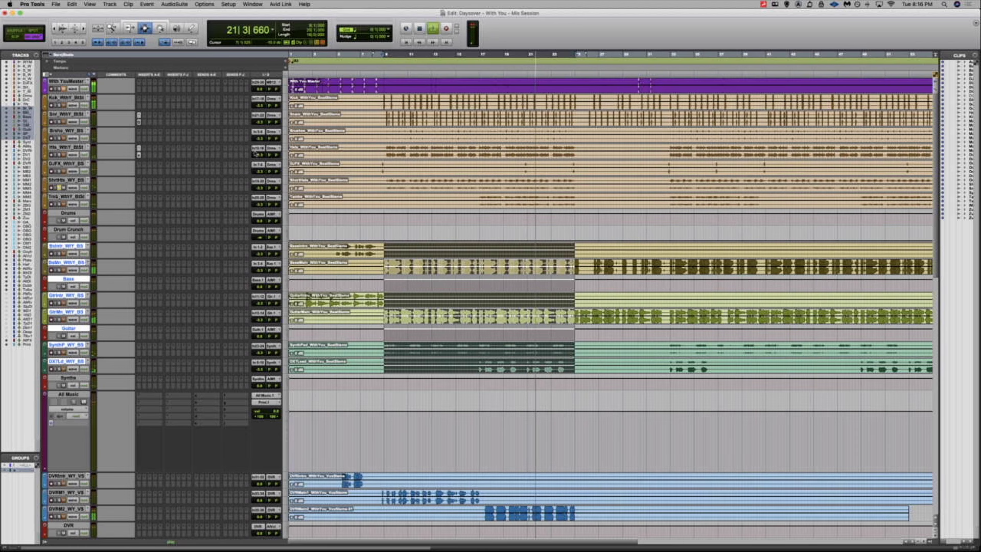
Adjust the short hats track's volume, and play the soloed tambourine track from bar 17
left_click(257, 187)
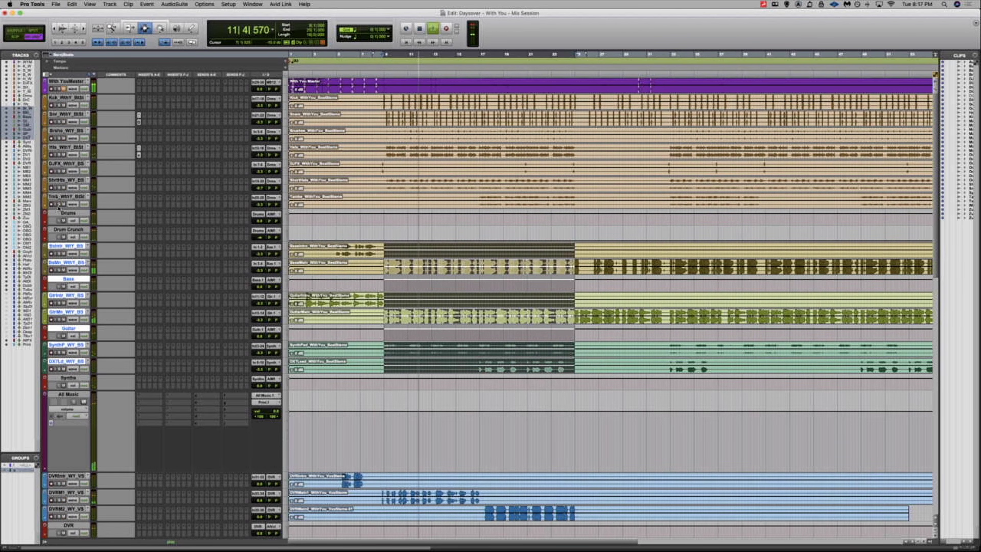
left_click(480, 200)
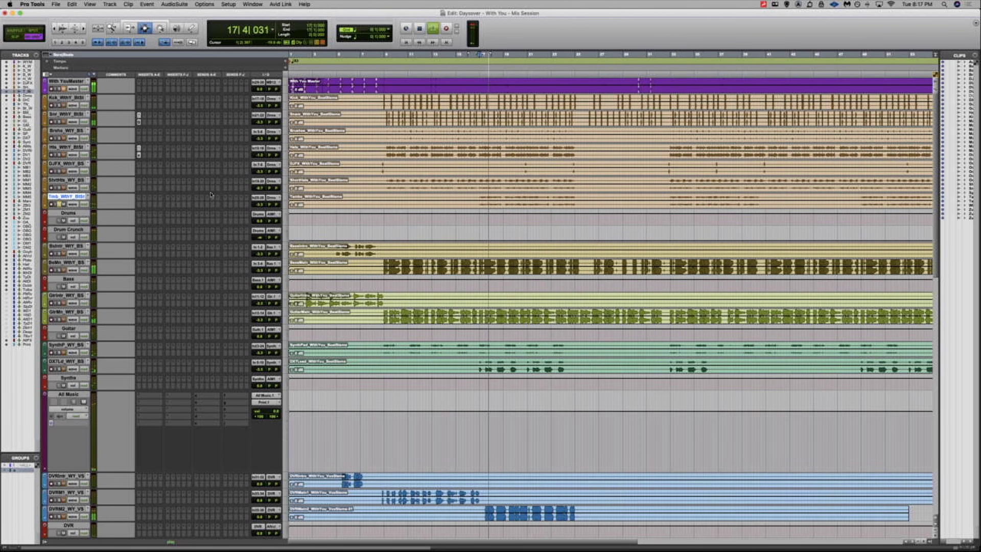
Insert the stereo bx_control V2 plug-in on the tambourine track and set its stereo width to 113%
left_click(151, 206)
mouse_move(169, 205)
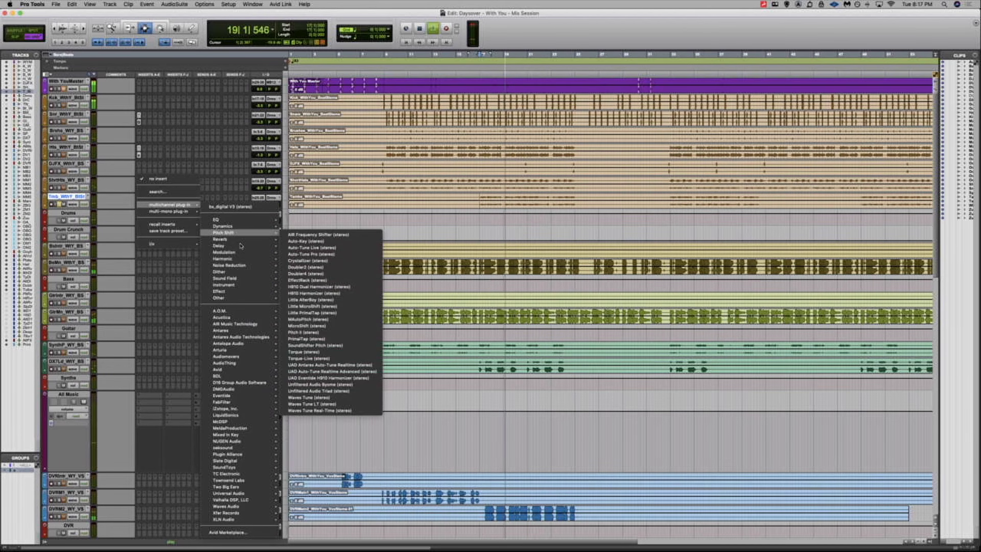
mouse_move(240, 245)
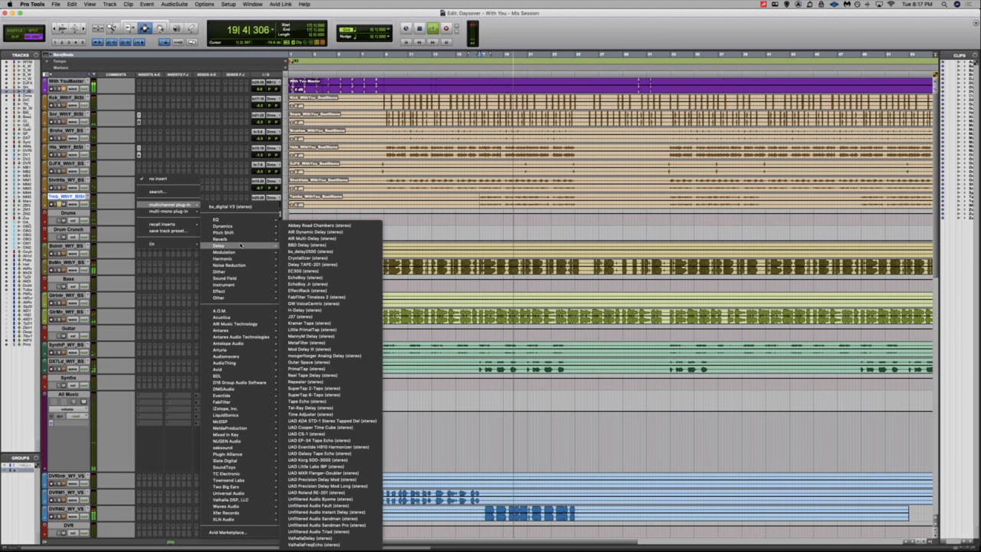
mouse_move(232, 278)
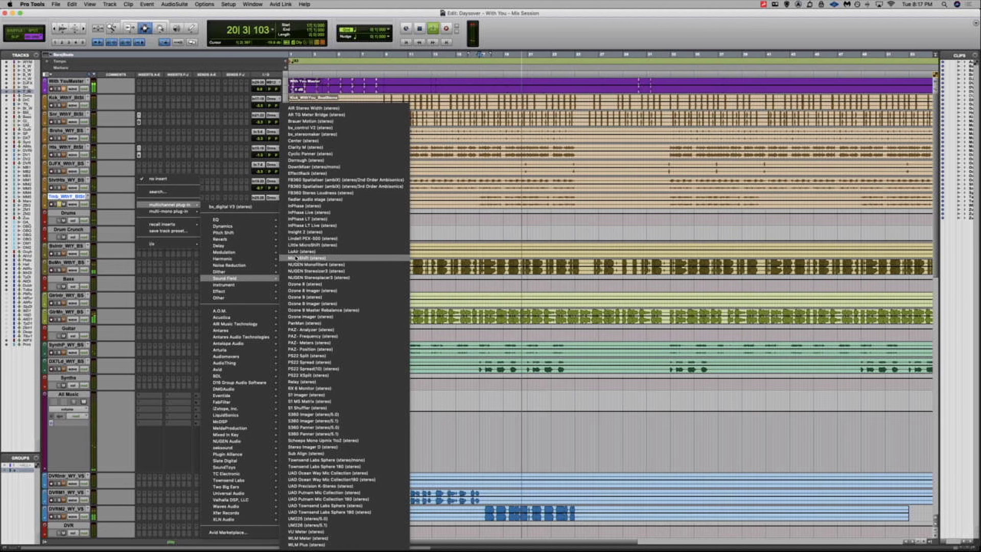
key("Escape")
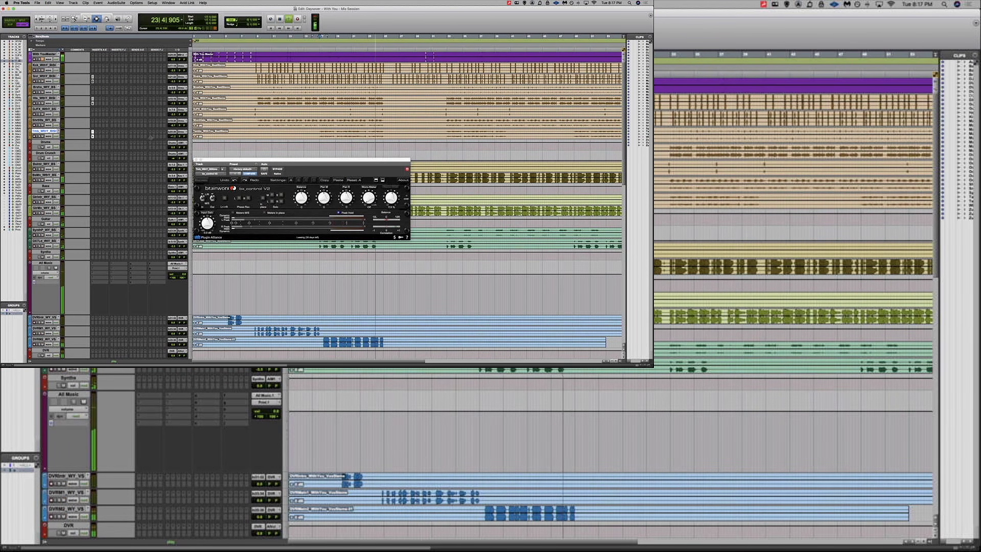
Raise the tambourine track's volume to +1.2 dB, and replay the mix from bar 9 with the plug-in window closed
left_click(172, 136)
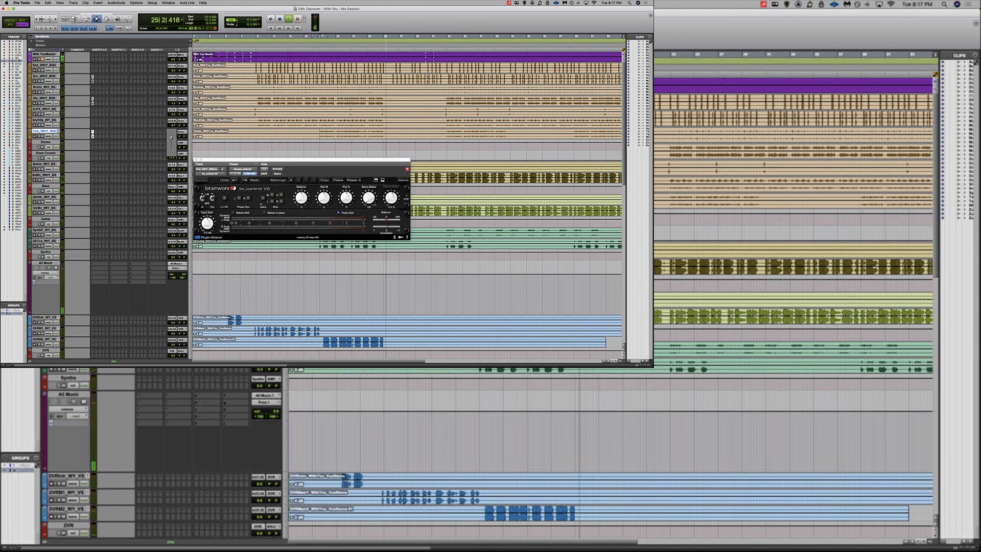
key("space")
key("space")
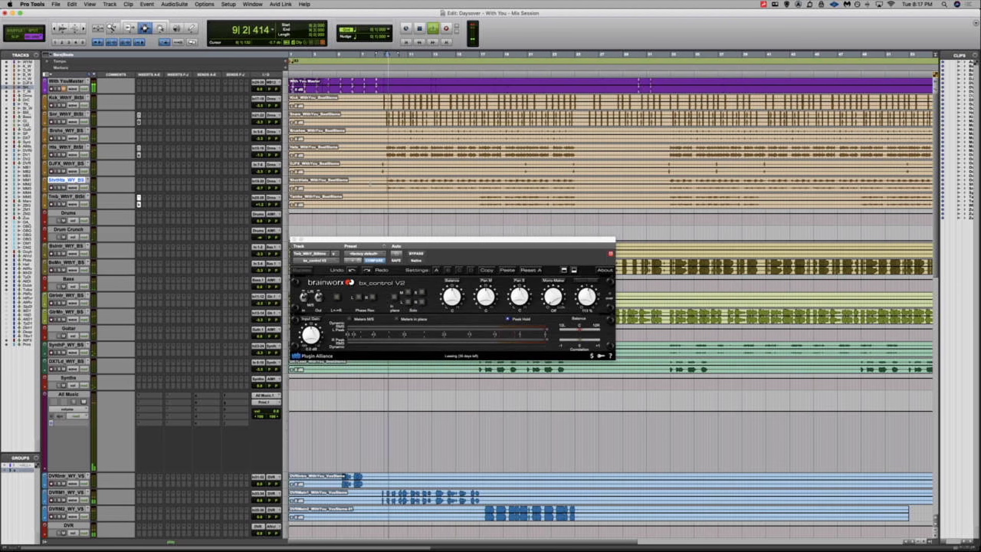
key("super+w")
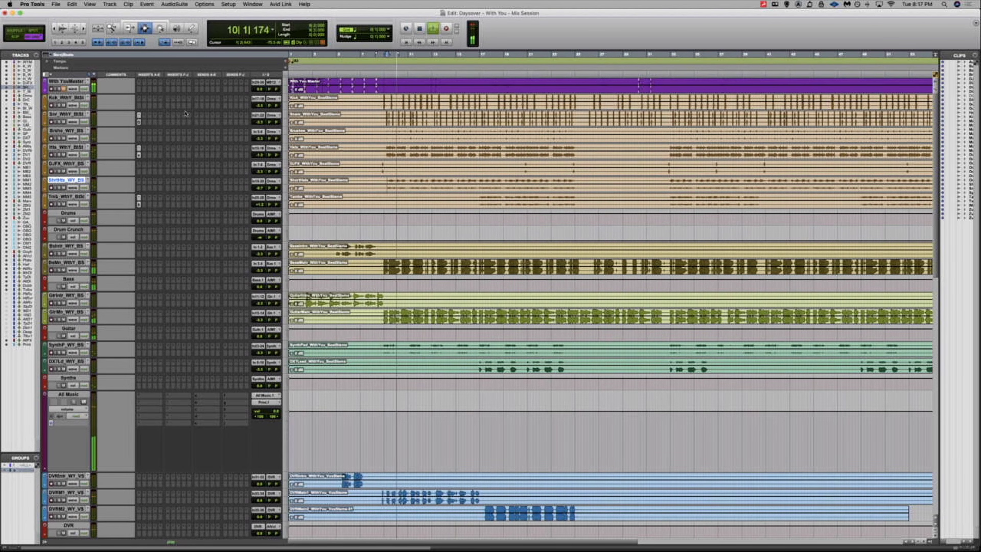
Raise the kick track's volume to -0.7 dB, then solo it and insert a stereo FabFilter Pro-Q 3
left_click(258, 105)
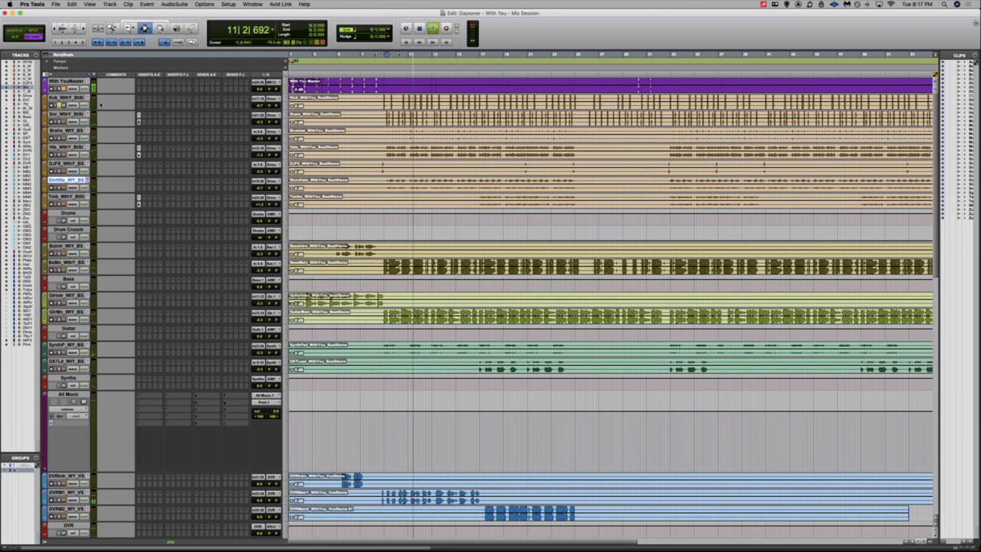
left_click(149, 81)
mouse_move(182, 105)
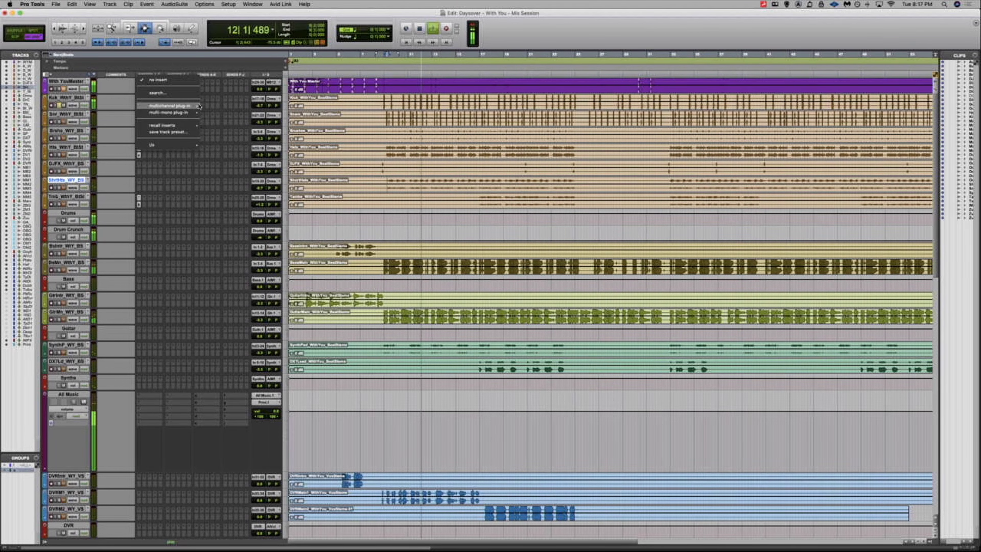
mouse_move(277, 126)
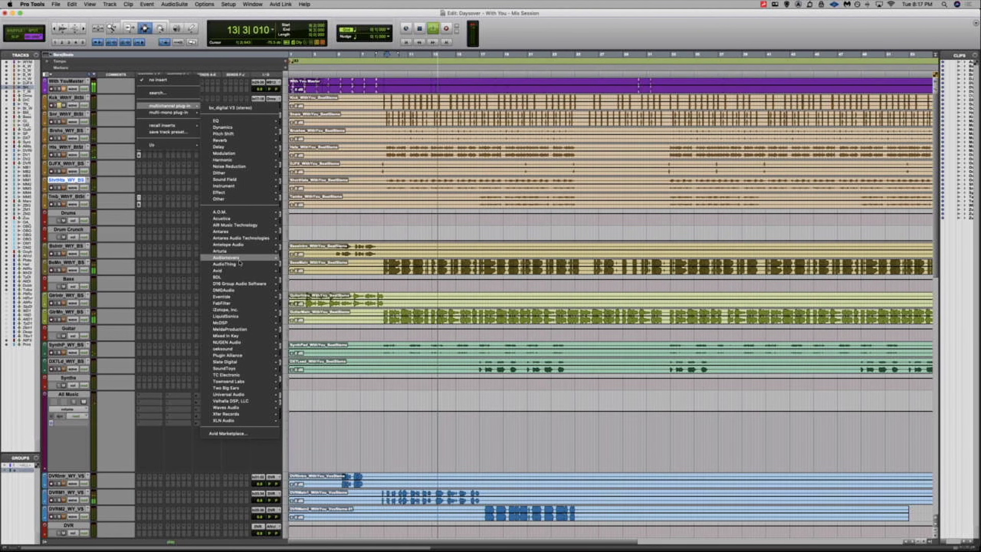
mouse_move(230, 303)
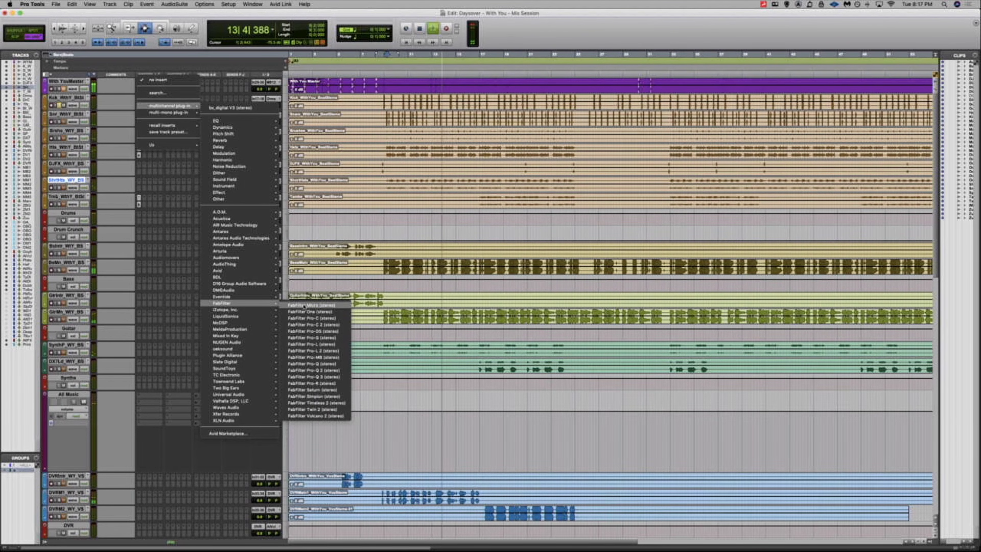
left_click(313, 377)
Stop playback, select bars 9 to 13 across the drum tracks and play that passage
key("space")
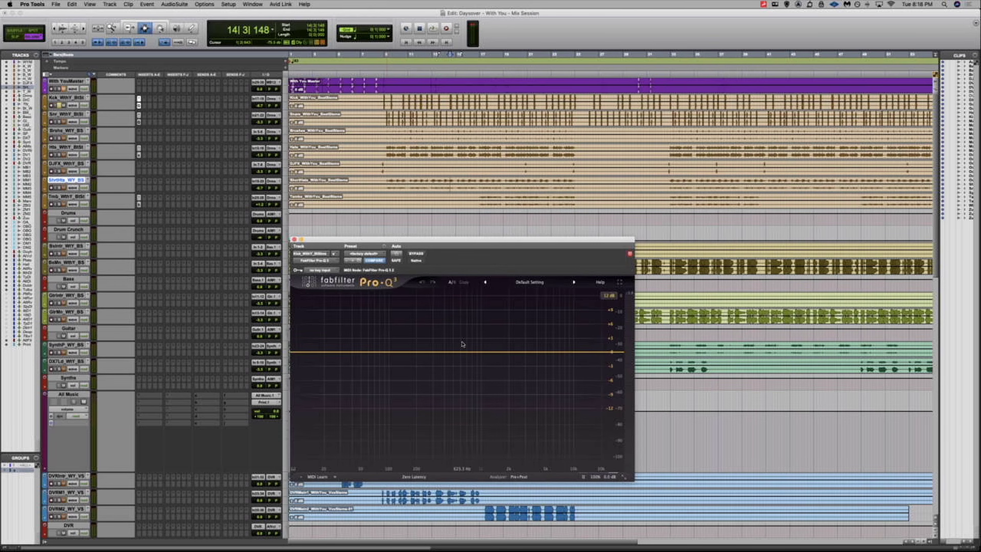
left_click_drag(382, 97, 432, 208)
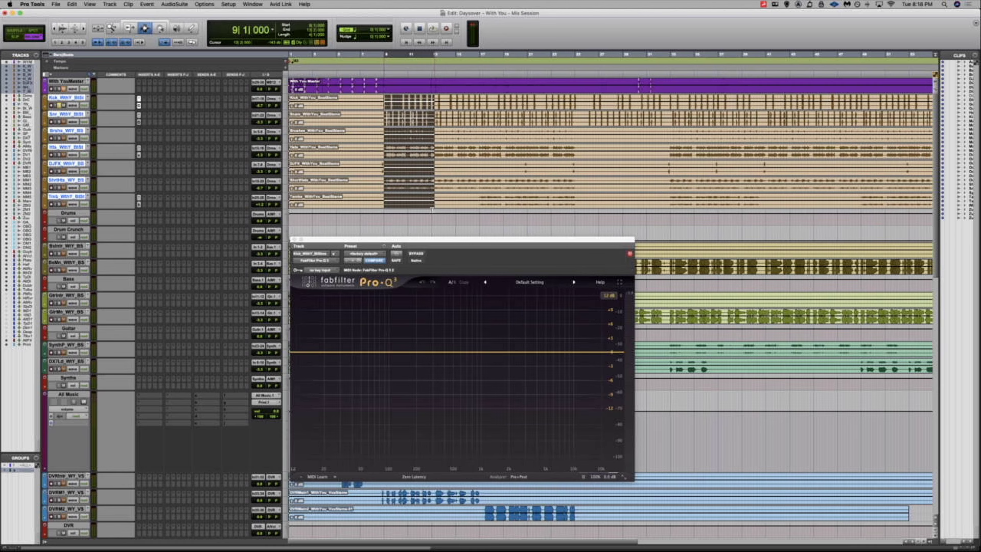
key("space")
Sweep a strongly boosted band through the kick EQ's low mids and settle it as a cut of about 2 dB near 700 Hz
left_click(409, 350)
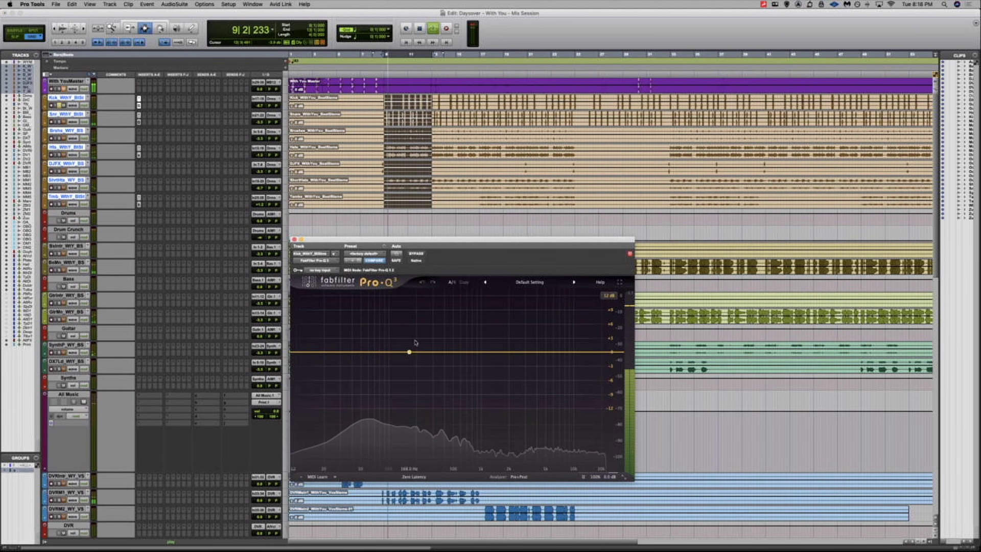
left_click_drag(410, 352, 455, 229)
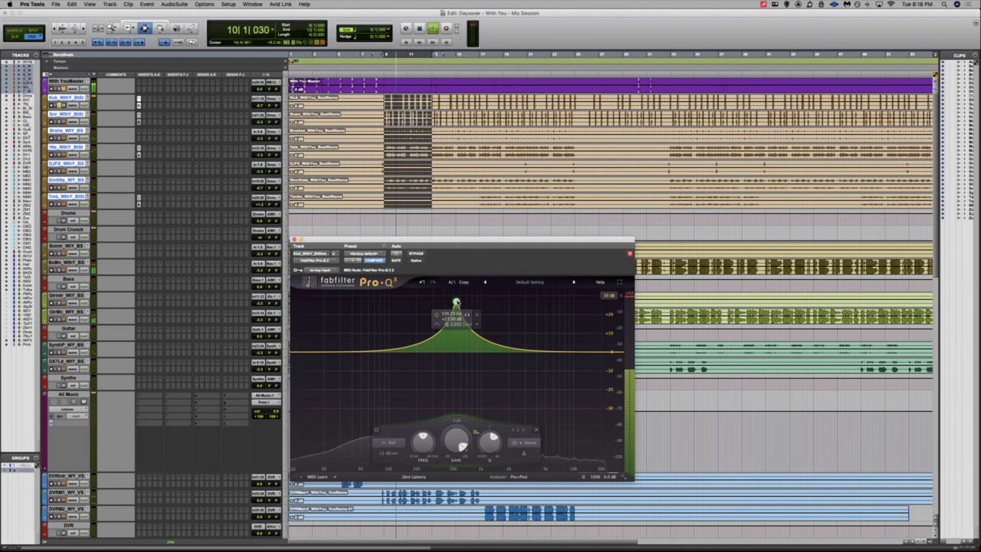
left_click_drag(456, 301, 447, 299)
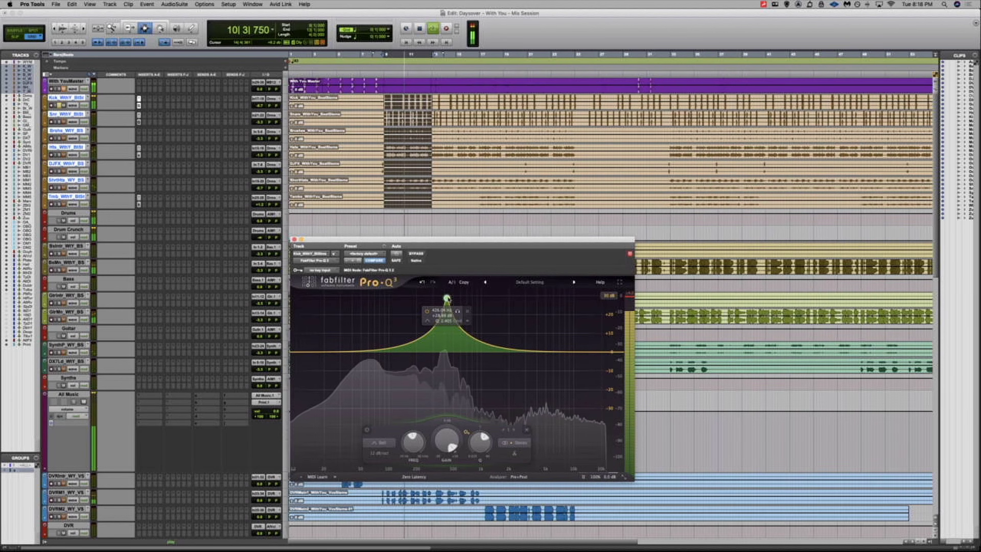
key("space")
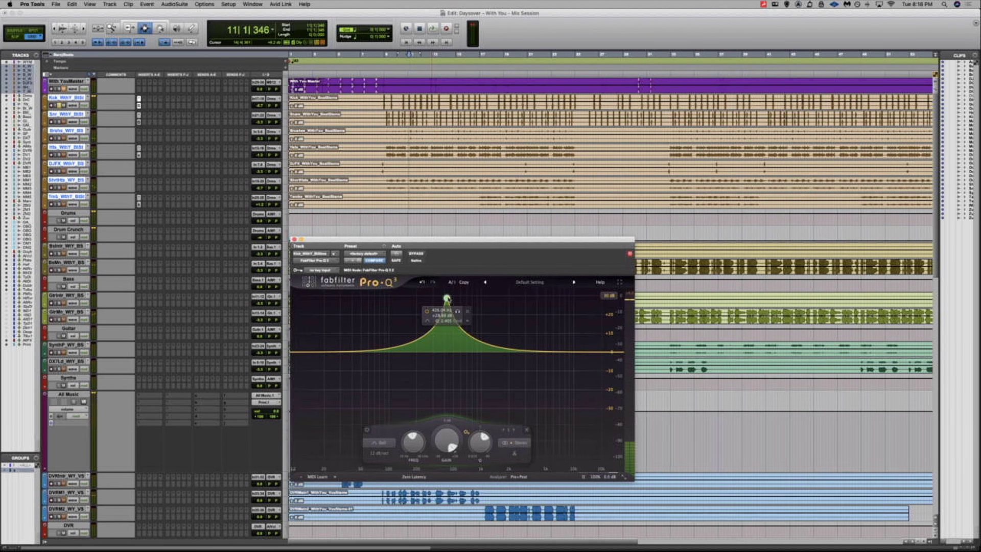
key("space")
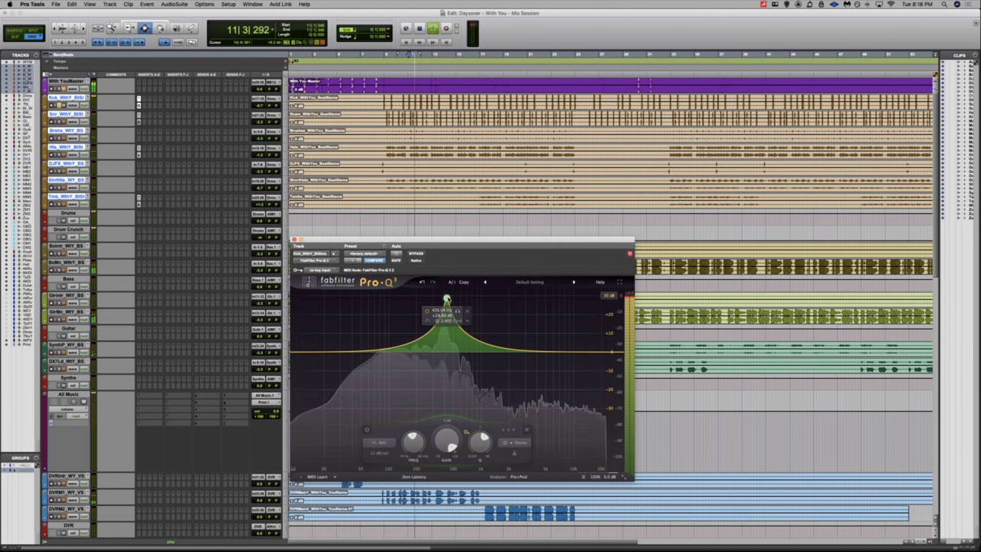
left_click_drag(447, 299, 441, 408)
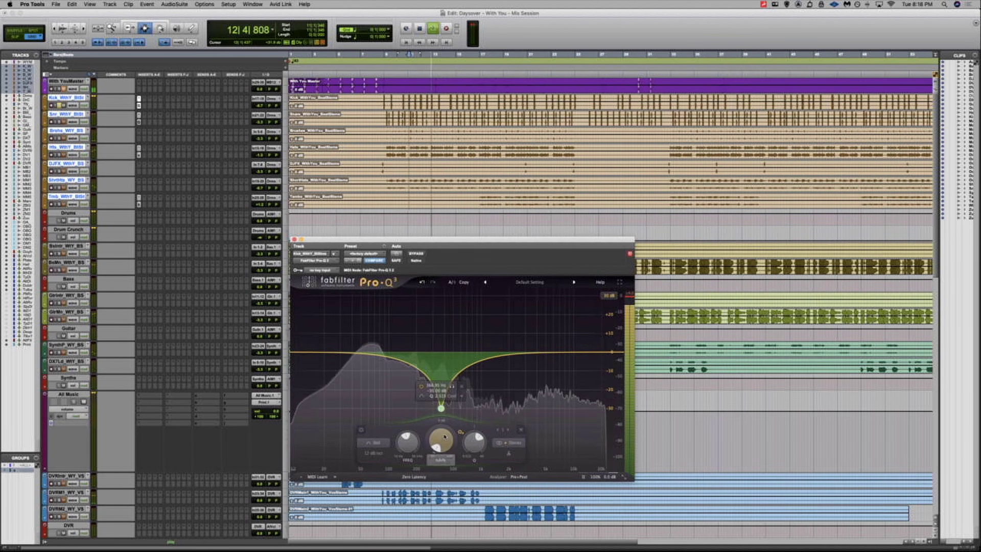
left_click_drag(441, 408, 466, 356)
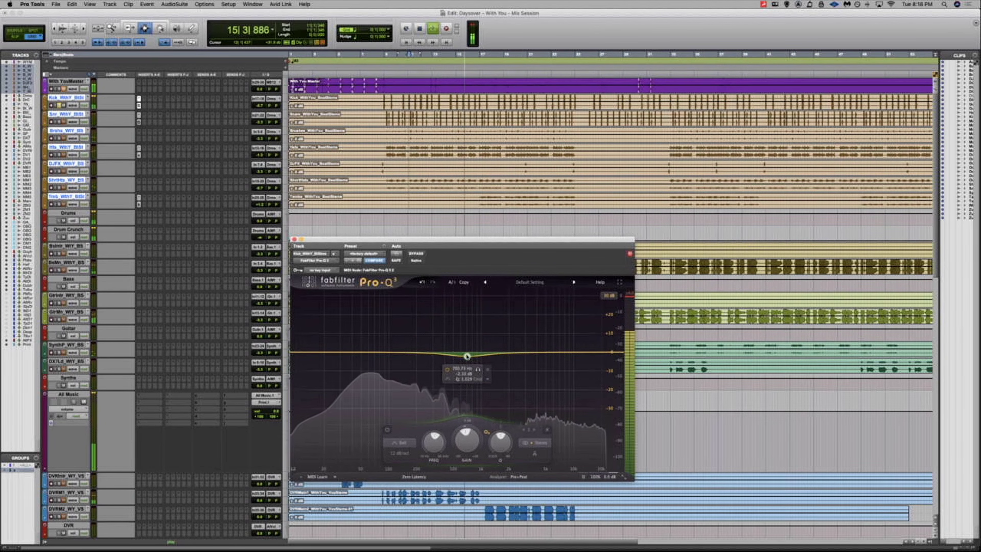
Add two gentle low-end boosts to the kick EQ, about 2 dB near 102 Hz and a slight one near 57 Hz
left_click_drag(368, 352, 389, 311)
left_click_drag(413, 437, 415, 401)
mouse_move(390, 308)
left_mouse_down()
mouse_move(408, 330)
mouse_move(404, 308)
mouse_move(387, 303)
left_mouse_up()
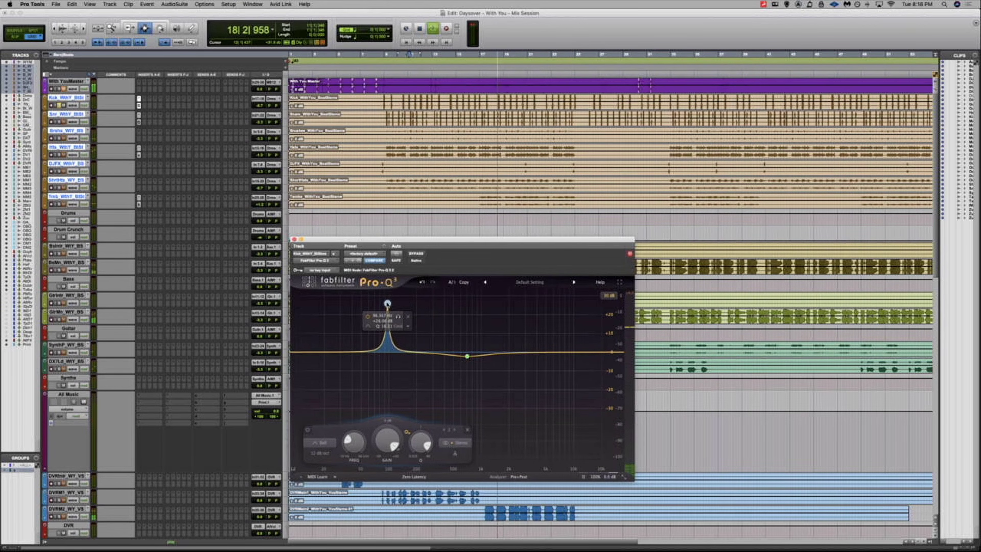
left_click_drag(386, 304, 366, 349)
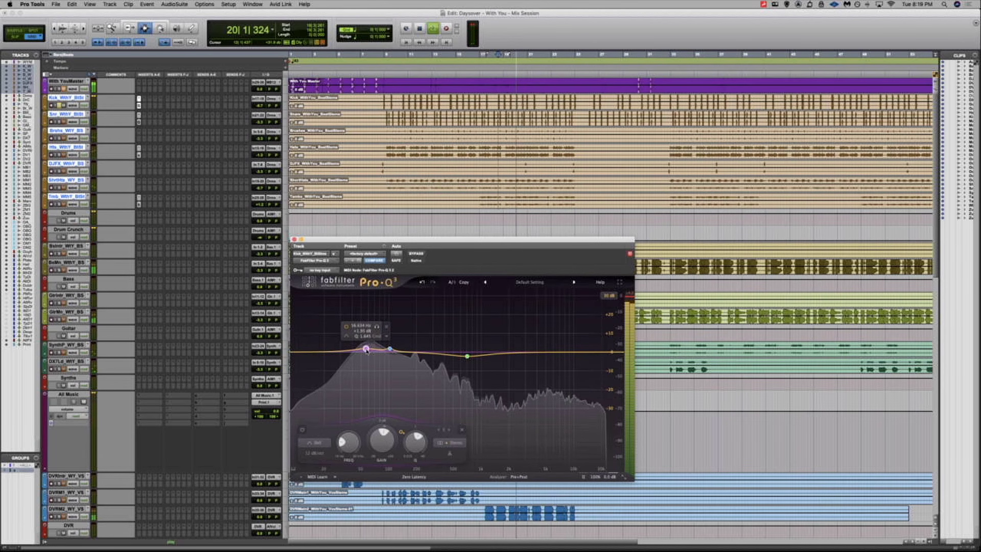
Add a narrow cut of about 3 dB near 247 Hz and a slight upper-mid boost, then close the kick EQ
mouse_move(433, 352)
left_mouse_down()
mouse_move(408, 327)
mouse_move(416, 299)
mouse_move(431, 355)
mouse_move(417, 354)
left_mouse_up()
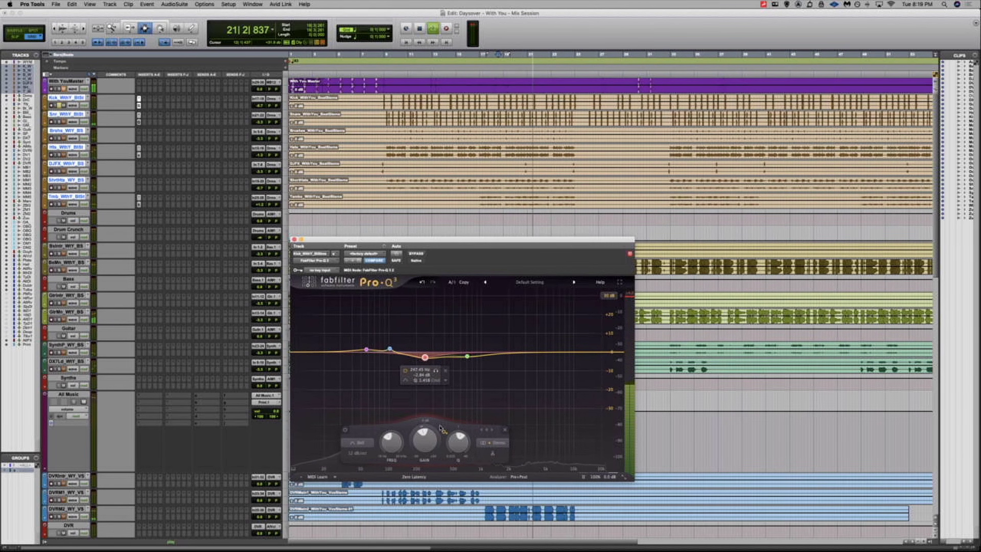
scroll(416, 354, "up", 5)
mouse_move(511, 352)
left_mouse_down()
mouse_move(508, 317)
mouse_move(524, 351)
left_mouse_up()
key("space")
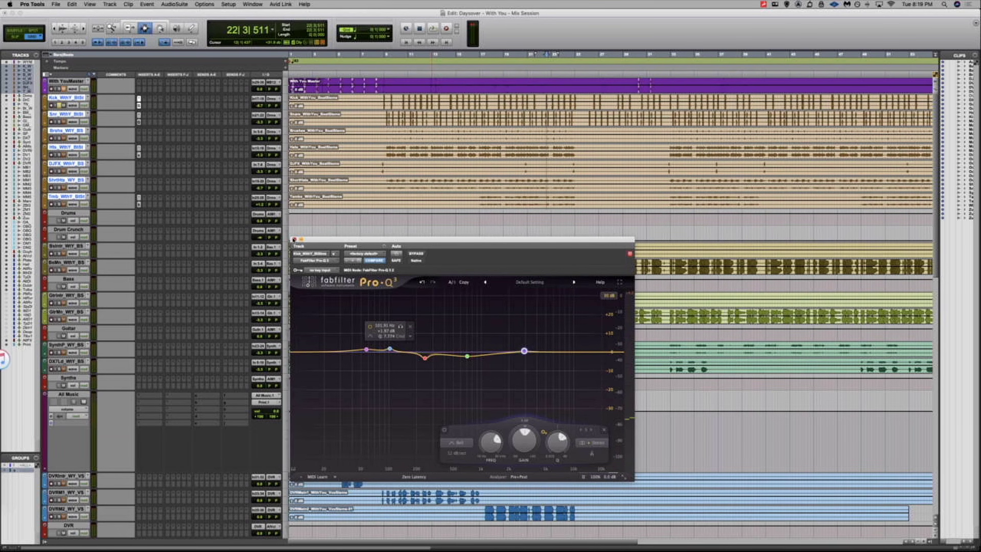
left_click(294, 239)
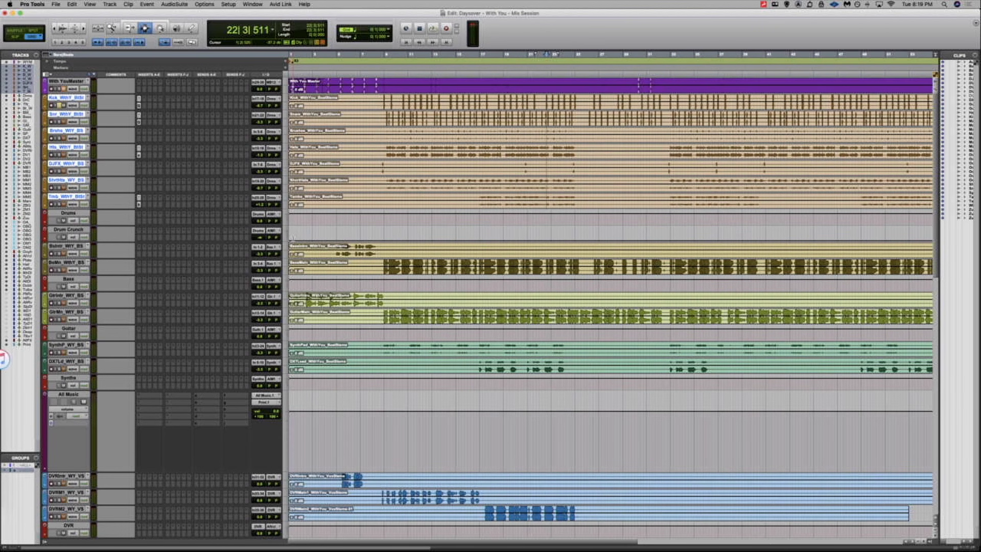
Play the full mix with the kick unsoloed from just before bar 9, and raise the hi-hat track's volume to +1.2 dB
key("space")
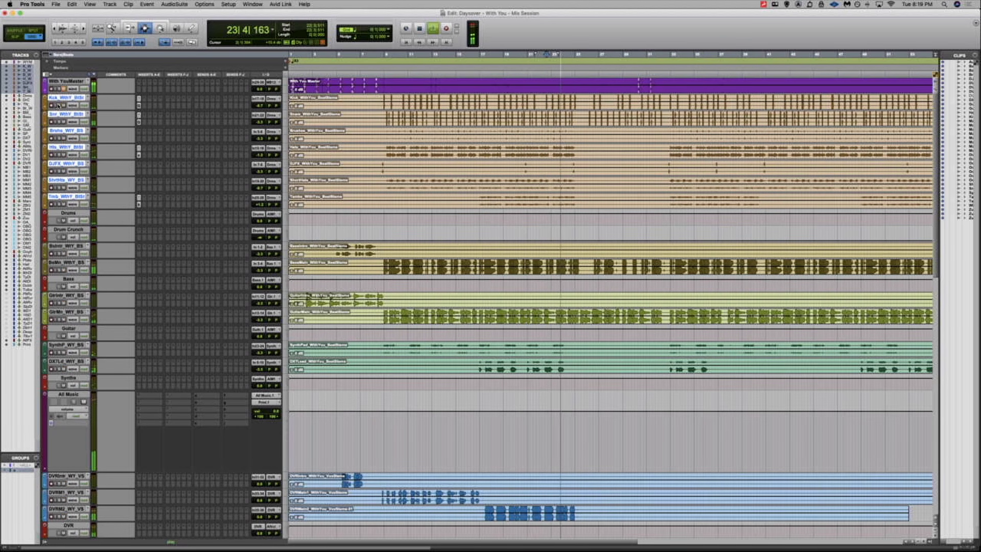
key("super+bracketleft")
left_click(333, 134)
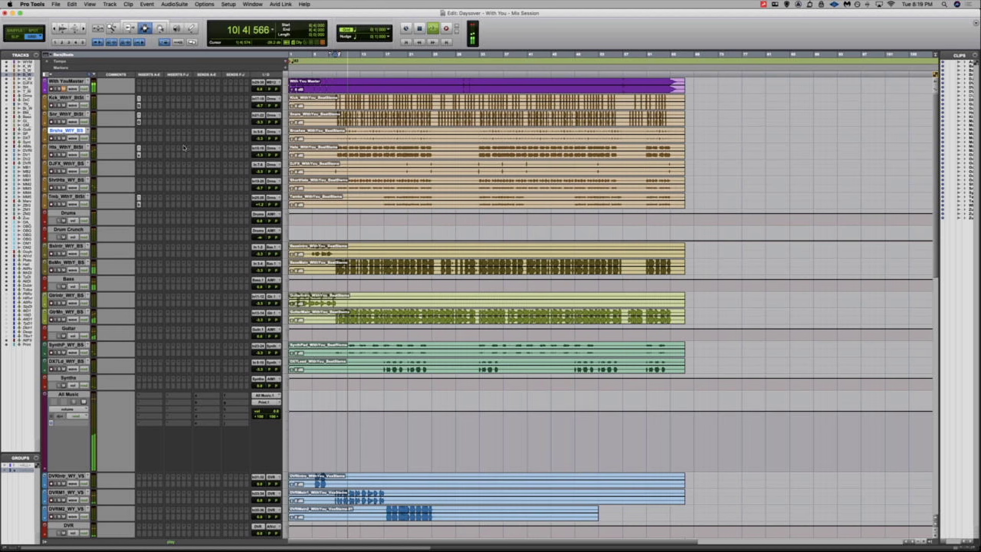
left_click(259, 154)
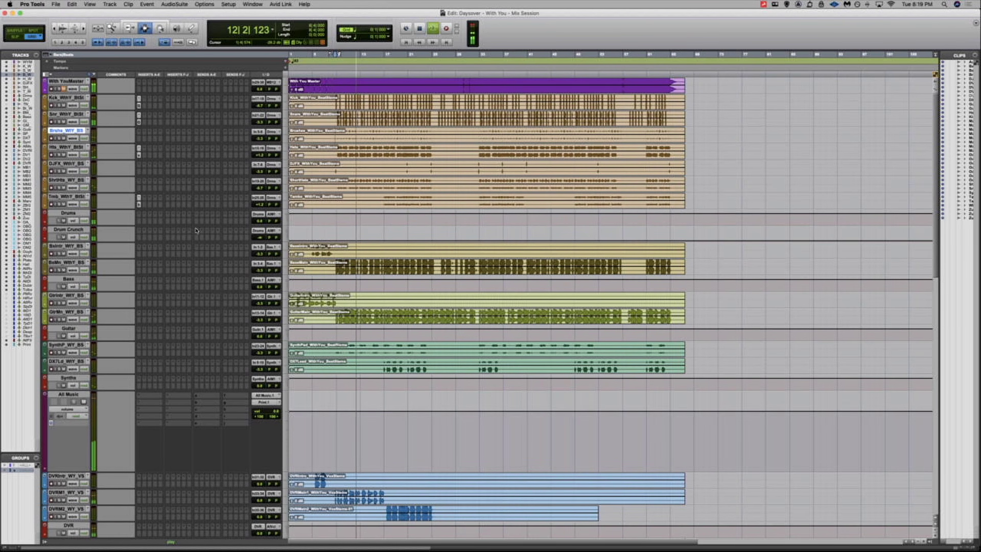
Solo the intro and main bass tracks and listen to the intro bass from about bar 5
left_click(64, 252)
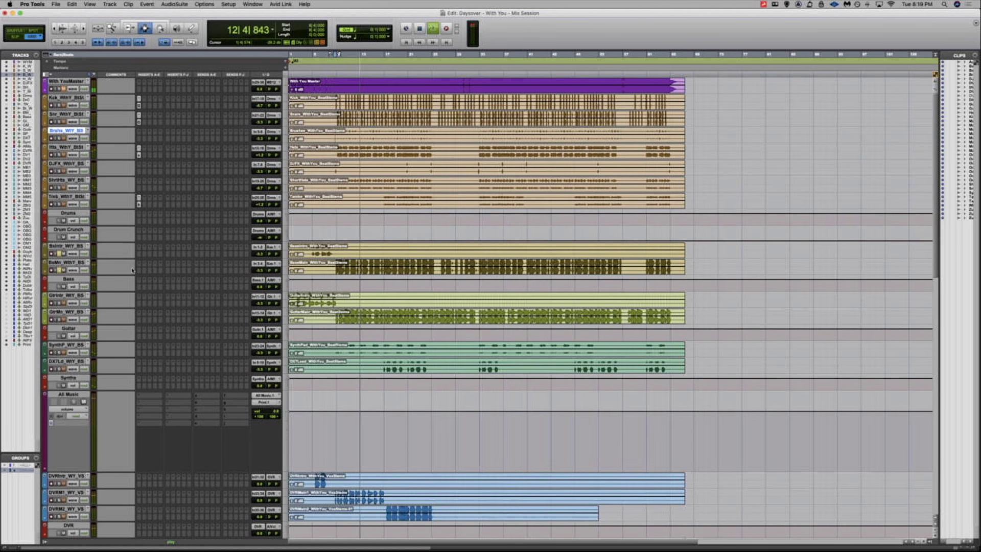
key("super+bracketright")
key("super+bracketright")
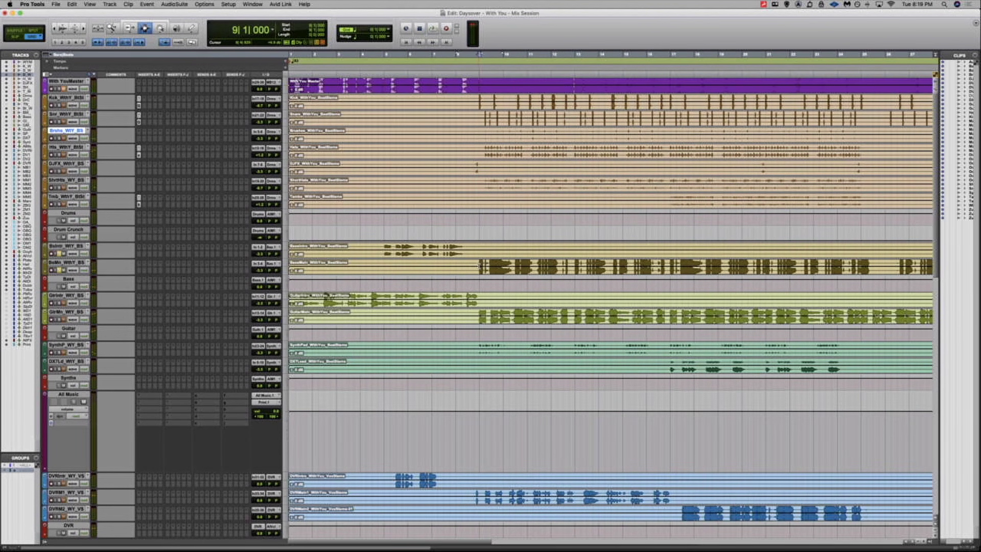
left_click(389, 250)
key("space")
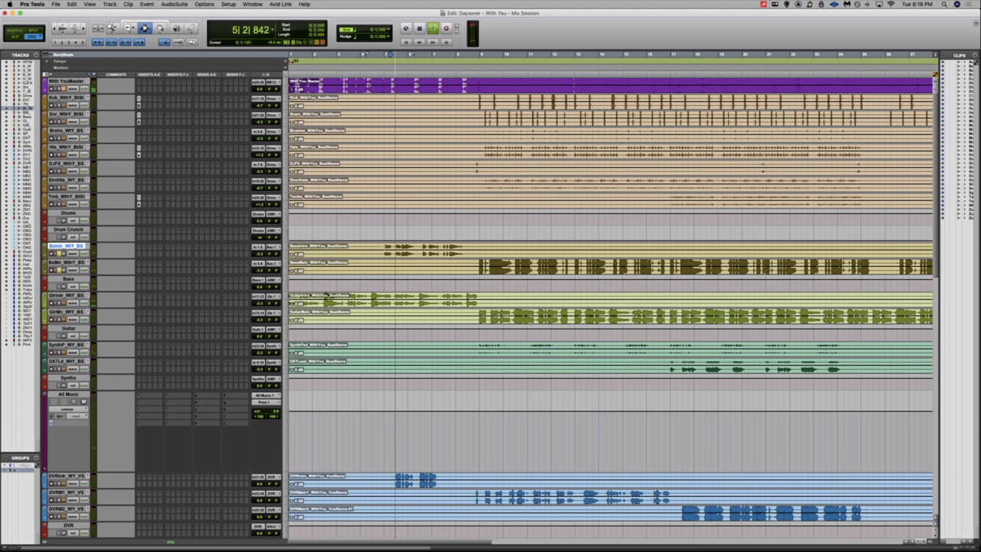
key("space")
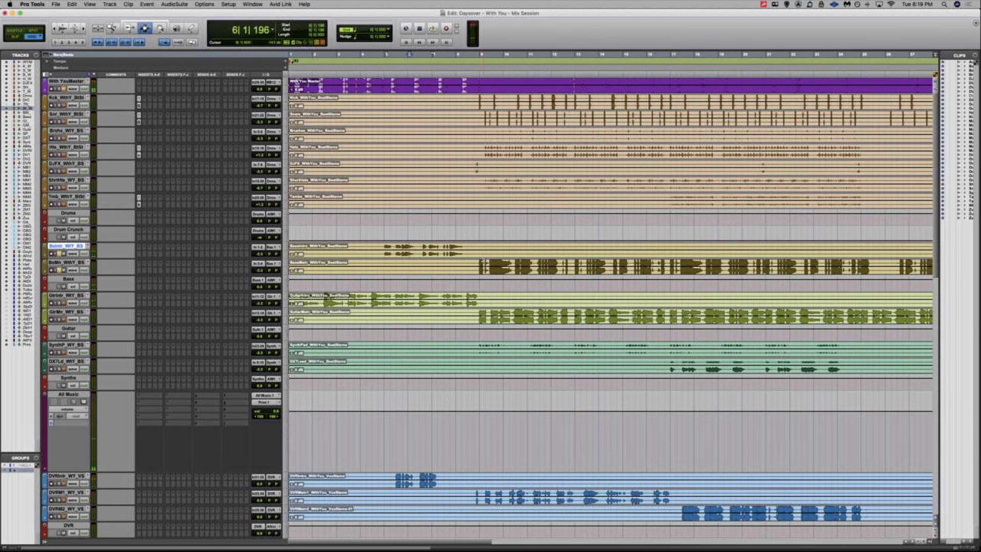
Play the main bass from bar 9 to about bar 13 and insert a stereo Soundtoys Devil-Loc Deluxe on its track
left_click_drag(479, 267, 564, 266)
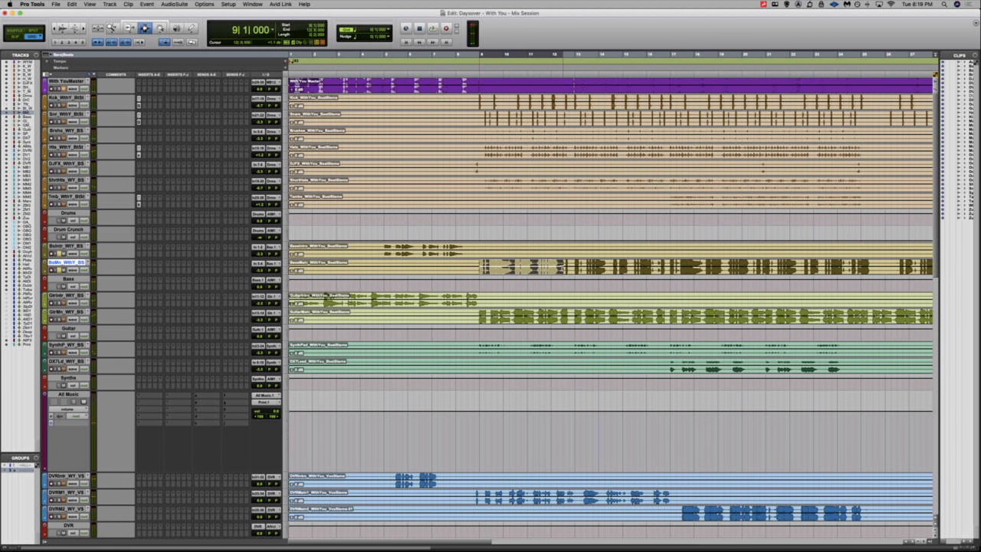
key("space")
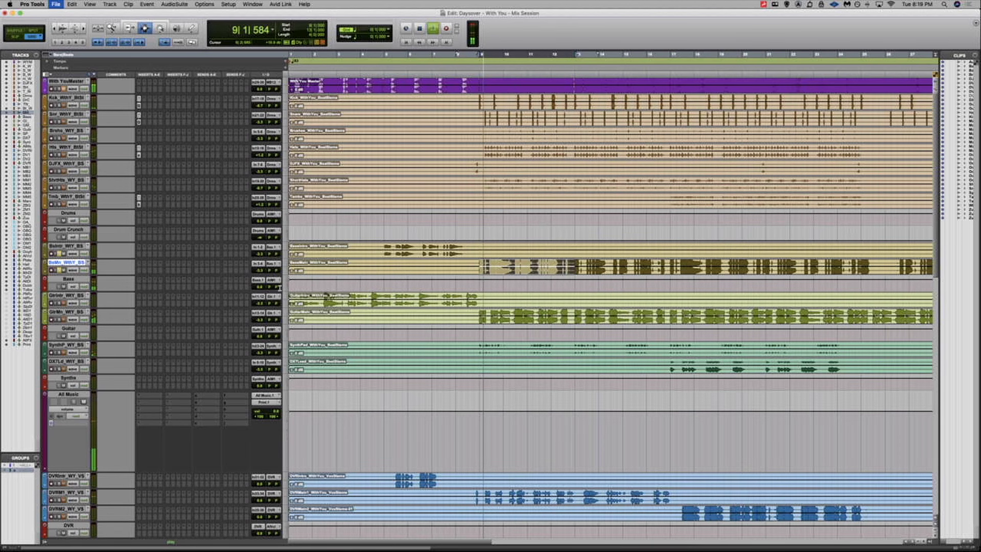
left_click(149, 263)
mouse_move(168, 270)
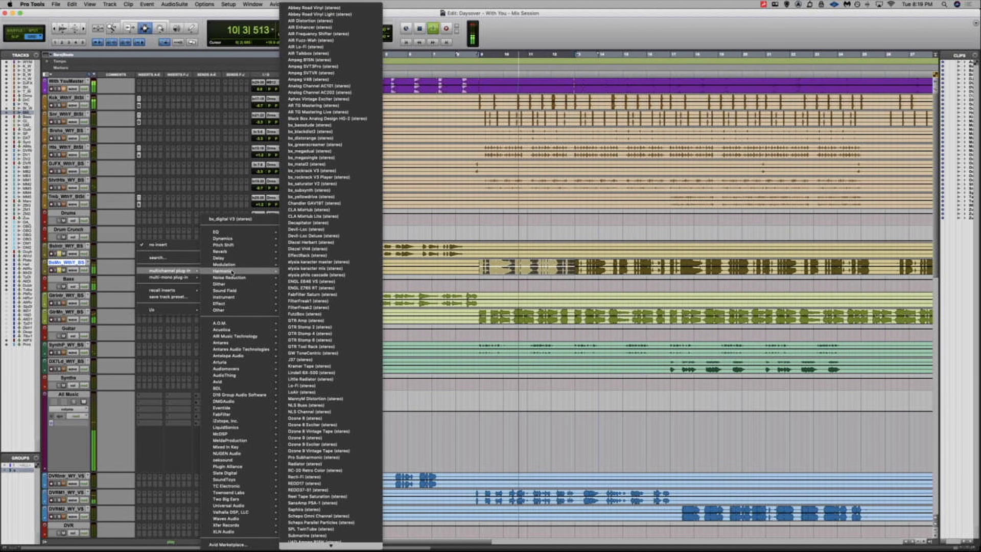
mouse_move(231, 278)
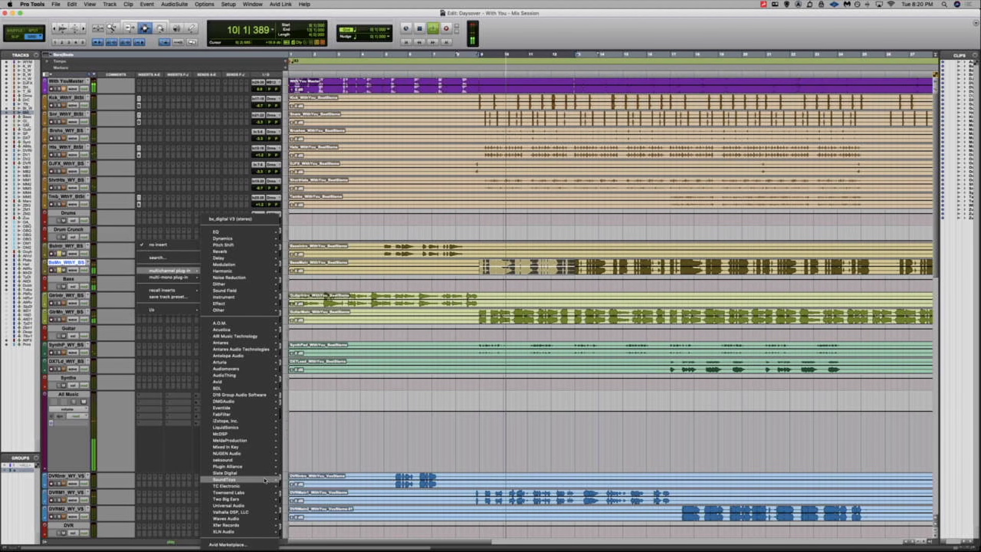
mouse_move(265, 479)
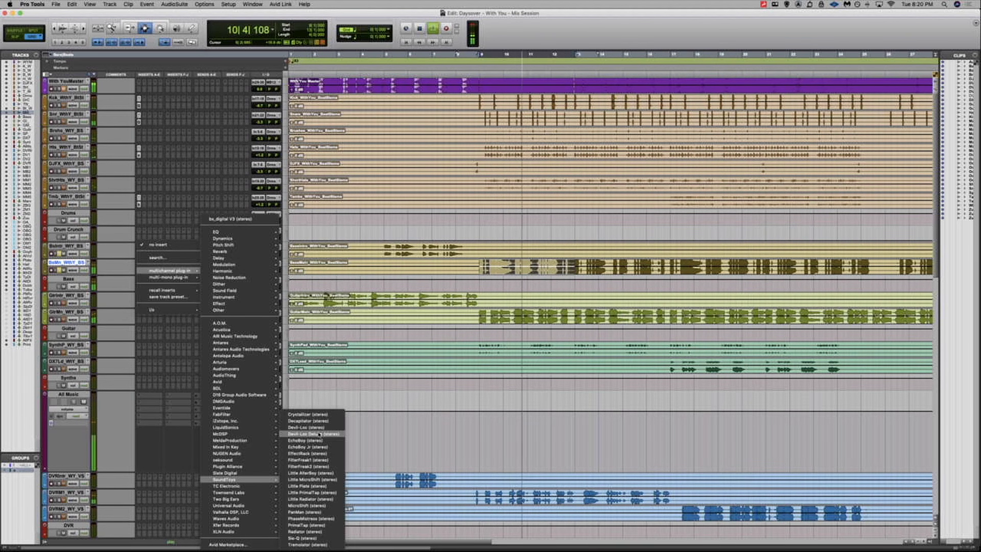
left_click(438, 361)
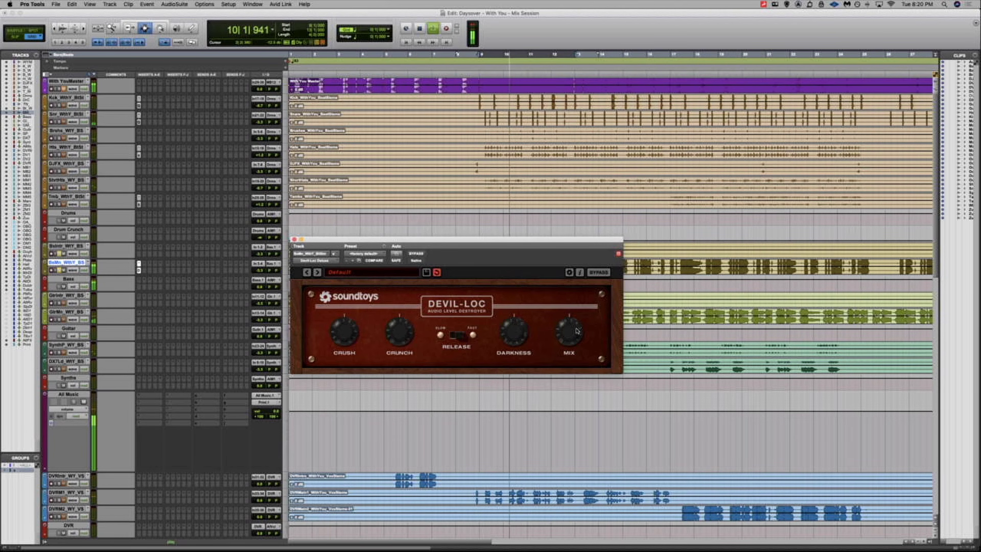
Set the Devil-Loc mix to 3.0 % and toggle the insert's bypass to compare the main bass with and without it
mouse_move(577, 331)
left_click_drag(577, 330, 546, 374)
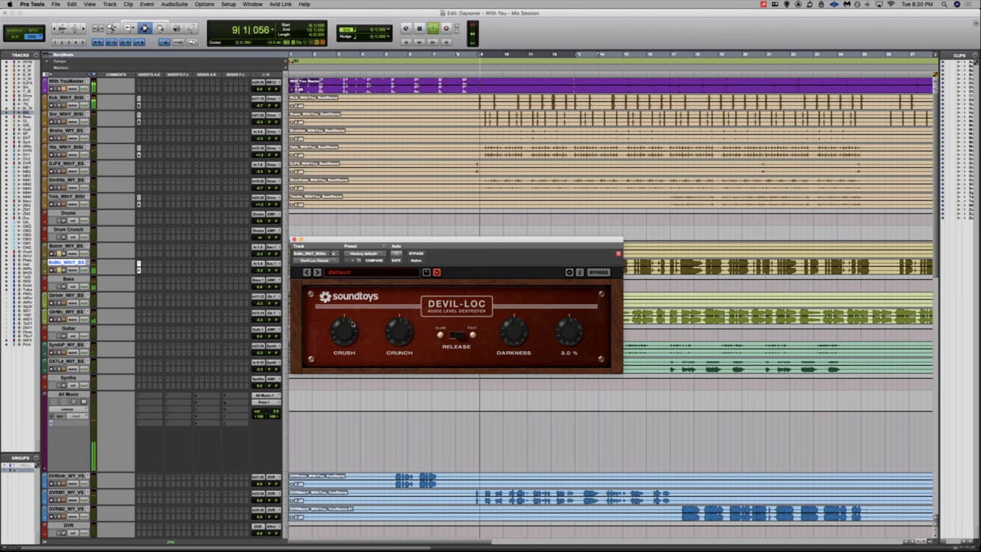
left_click(139, 270, "super")
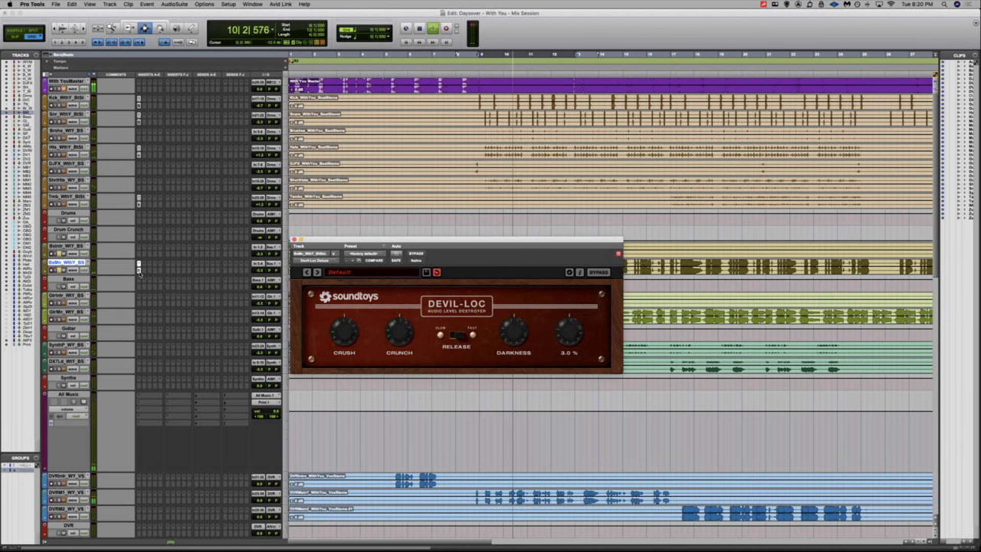
left_click(139, 270, "super")
left_click(139, 271, "super")
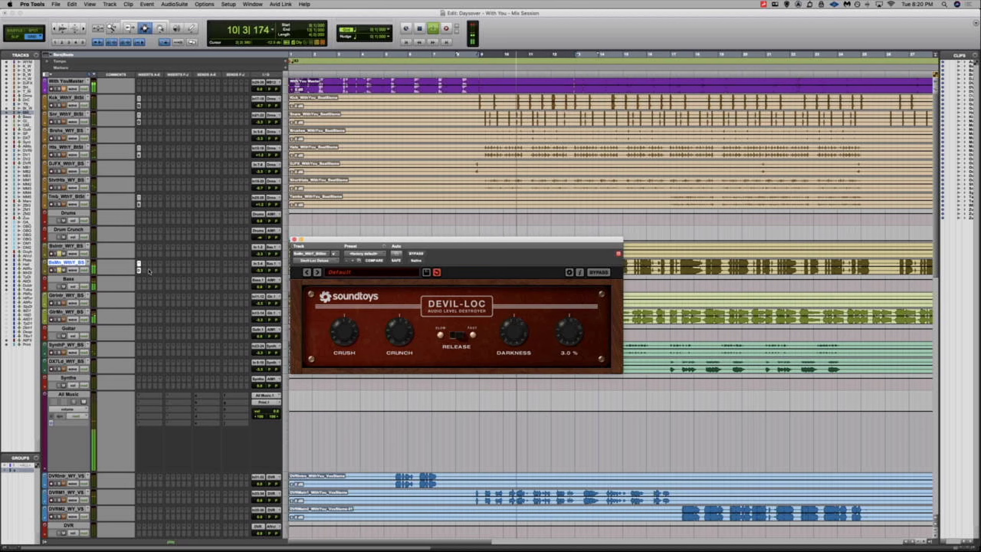
Insert a stereo FabFilter Saturn in the next free slot on the main bass track and load its Best Of preset Basic Saturator O
left_click(148, 271)
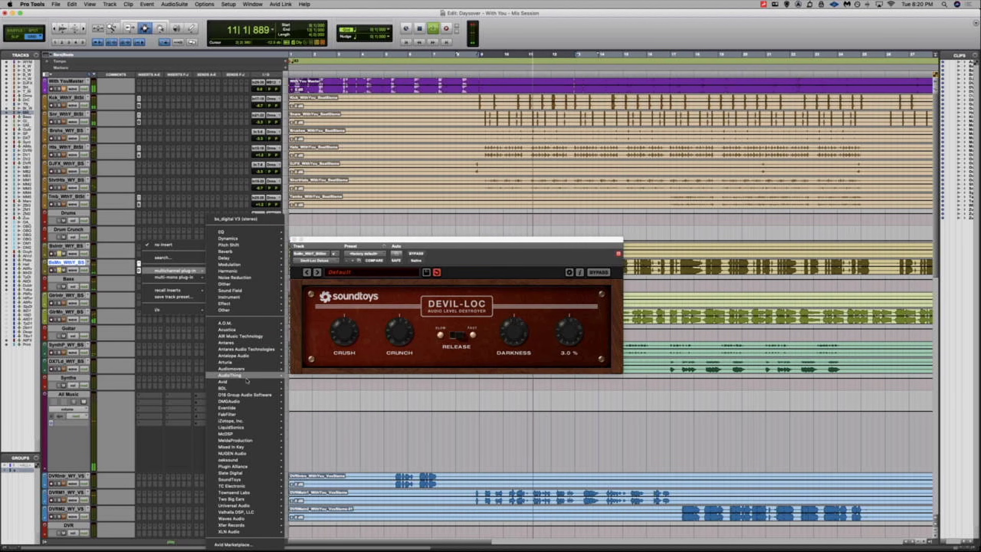
mouse_move(240, 414)
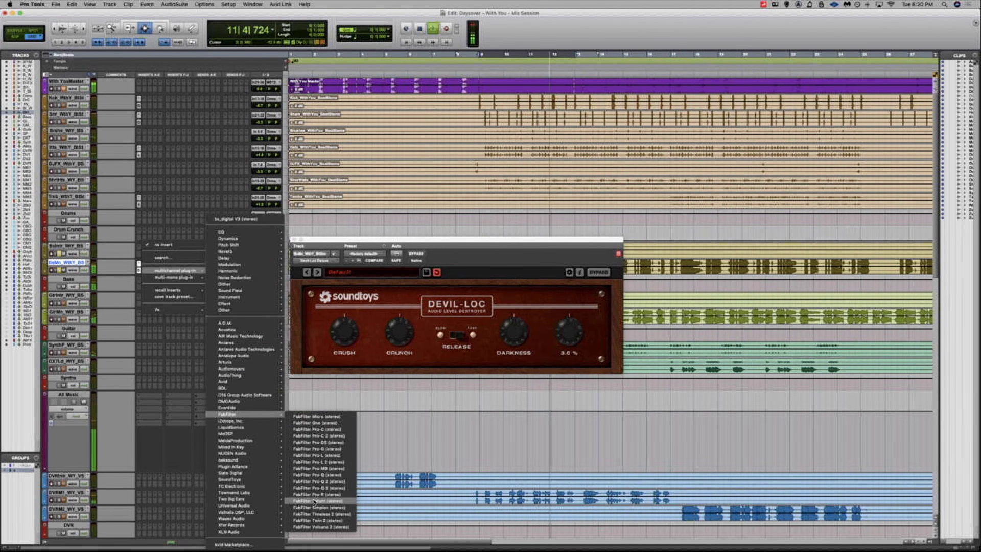
left_click(315, 501)
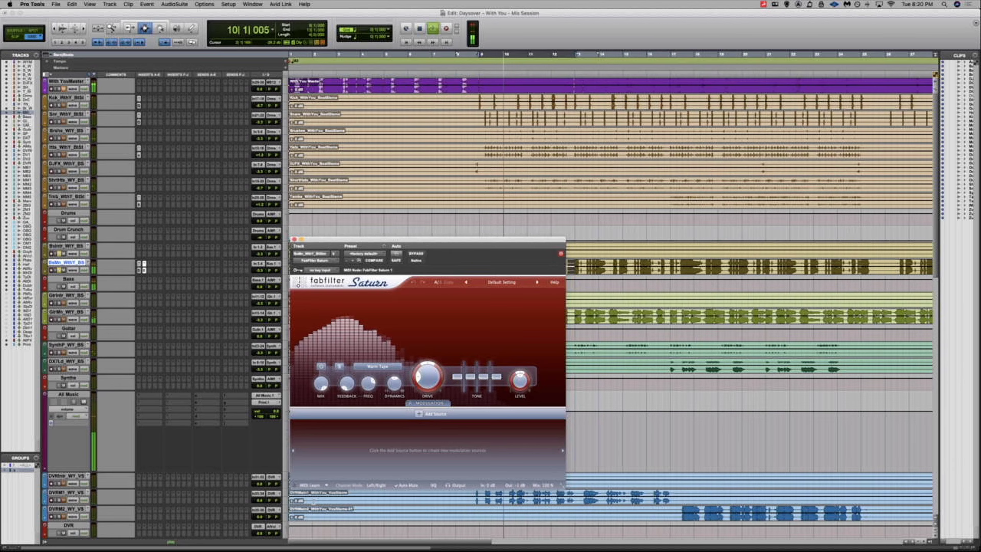
left_click(498, 282)
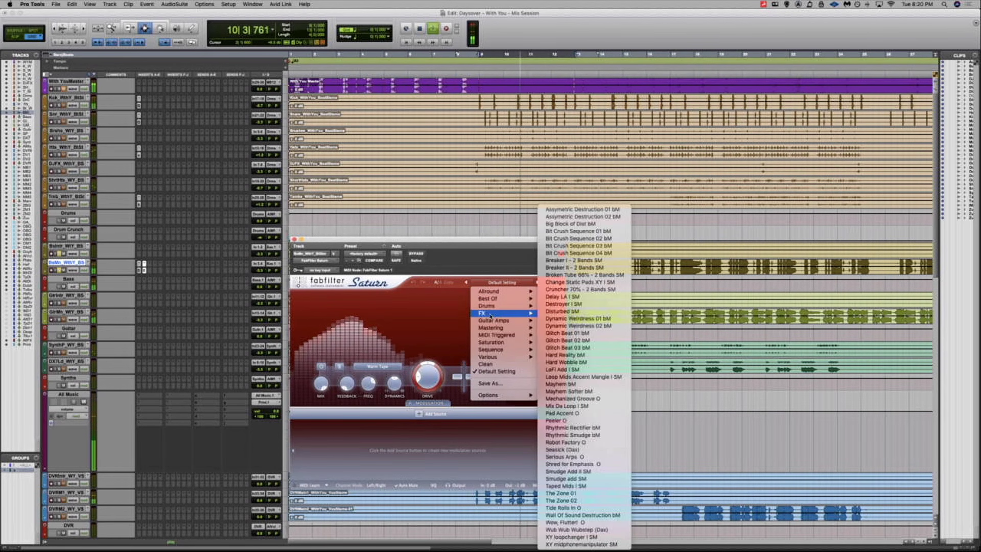
mouse_move(526, 298)
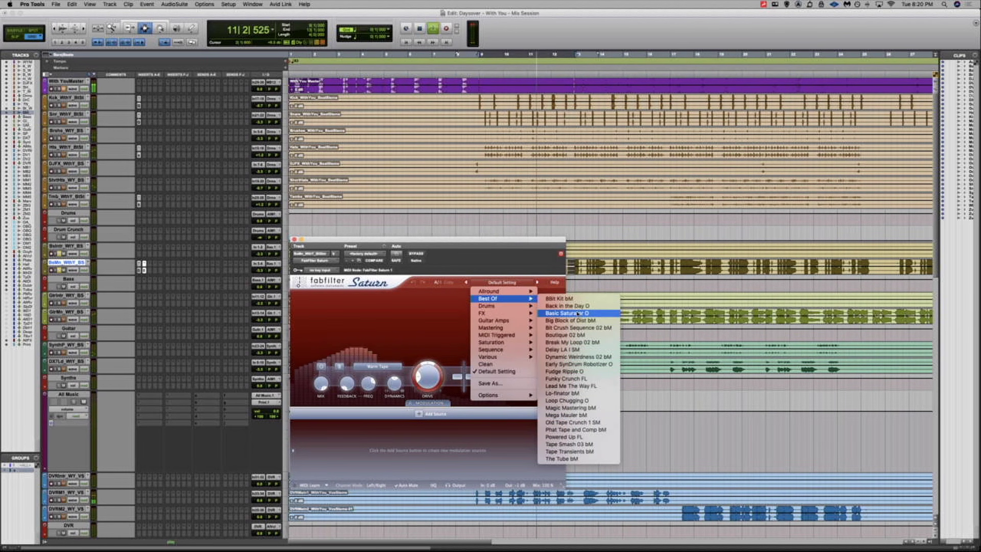
left_click(579, 314)
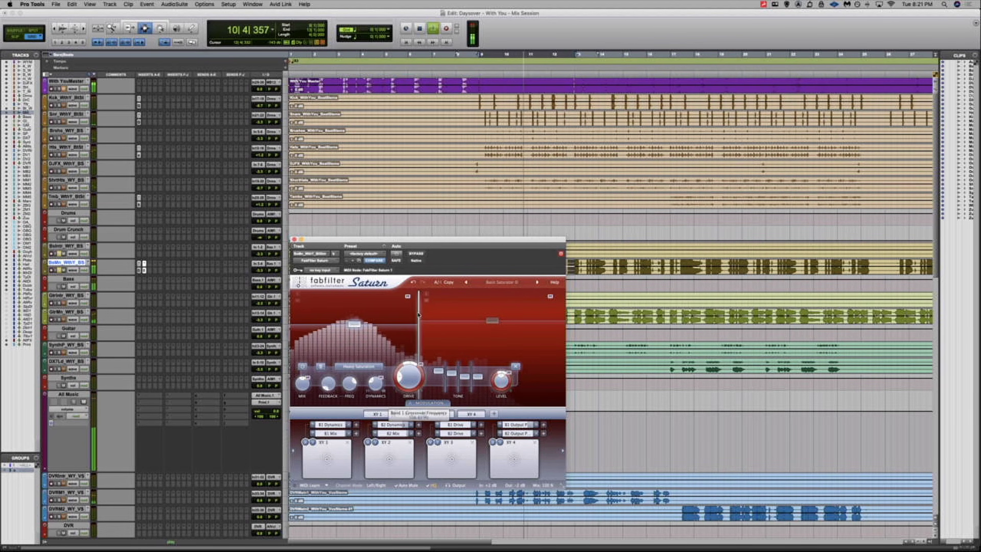
Add a low crossover to split Saturn into three bands, move the upper crossover lower, and reduce the first and third bands' levels
left_click_drag(399, 324, 315, 326)
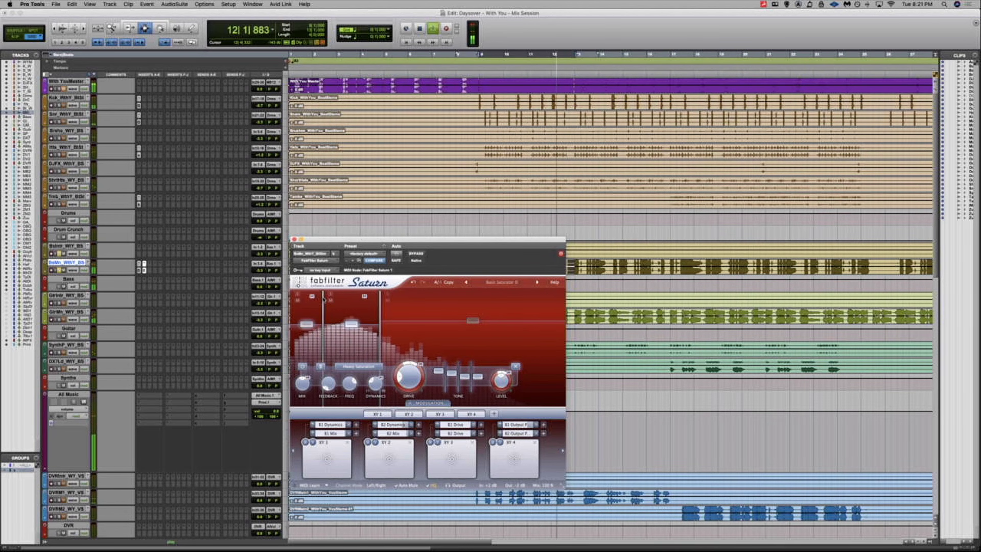
mouse_move(322, 303)
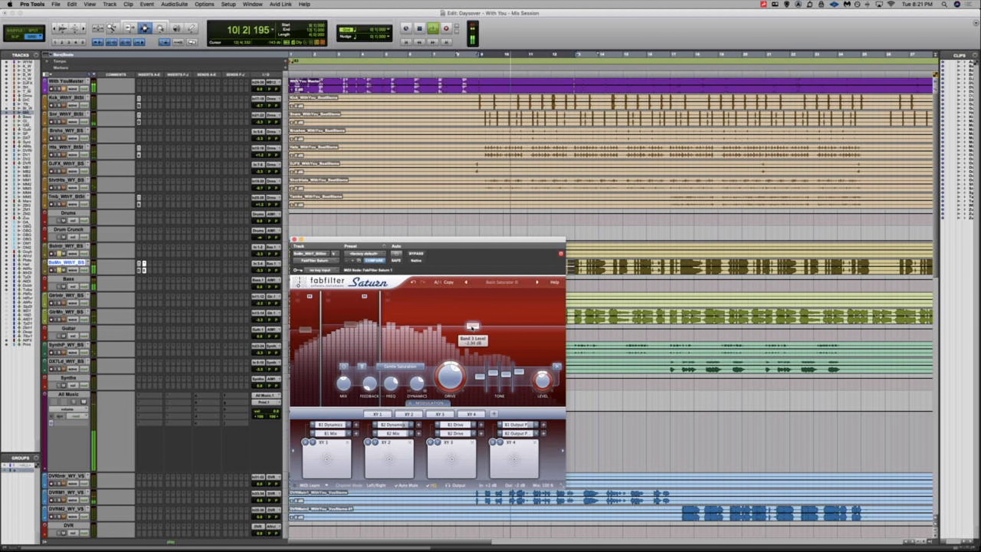
mouse_move(472, 314)
left_click_drag(473, 325, 467, 332)
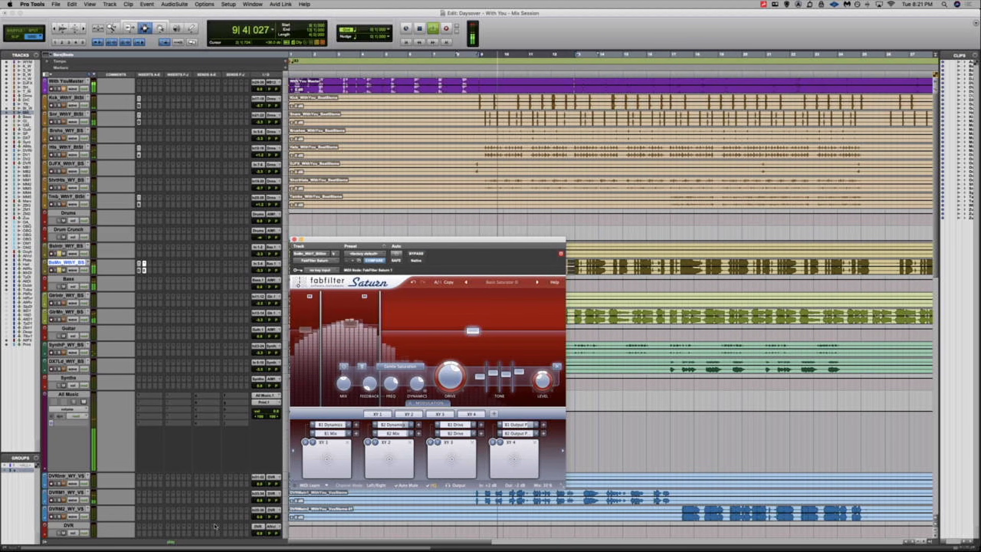
Try a stereo bx_control V2 after Saturn on the main bass, lowering its Mono Maker frequency and slightly widening its Stereo Width
left_click(149, 269)
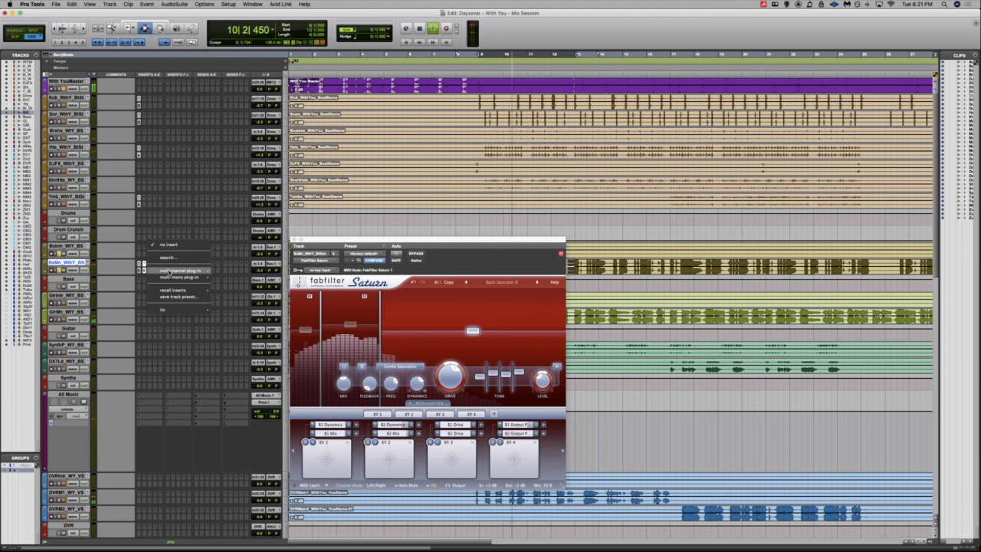
mouse_move(180, 270)
mouse_move(252, 291)
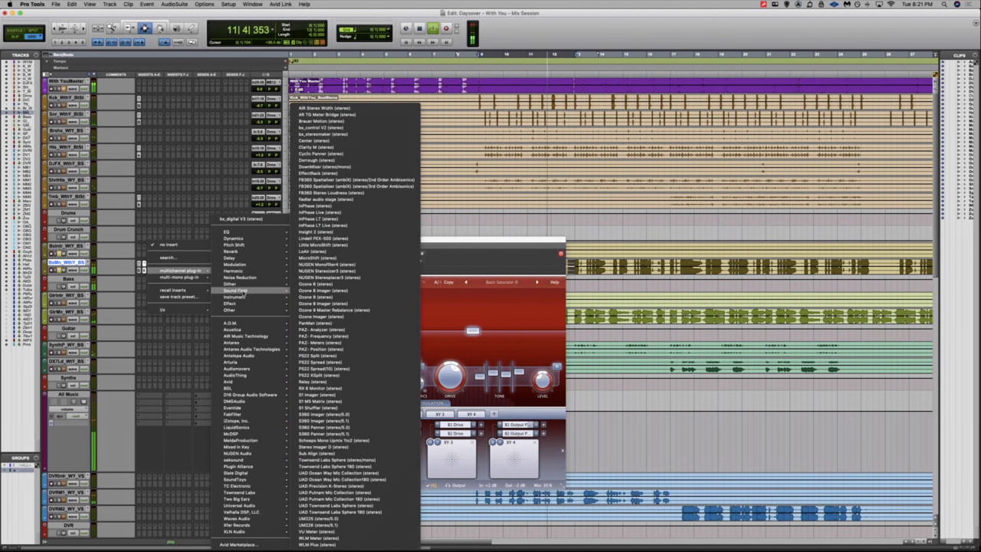
left_click(424, 180)
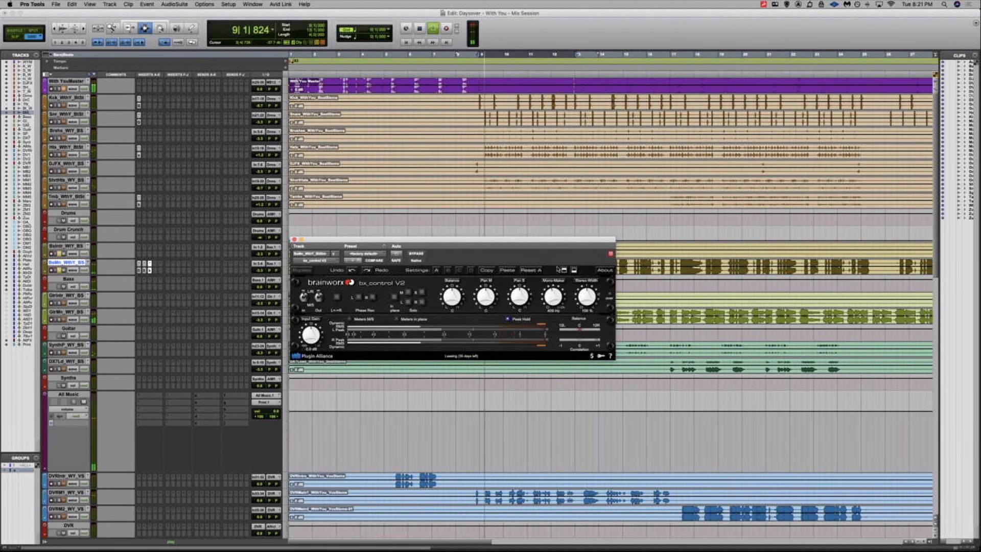
left_click(553, 296, "alt")
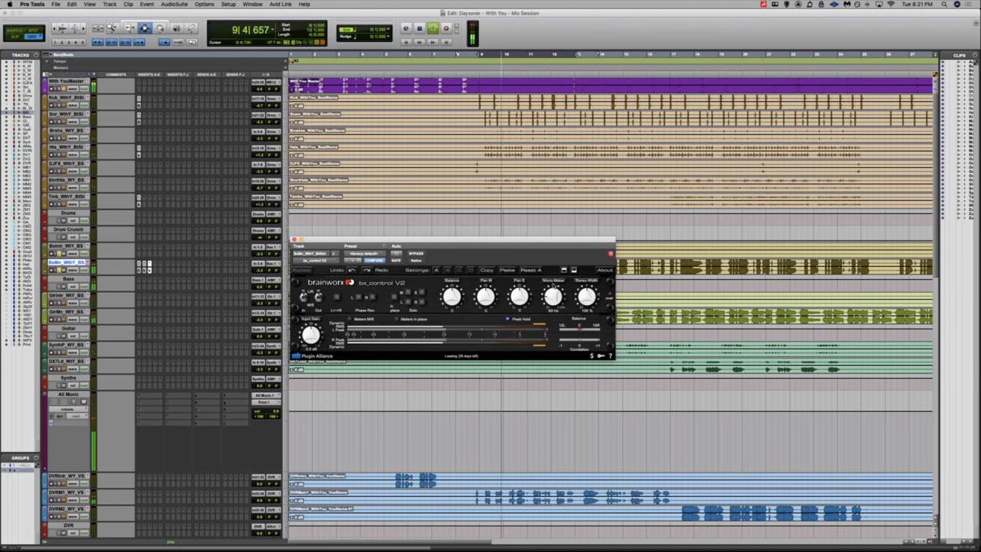
left_click_drag(588, 297, 590, 296)
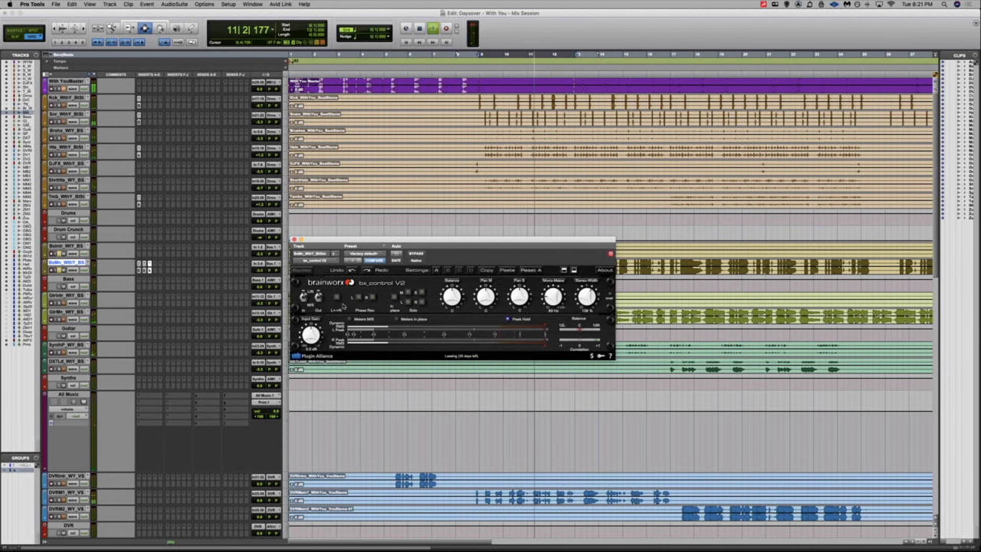
Replace the bx_control V2 insert on the main bass track with a stereo Soundtoys MicroShift
left_click(178, 267)
mouse_move(184, 263)
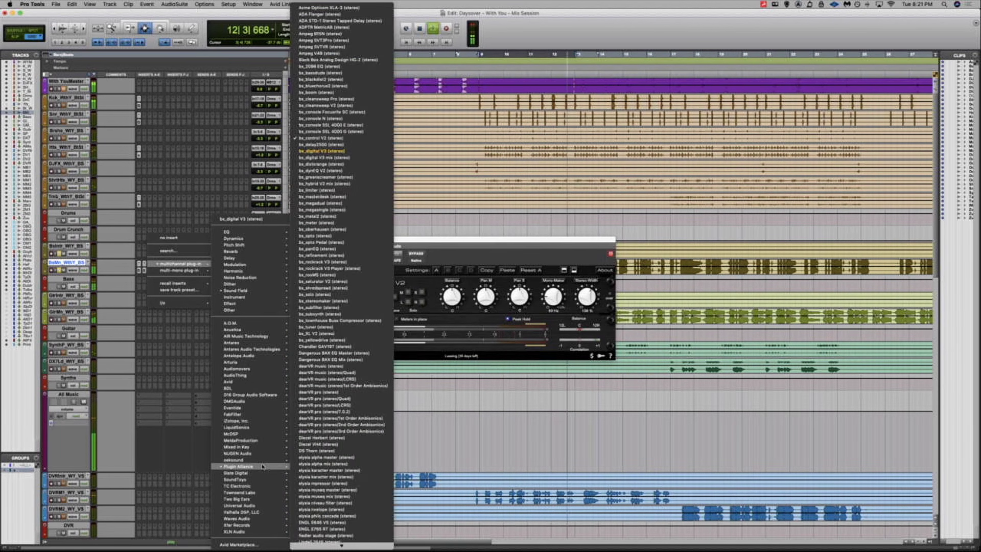
mouse_move(265, 481)
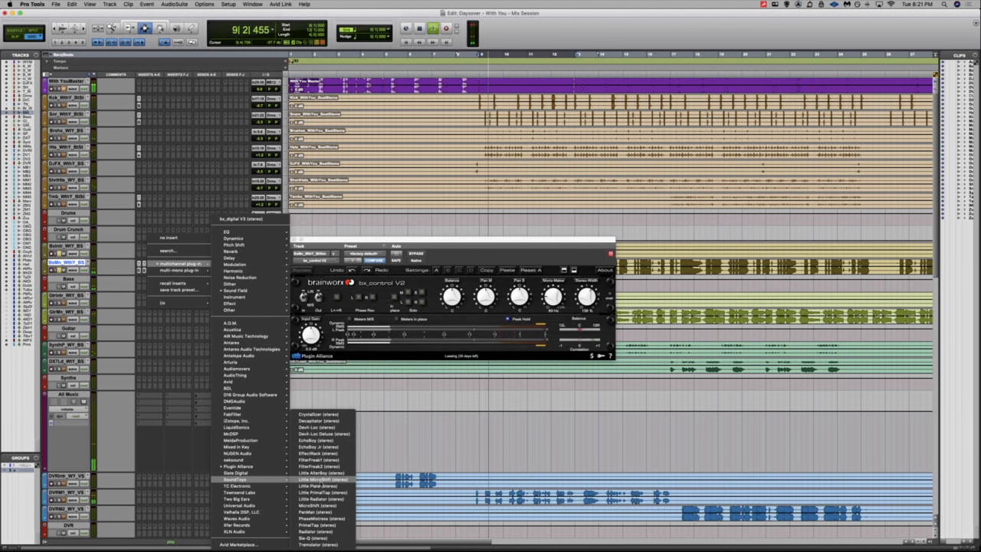
left_click(317, 506)
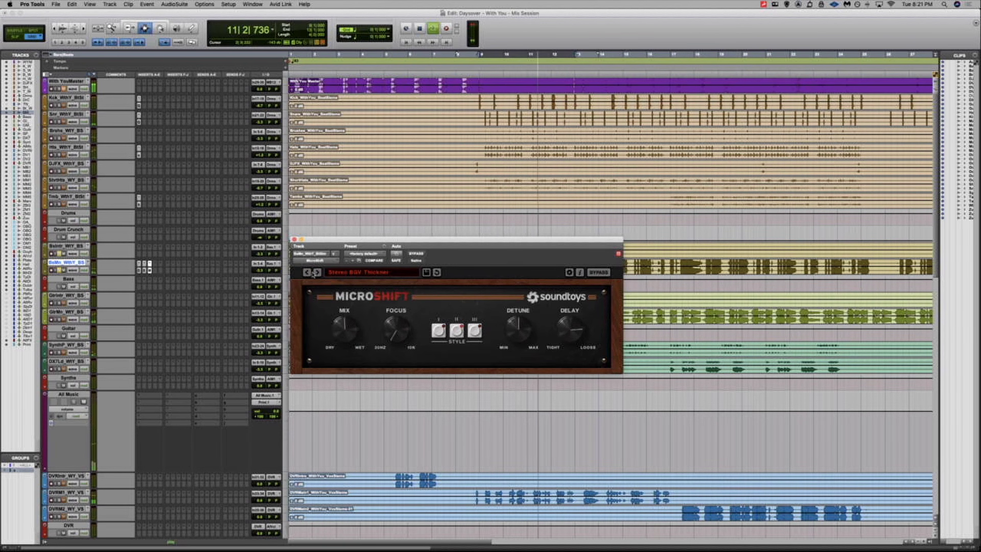
Use MicroShift's SynthBassEnhancer preset with reduced detune and delay, set the mix to 6.0 %, and save the session
left_click_drag(349, 328, 360, 309)
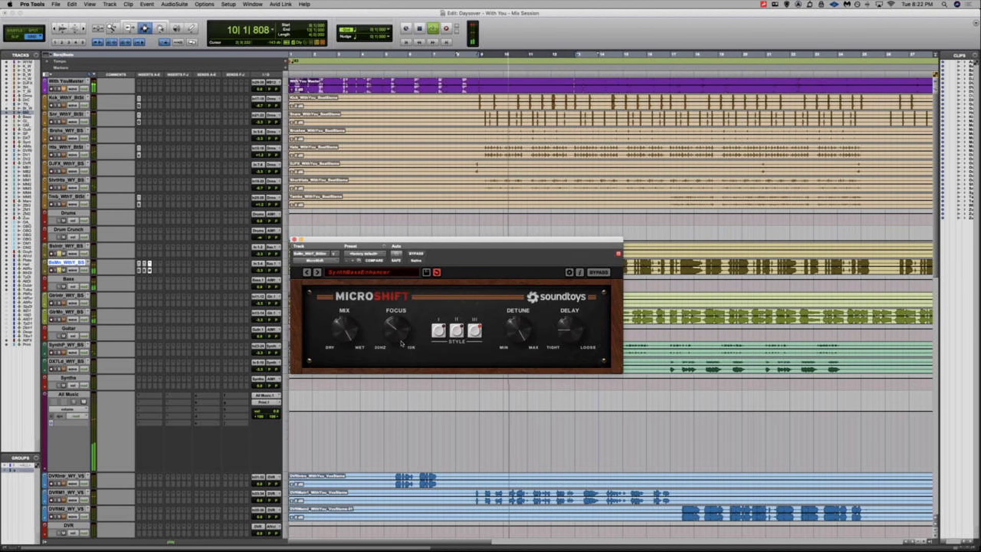
left_click_drag(536, 330, 510, 390)
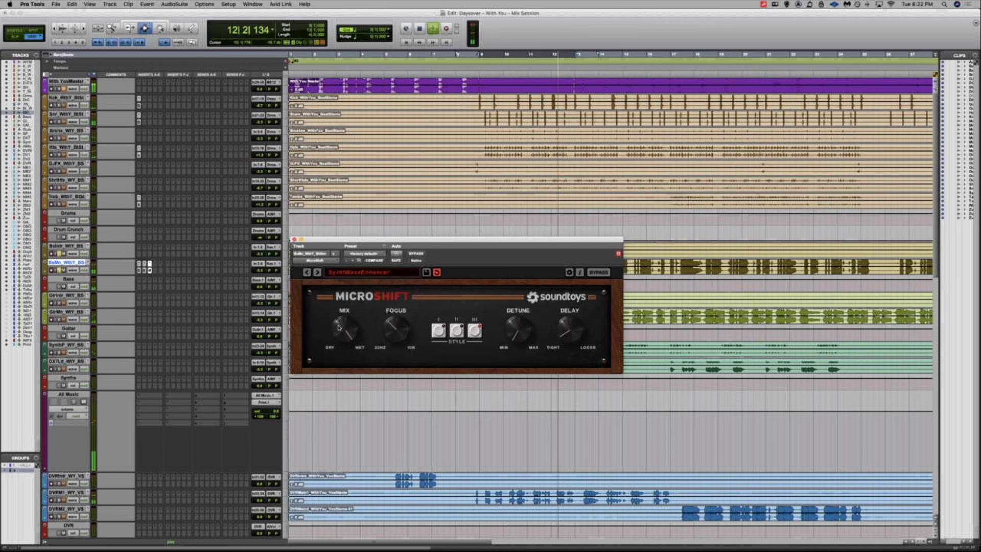
left_click_drag(338, 328, 327, 387)
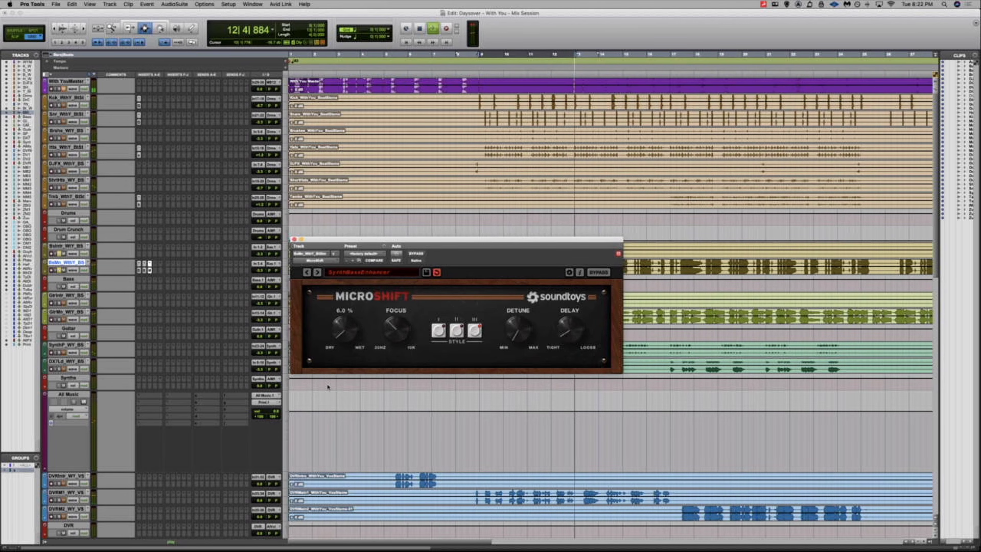
key("super+s")
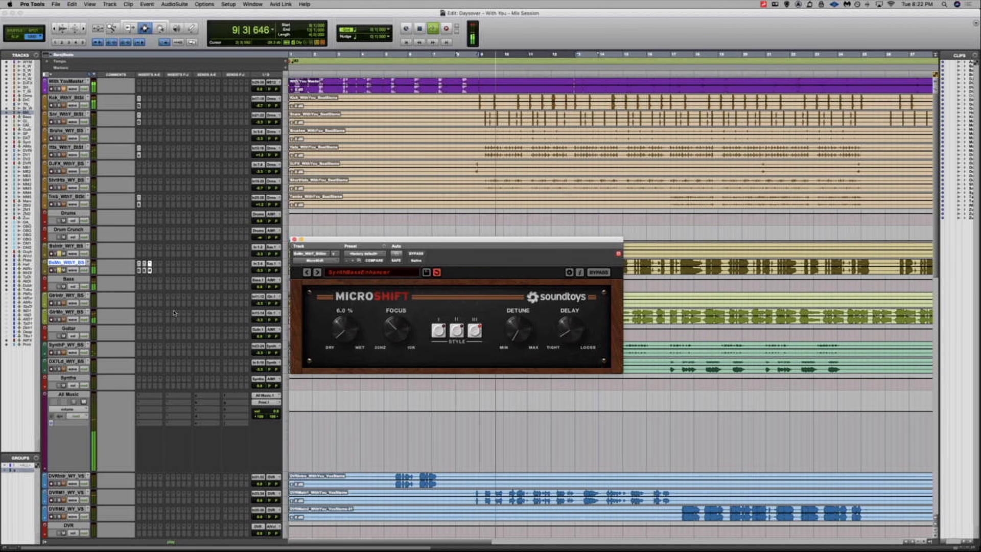
Toggle the bypass of the main bass's three inserts to compare the sound, save the session, stop playback and close the MicroShift window
left_click(138, 271, "super")
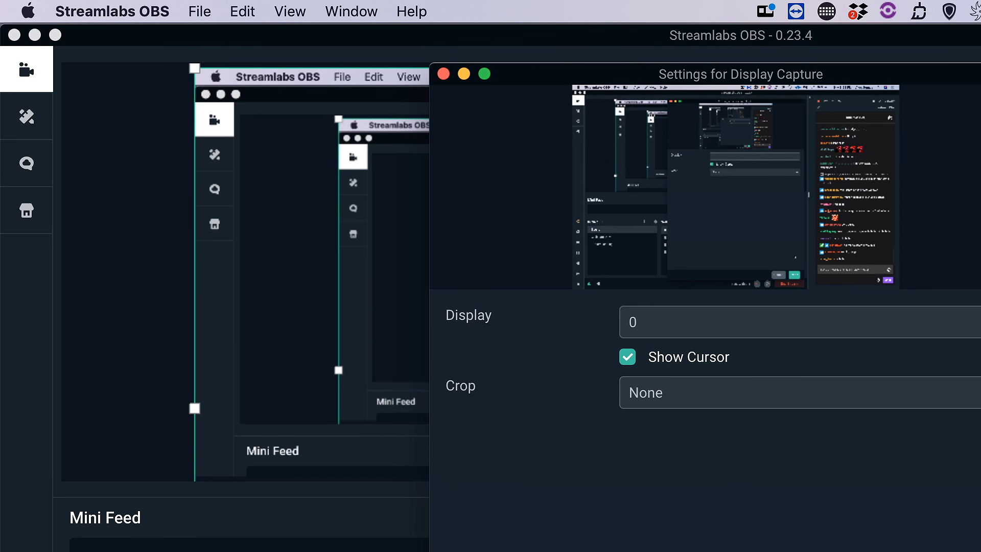
left_click(926, 551)
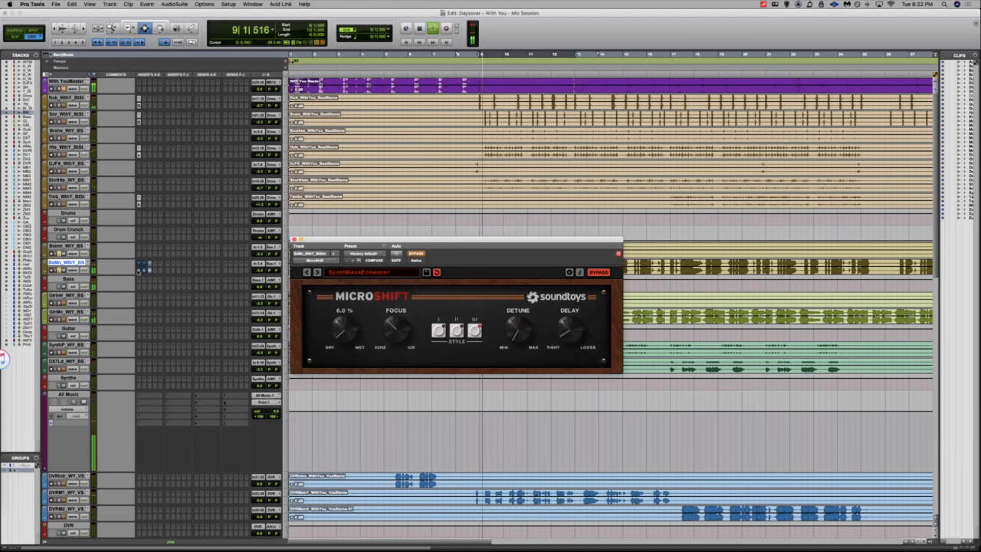
left_click(144, 271, "super")
key("super+s")
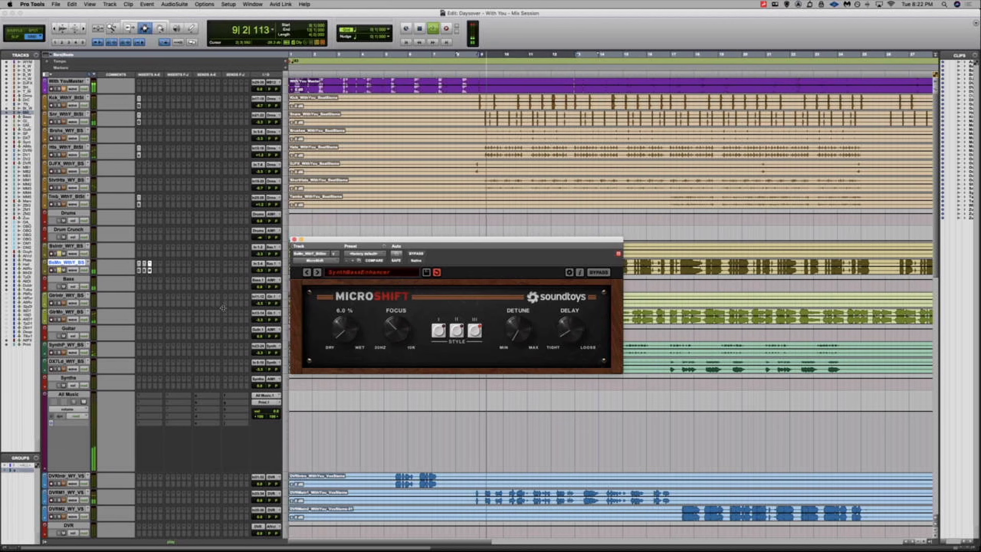
key("space")
left_click(295, 239)
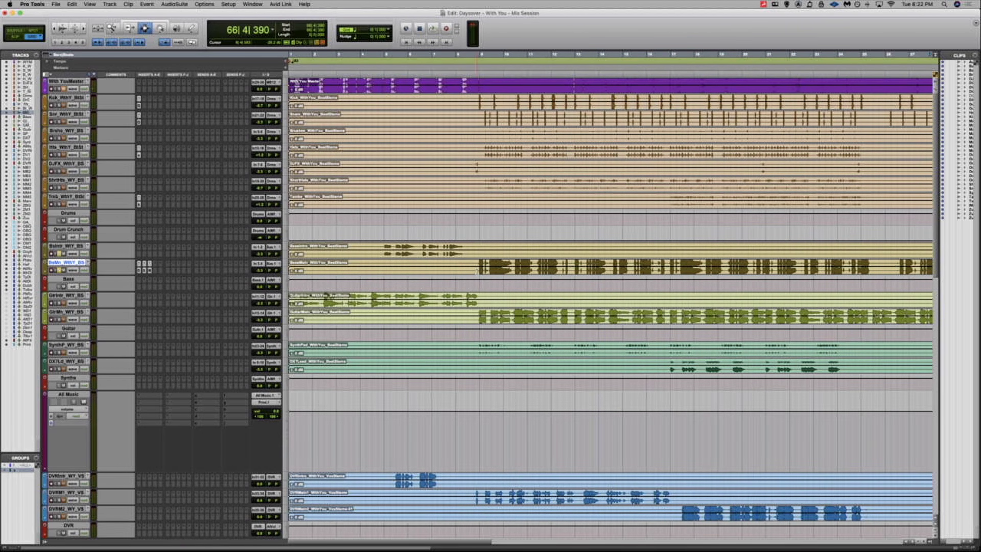
Unsolo the bass tracks and play the full mix from bar 9 to about bar 14
key("space")
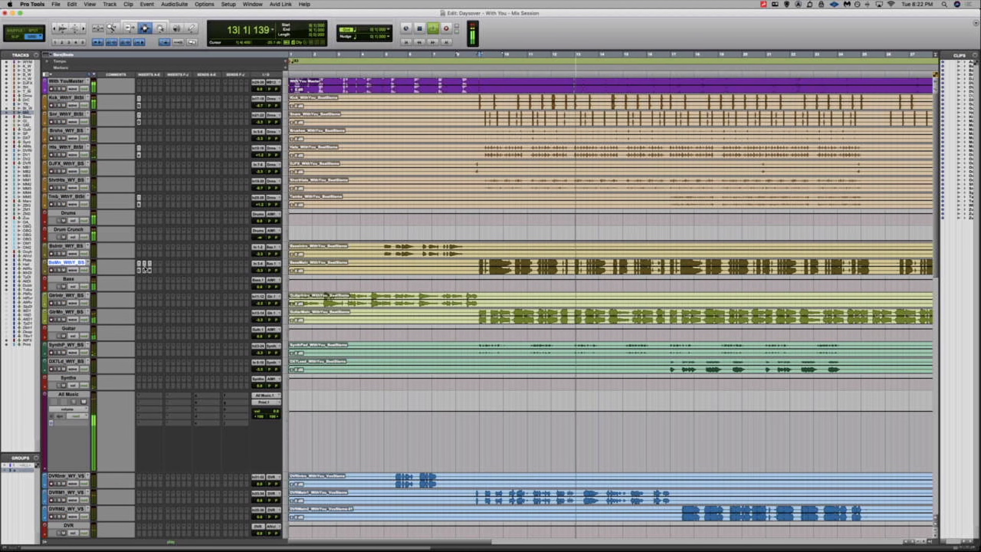
scroll(145, 268, "down", 15)
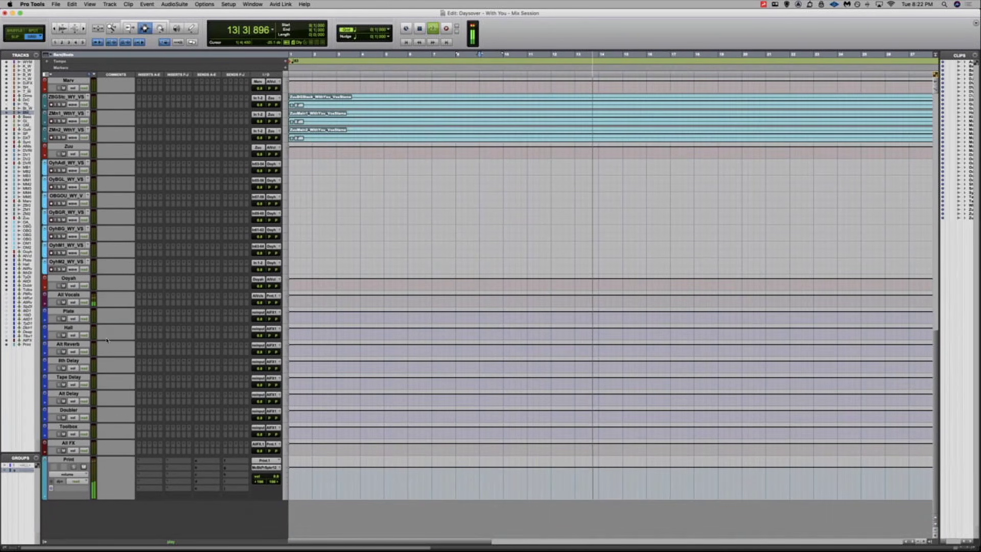
scroll(107, 339, "up", 15)
key("space")
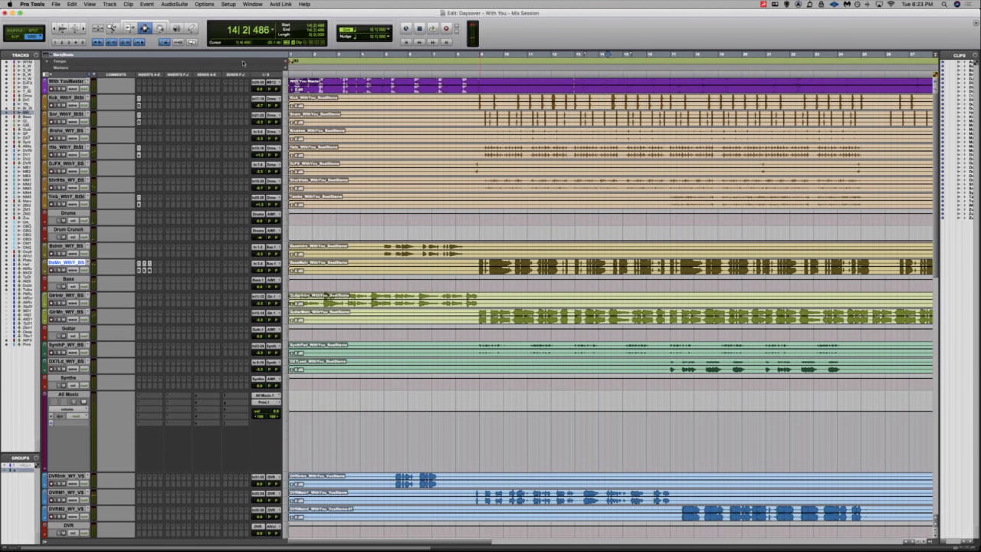
Reset the output paths and the bus paths to their defaults in the I/O Setup and confirm the changes
left_click(271, 82)
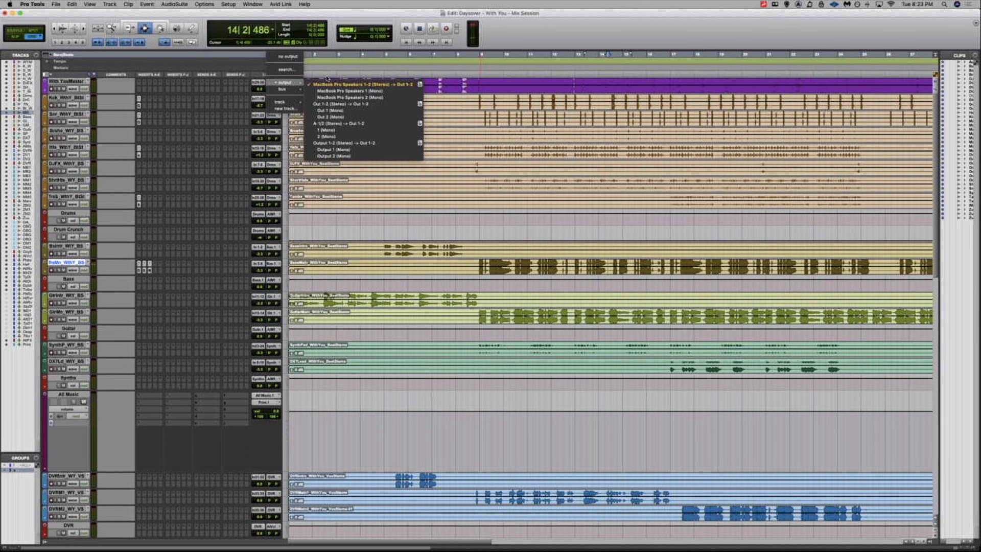
left_click(228, 4)
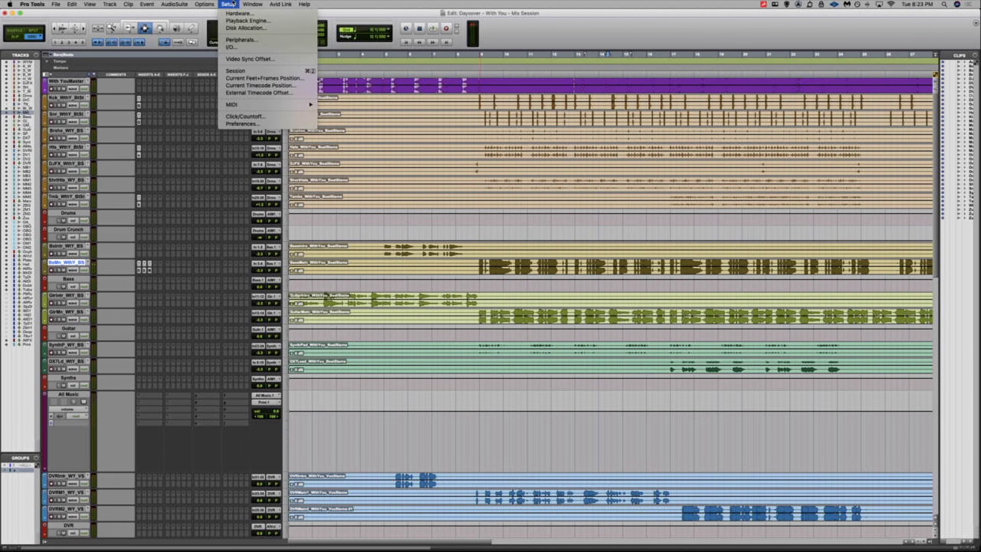
left_click(235, 49)
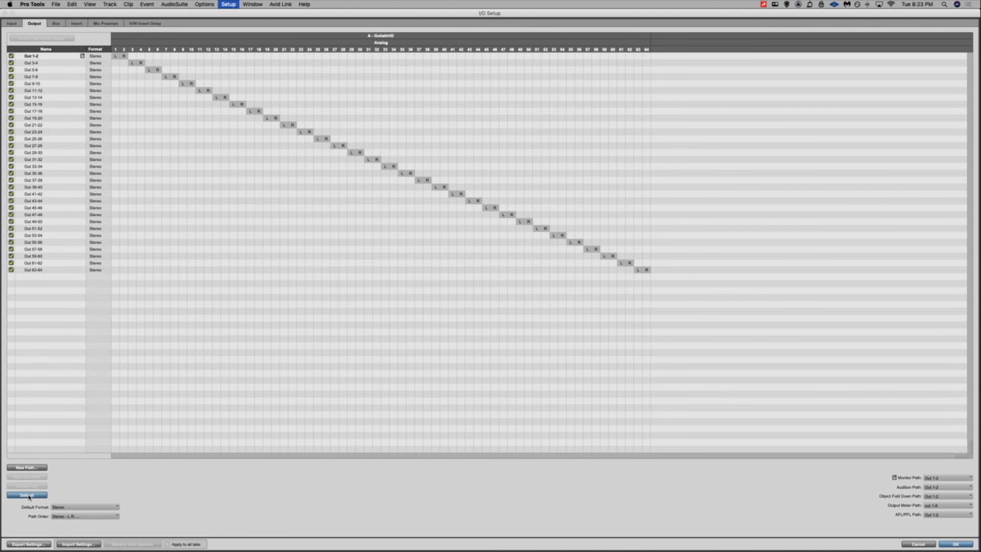
left_click(56, 23)
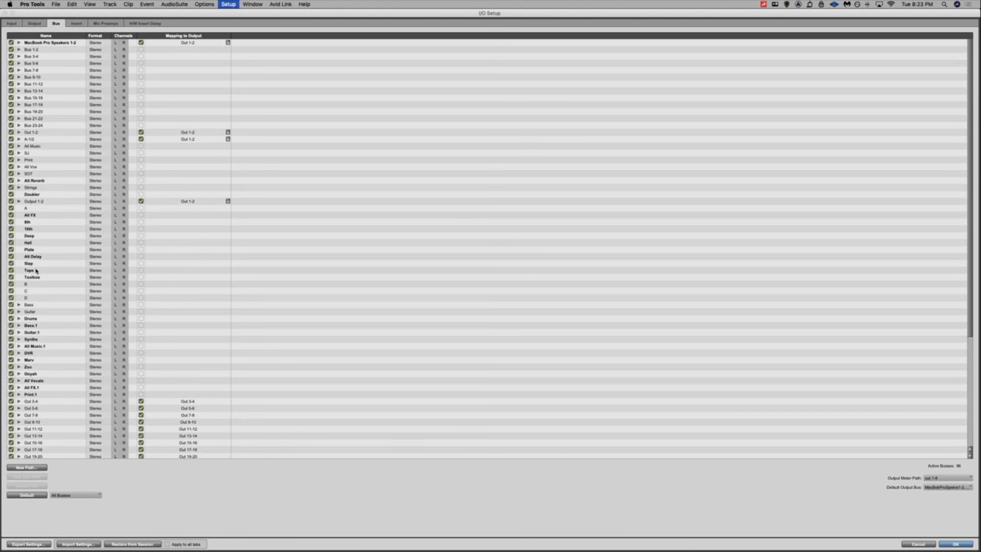
left_click(28, 495)
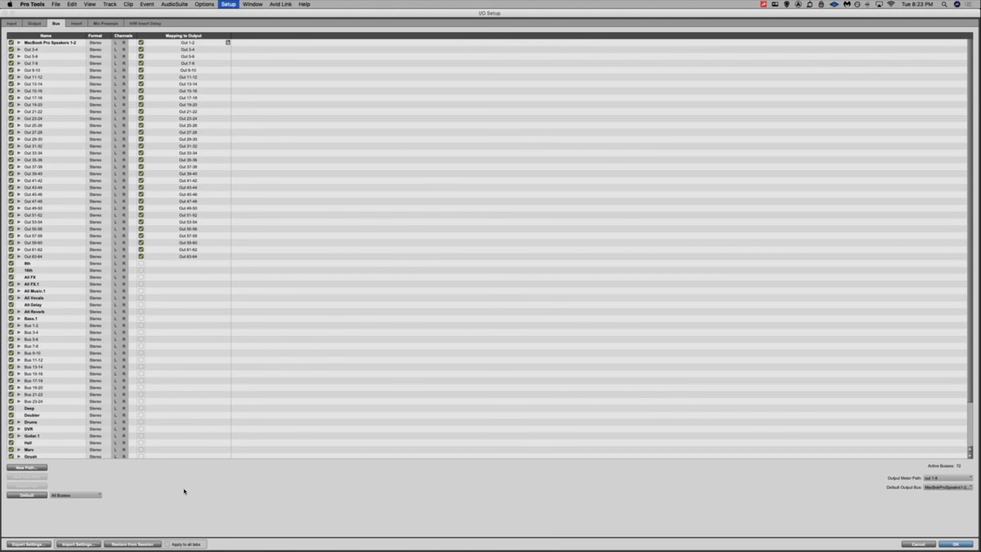
key("Return")
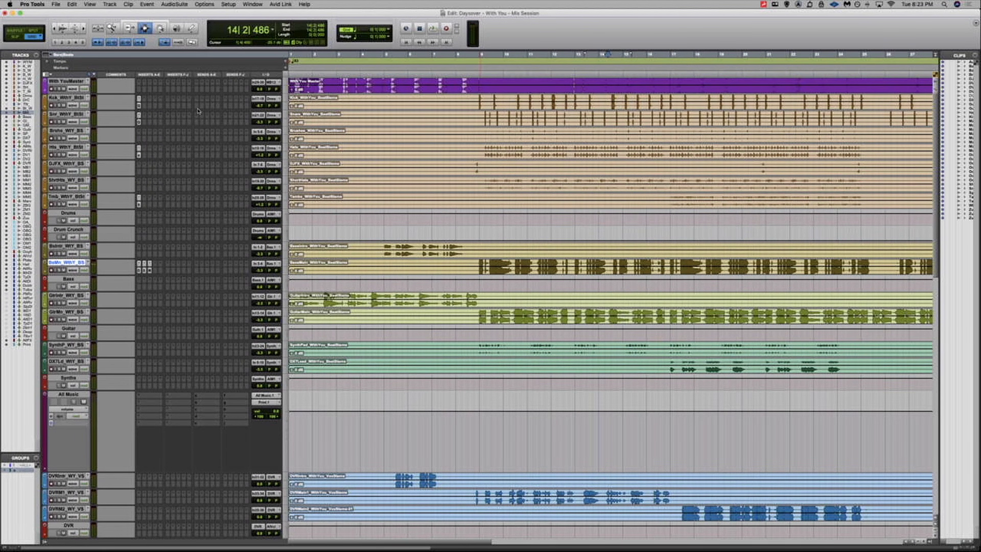
Reassign the With You Master reference track to a different interface output pair
left_click(269, 82)
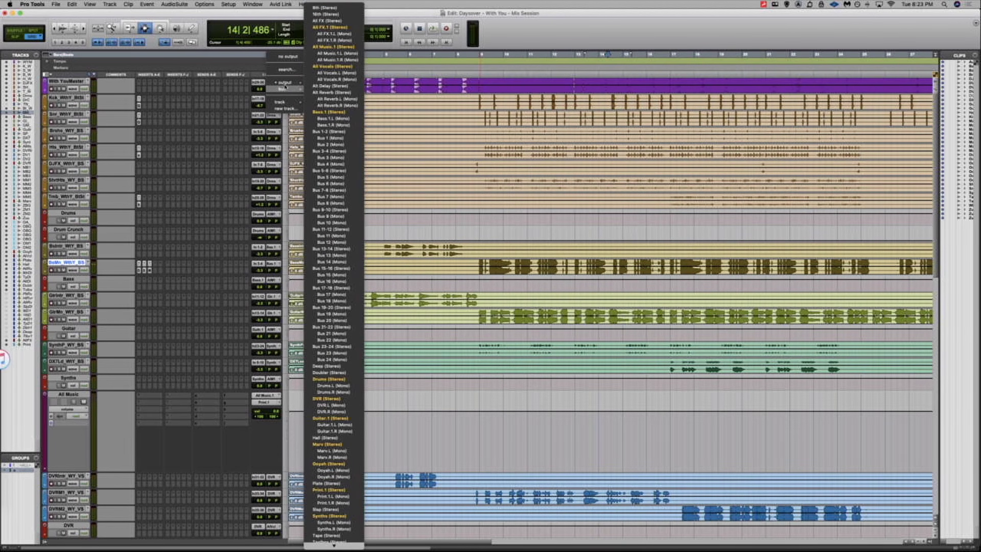
mouse_move(284, 82)
left_click(337, 28)
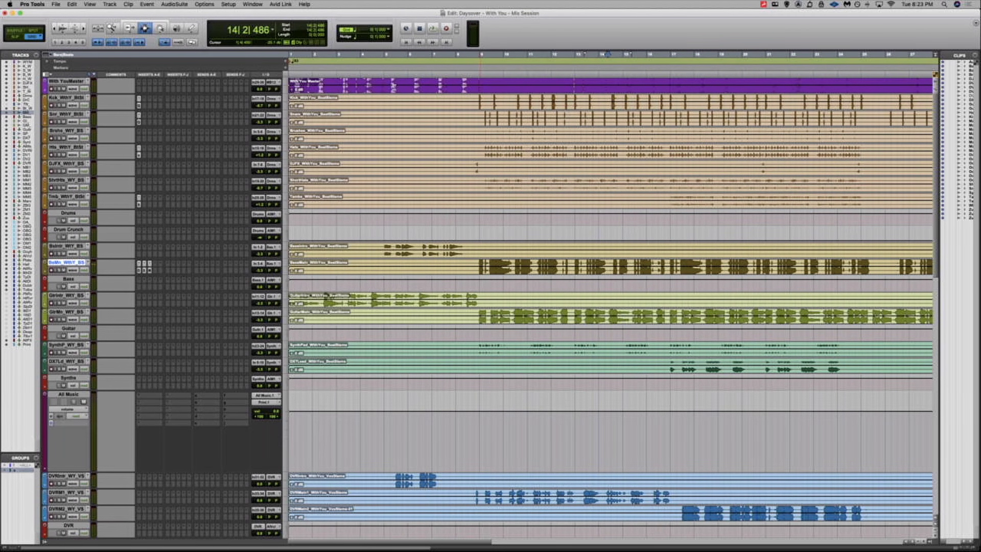
Select bars 9 to 13 across the master and drum tracks, audition the mix, and solo the two guitar tracks
left_click(359, 87)
left_click_drag(479, 88, 578, 204)
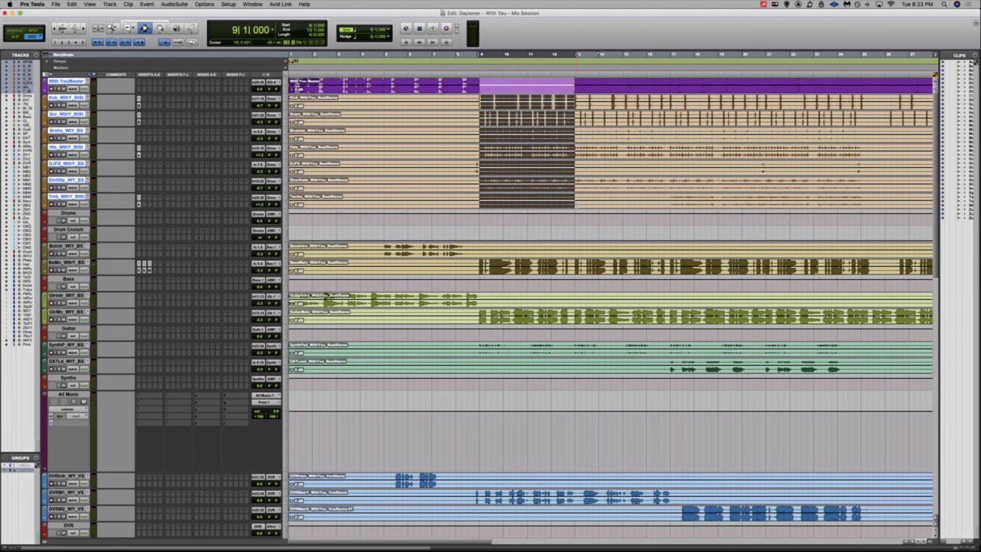
key("space")
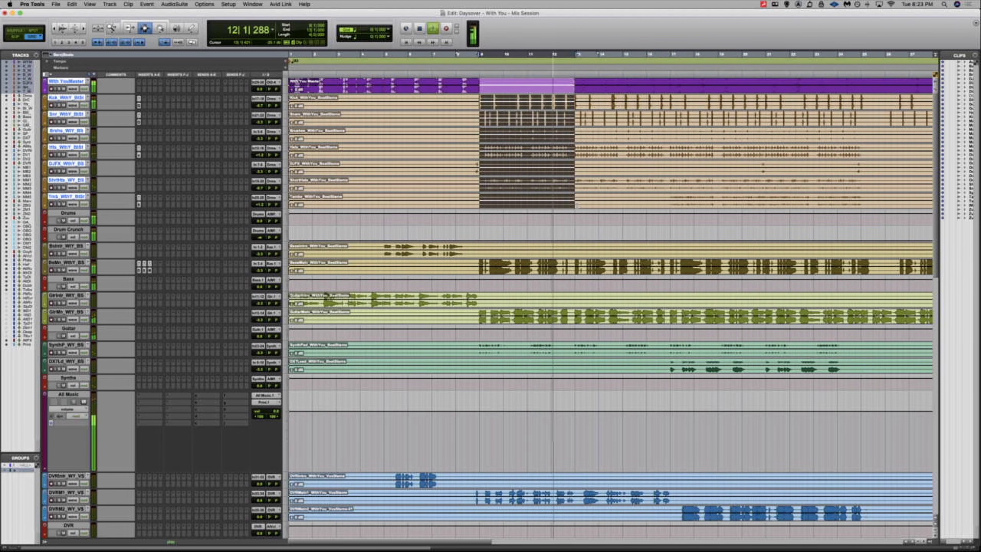
key("space")
scroll(471, 267, "down", 4)
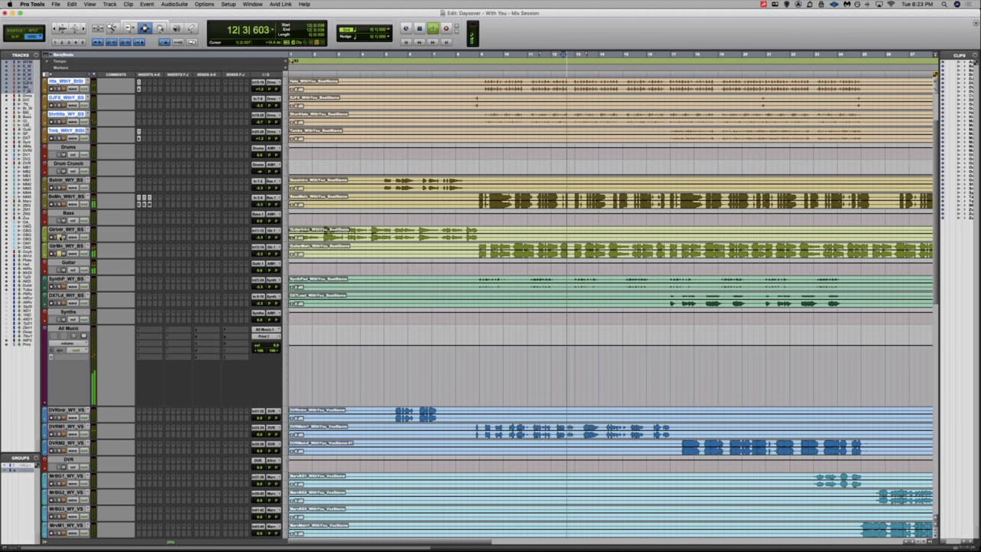
key("space")
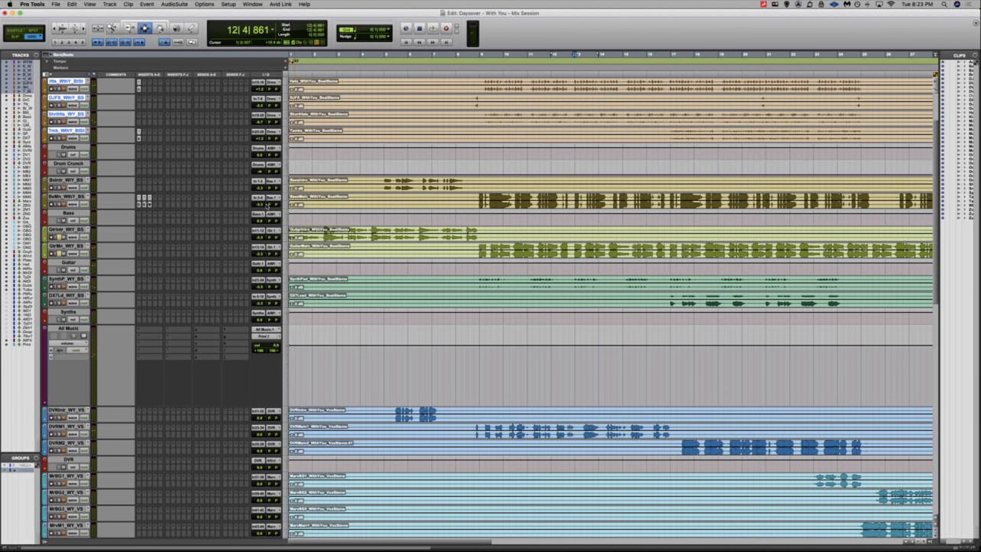
Select bars 9 to 13 on the two guitar tracks and loop their playback
left_click(480, 236)
left_click_drag(480, 237, 574, 252)
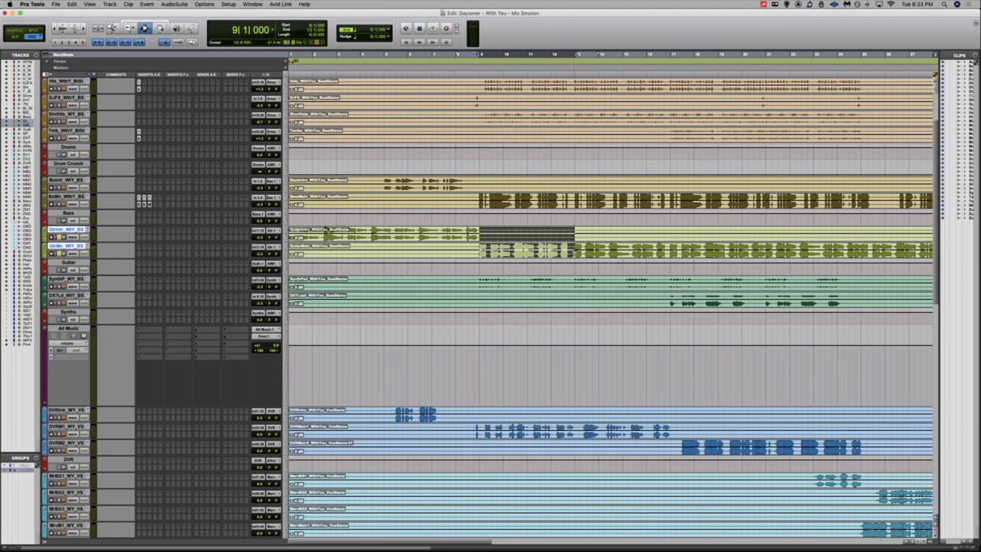
left_click_drag(574, 253, 501, 237)
left_click_drag(481, 237, 563, 238)
key("space")
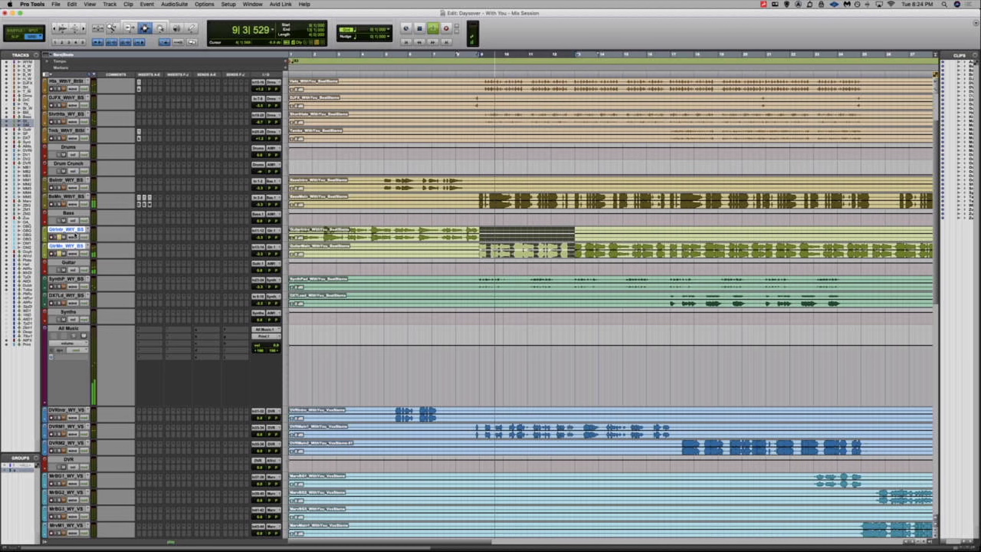
Insert the stereo UAD Tonelux Tilt EQ on the Guitar bus while the loop plays
left_click(144, 245)
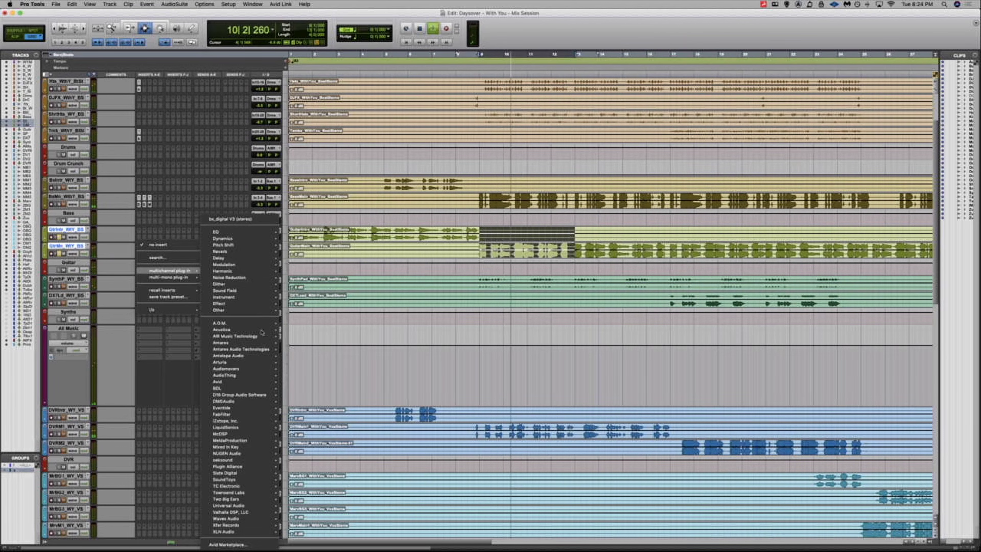
mouse_move(265, 441)
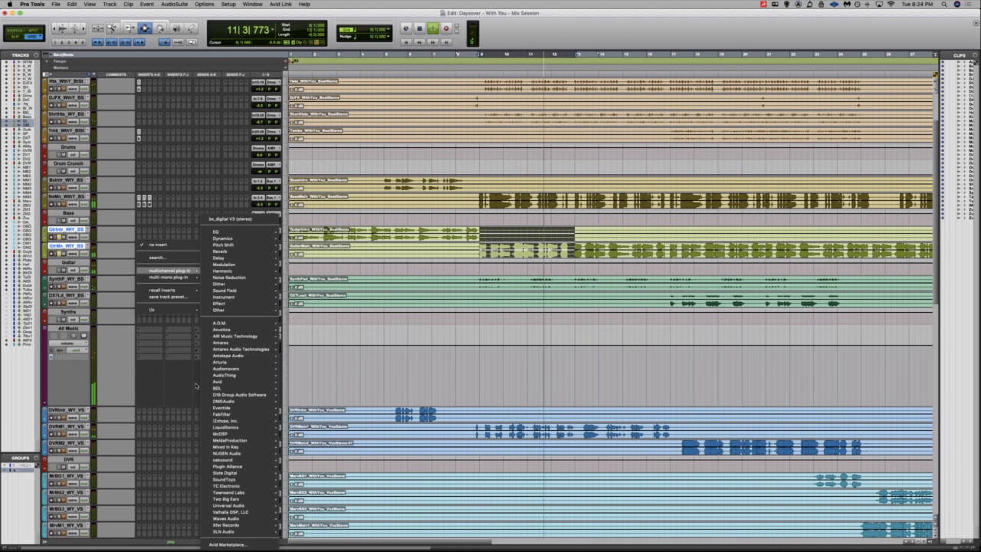
mouse_move(240, 233)
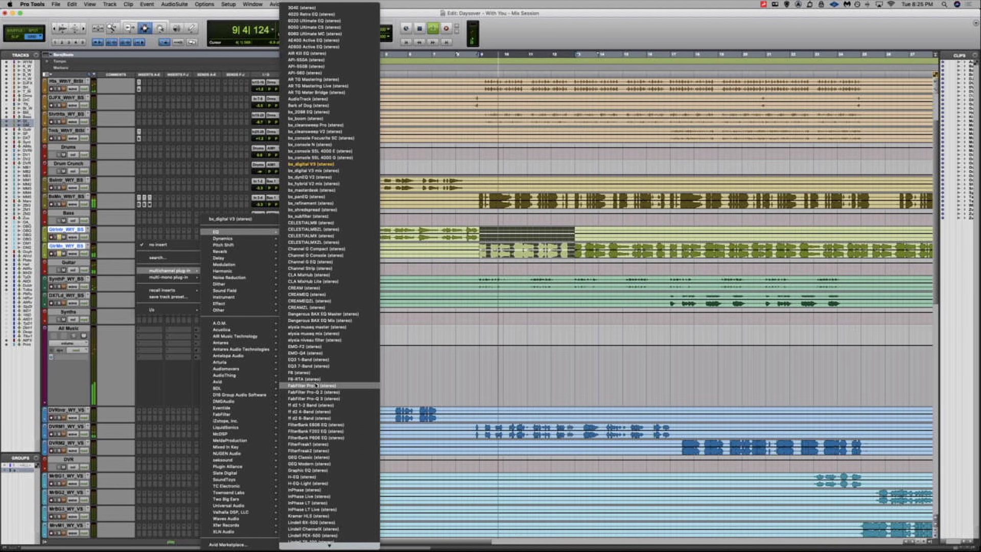
mouse_move(254, 507)
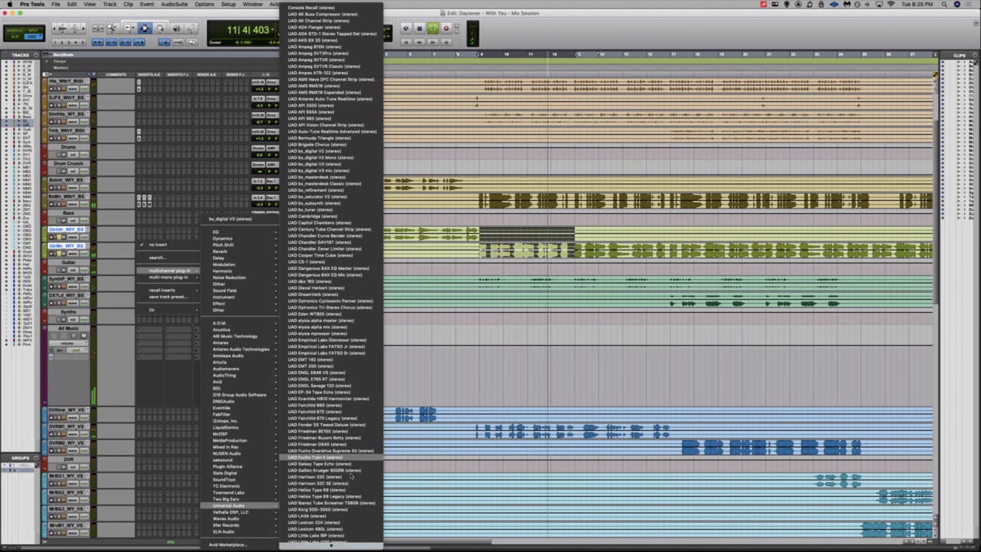
scroll(352, 480, "down", 3)
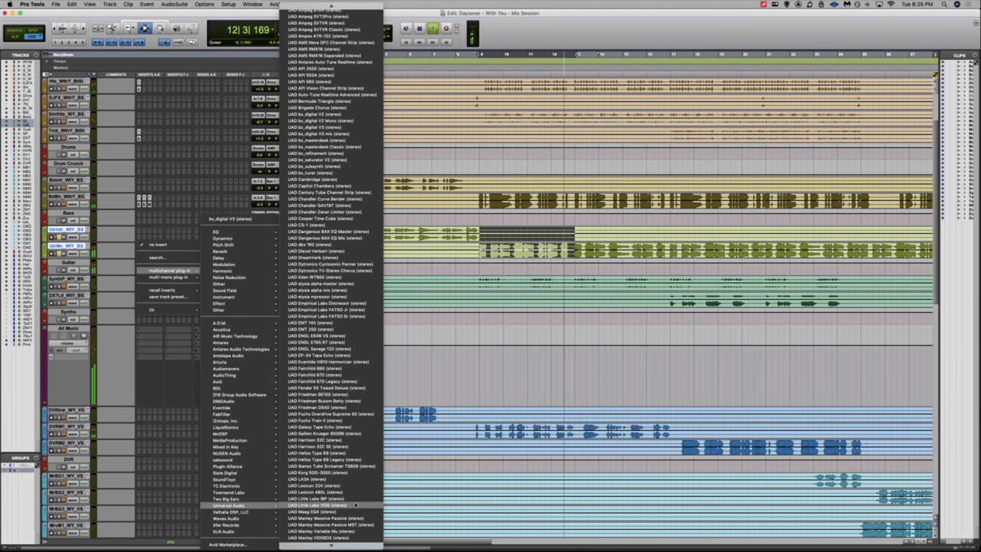
scroll(354, 528, "down", 4)
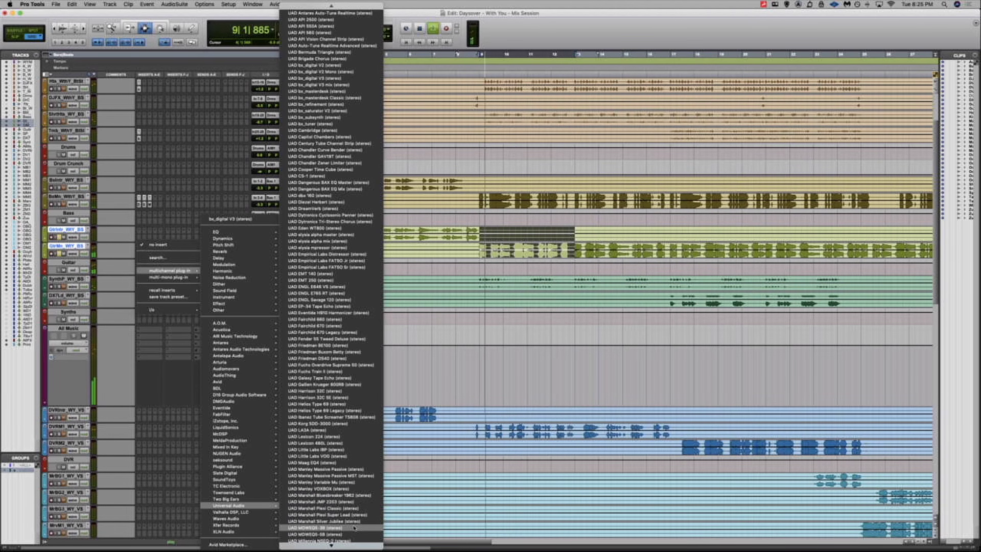
scroll(373, 501, "down", 5)
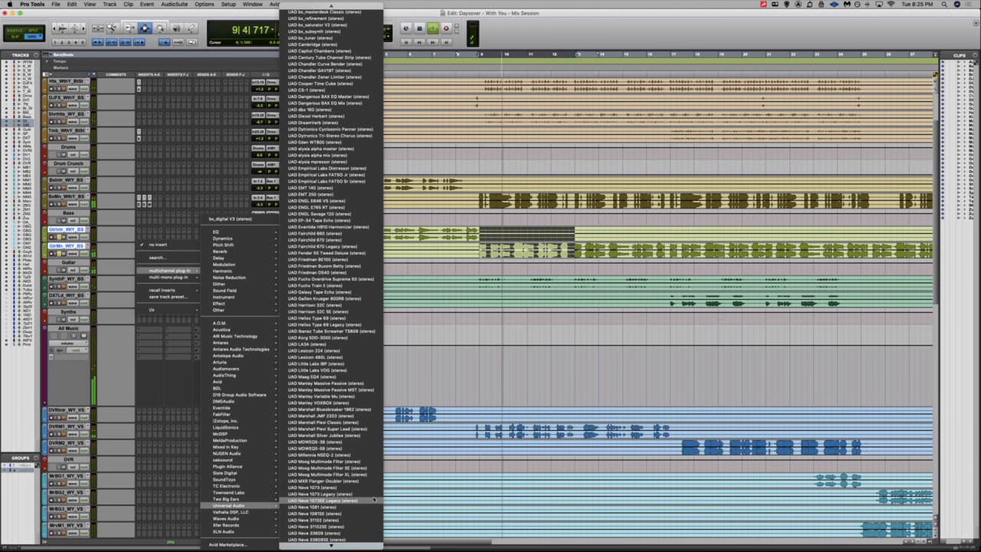
scroll(368, 511, "down", 2)
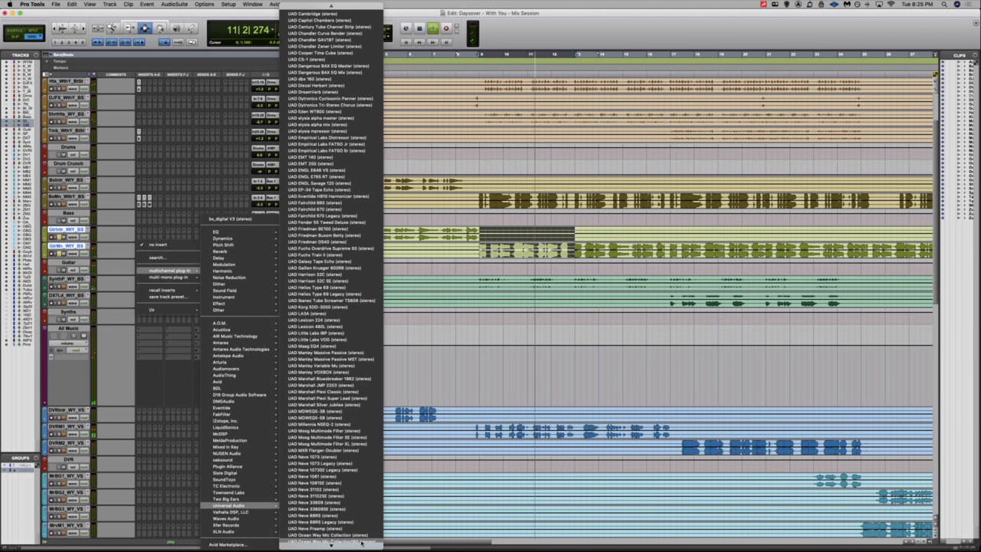
mouse_move(362, 542)
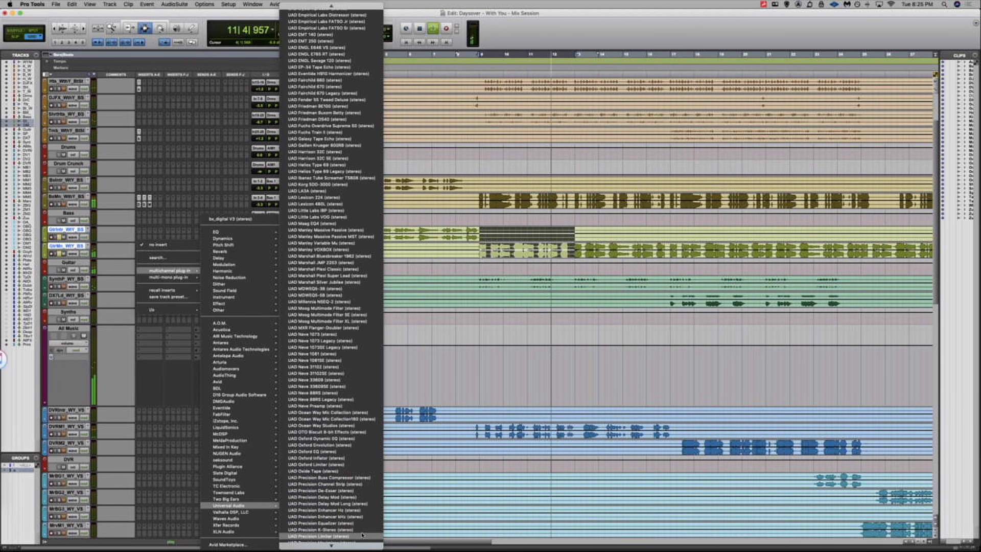
scroll(362, 531, "down", 2)
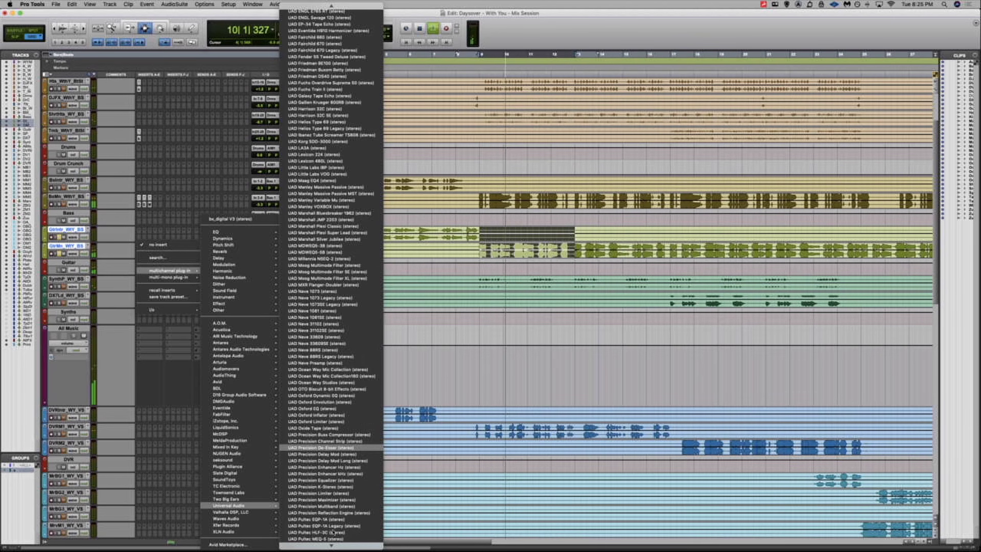
scroll(335, 542, "down", 6)
scroll(335, 546, "down", 5)
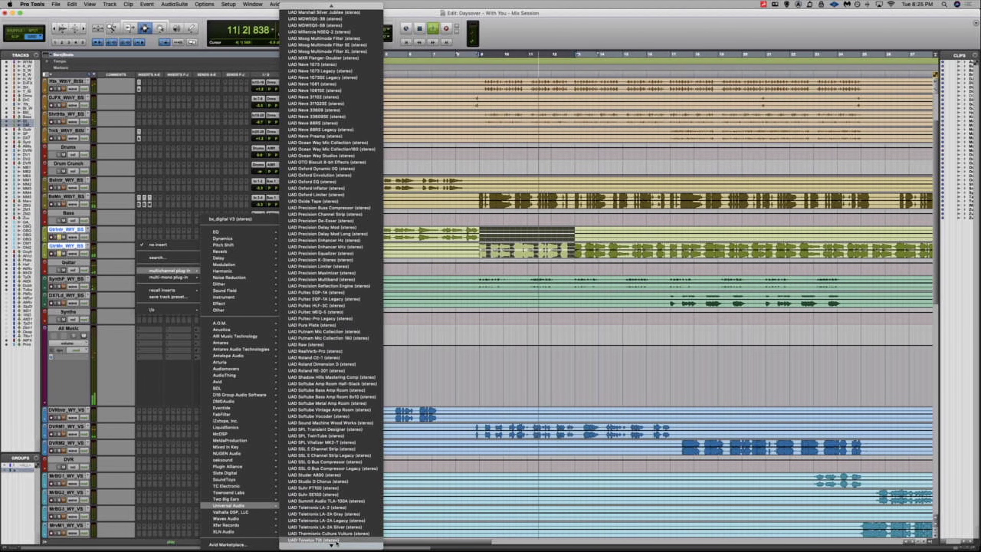
scroll(337, 543, "down", 2)
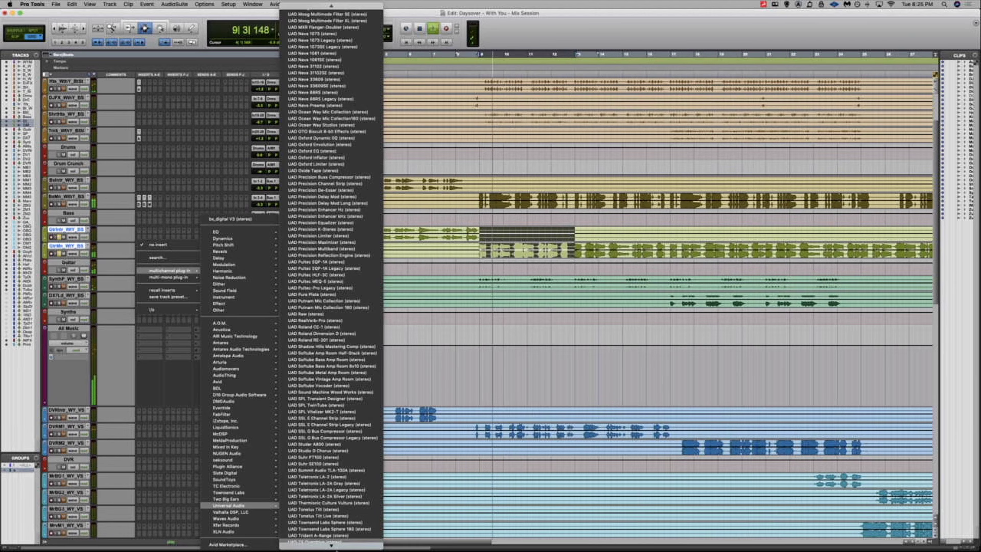
scroll(338, 549, "down", 6)
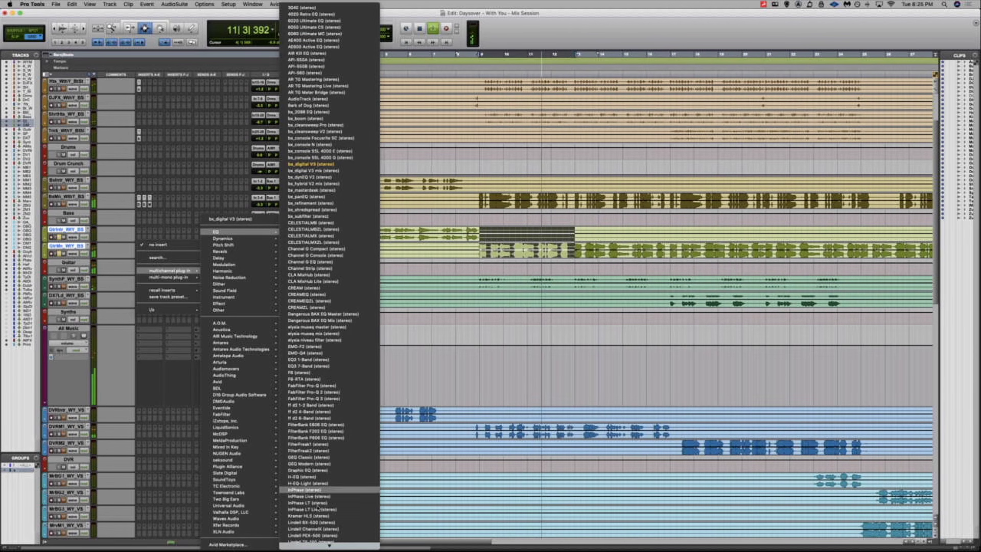
scroll(318, 545, "down", 10)
scroll(318, 545, "down", 12)
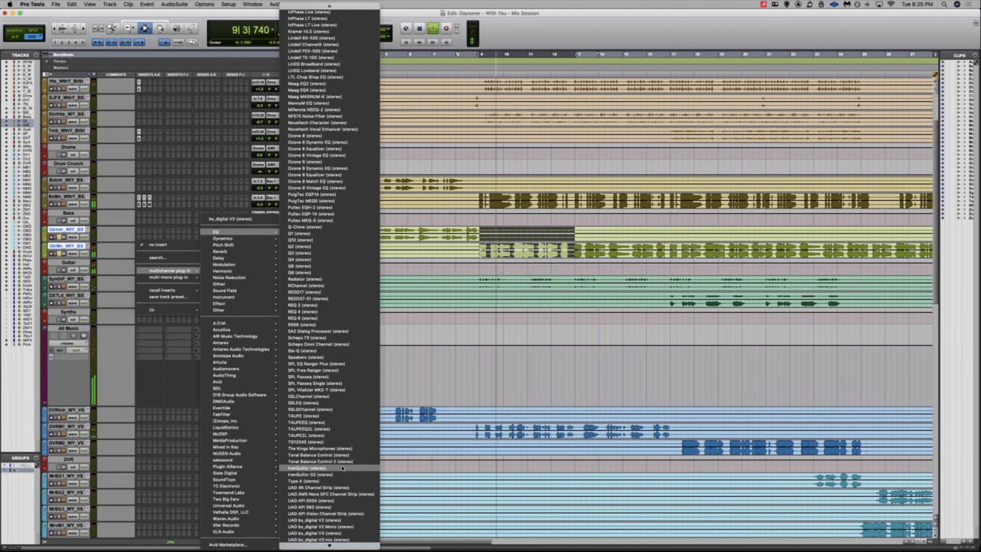
scroll(329, 544, "down", 1)
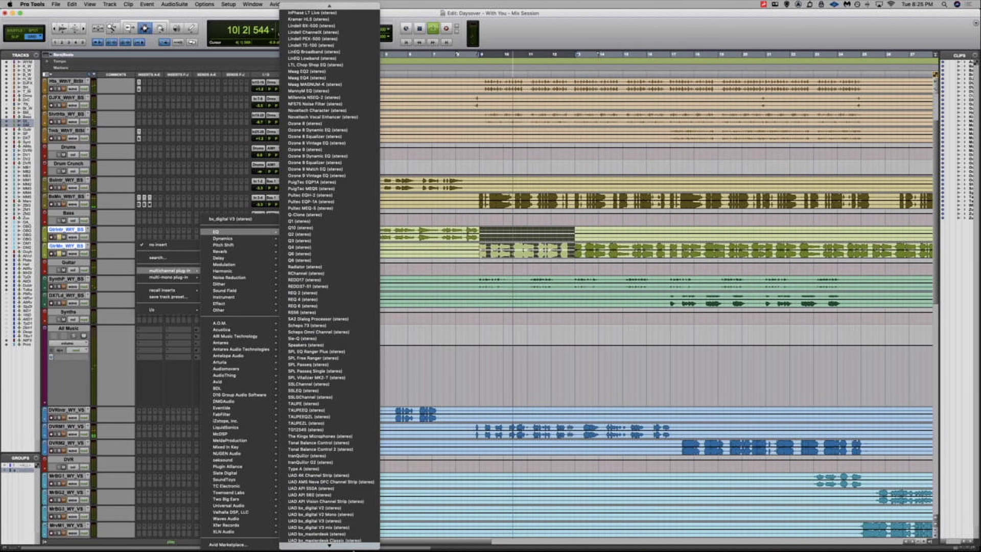
scroll(356, 543, "down", 16)
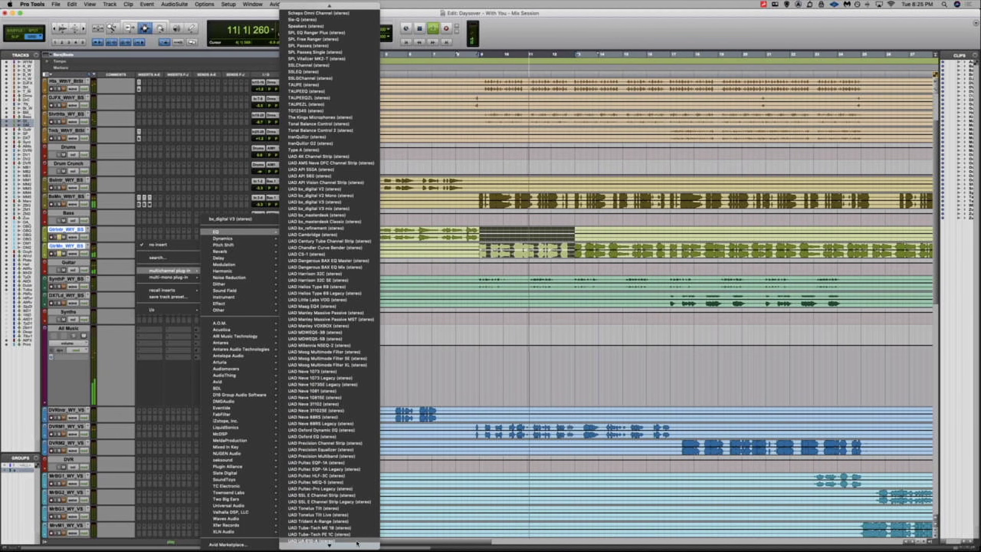
key("Escape")
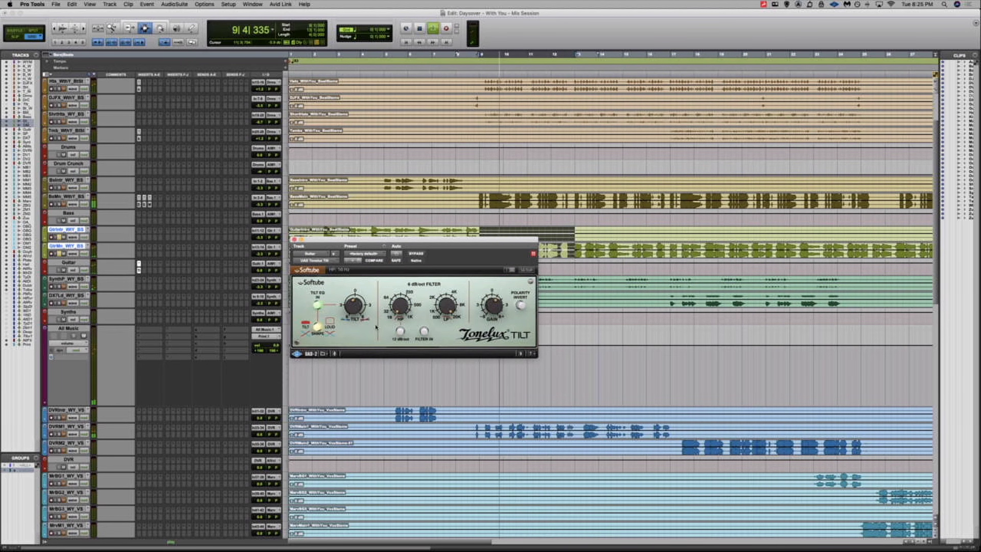
Adjust the Tonelux Tilt's tilt and gain, engage its filter at 12 dB/oct, and use the TILT shape
mouse_move(357, 307)
left_mouse_down()
mouse_move(360, 324)
mouse_move(363, 289)
left_mouse_up()
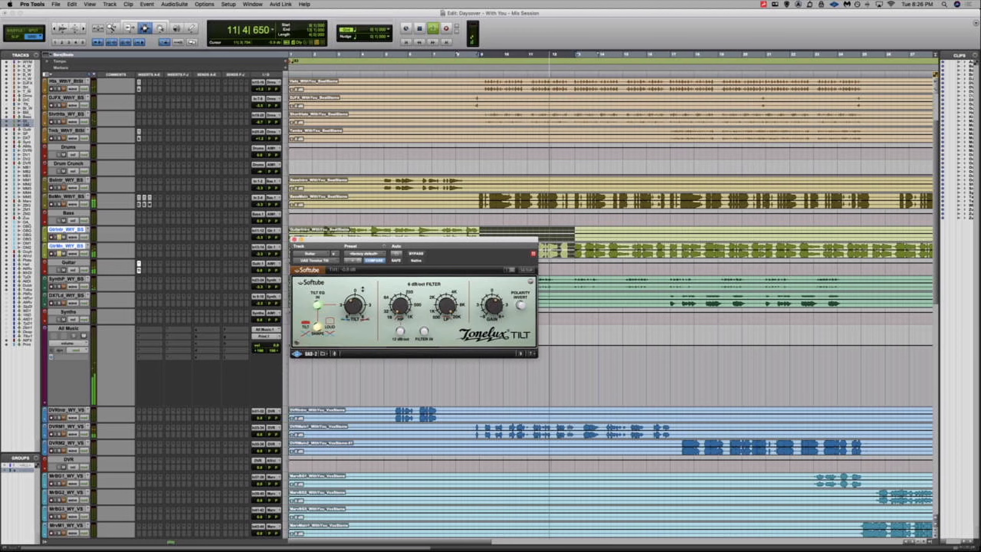
left_click_drag(496, 311, 499, 305)
left_click(424, 332)
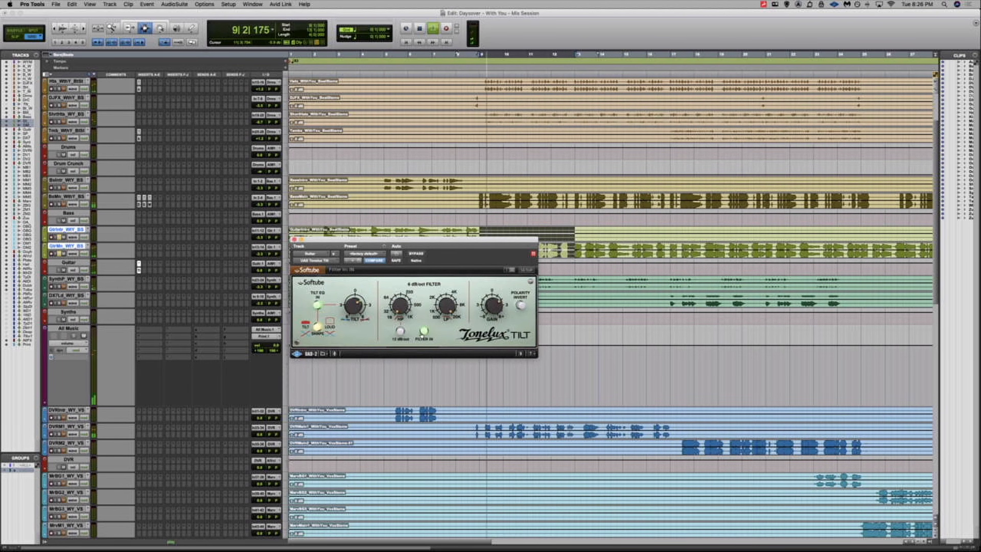
left_click(400, 330)
left_click(317, 305)
left_click(317, 327)
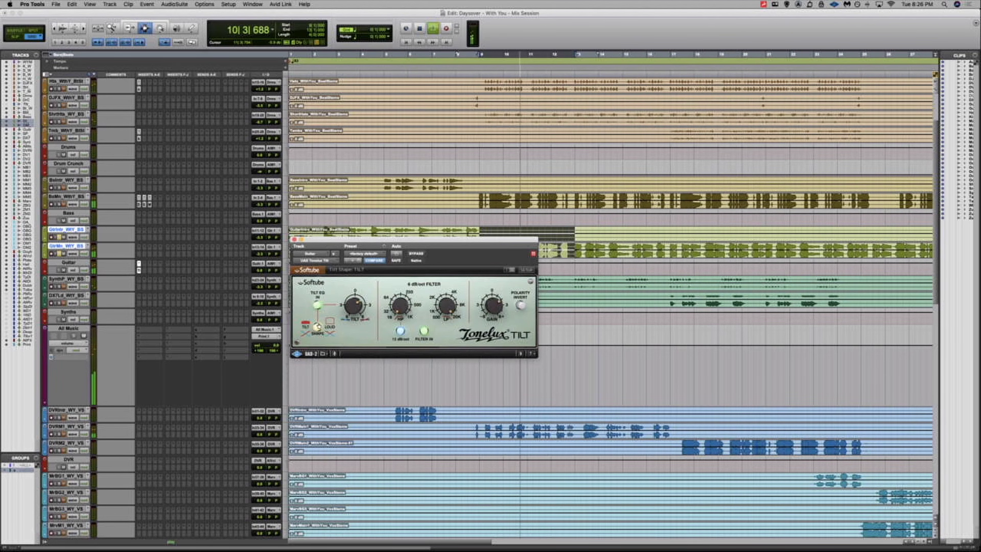
Replace the Tonelux Tilt on the Guitar bus with the stereo Soundtoys Sie-Q
left_click(139, 265)
left_click(144, 272)
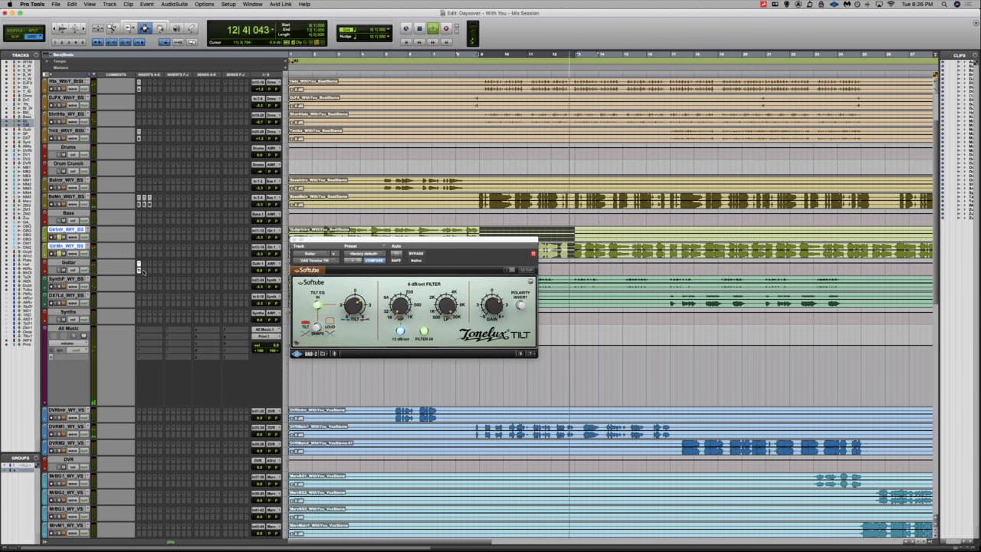
left_click(140, 271)
mouse_move(171, 264)
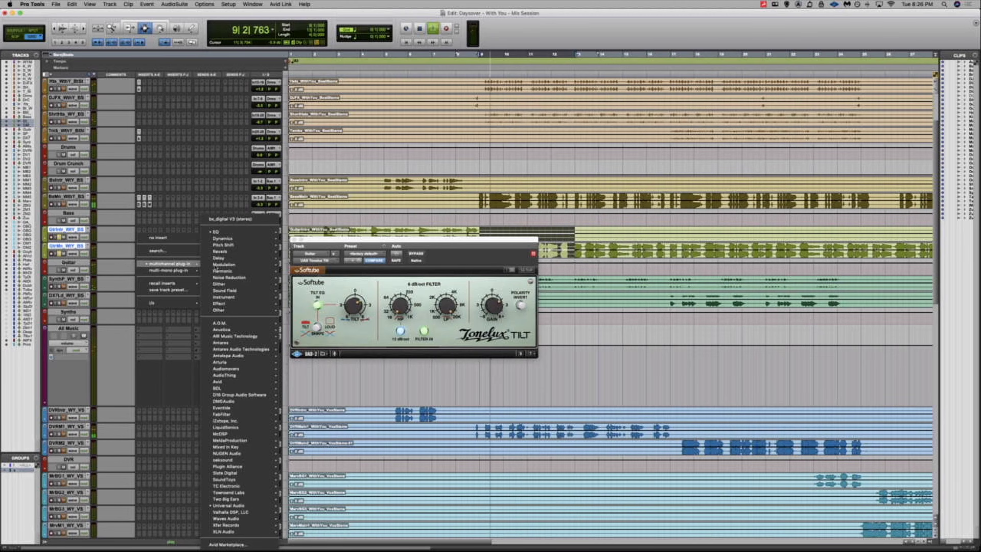
mouse_move(233, 266)
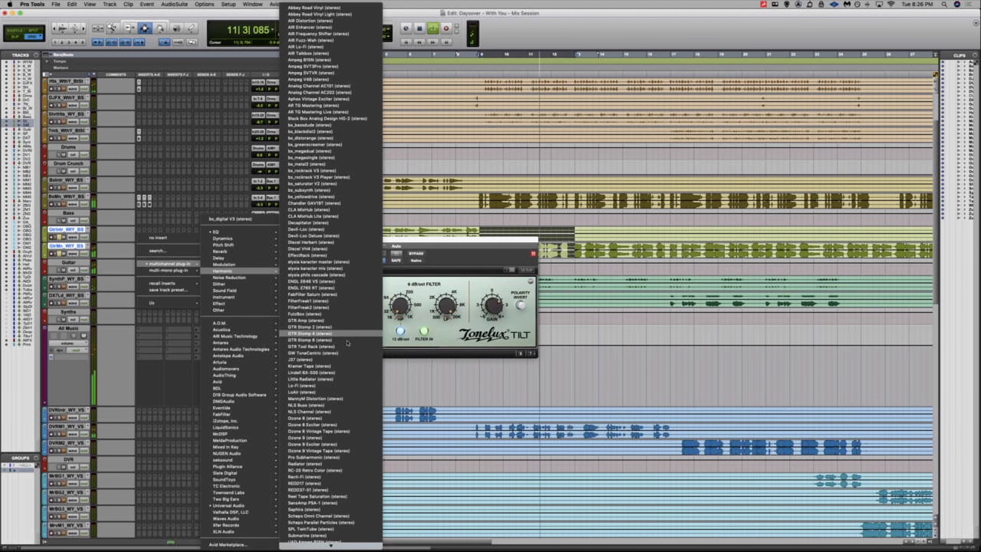
scroll(352, 499, "down", 1)
scroll(352, 499, "down", 10)
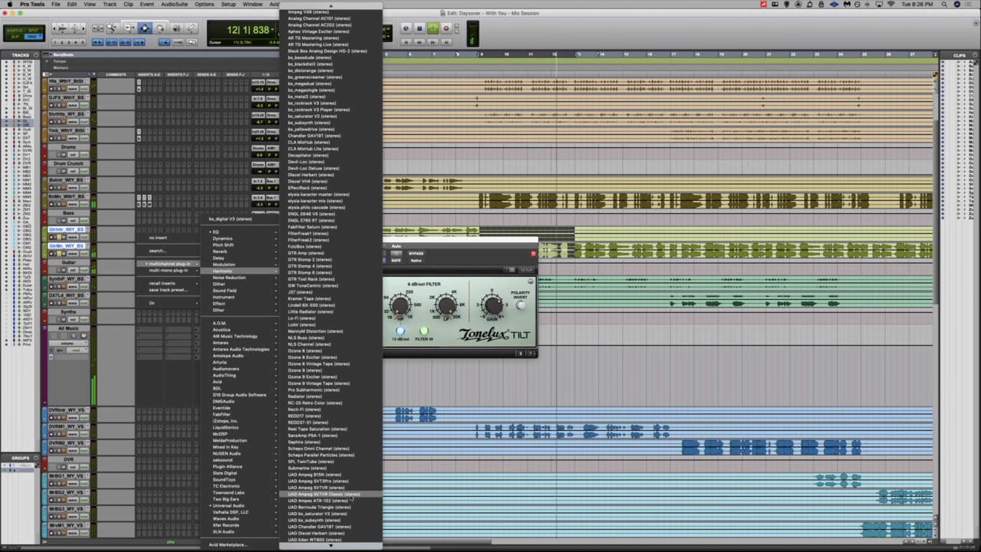
scroll(349, 494, "down", 8)
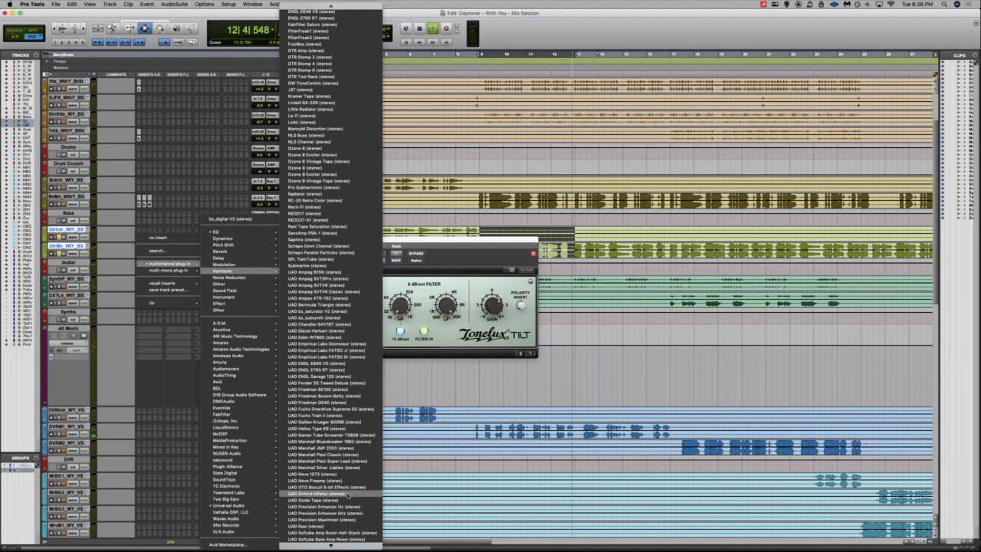
scroll(348, 496, "down", 6)
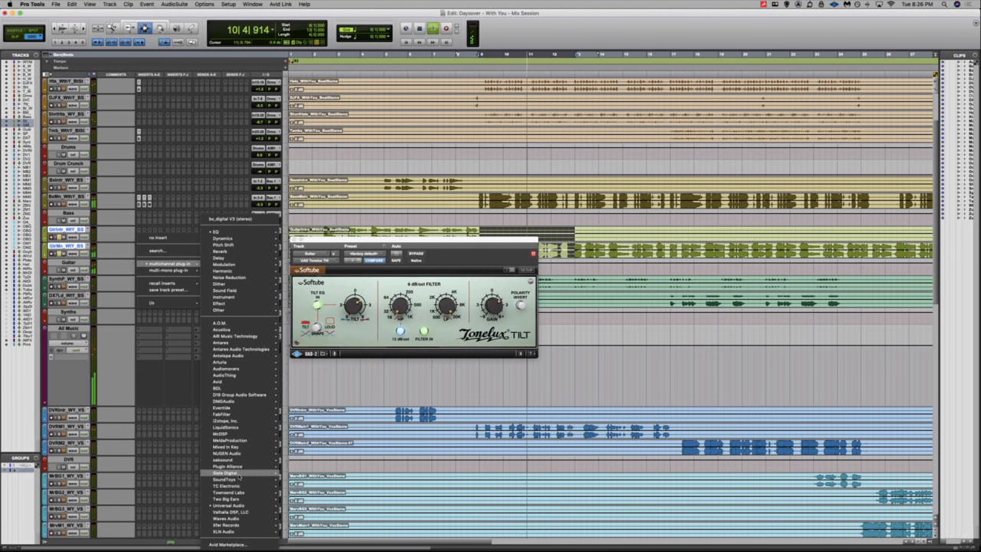
mouse_move(230, 479)
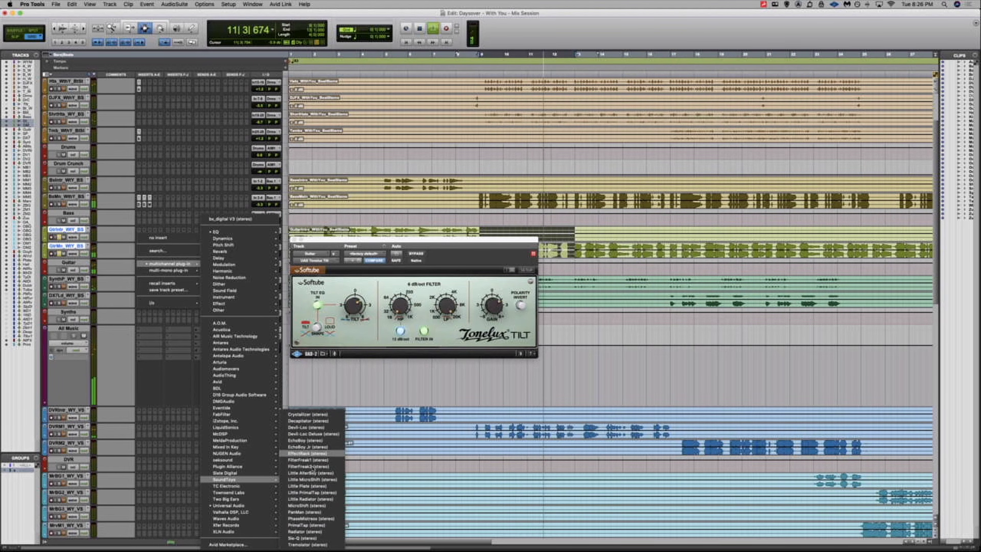
left_click(326, 544)
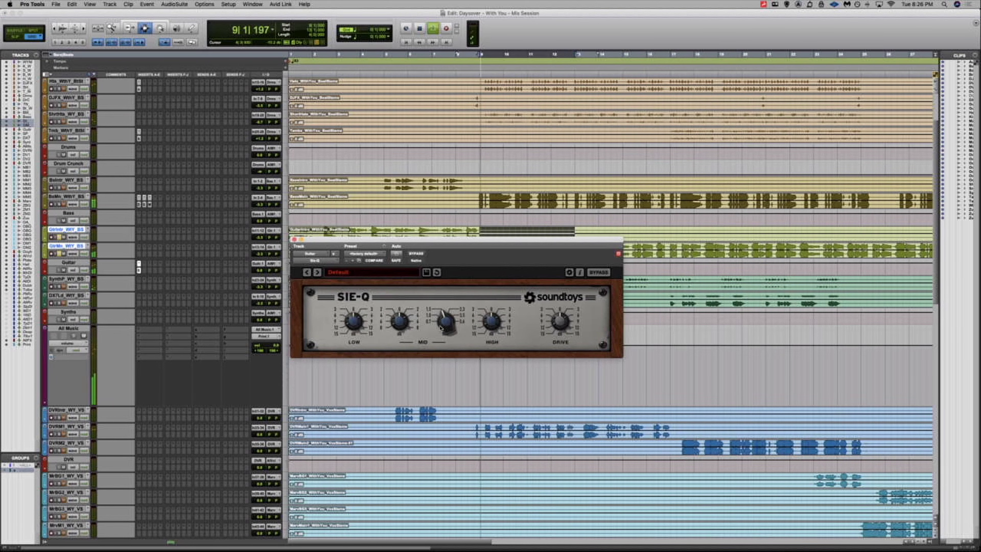
Adjust the mid gain and mid frequency of the Guitar bus's Sie-Q while the guitar section loops
left_click_drag(402, 323, 404, 295)
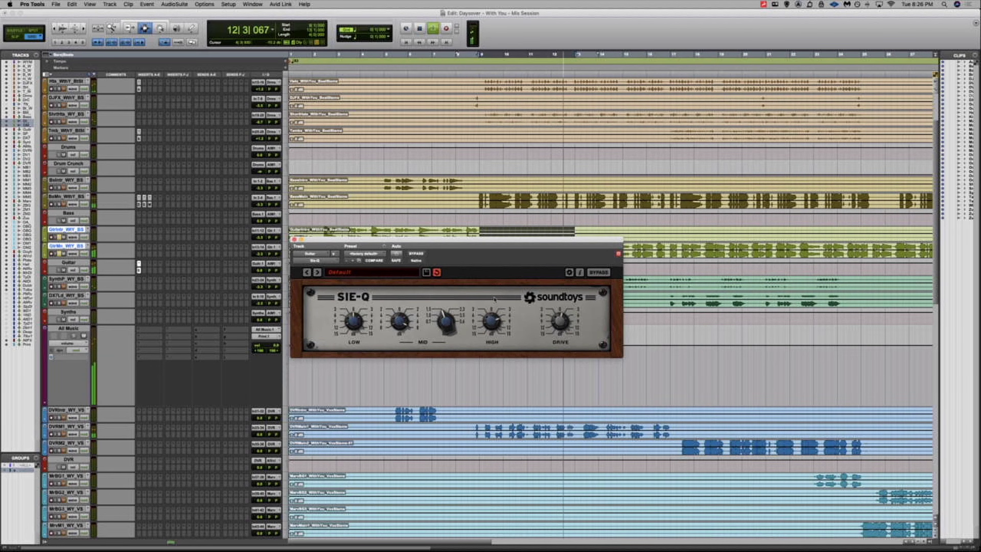
left_click_drag(446, 321, 447, 320)
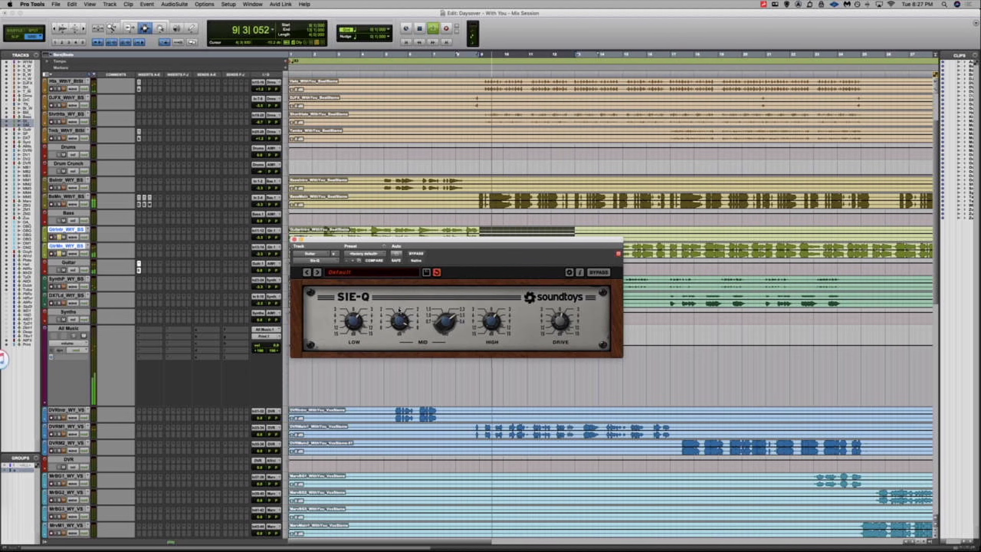
left_click_drag(446, 320, 432, 334)
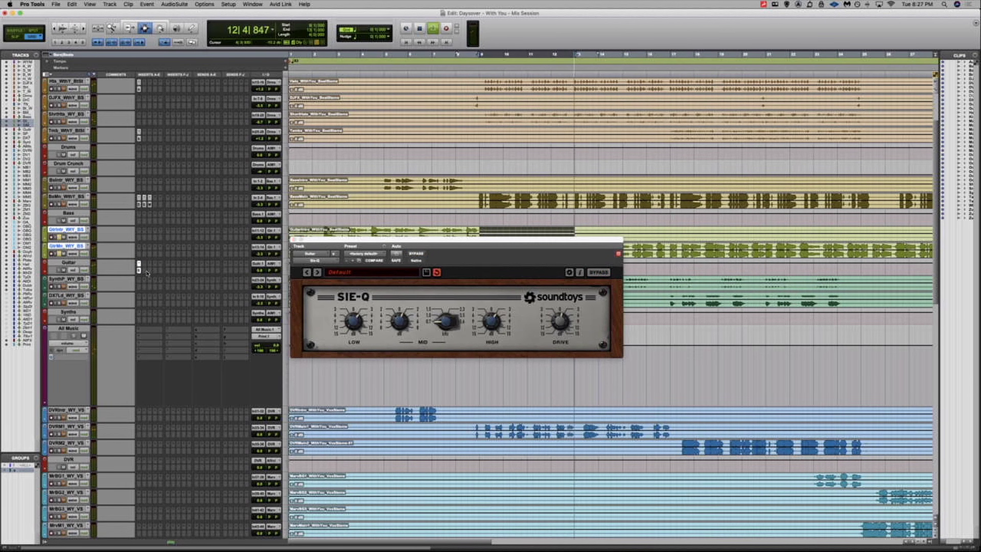
left_click(143, 271)
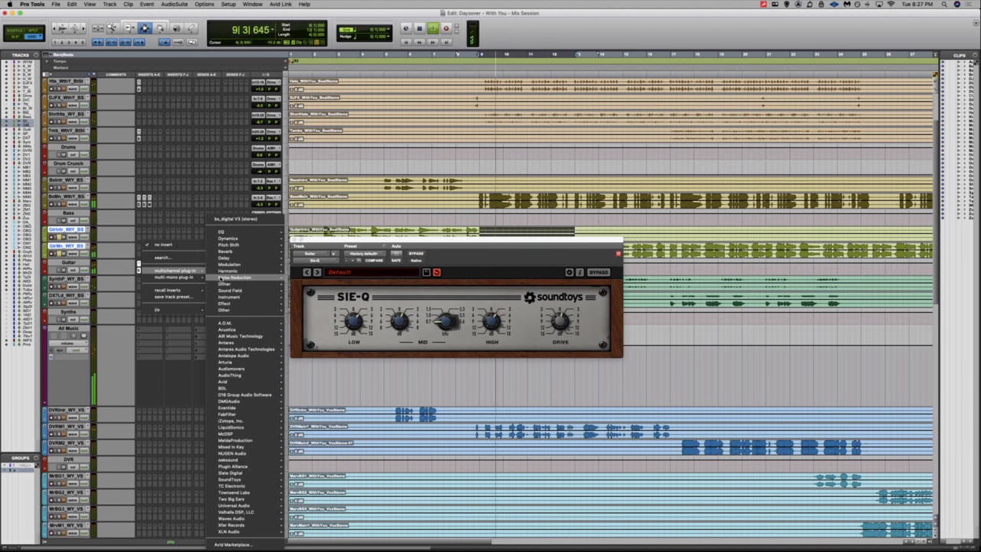
left_click(515, 297)
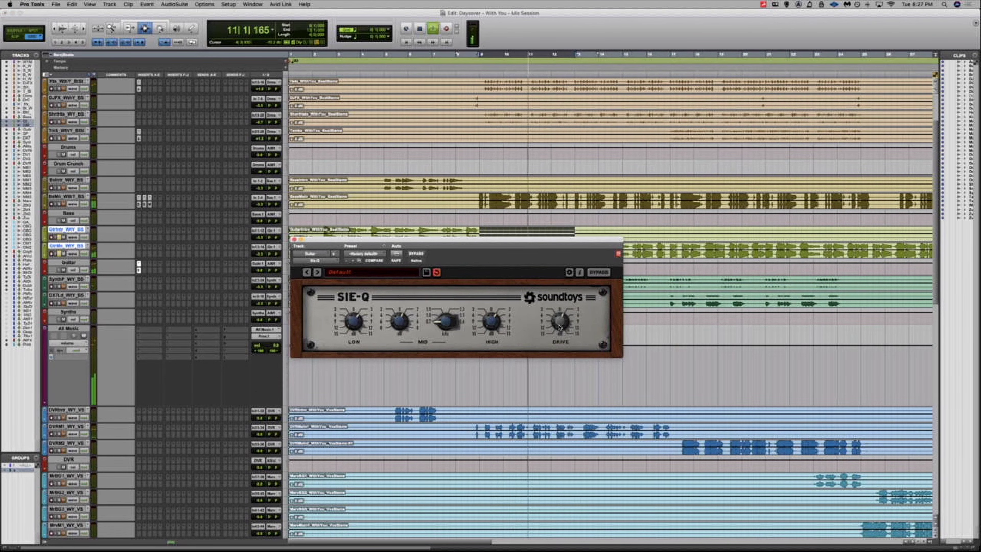
key("Delete")
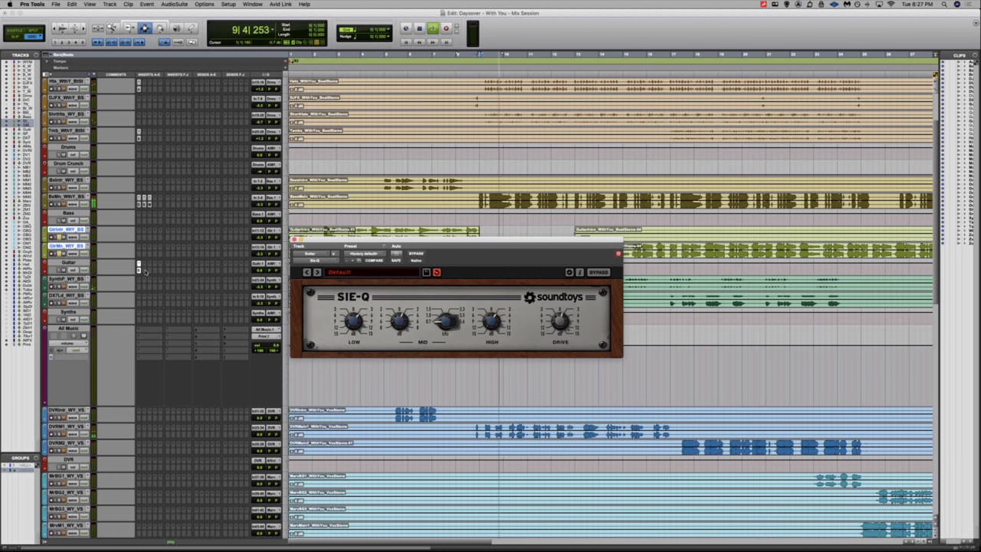
key("super+bracketright")
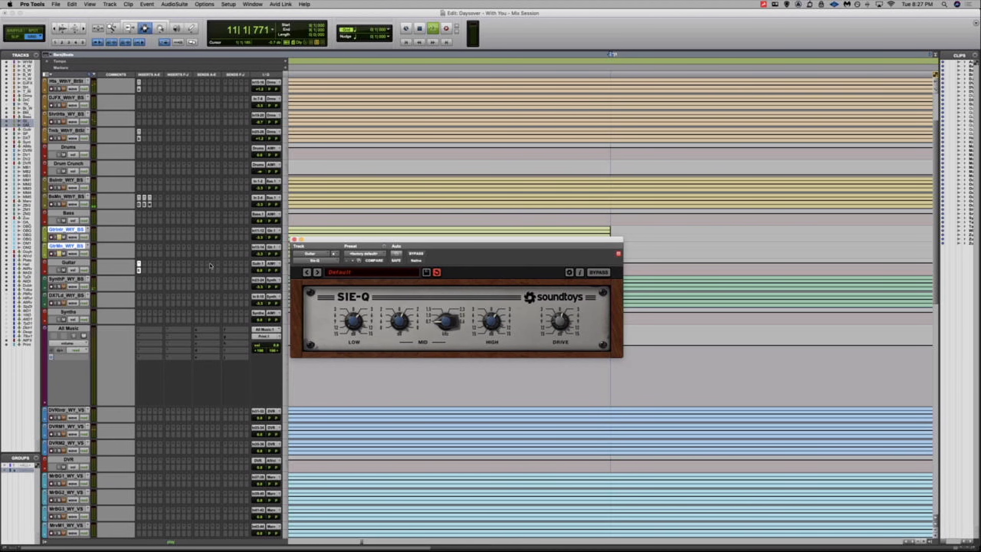
left_click(295, 240)
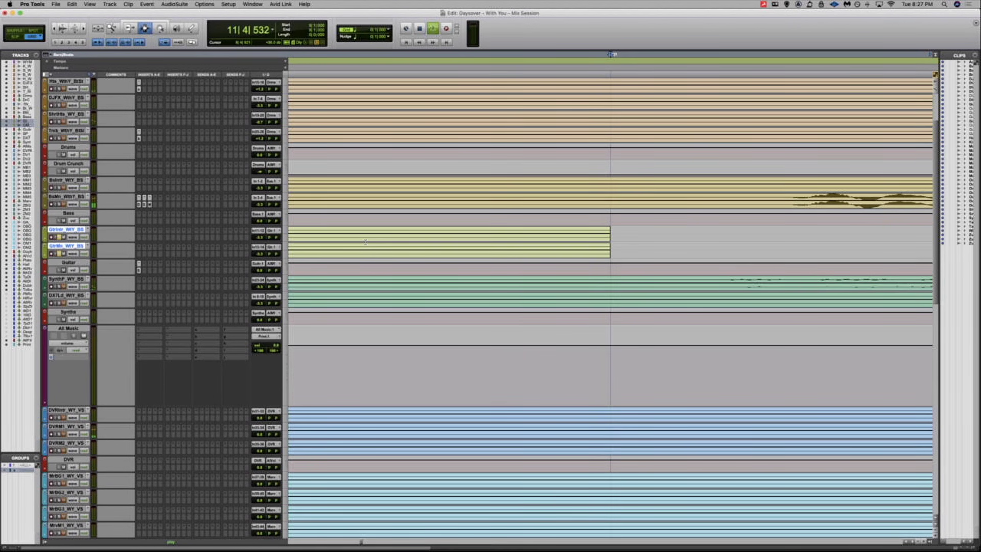
key("alt+a")
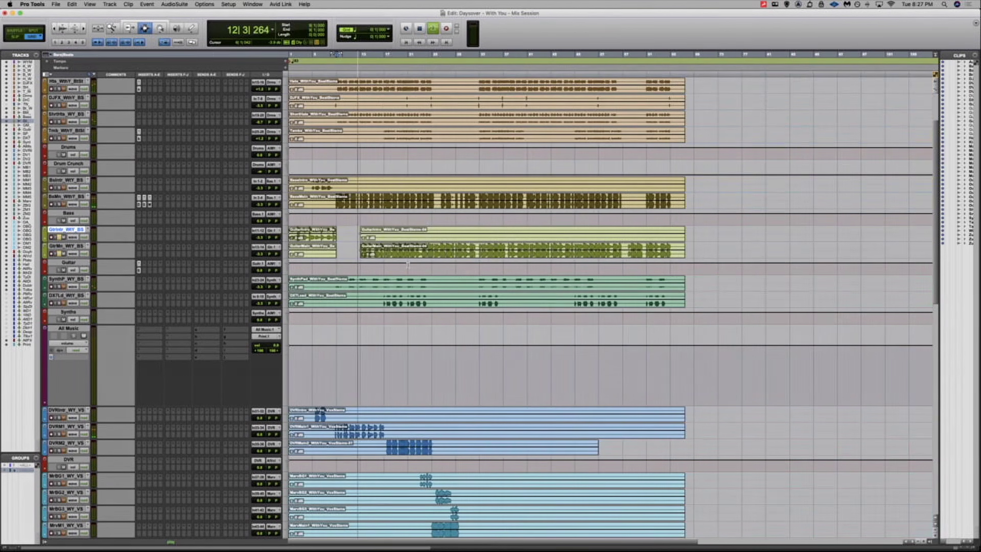
left_click_drag(335, 230, 361, 253)
key("super+bracketright")
key("super+bracketright")
key("super+bracketright")
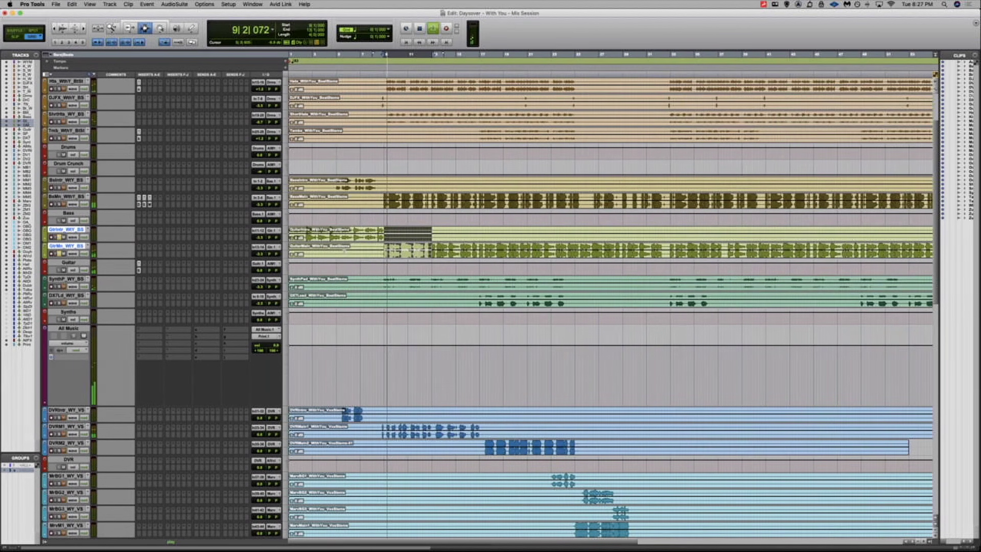
Insert the stereo AIR Flanger in the Guitar bus's second insert slot and set its mix to 7%
left_click(140, 271)
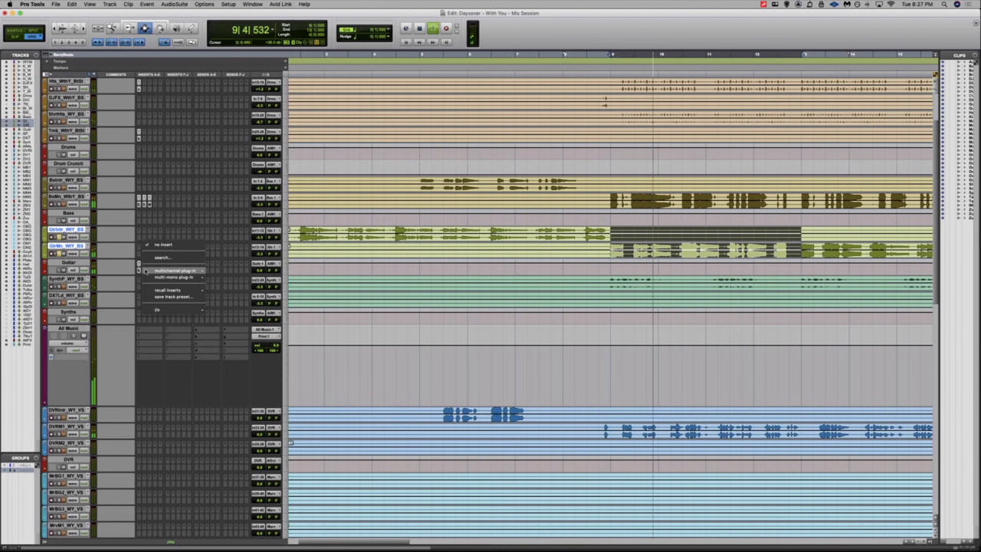
mouse_move(199, 270)
mouse_move(284, 265)
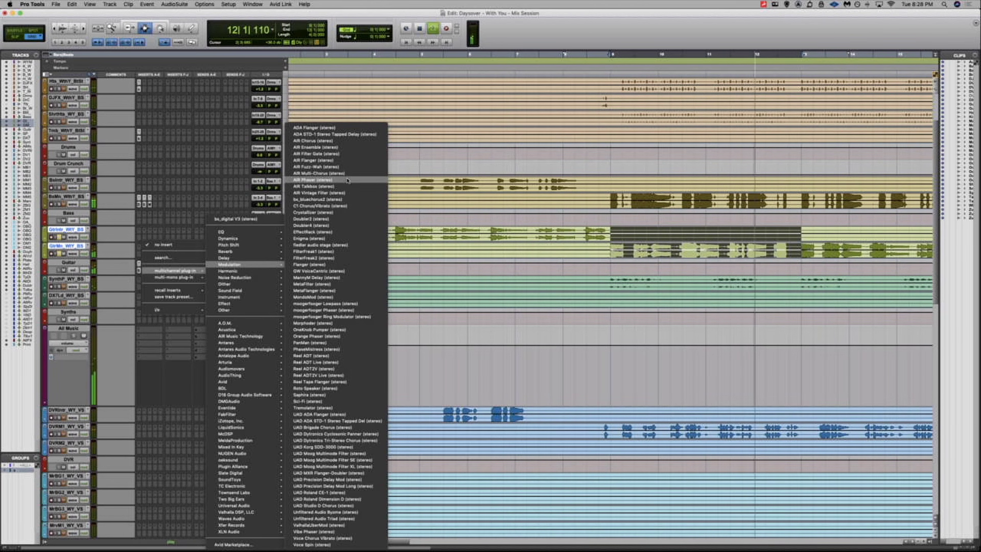
key("Escape")
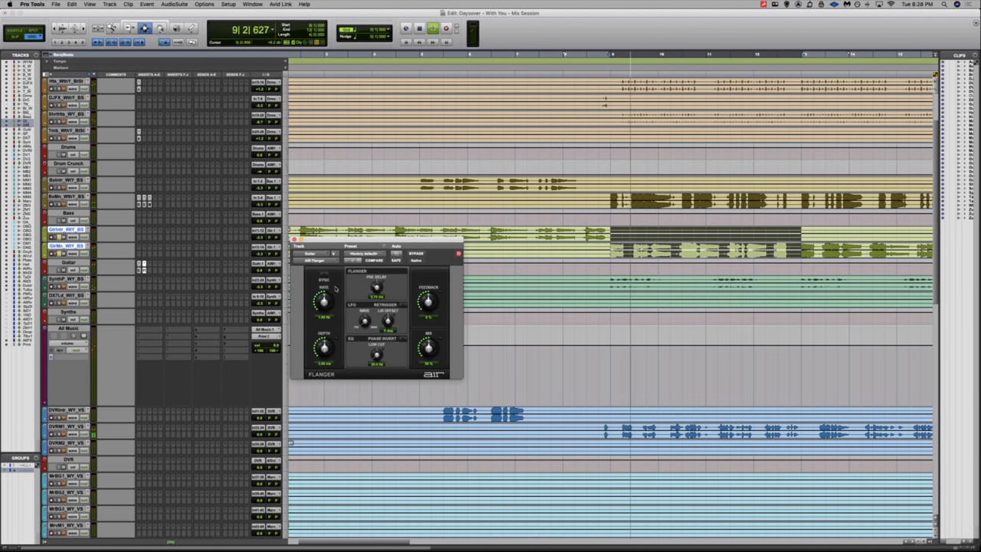
left_click_drag(420, 356, 414, 373)
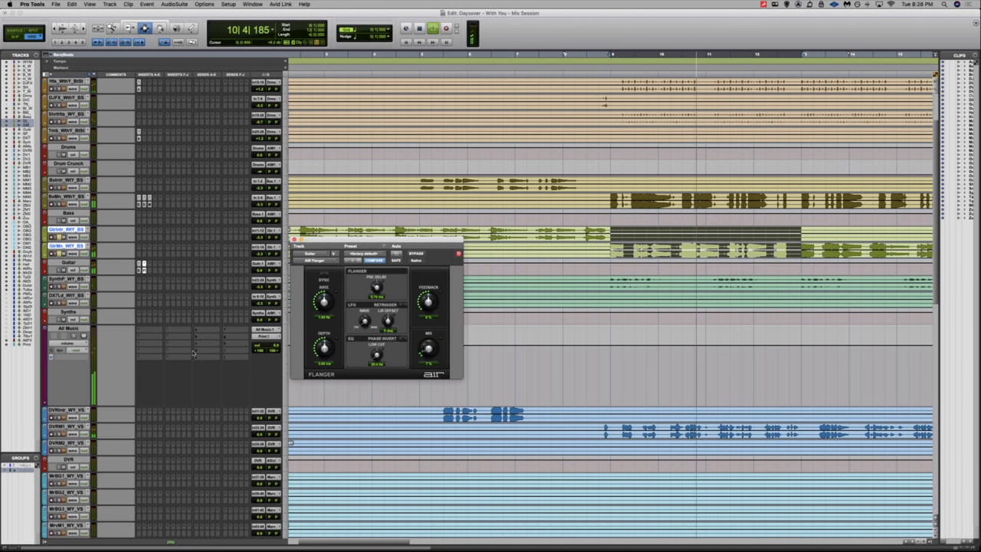
Insert the stereo Soundtoys Decapitator in the Guitar bus's third insert slot, set its style to E, and leave Punish off
left_click(152, 272)
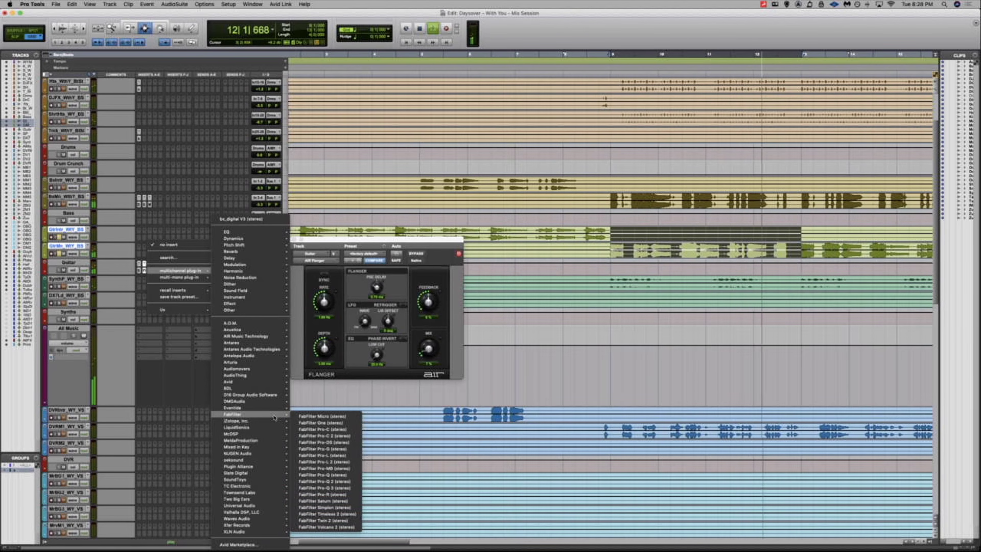
mouse_move(276, 480)
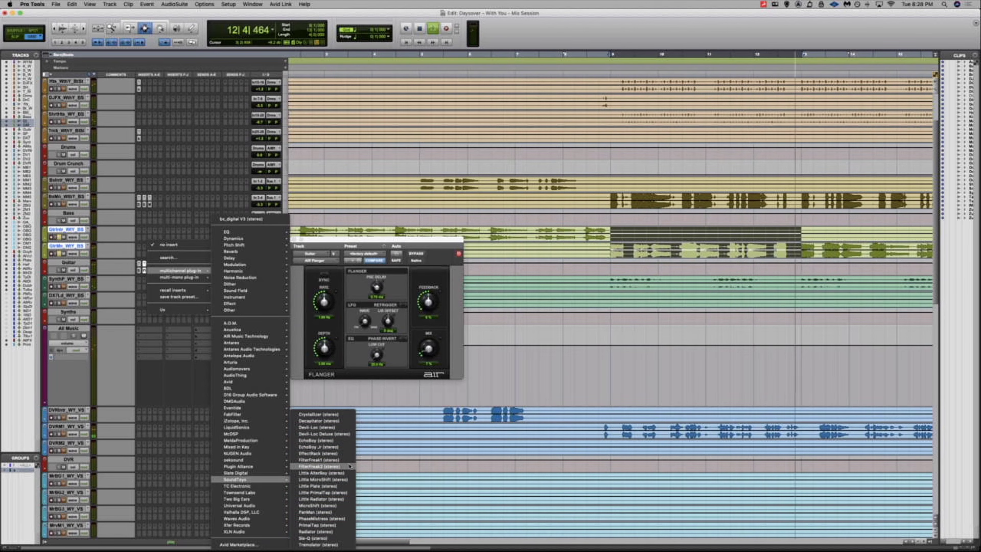
left_click(344, 421)
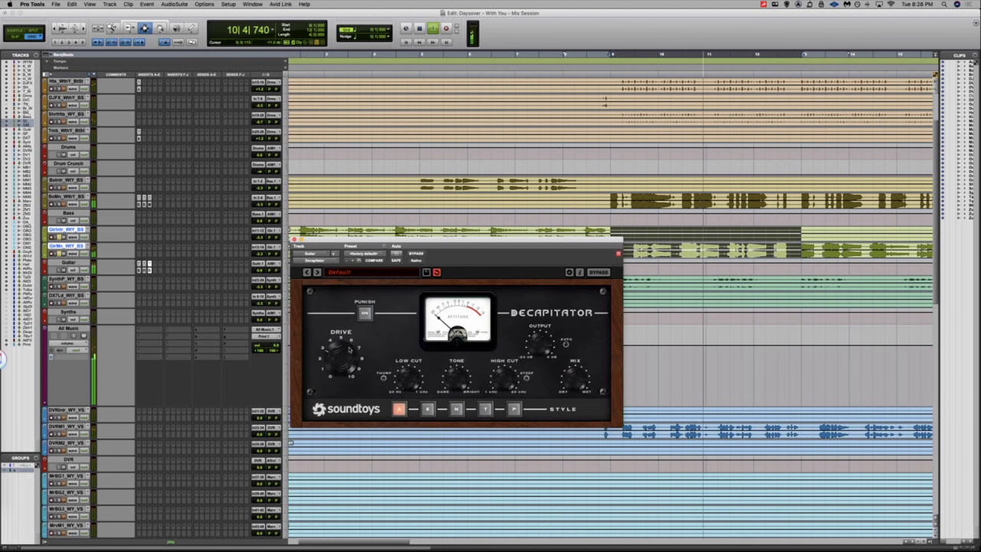
left_click(365, 313)
left_click(429, 412)
left_click(365, 313)
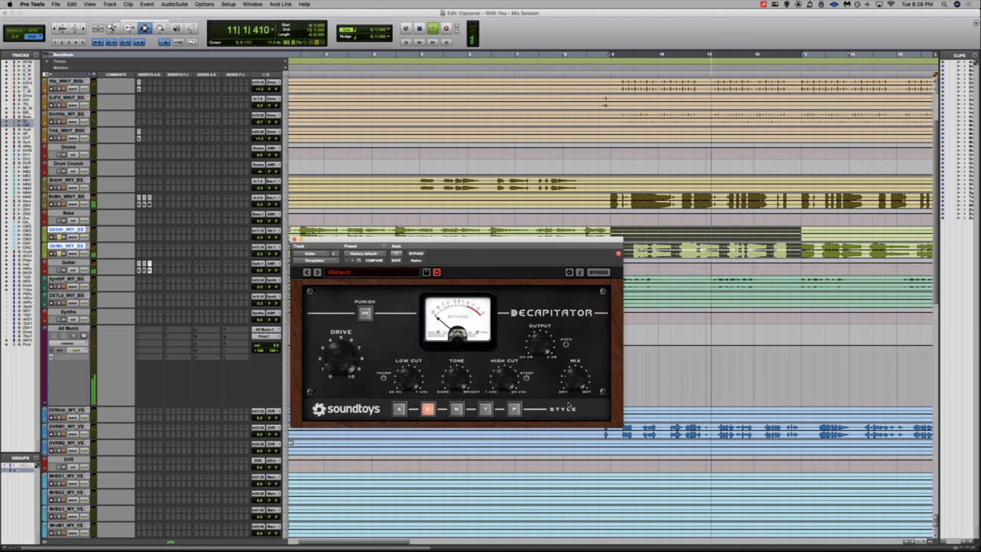
left_click(150, 271, "super")
key("super+w")
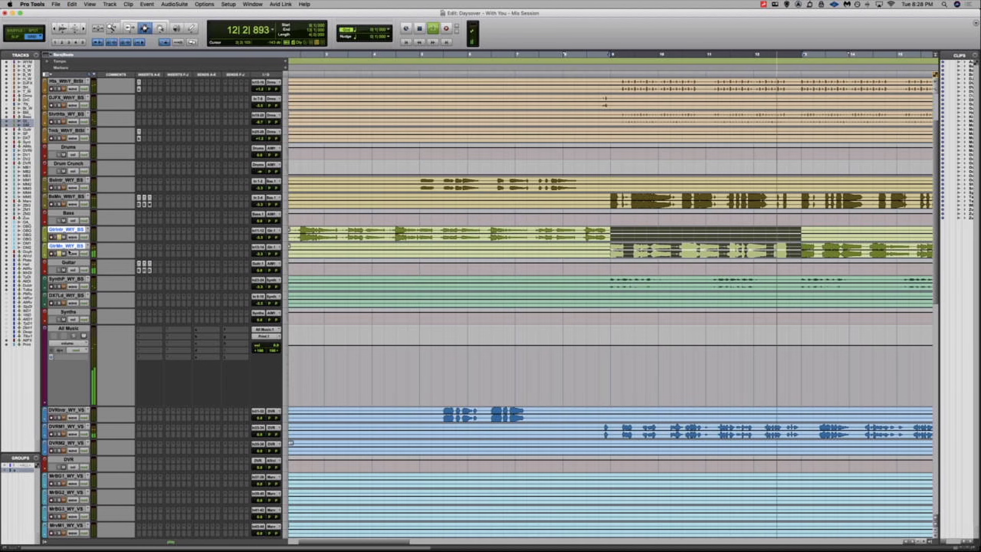
Insert the stereo bx_control V2 in the Guitar bus's fourth insert slot and set its stereo width to 110%
key("super+[")
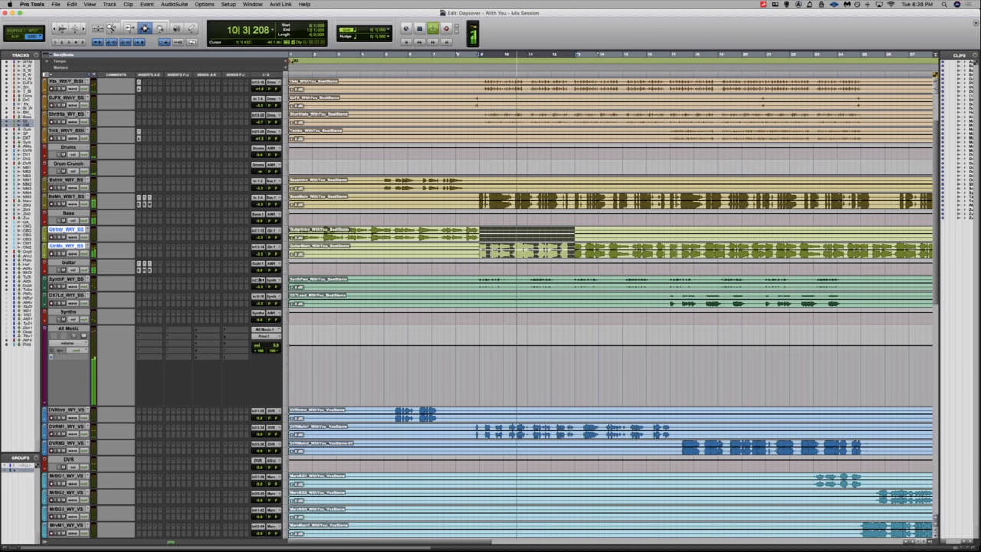
left_click(158, 271)
mouse_move(194, 270)
mouse_move(265, 238)
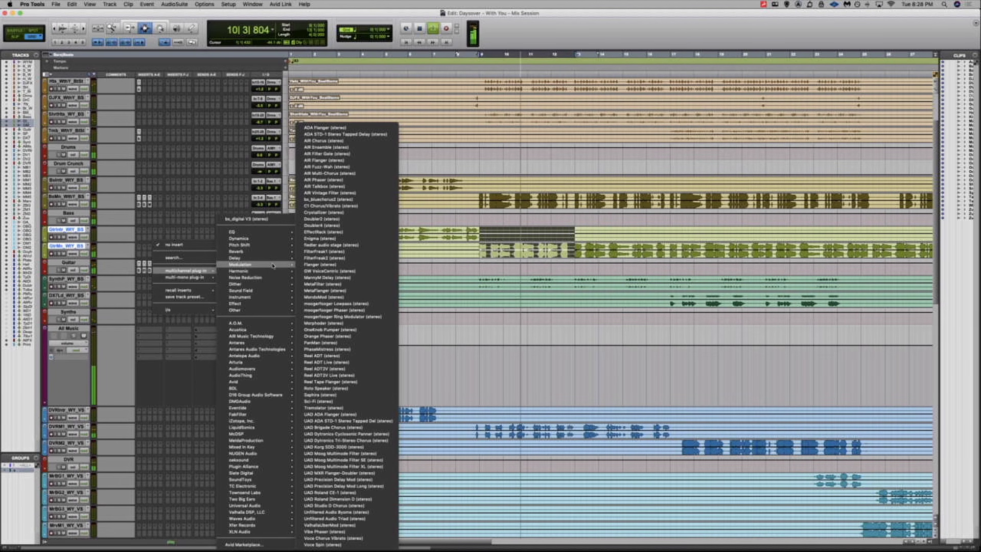
mouse_move(271, 290)
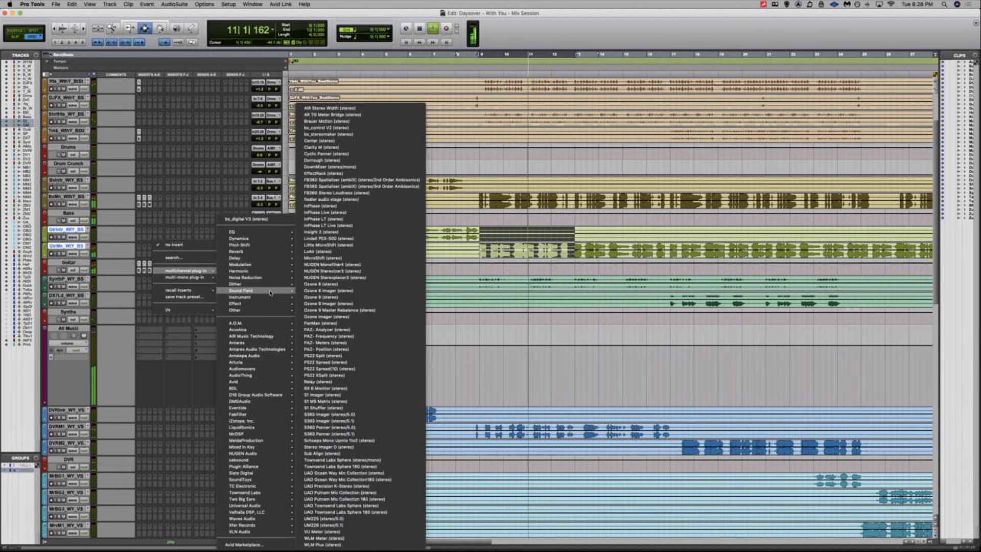
left_click(364, 128)
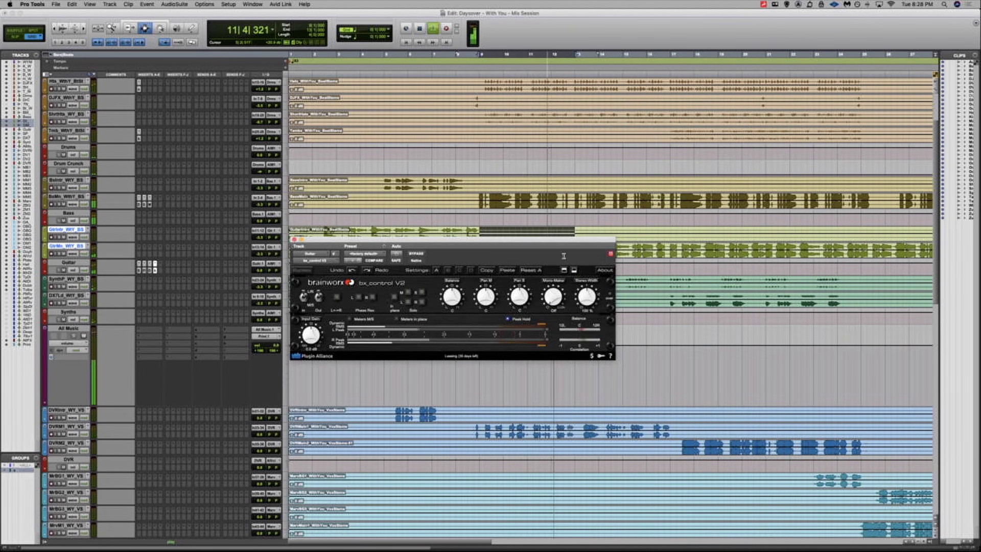
left_click_drag(586, 292, 589, 284)
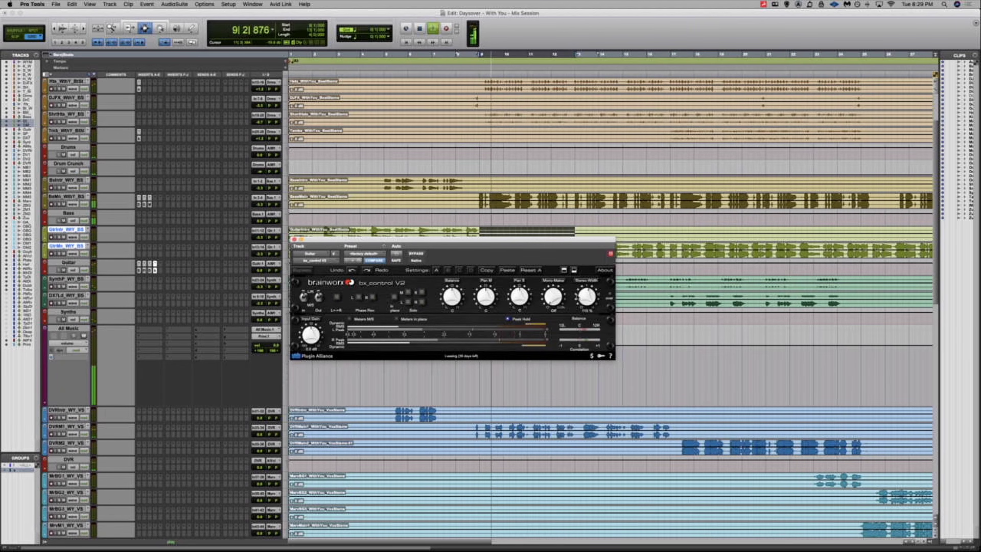
Move bx_control V2 to the Guitar bus's last insert slot and insert the stereo FabFilter Pro-Q 3 in the freed fourth slot
left_click_drag(155, 269, 189, 272)
left_click(168, 261)
mouse_move(185, 270)
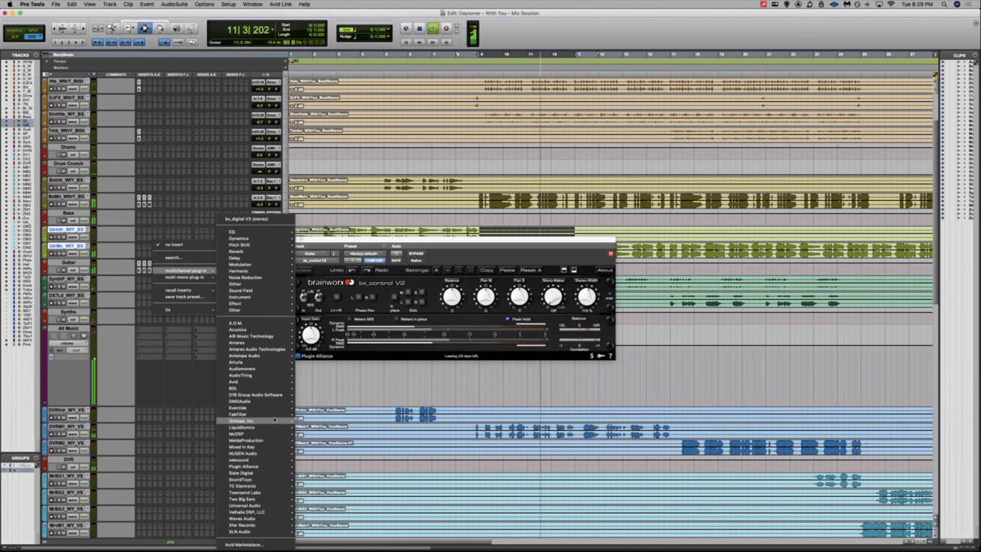
mouse_move(245, 414)
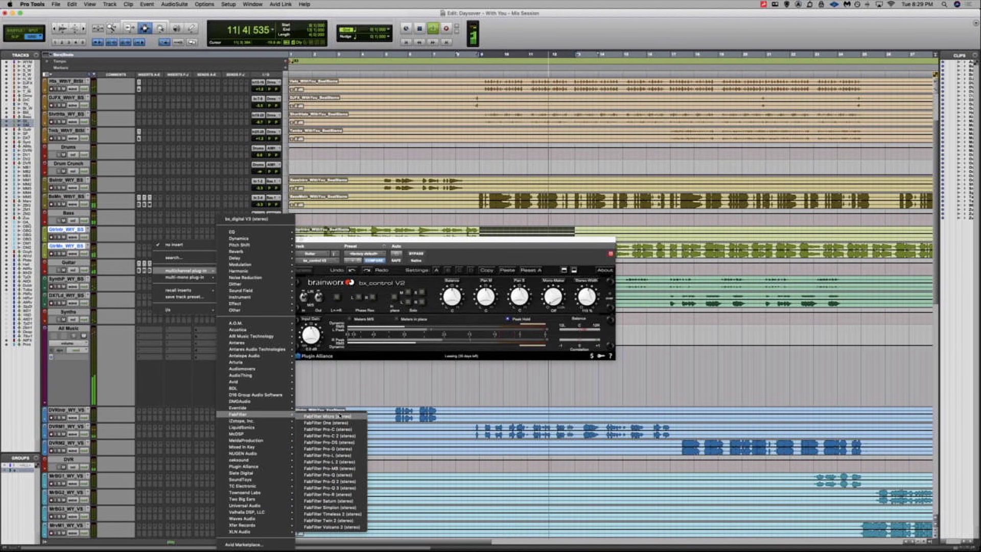
left_click(331, 488)
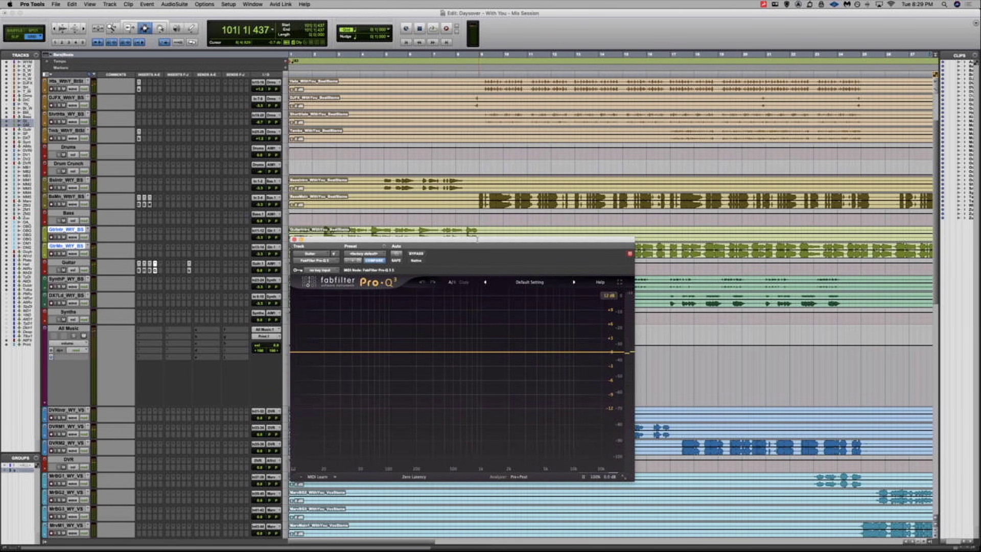
Dip the Guitar bus about 1 dB near 390 Hz in Pro-Q 3 and add a slight boost around 3 kHz
left_click_drag(472, 242, 670, 245)
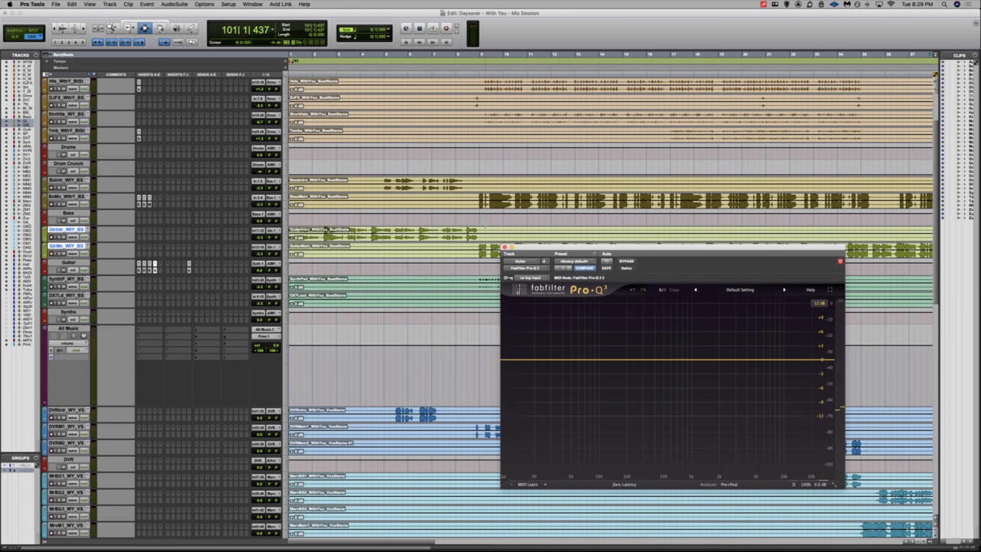
key("space")
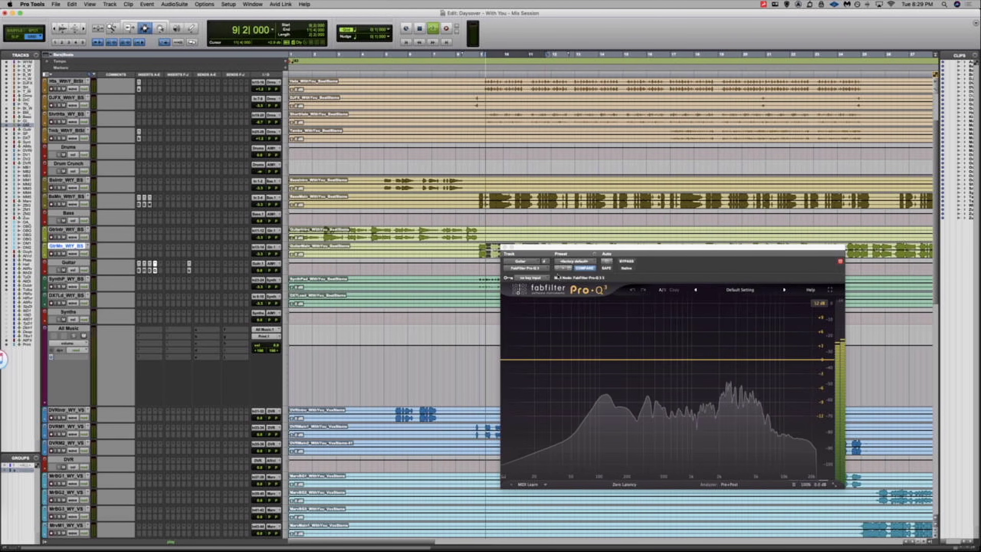
left_click_drag(647, 359, 654, 407)
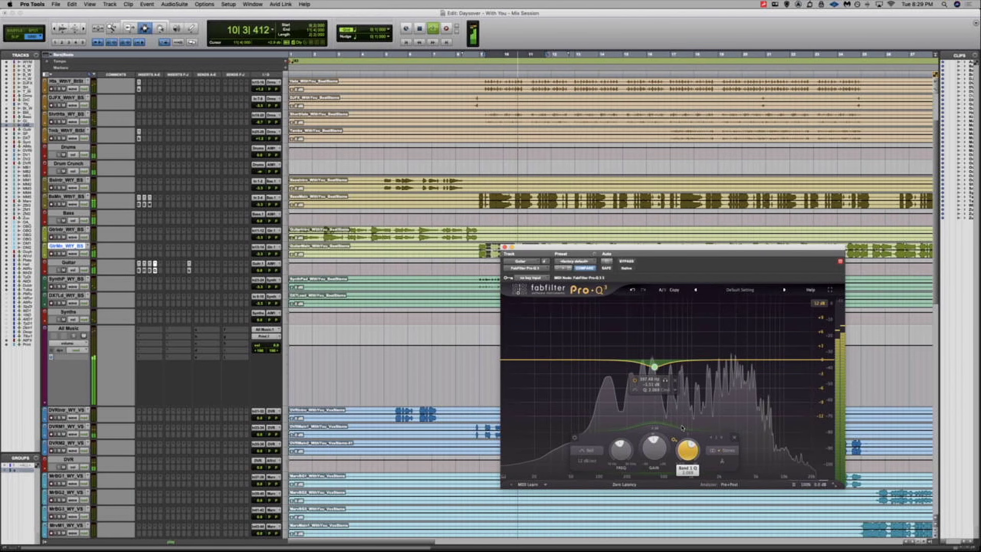
left_click_drag(620, 363, 724, 357)
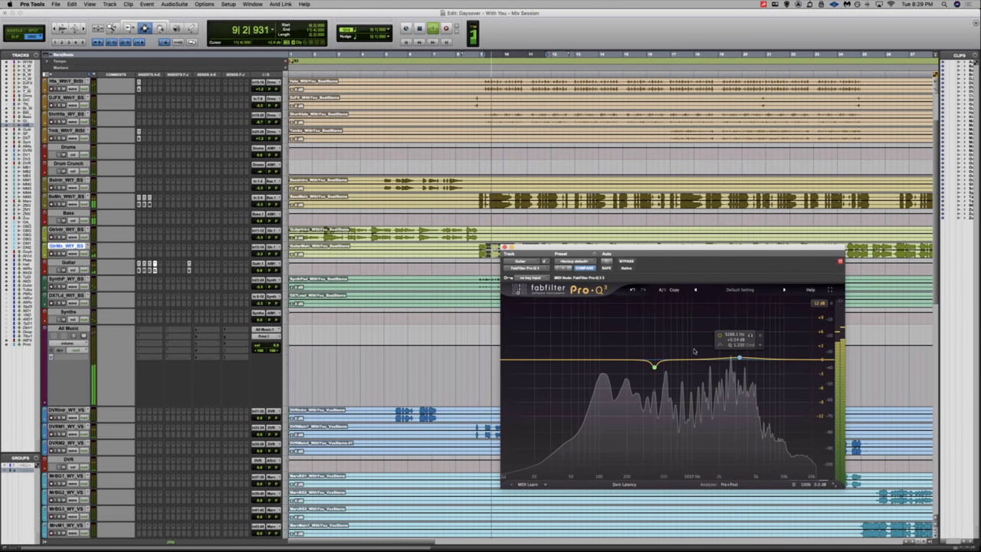
Sweep additional Pro-Q 3 bands on the Guitar bus, settling on slight boosts near 145 Hz and 2 kHz and small cuts around 600 Hz
left_click_drag(703, 356, 620, 240)
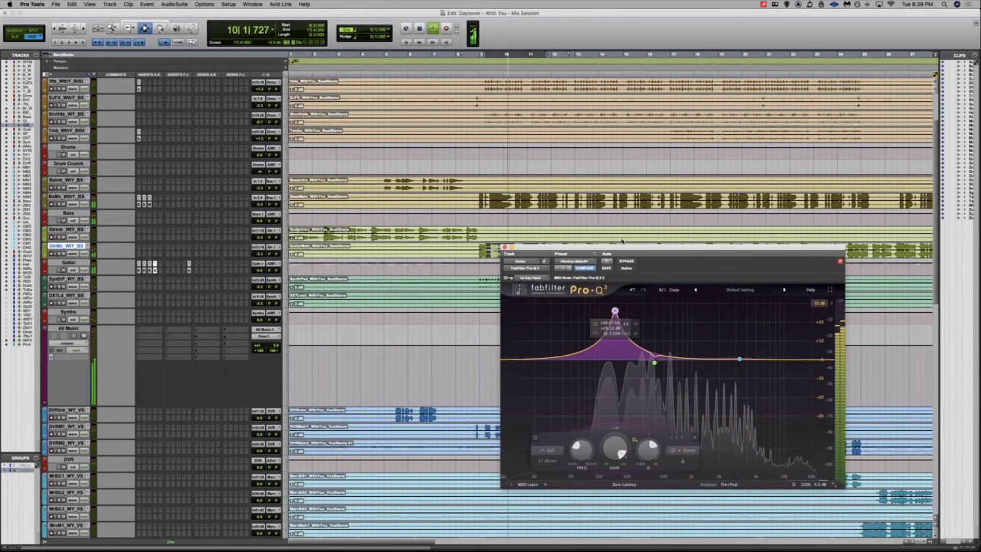
left_click_drag(673, 314, 620, 365)
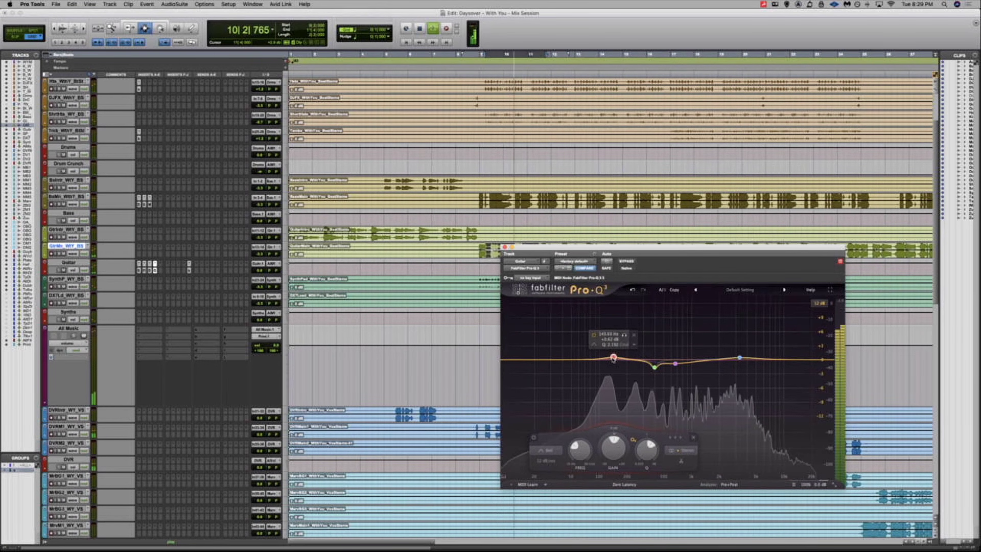
left_click_drag(628, 362, 667, 256)
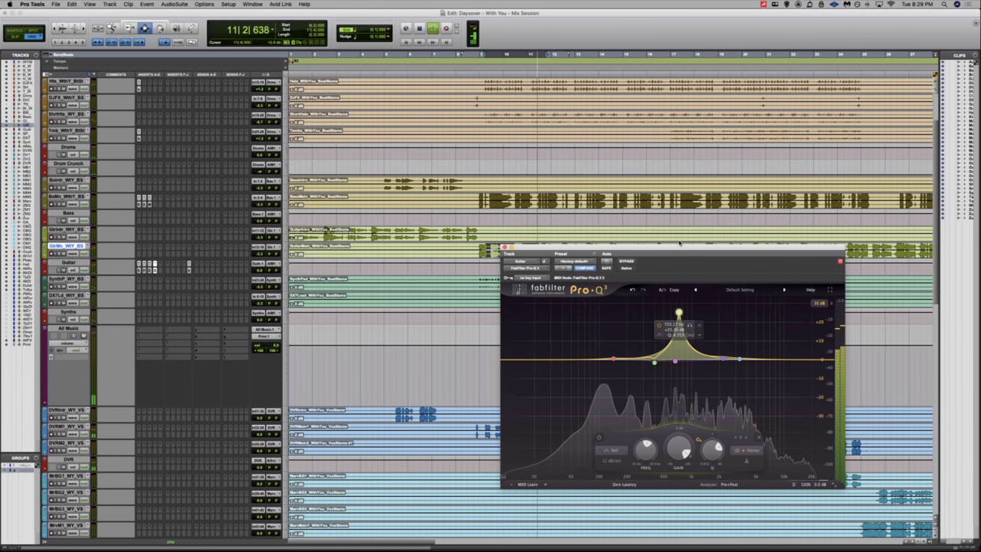
left_click_drag(673, 353, 672, 363)
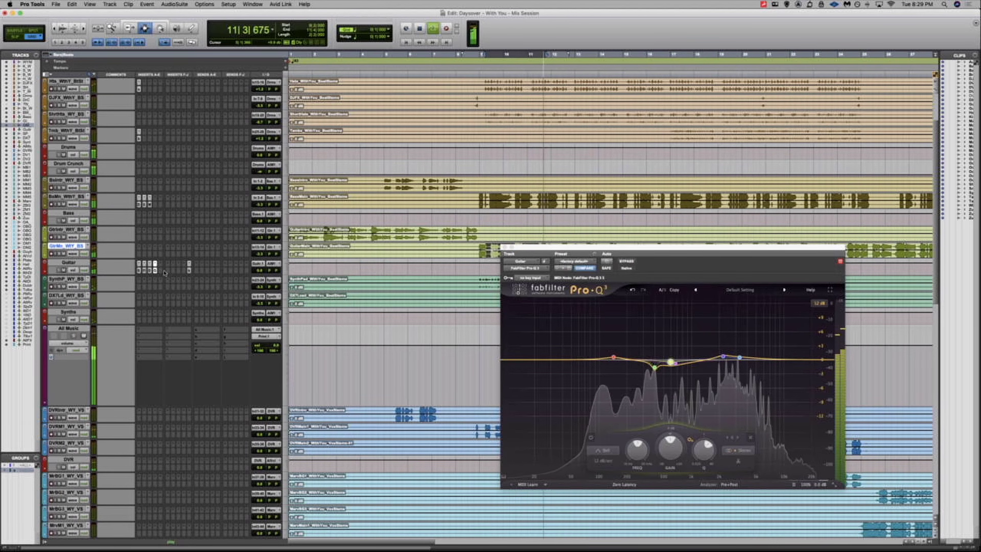
Check the Guitar bus's Pro-Q 3 insert during playback and close its window
left_click(160, 272)
left_click(154, 272)
left_click(155, 272)
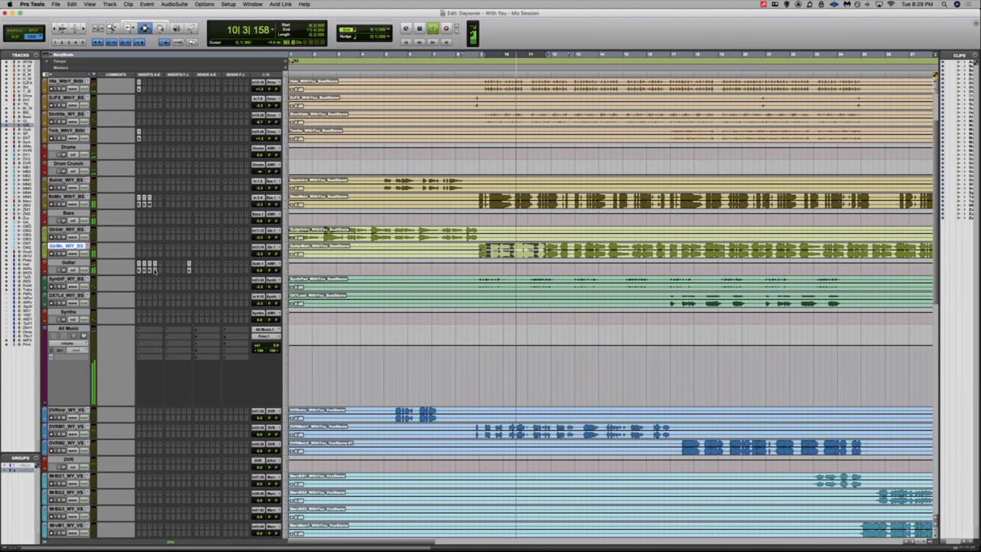
left_click(155, 271)
key("r")
key("super+w")
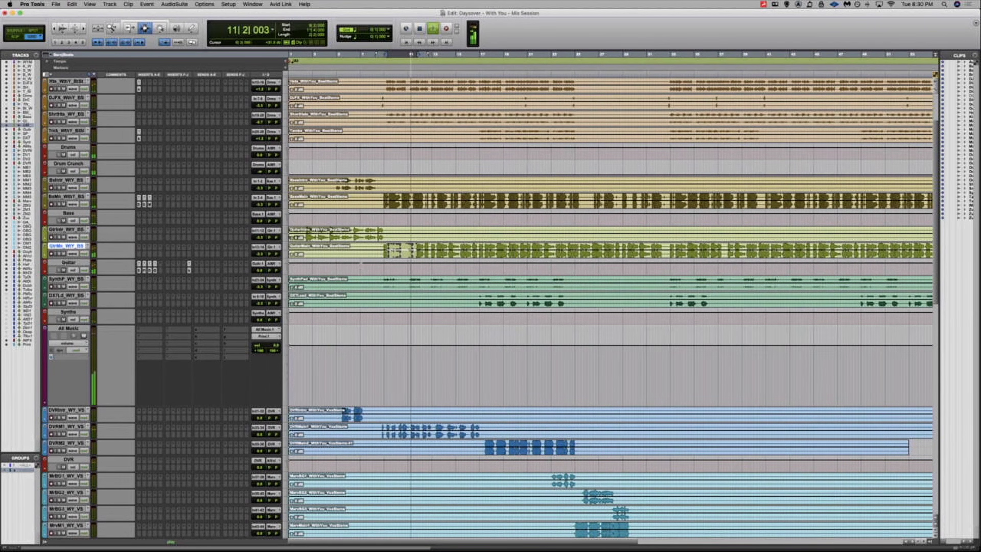
Play bars 9 to 17 of the SynthPad and DX7Lead tracks and raise the SynthPad track's volume
scroll(132, 284, "down", 5)
key("space")
left_click(381, 286)
mouse_move(385, 200)
left_mouse_down()
mouse_move(472, 216)
mouse_move(394, 205)
left_mouse_up()
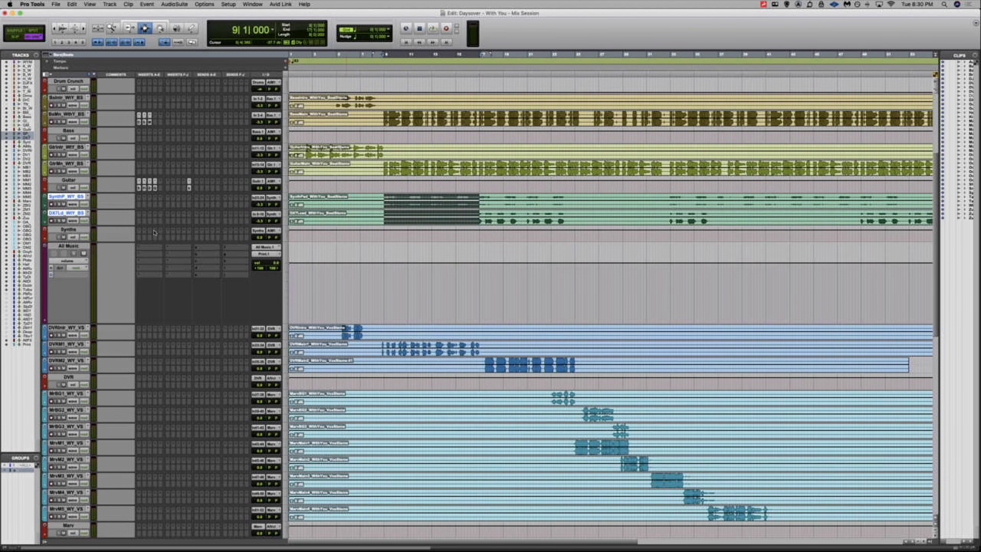
key("space")
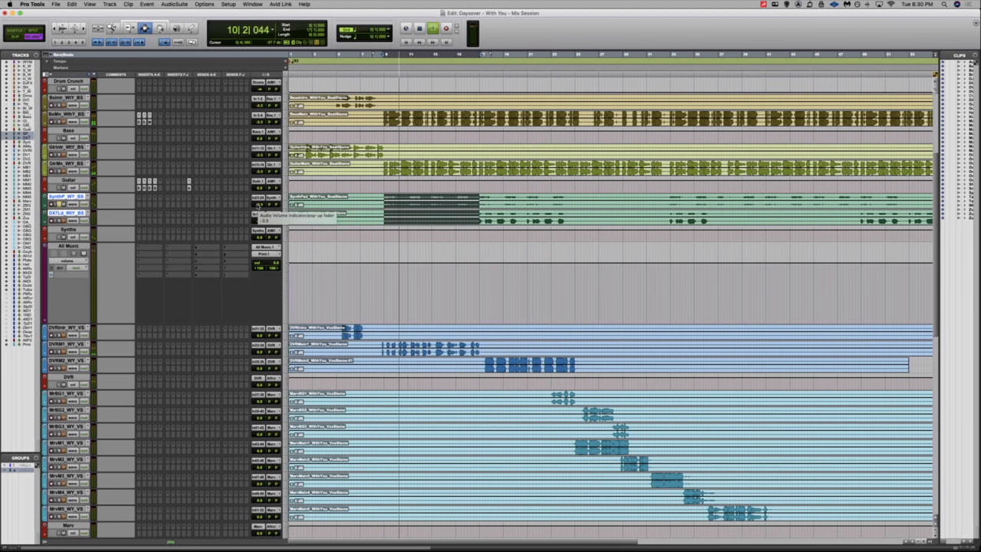
left_click(258, 206)
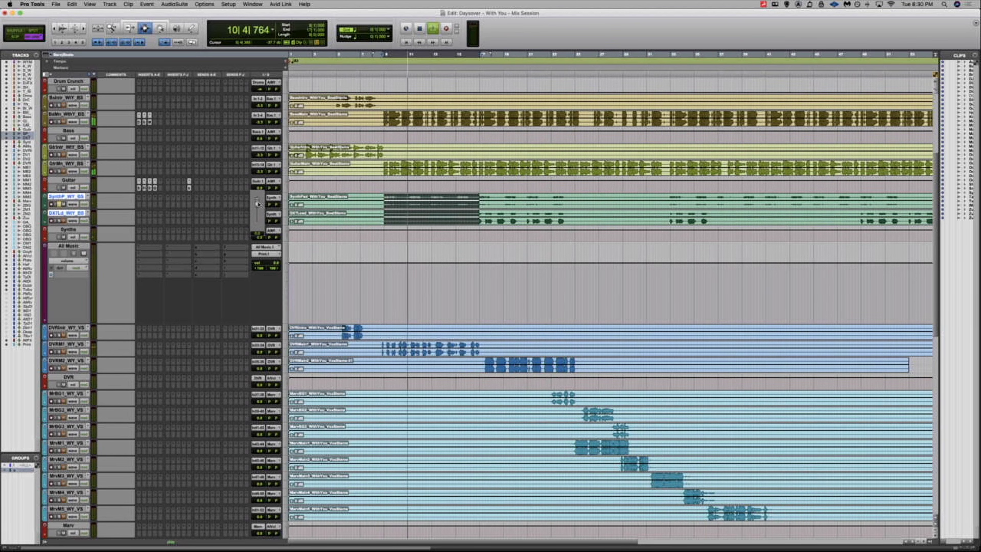
left_click_drag(258, 204, 258, 205)
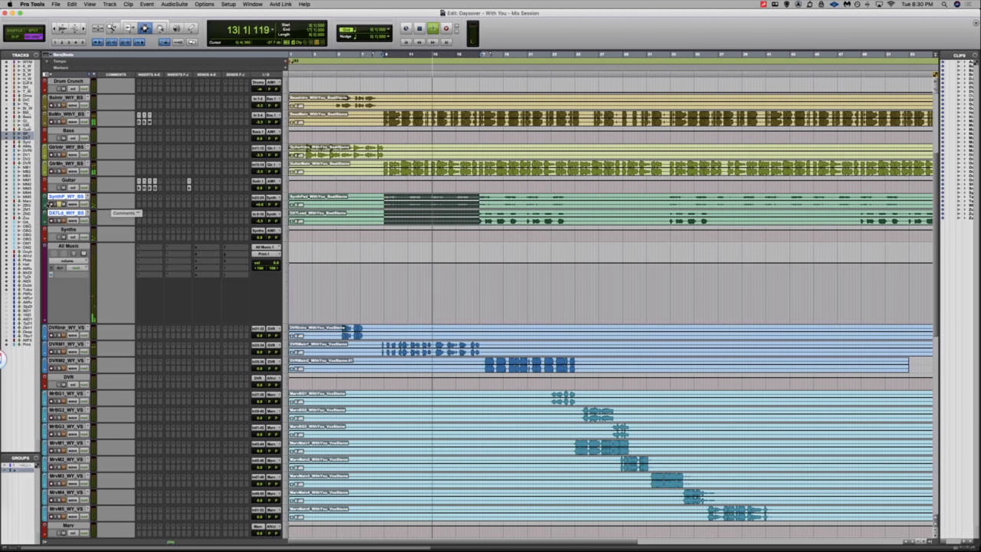
Insert the stereo FabFilter Saturn in the SynthPad track's first insert slot
left_click(142, 204)
mouse_move(169, 204)
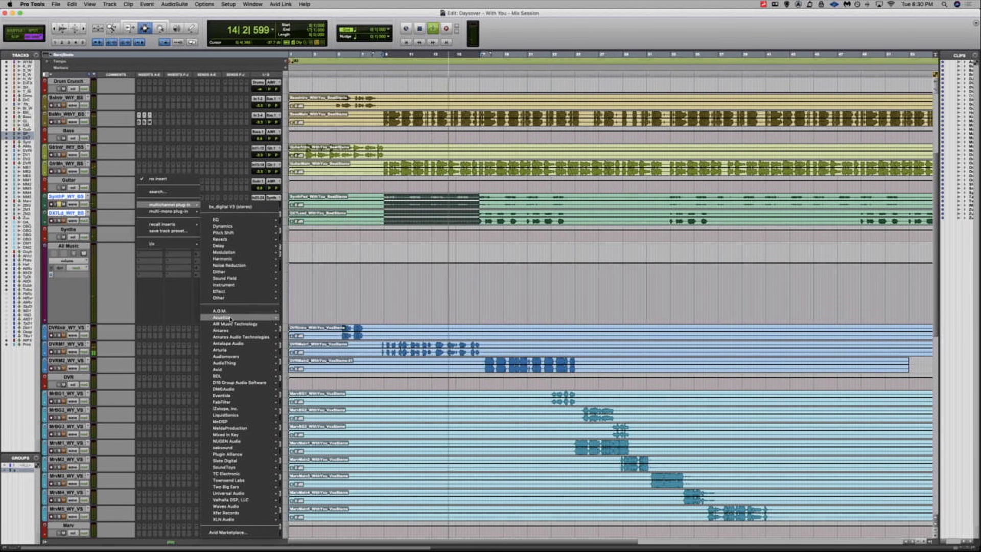
mouse_move(240, 357)
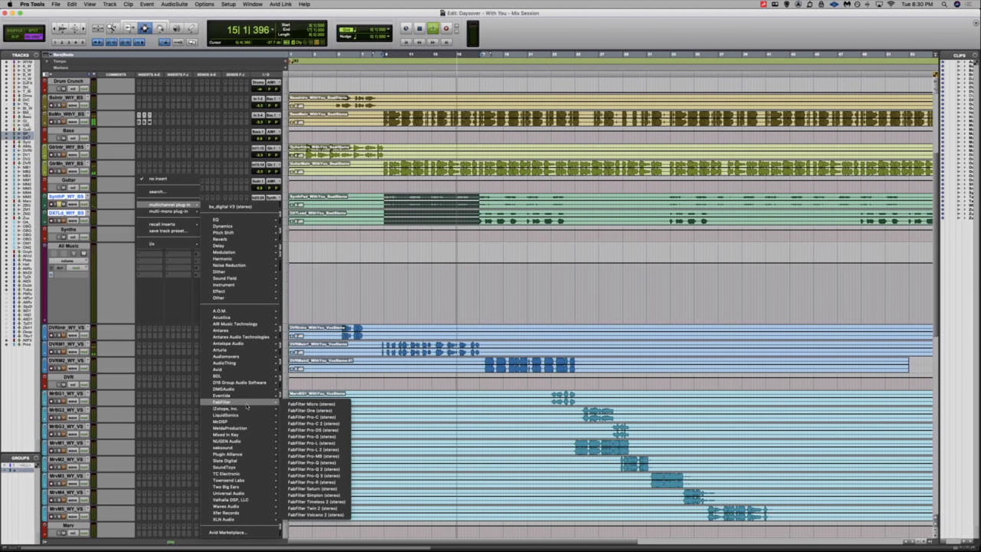
mouse_move(270, 410)
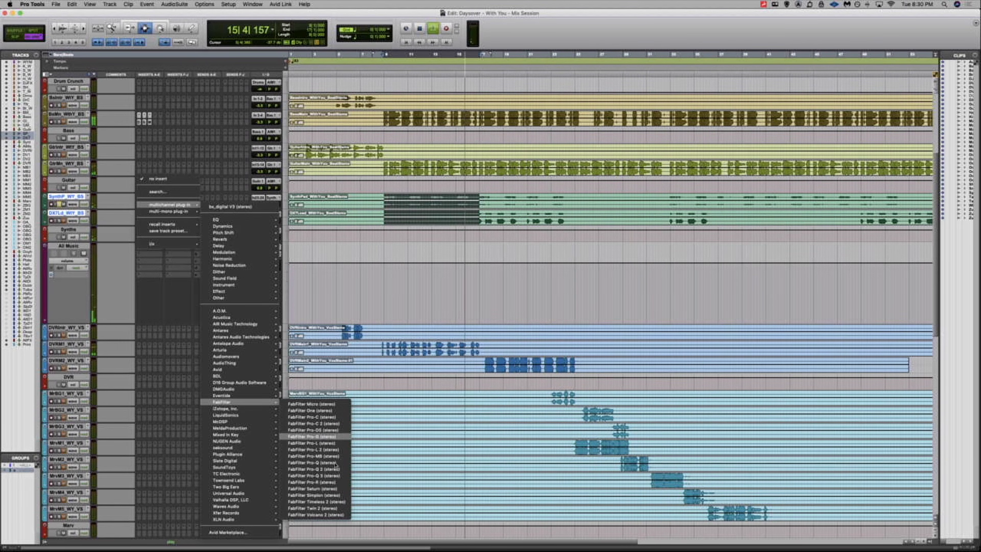
left_click(327, 488)
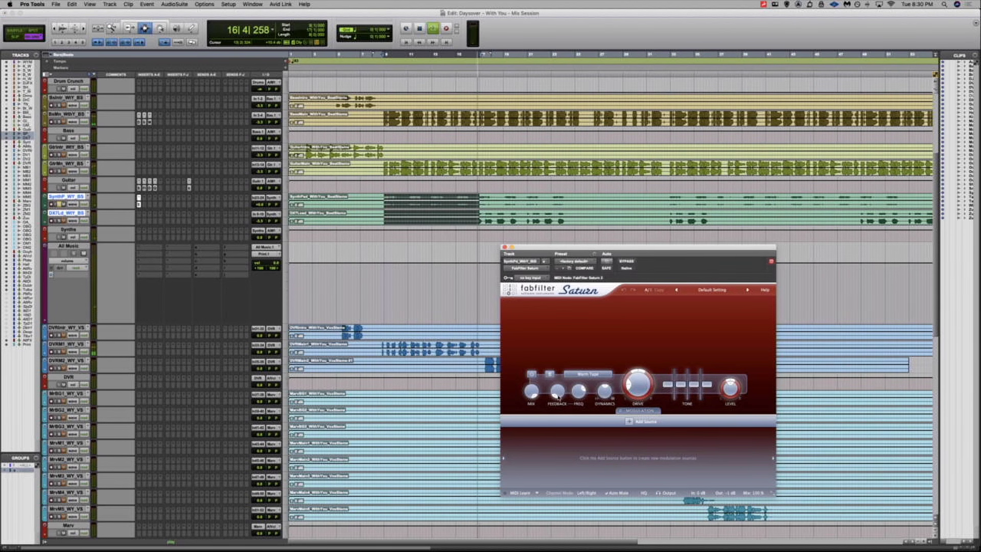
Audition Saturn's Early SynDrum Robotizer O and Lo-finator bM presets on the SynthPad
left_click(712, 289)
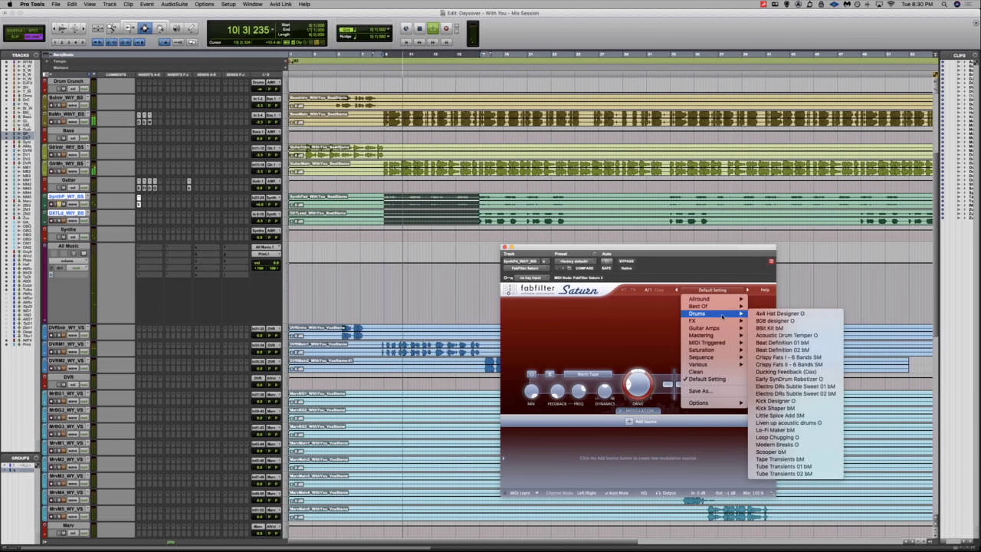
mouse_move(716, 306)
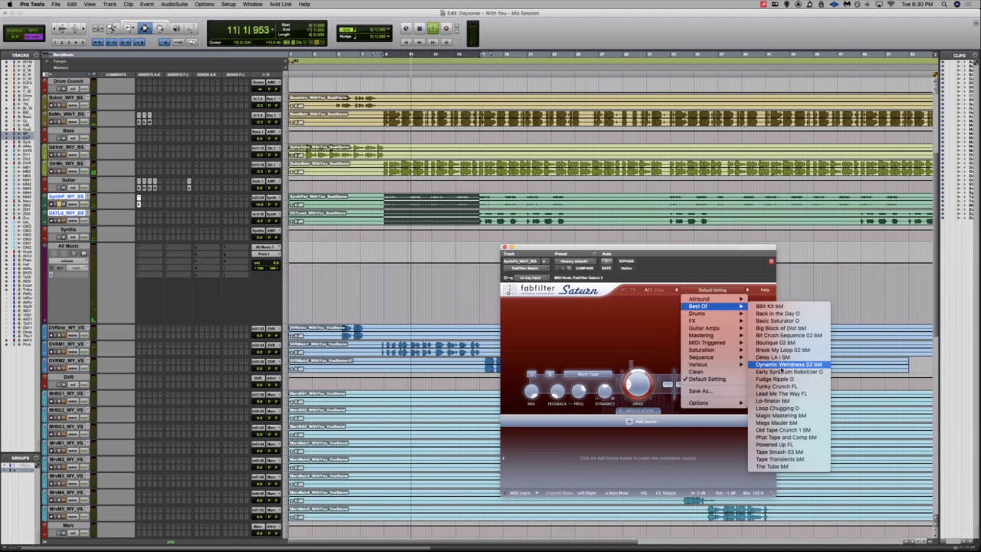
left_click(783, 372)
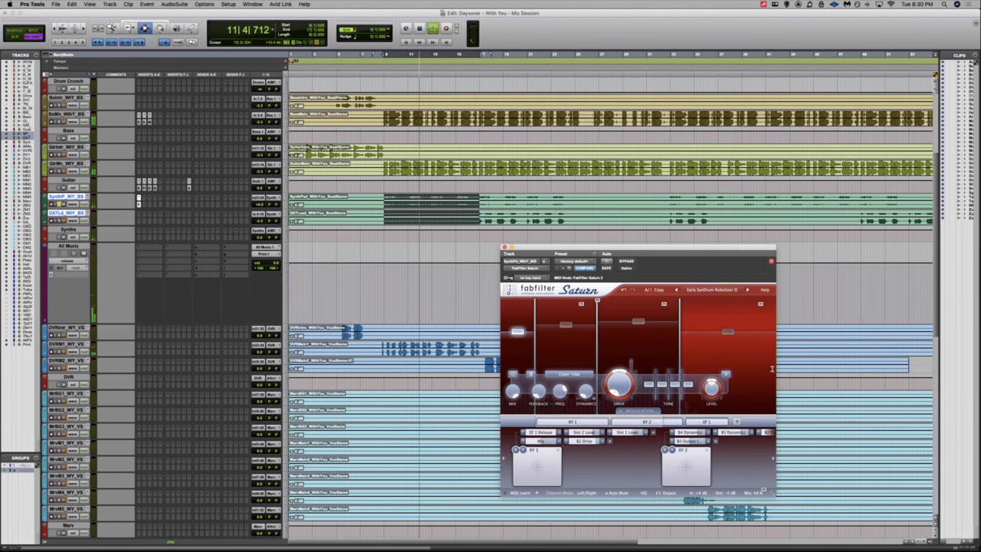
left_click(710, 293)
mouse_move(716, 306)
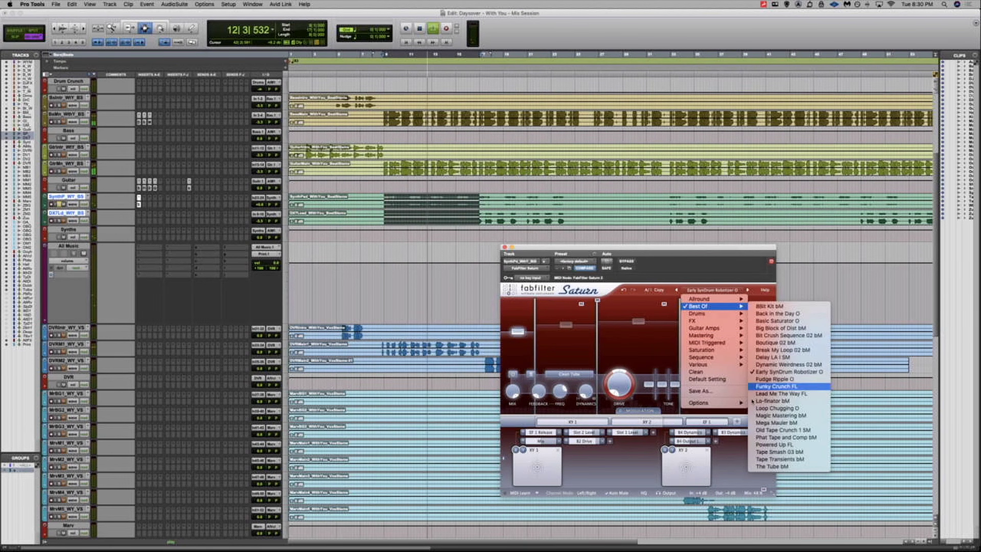
left_click(769, 401)
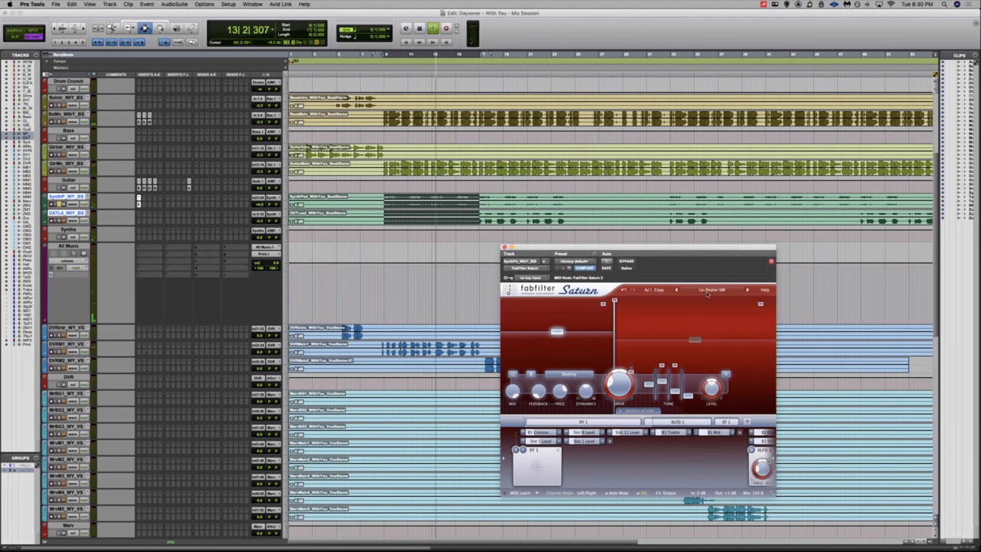
Load the Back in the Day O preset from the Best Of category in Saturn
left_click(710, 291)
mouse_move(707, 306)
left_click(803, 313)
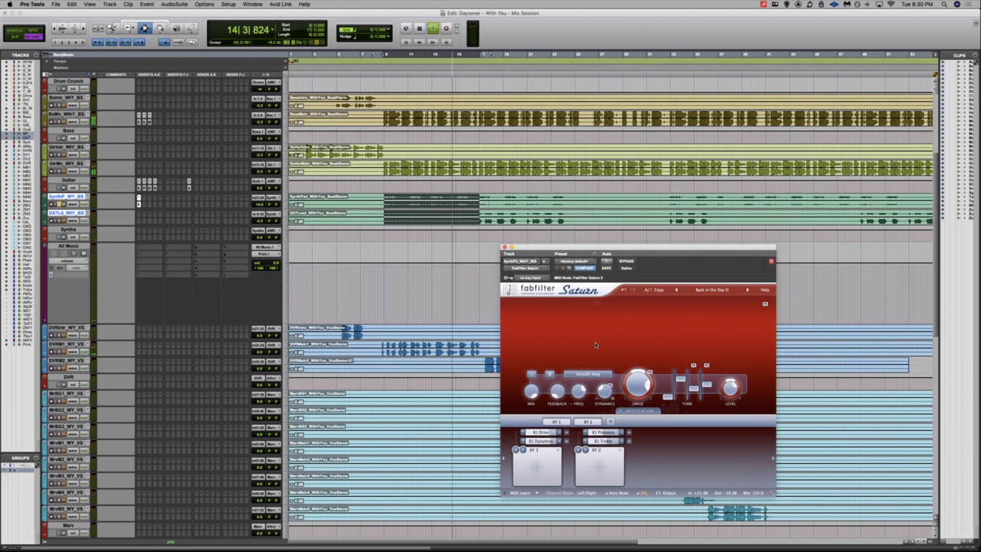
Split Saturn into three frequency bands, lower the low and high bands' levels, and raise the middle band's level
mouse_move(674, 313)
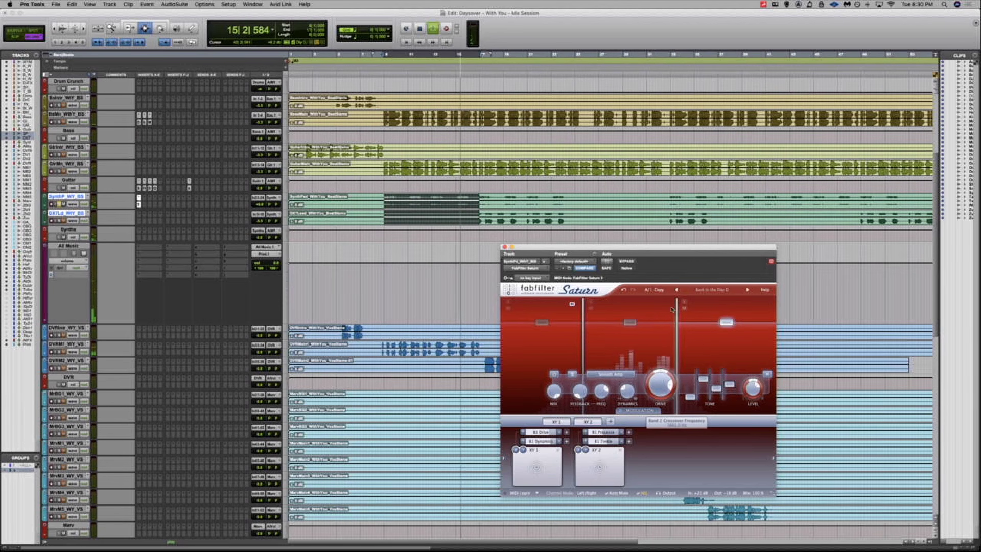
left_click(673, 303)
left_click_drag(635, 320, 565, 329)
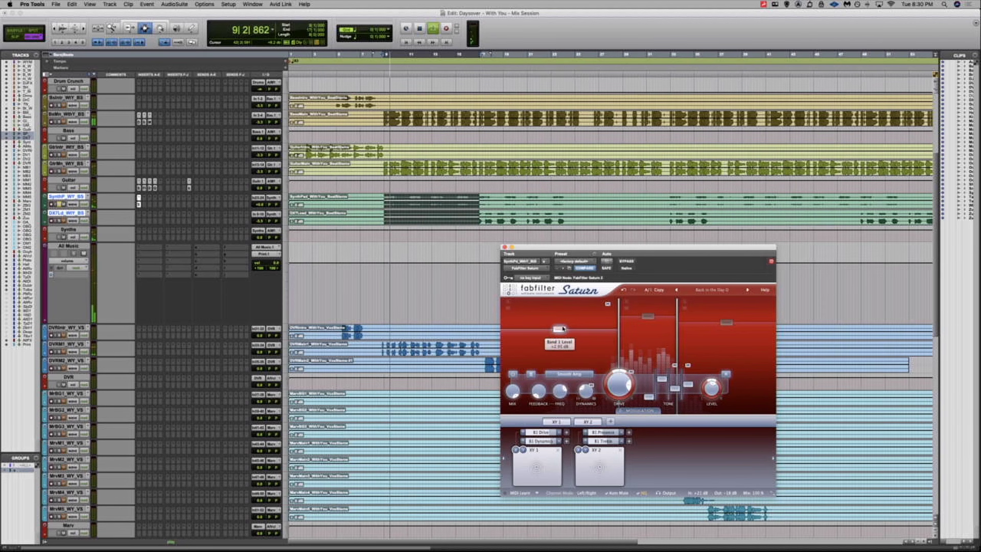
left_click_drag(726, 322, 716, 330)
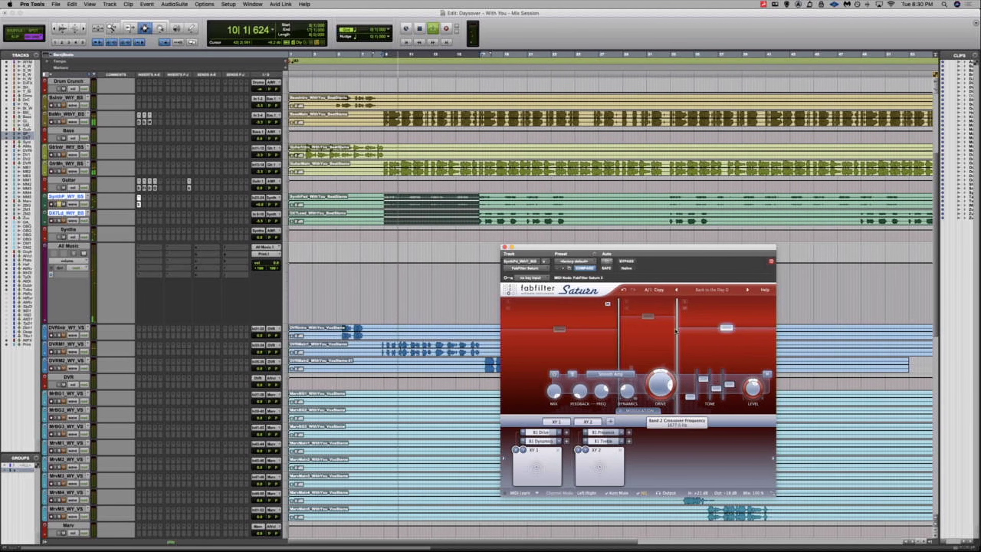
Split Saturn's high and low bands again to make five bands, adjust the new bands' levels, and reduce the overall mix
left_click(714, 306)
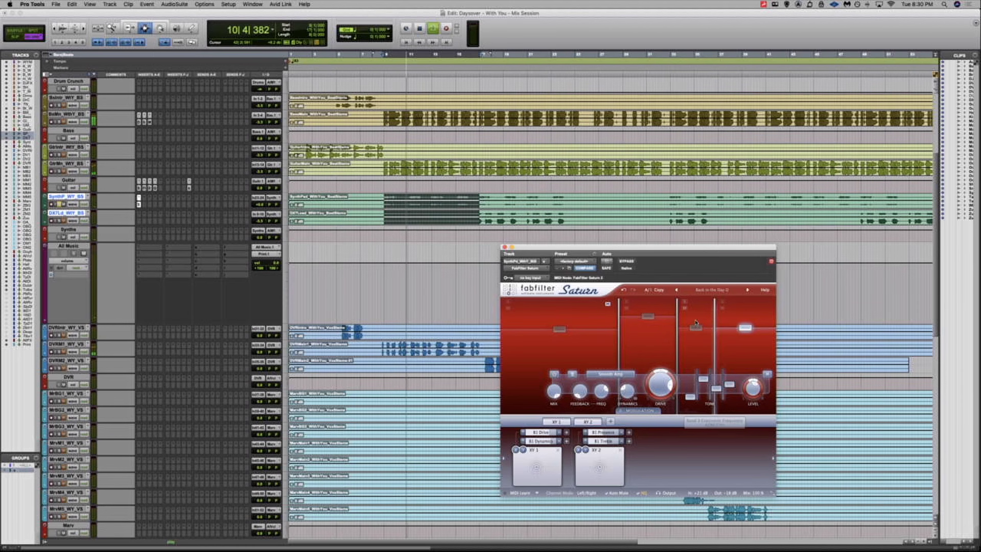
left_click_drag(699, 331, 699, 331)
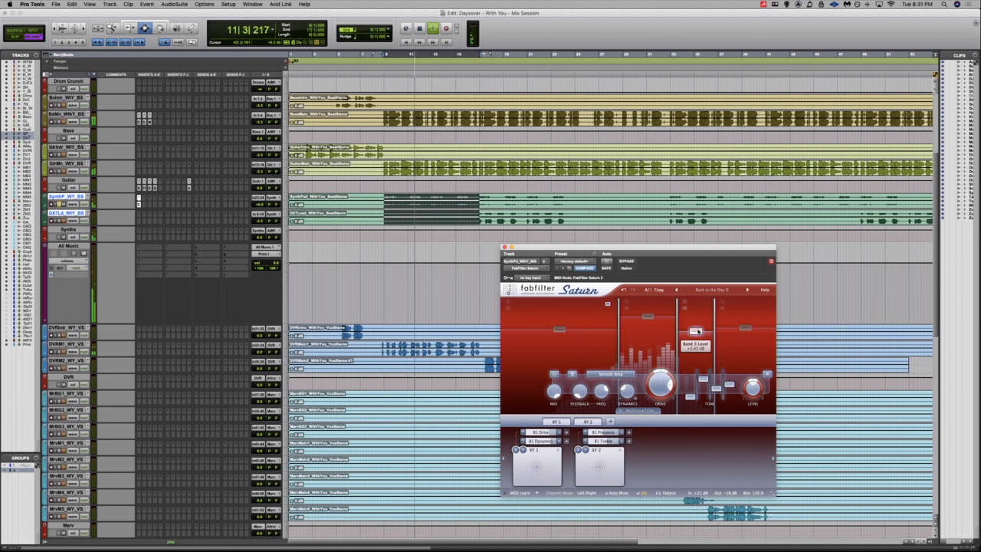
left_click(581, 306)
mouse_move(599, 329)
left_mouse_down()
mouse_move(602, 306)
mouse_move(603, 358)
mouse_move(603, 322)
left_mouse_up()
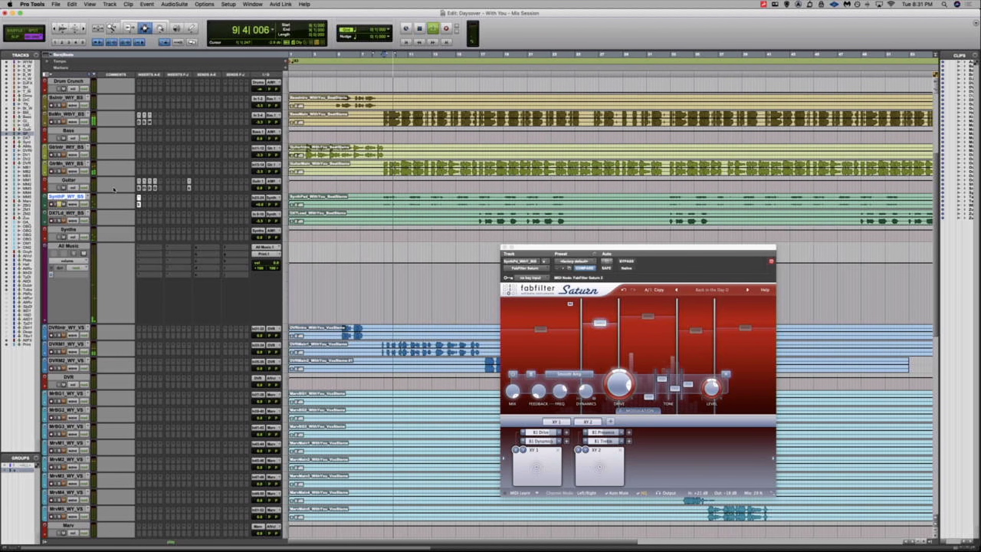
Insert the stereo RC-20 Retro Color plug-in from the Harmonic category after Saturn on the SynthPad track
left_click(138, 205)
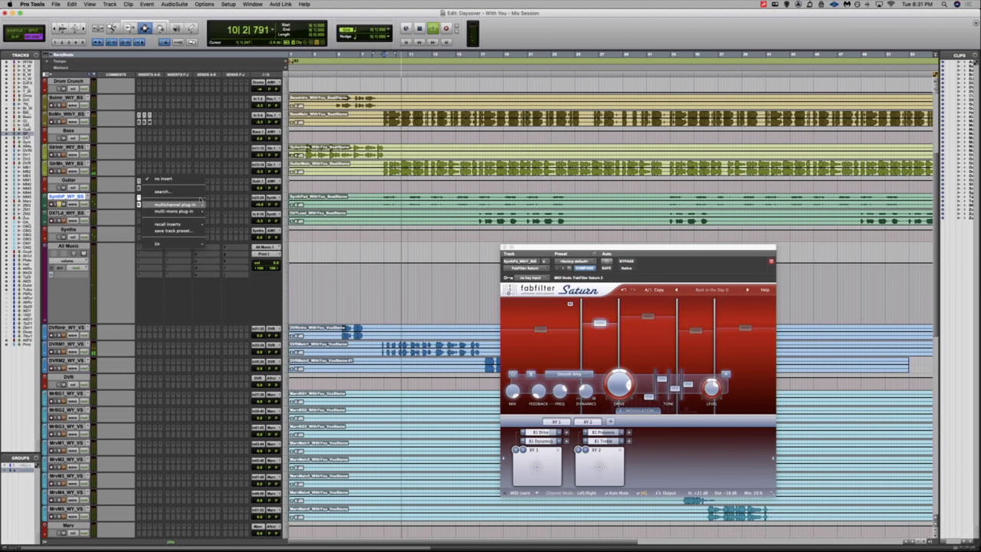
mouse_move(220, 207)
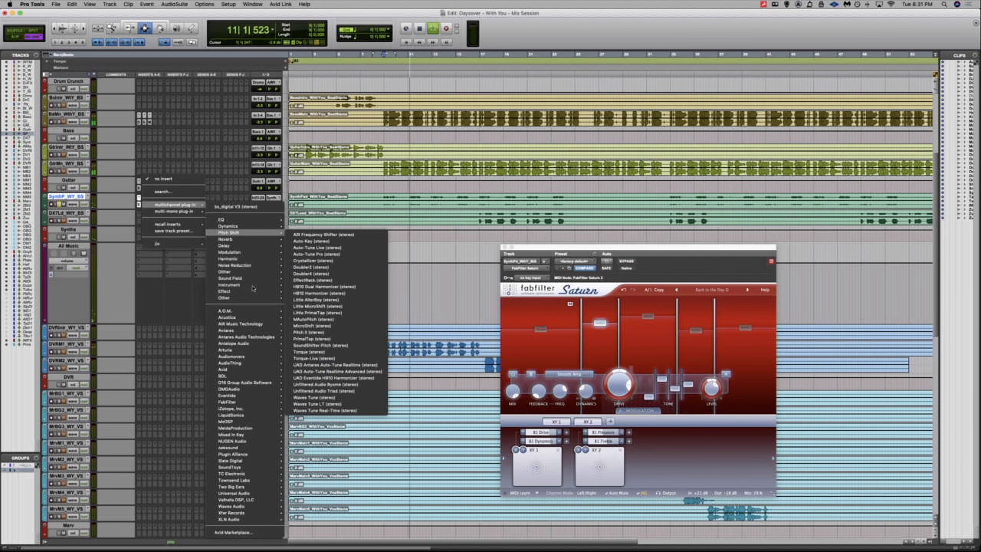
mouse_move(250, 282)
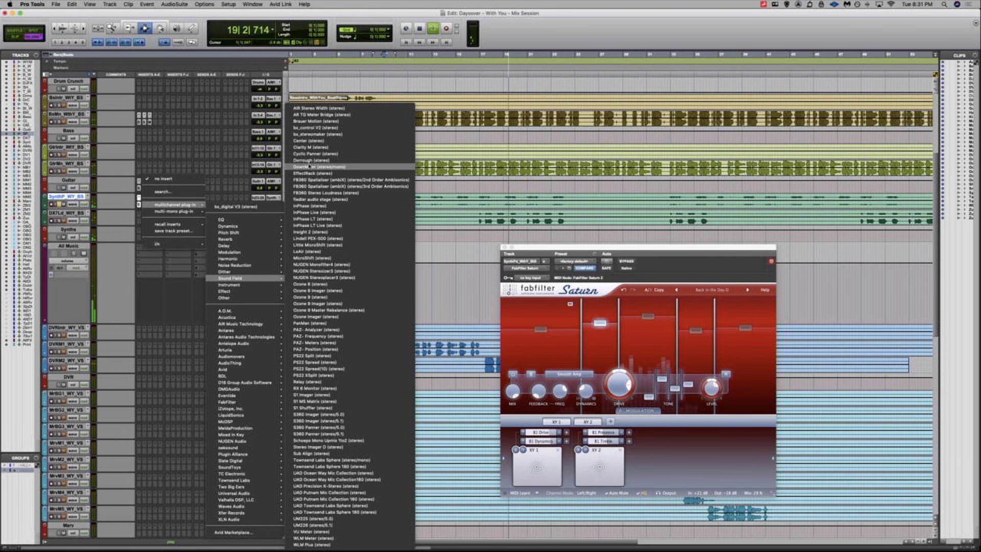
mouse_move(260, 259)
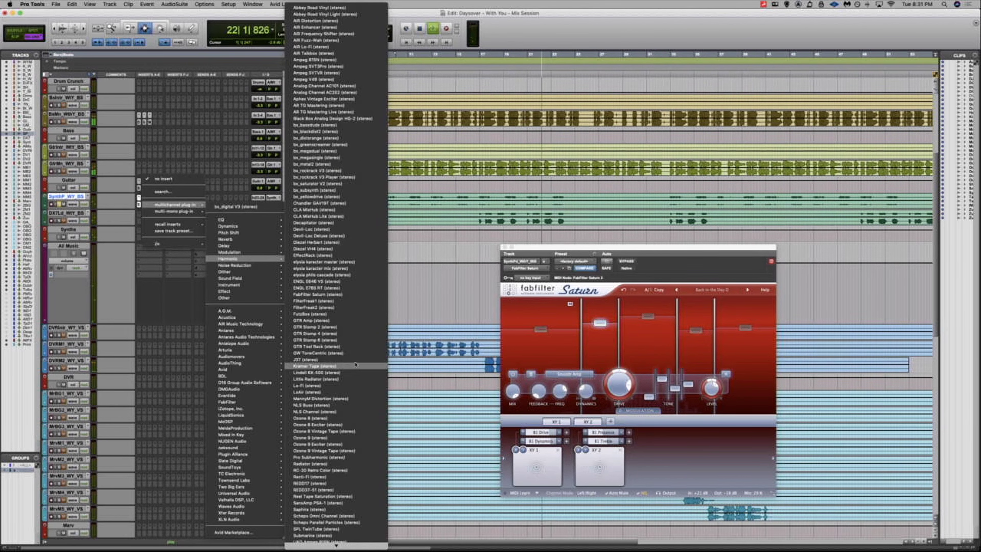
mouse_move(356, 545)
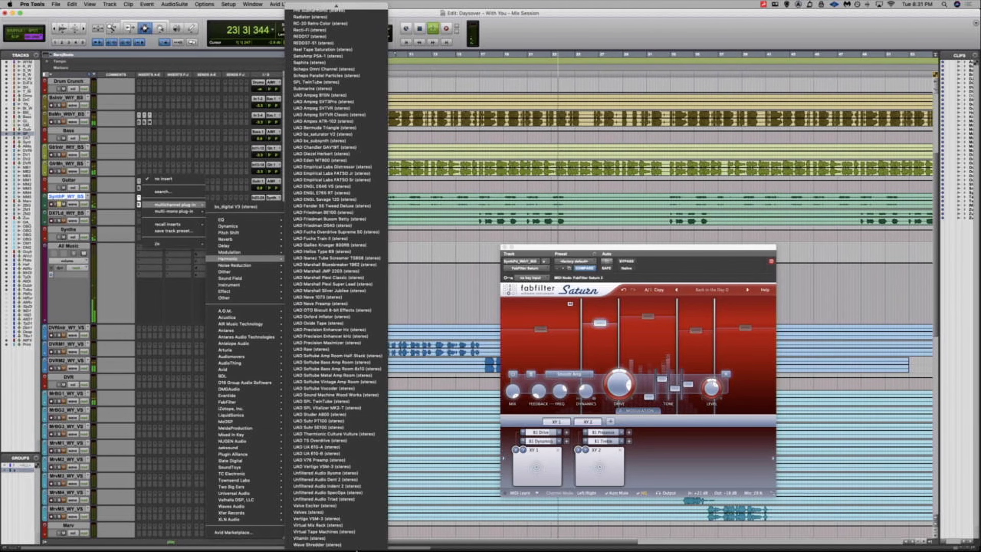
mouse_move(275, 295)
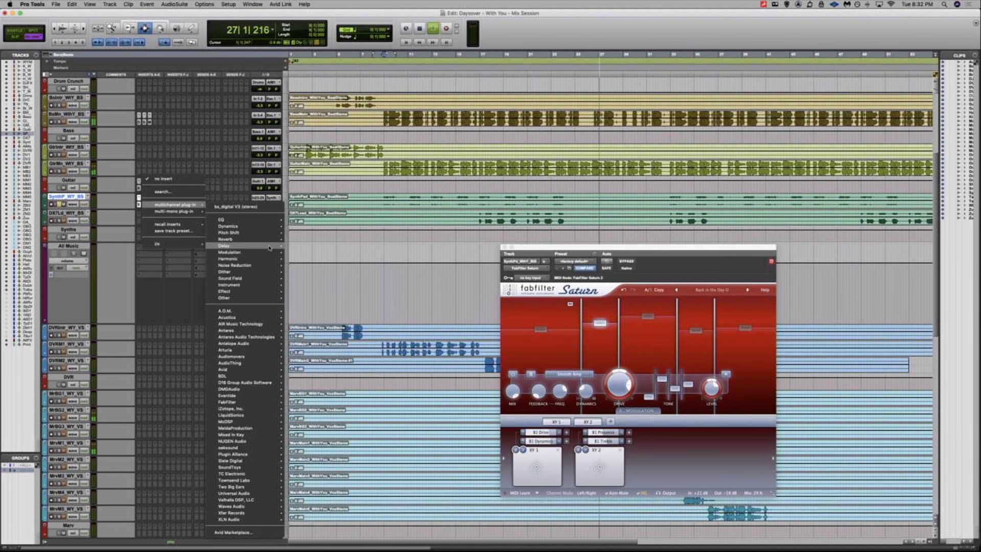
scroll(323, 462, "down", 5)
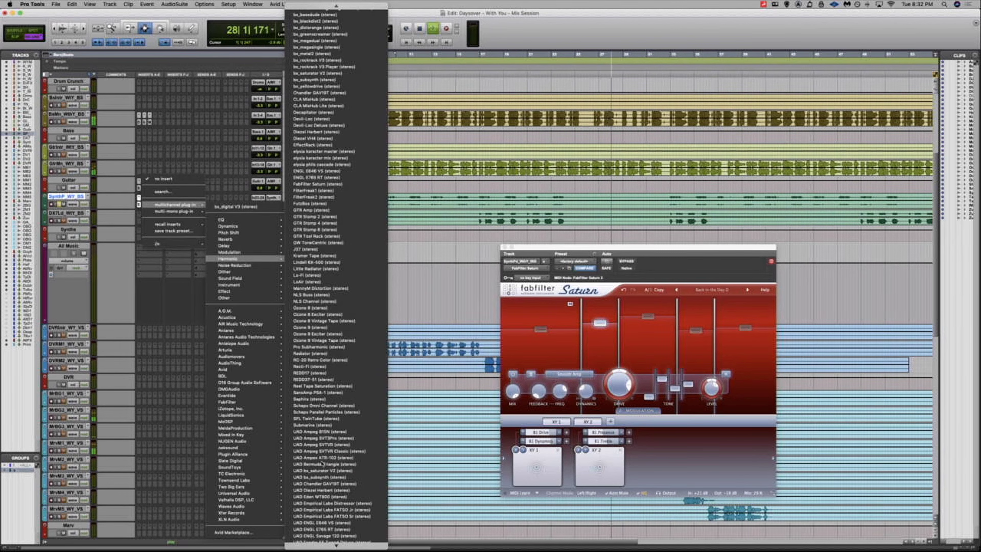
left_click(320, 363)
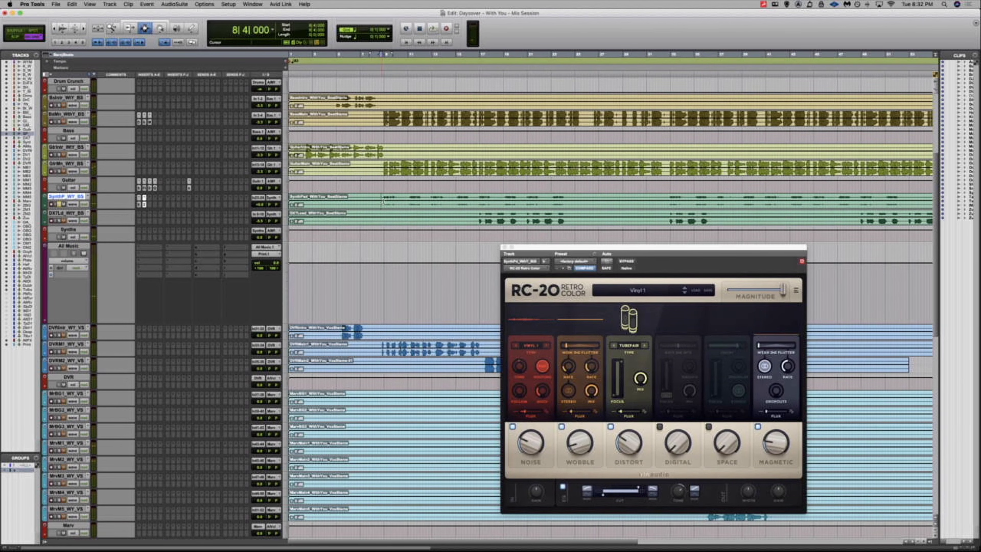
Play bars 9 to 17 of the synths while lowering RC-20's Noise and Wobble amounts and enabling its Digital and Space modules
left_click_drag(383, 200, 474, 238)
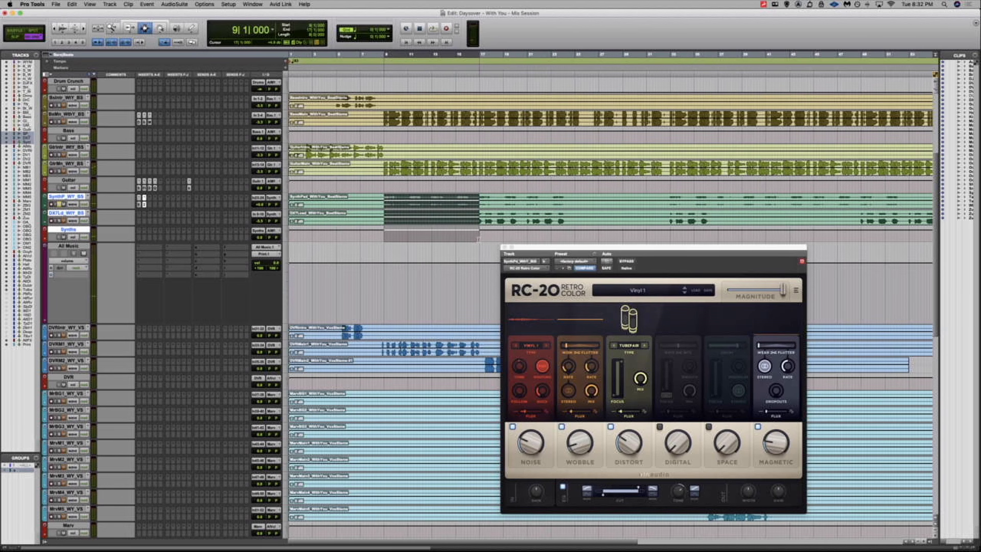
key("space")
left_click_drag(530, 443, 517, 509)
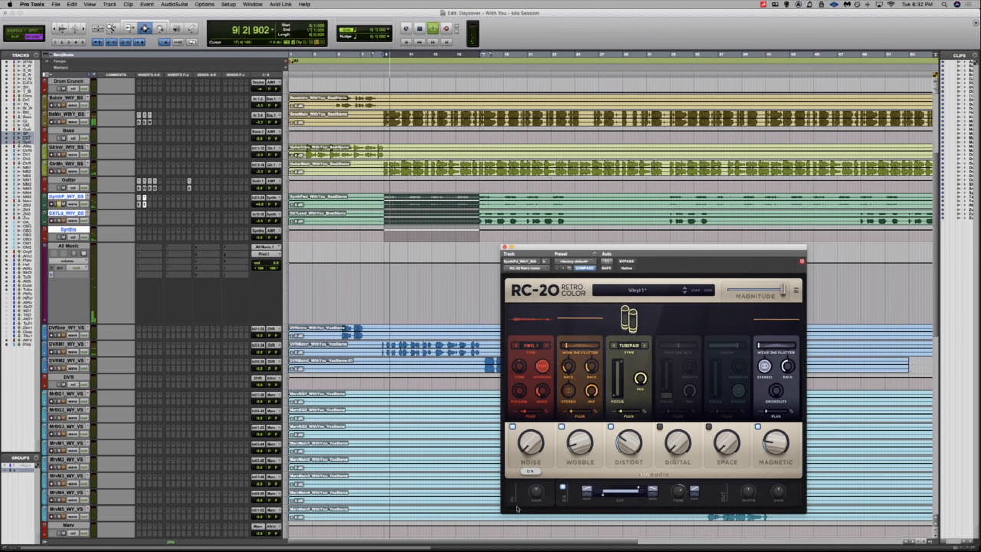
left_click_drag(572, 446, 677, 433)
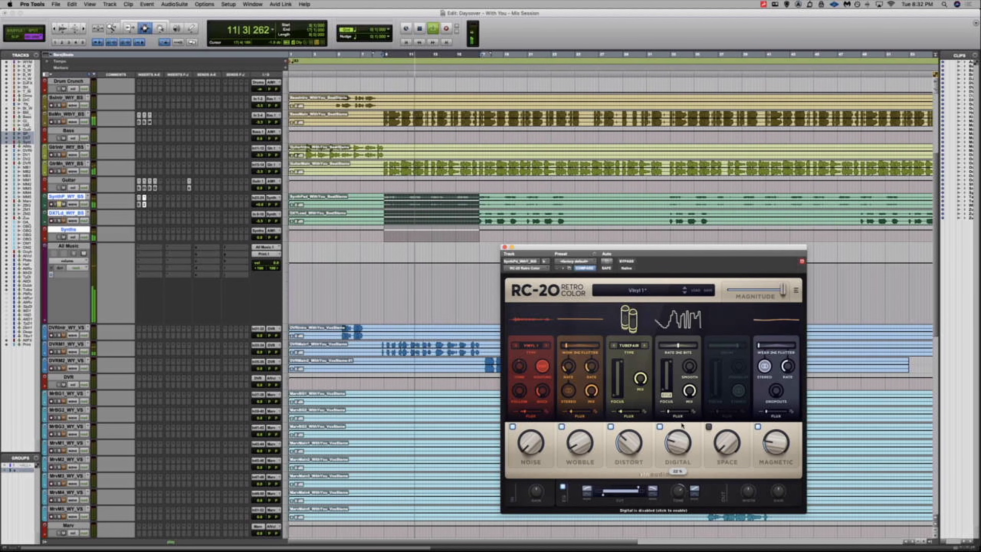
left_click_drag(694, 335, 646, 429)
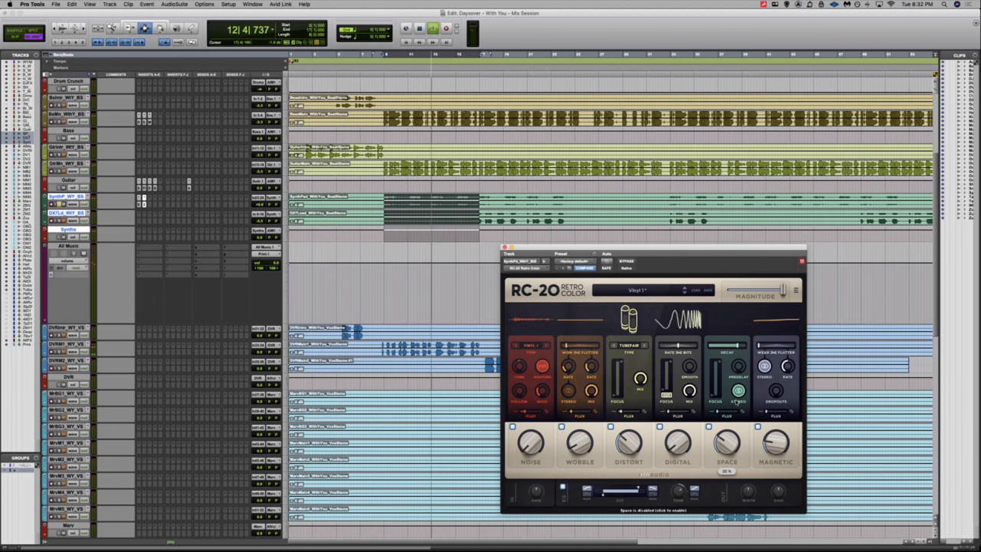
Adjust RC-20's Magnetic wear/flutter balance and amount, and reduce the overall Magnitude
left_click_drag(735, 427, 794, 401)
left_click_drag(798, 355, 763, 412)
mouse_move(771, 412)
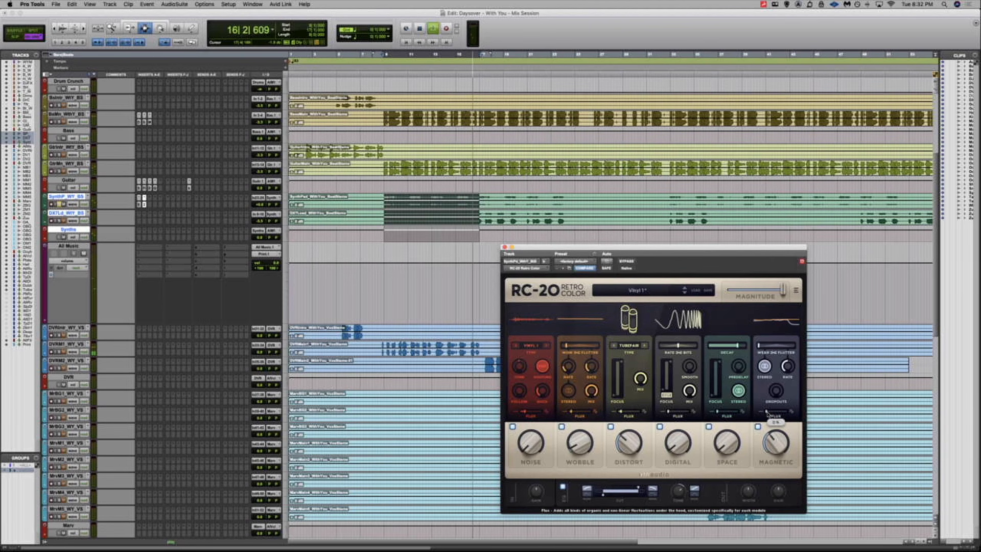
mouse_move(787, 367)
left_click(775, 347)
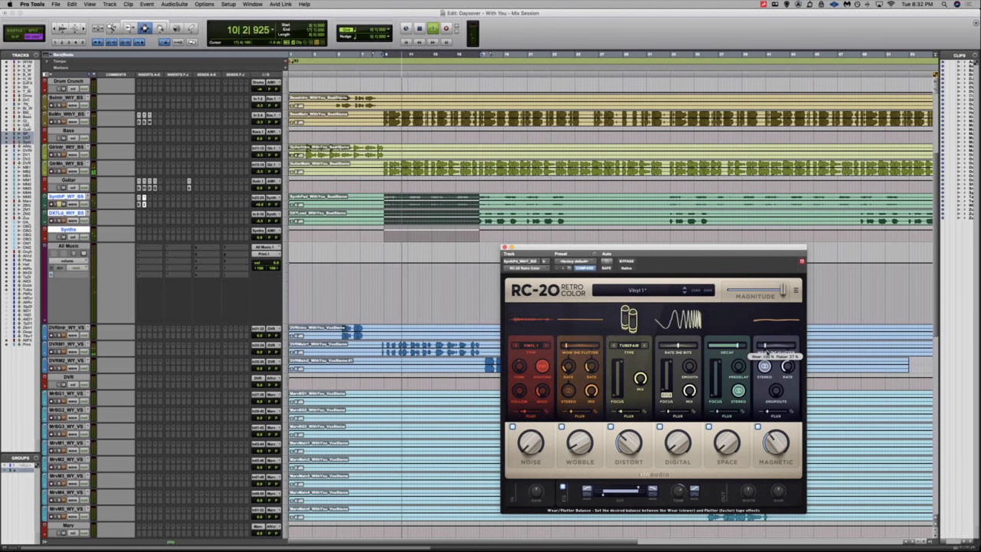
left_click_drag(777, 439, 767, 475)
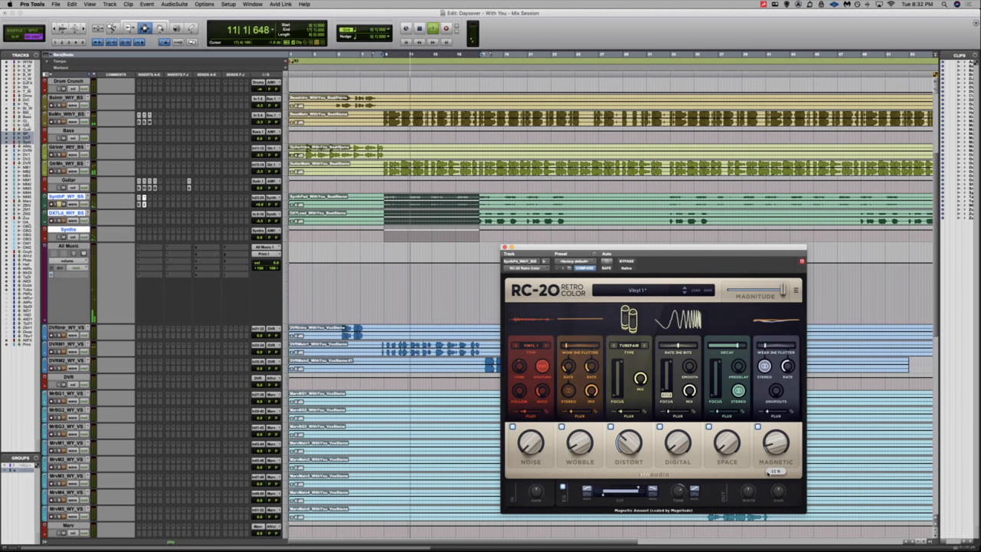
left_click_drag(783, 290, 736, 298)
key("space")
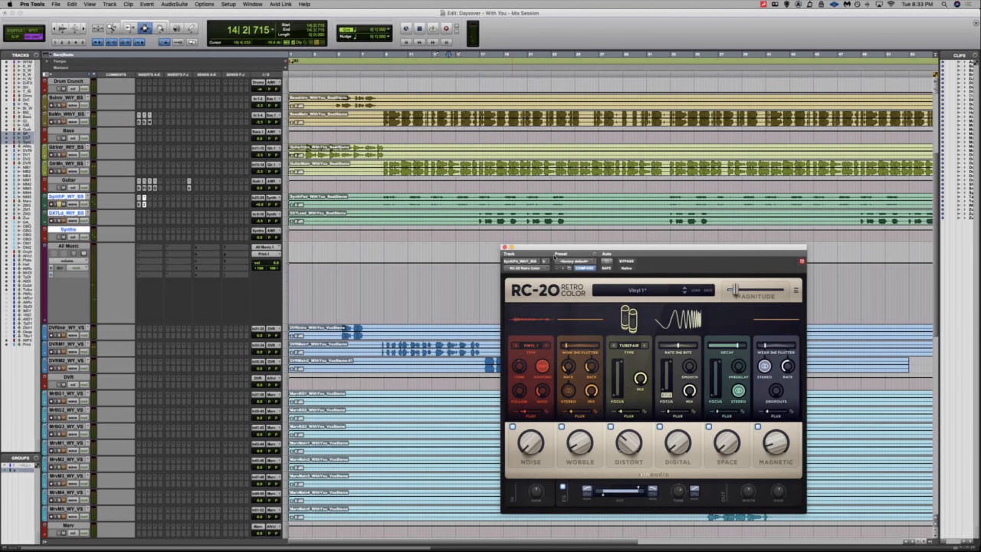
Unsolo the SynthPad track during playback and insert the stereo API-2500 compressor after RC-20
left_click_drag(560, 249, 464, 117)
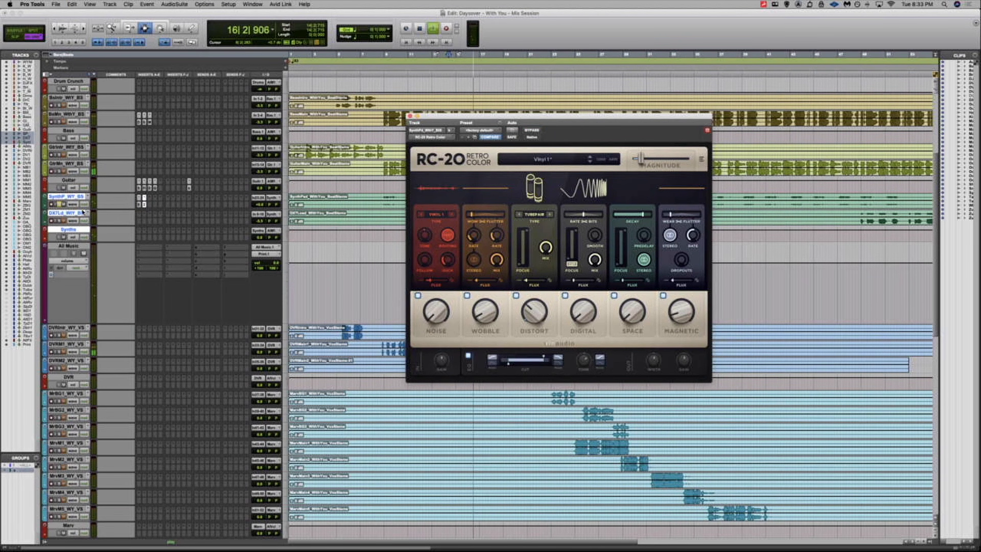
key("space")
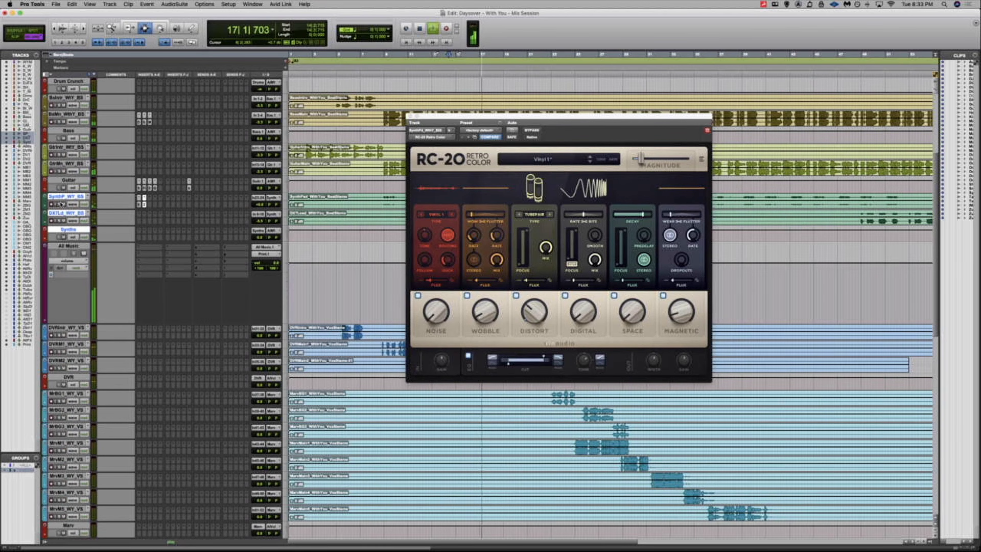
left_click(145, 204)
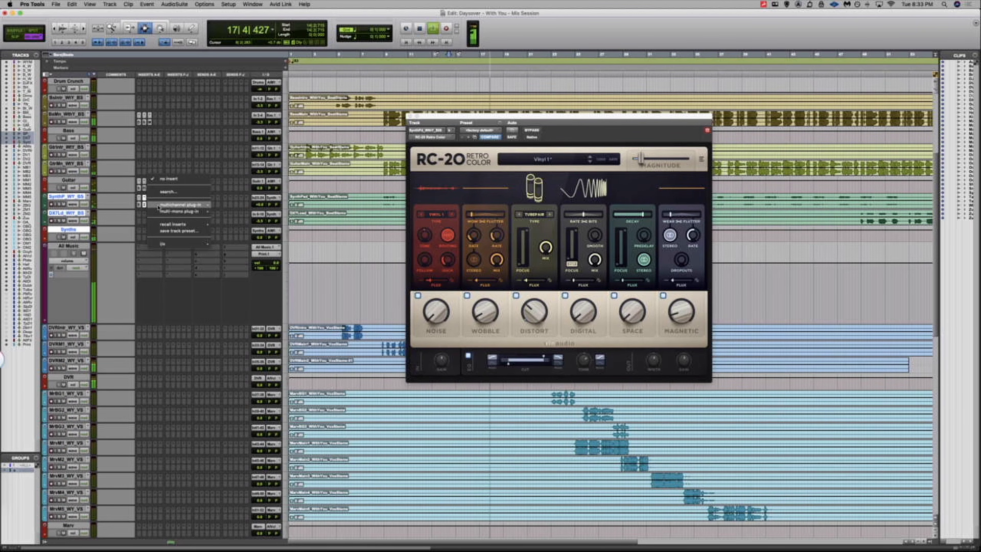
mouse_move(179, 204)
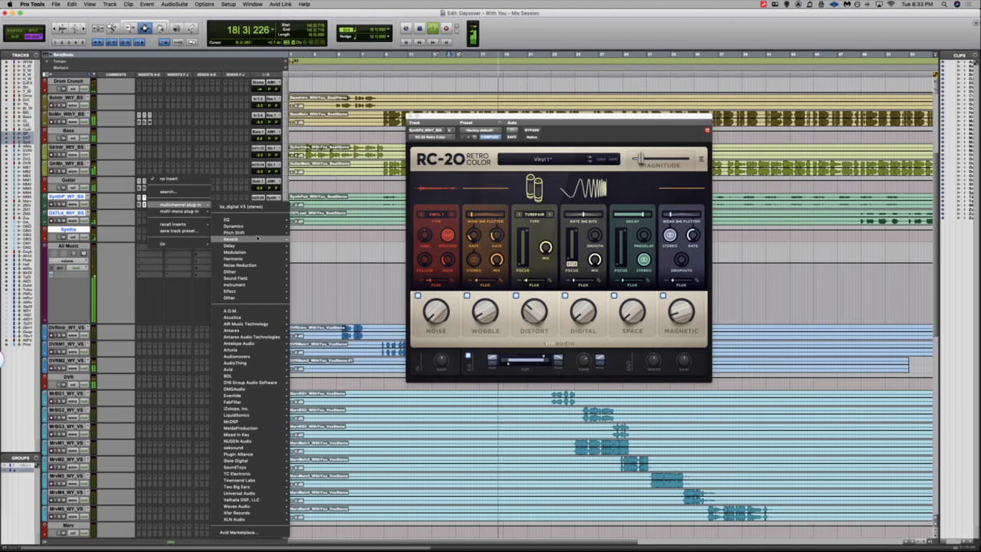
mouse_move(269, 233)
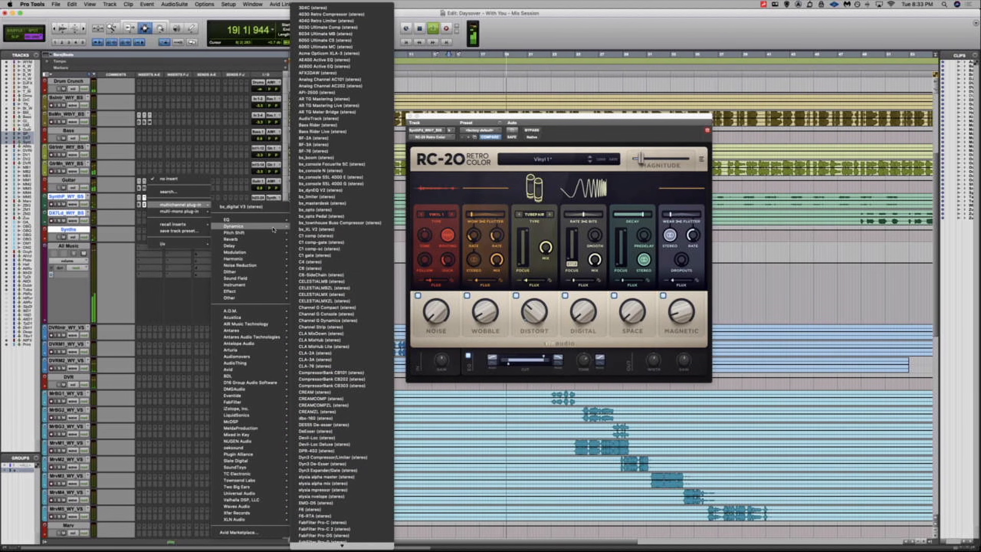
scroll(325, 515, "down", 3)
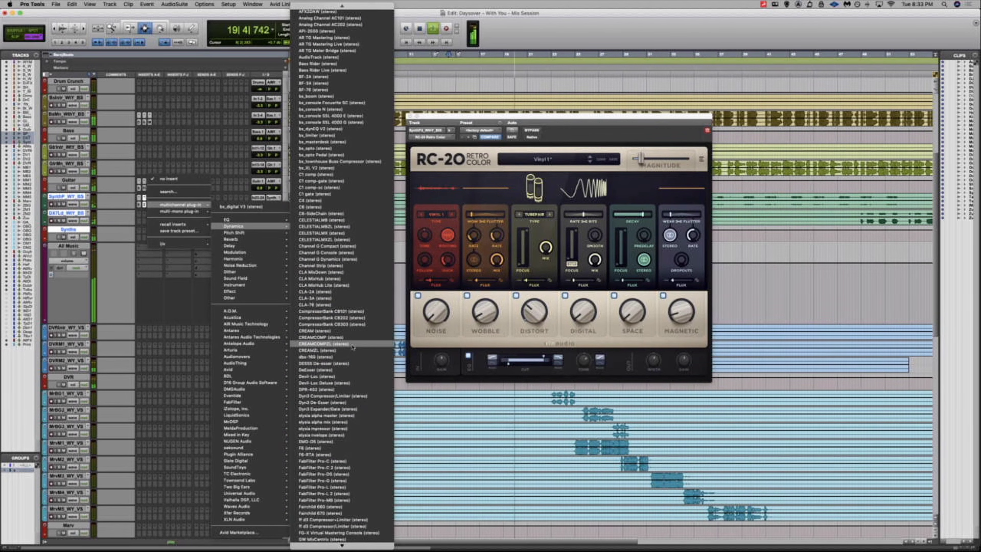
left_click(348, 55)
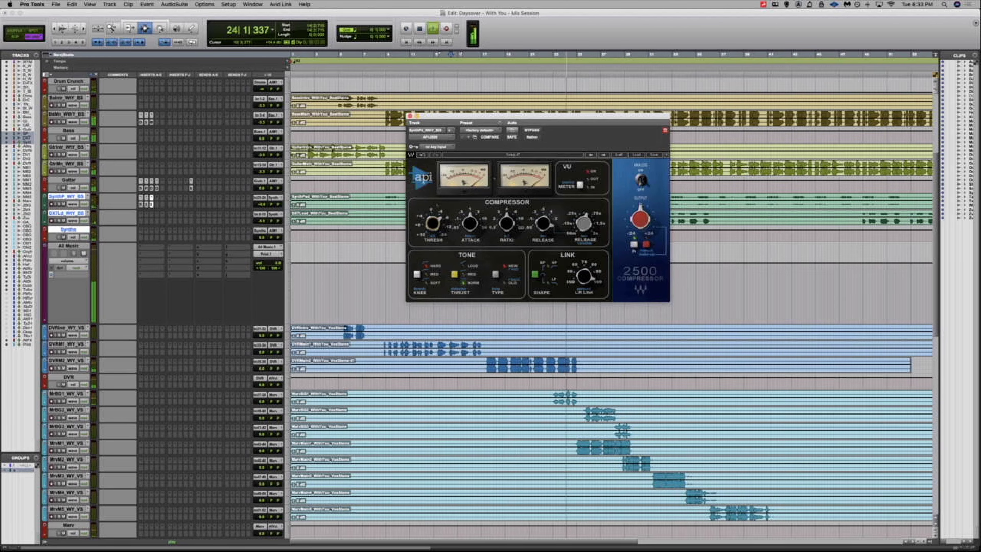
Loop a short synth section at bar 9 while adjusting the API-2500's threshold and release, and close the plug-in
left_click_drag(469, 224, 515, 230)
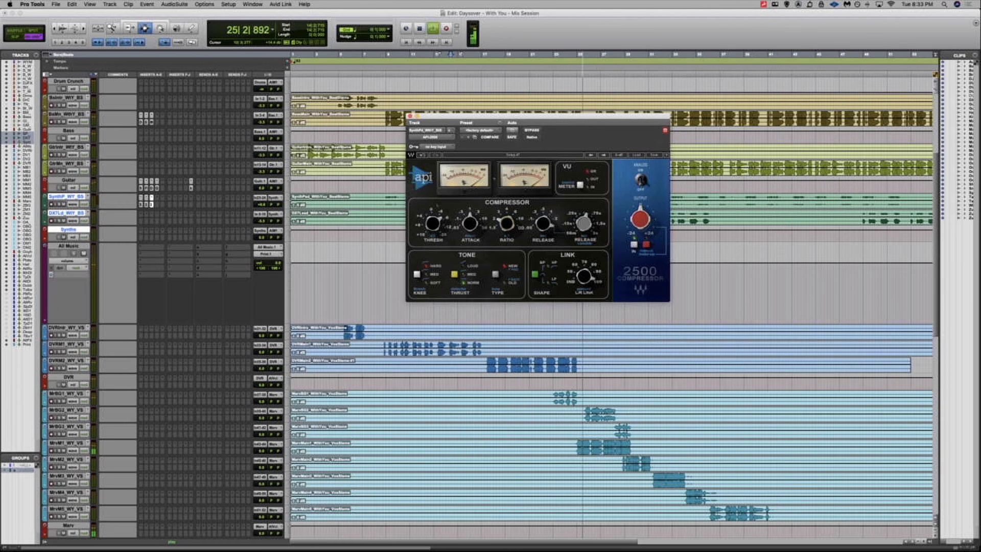
left_click(387, 201)
left_click_drag(387, 201, 398, 220)
key("space")
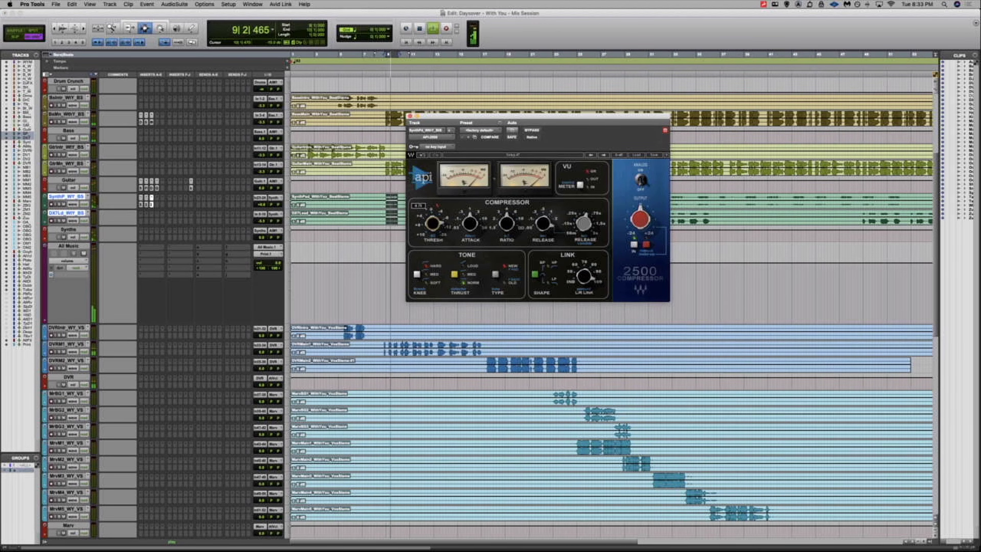
left_click_drag(543, 223, 516, 209)
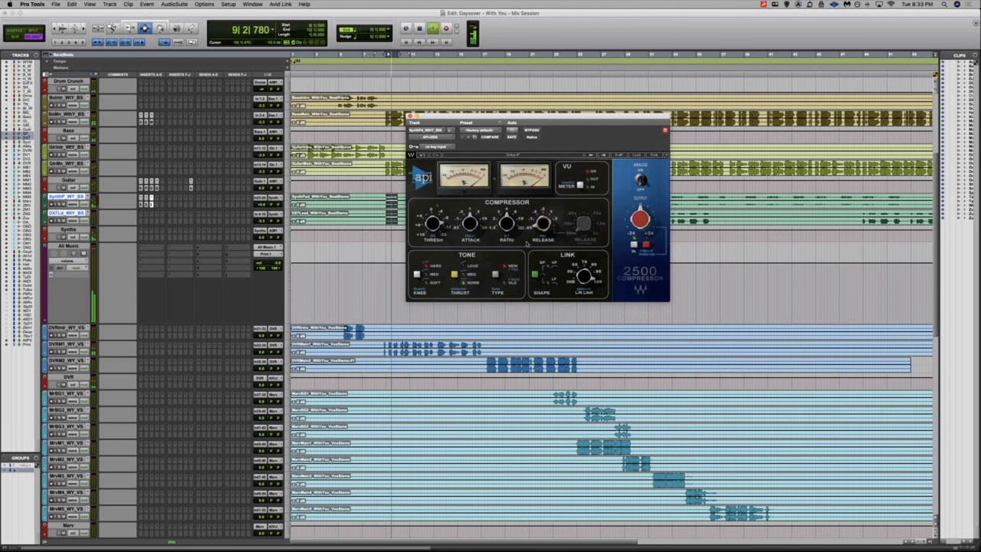
left_click(152, 203)
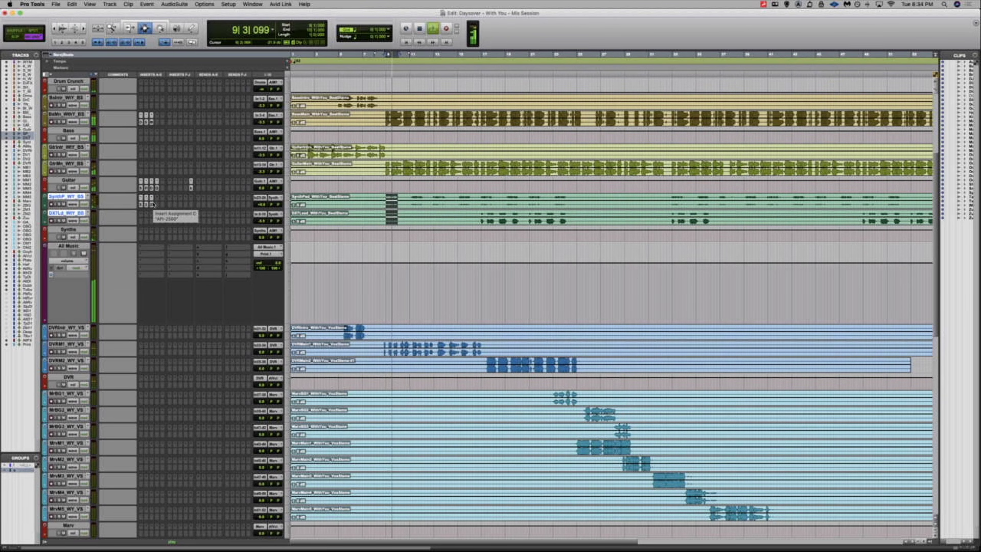
left_click(152, 204)
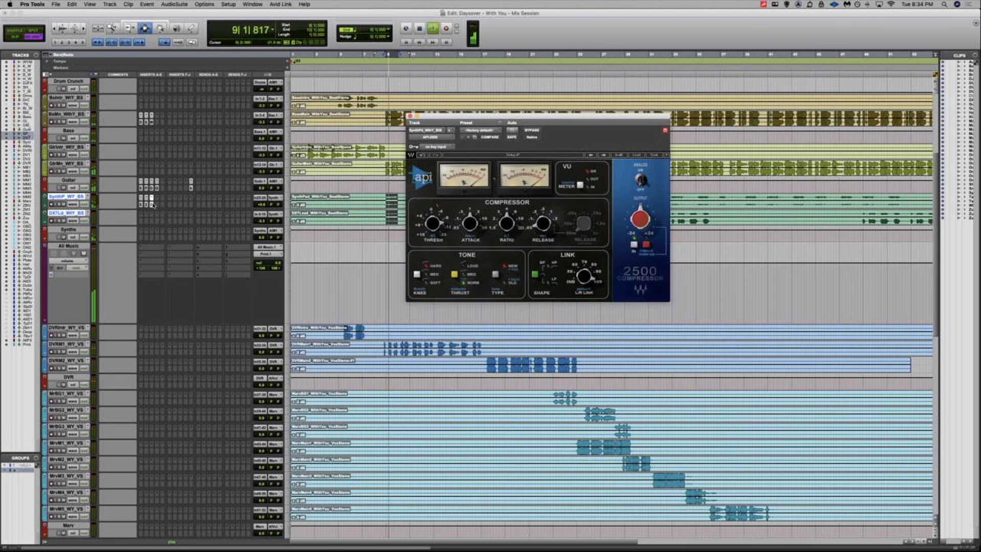
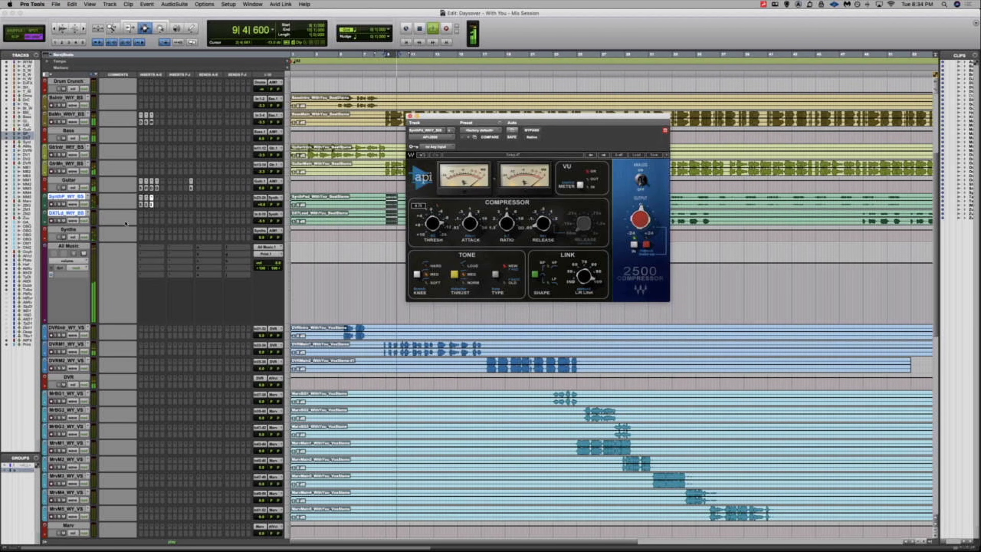
key("space")
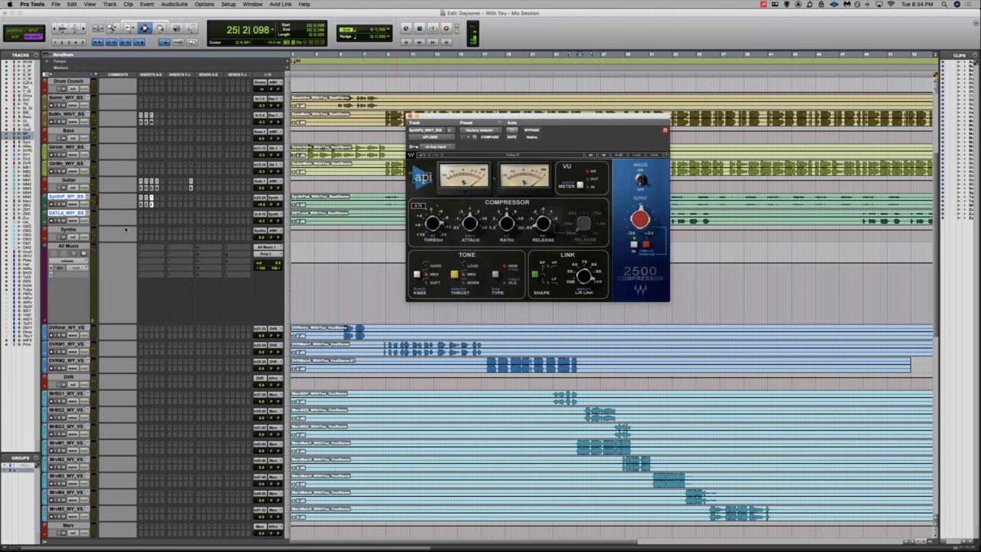
left_click(153, 205)
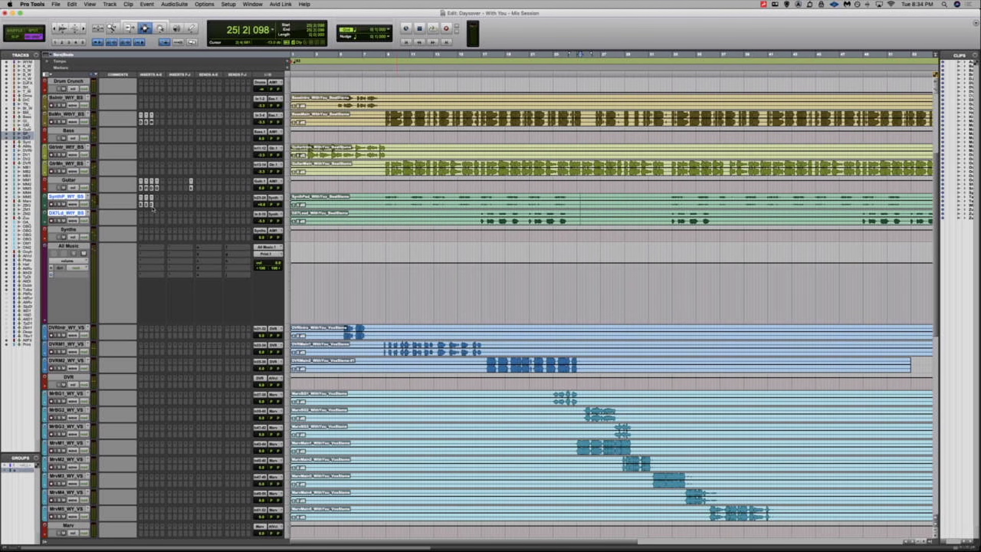
left_click(150, 248)
mouse_move(185, 248)
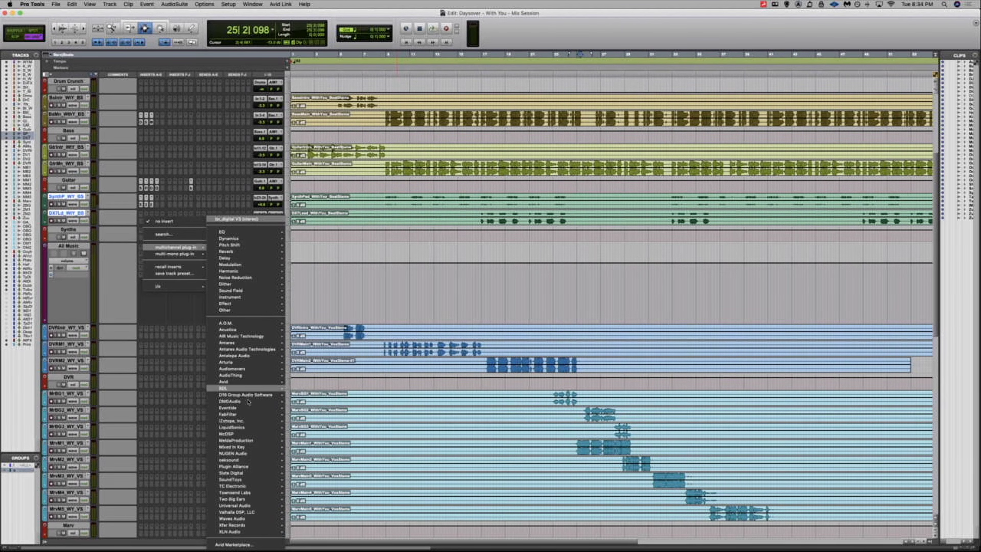
left_click(492, 297)
Select bars 9 to about 25 across the main bass, guitar, SynthPad and DX7 lead tracks
mouse_move(482, 254)
left_mouse_down()
mouse_move(573, 262)
mouse_move(474, 270)
mouse_move(481, 272)
left_mouse_up()
scroll(482, 302, "down", 6)
left_click(479, 302)
scroll(475, 303, "down", 10)
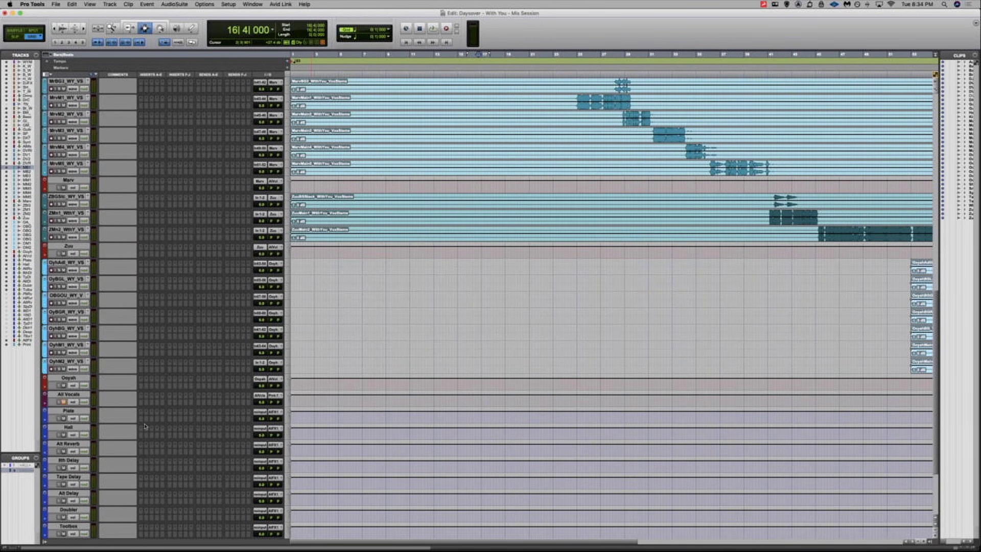
scroll(173, 390, "up", 15)
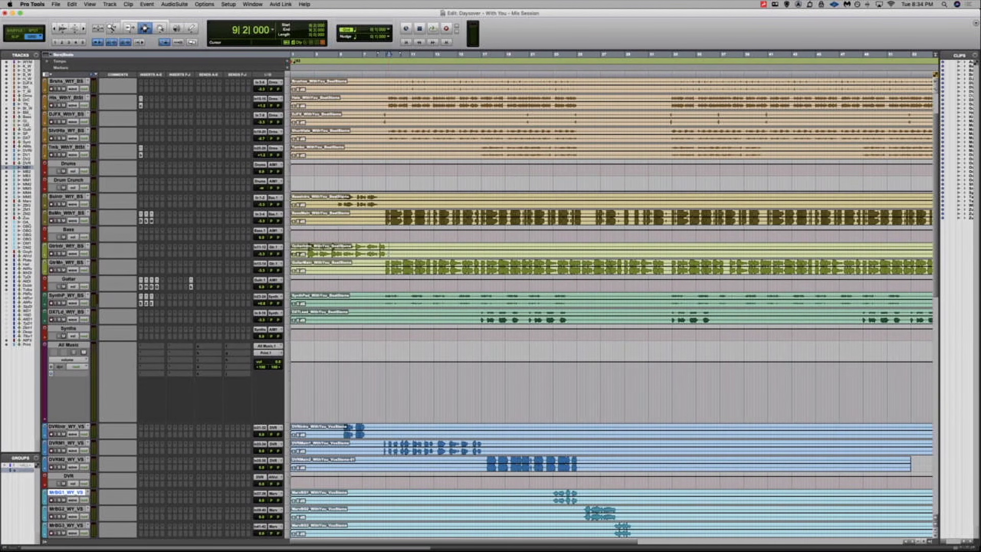
left_click_drag(386, 246, 573, 323)
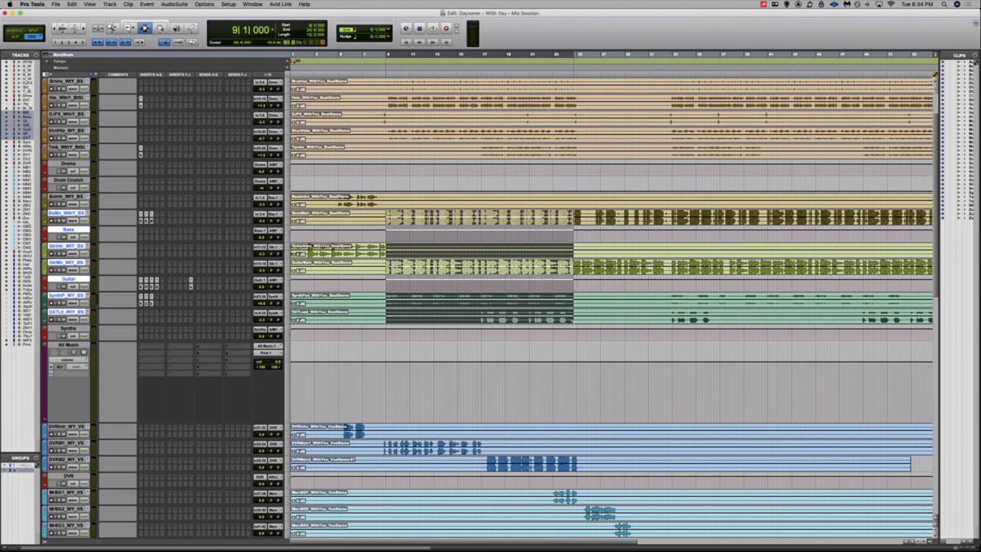
Play back briefly, then select bars 9 to 25 across all the drum, bass, guitar and synth tracks
key("space")
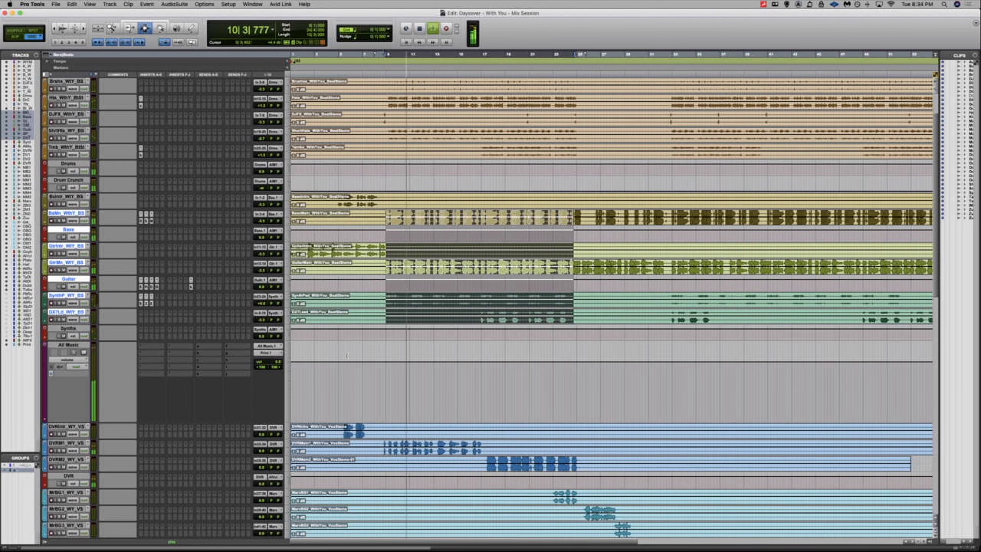
scroll(347, 356, "down", 6)
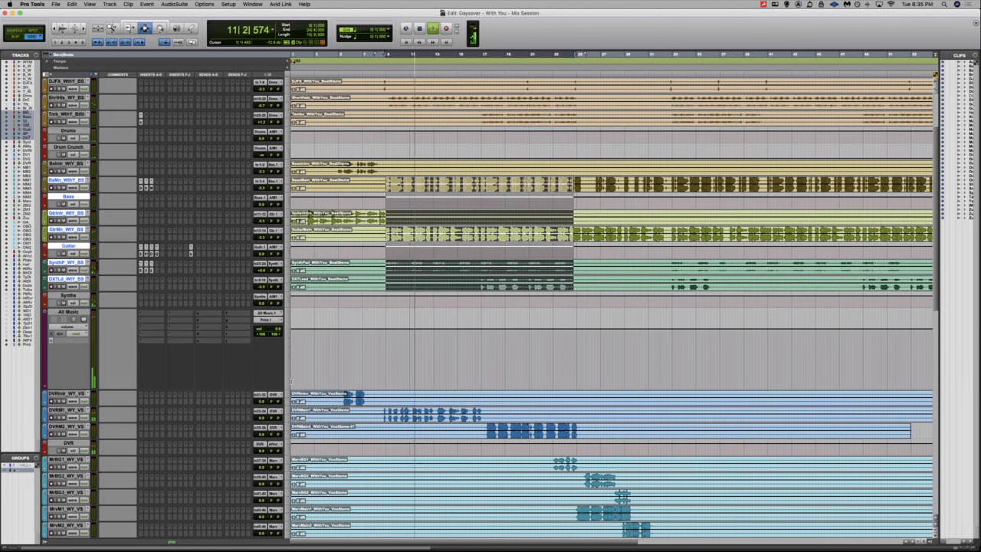
key("space")
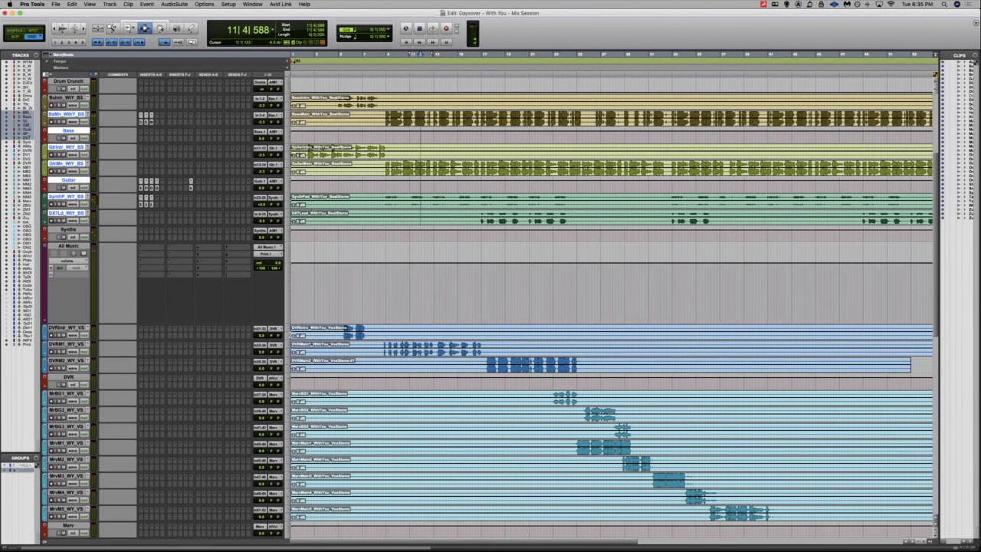
scroll(308, 341, "up", 9)
left_click_drag(391, 106, 577, 371)
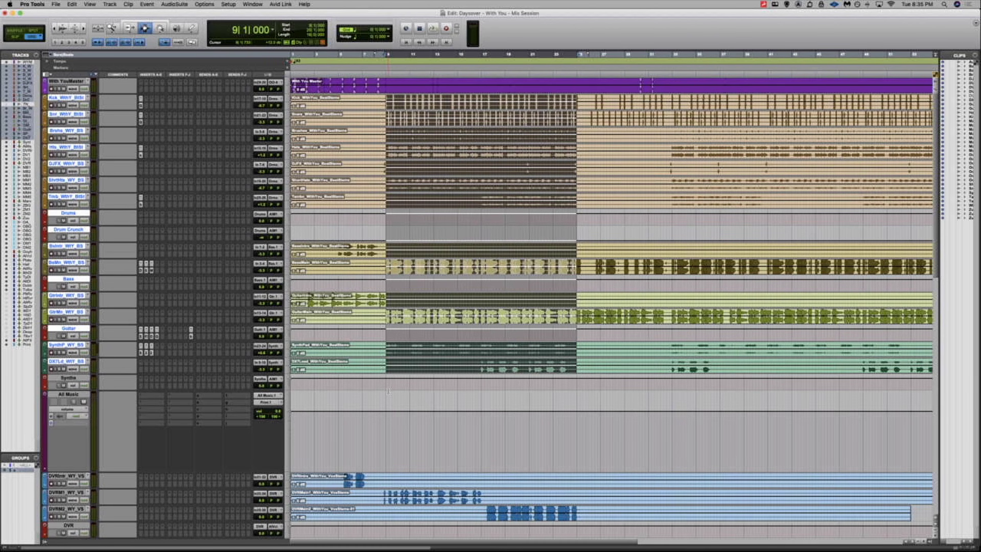
Insert the stereo Slate Digital Virtual Mix Rack on the first insert slot of the All Music track
left_click(169, 395)
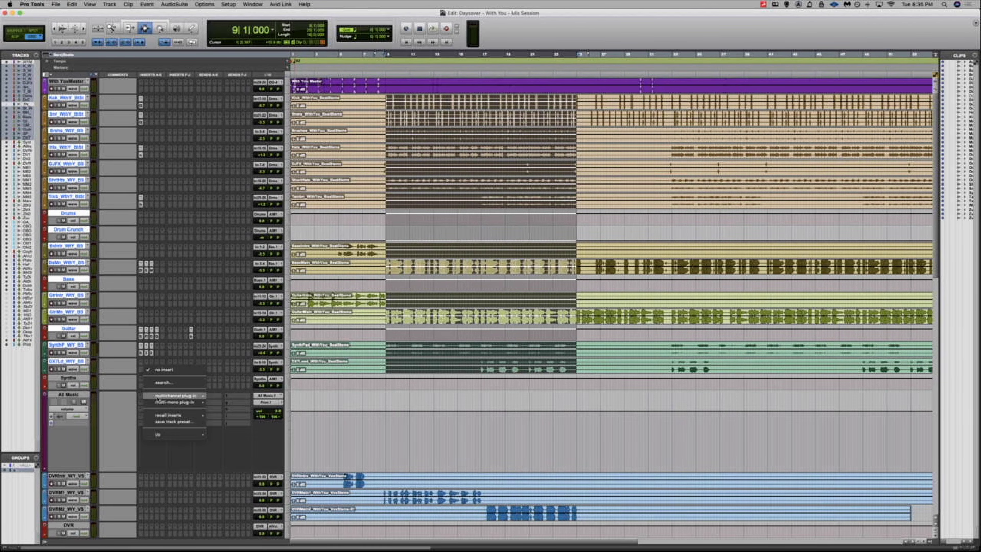
mouse_move(174, 396)
mouse_move(250, 480)
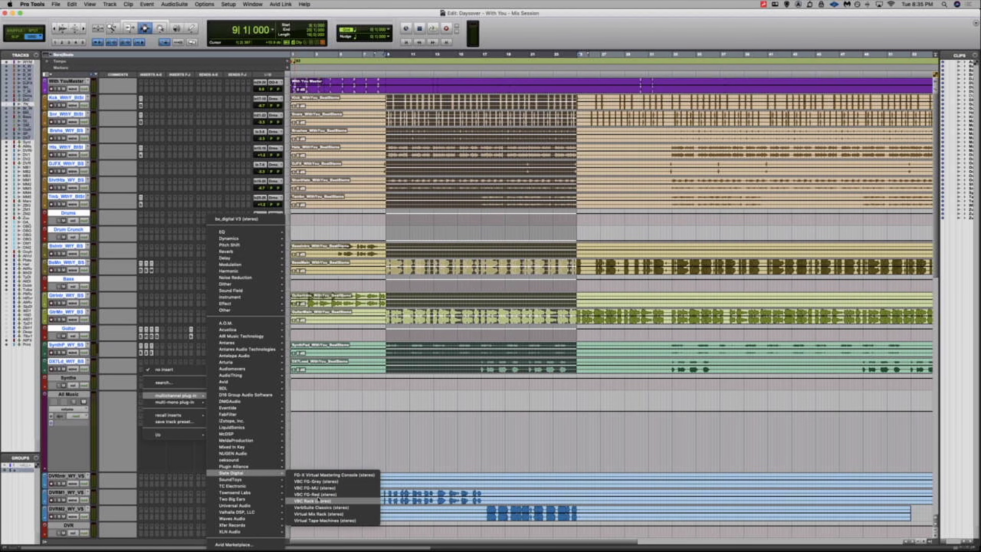
left_click(318, 501)
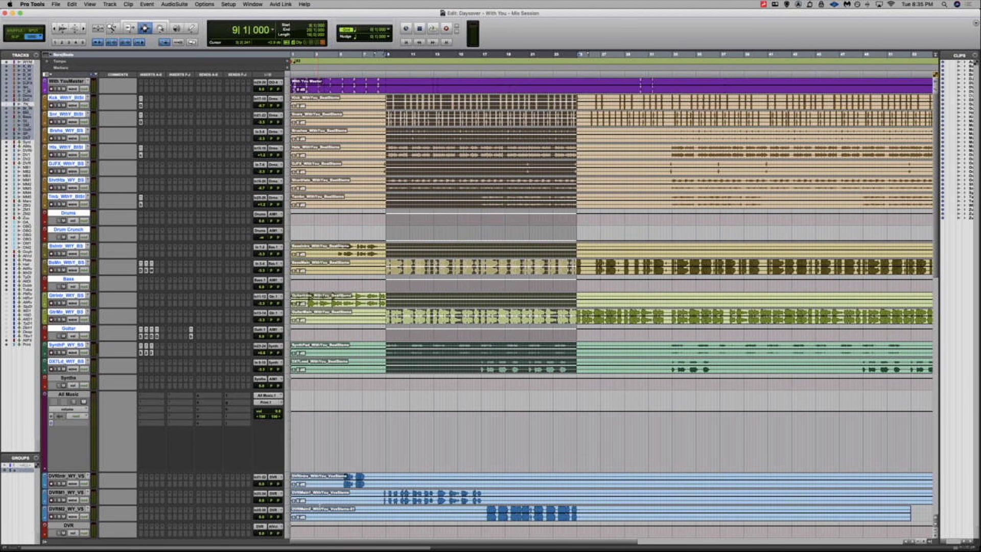
mouse_move(0, 357)
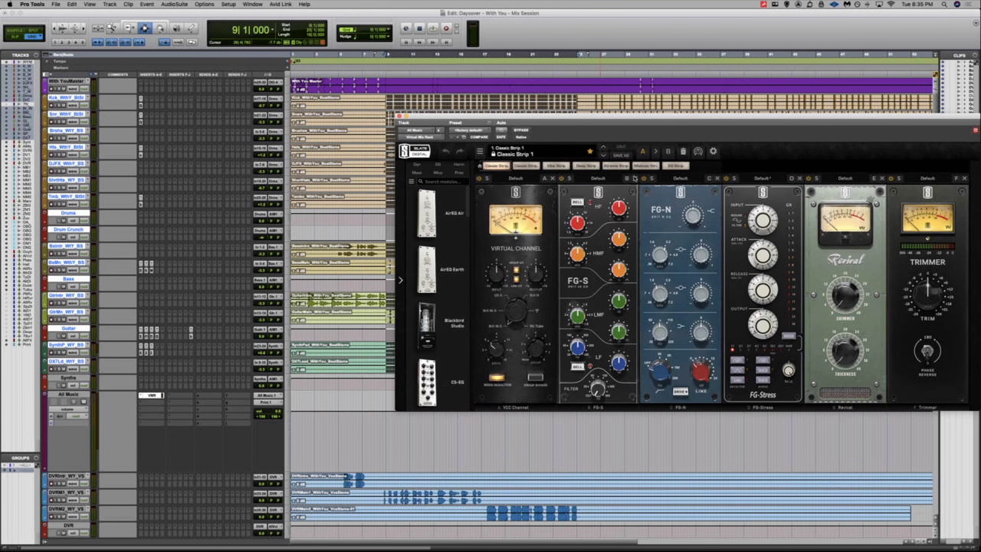
Remove the FG-S, FG-N, FG-Stress and Trimmer modules from the Virtual Mix Rack
left_click(634, 178)
left_click(634, 178)
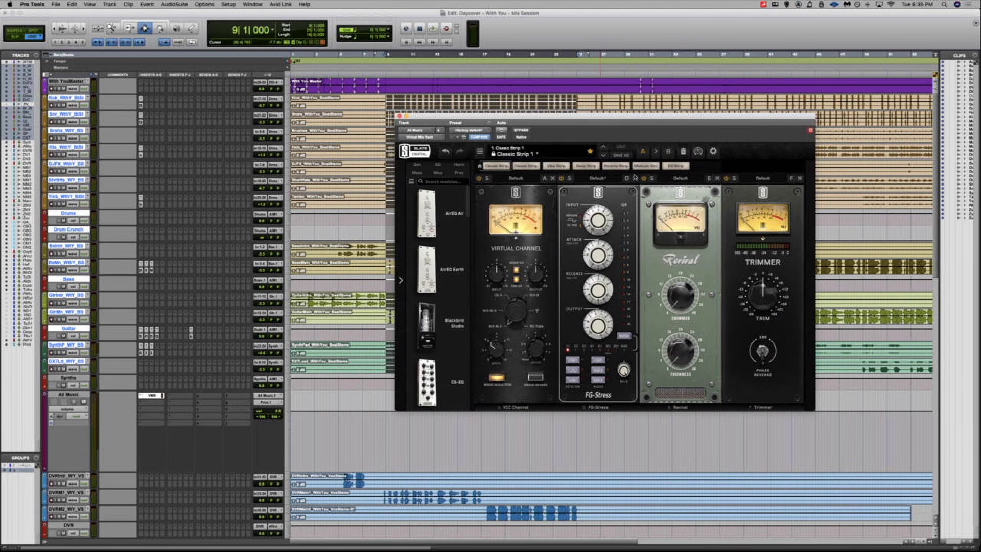
left_click(636, 178)
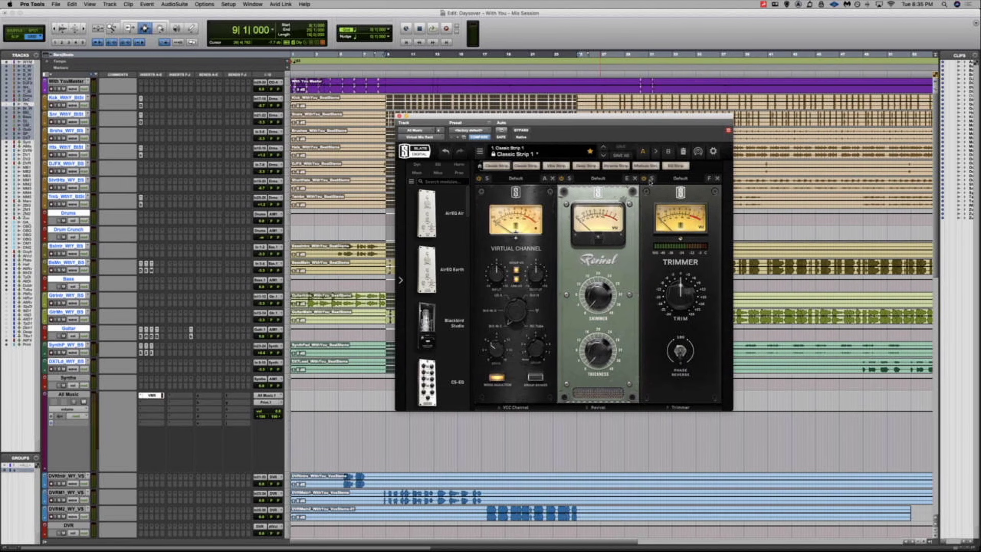
left_click(717, 179)
Adjust the Virtual Channel's drive and set its input to about +4 dB during playback, and remove the Revival module
key("space")
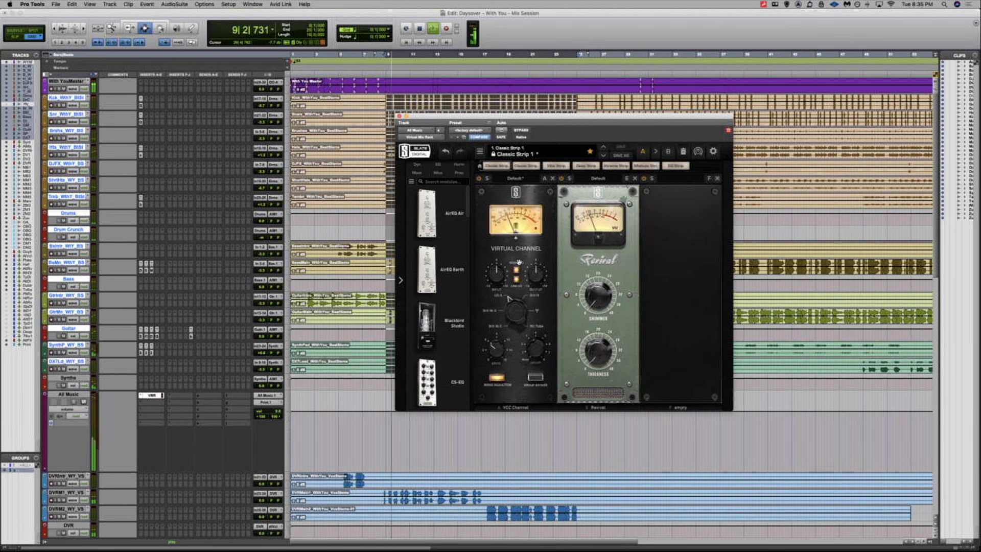
mouse_move(503, 259)
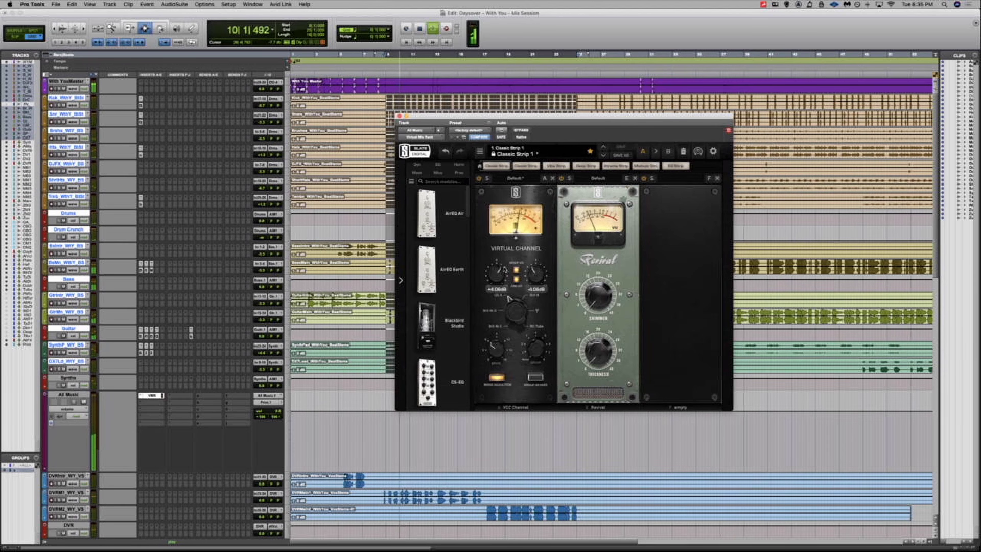
mouse_move(490, 376)
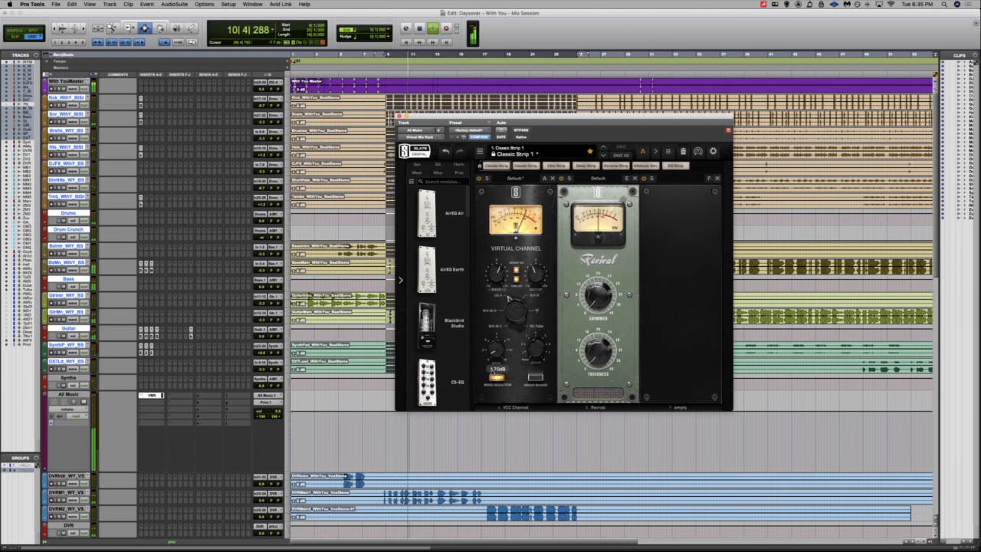
left_click(635, 178)
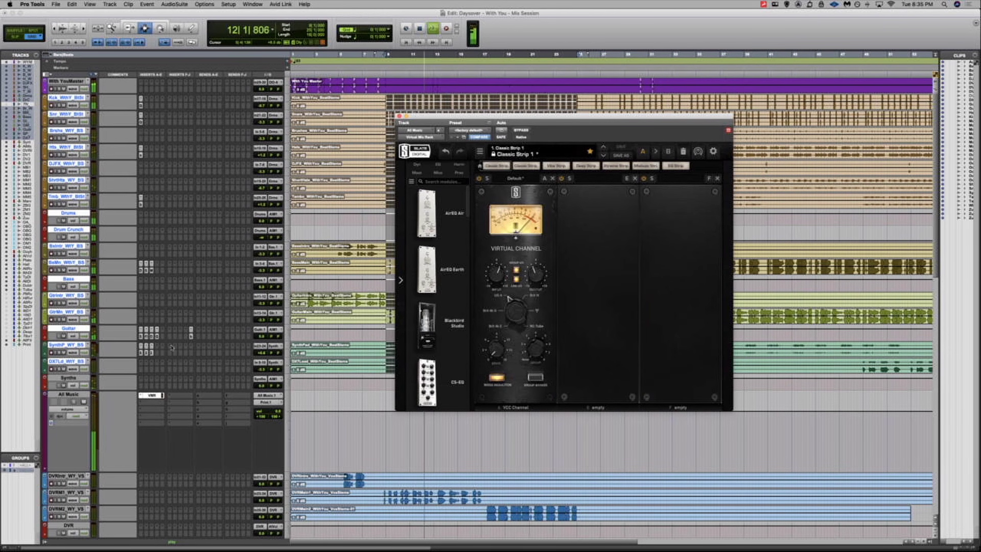
Insert a stereo FabFilter Pro-Q 3 below the rack on All Music and make narrow cuts near 500 Hz and 197 Hz
left_click(155, 404)
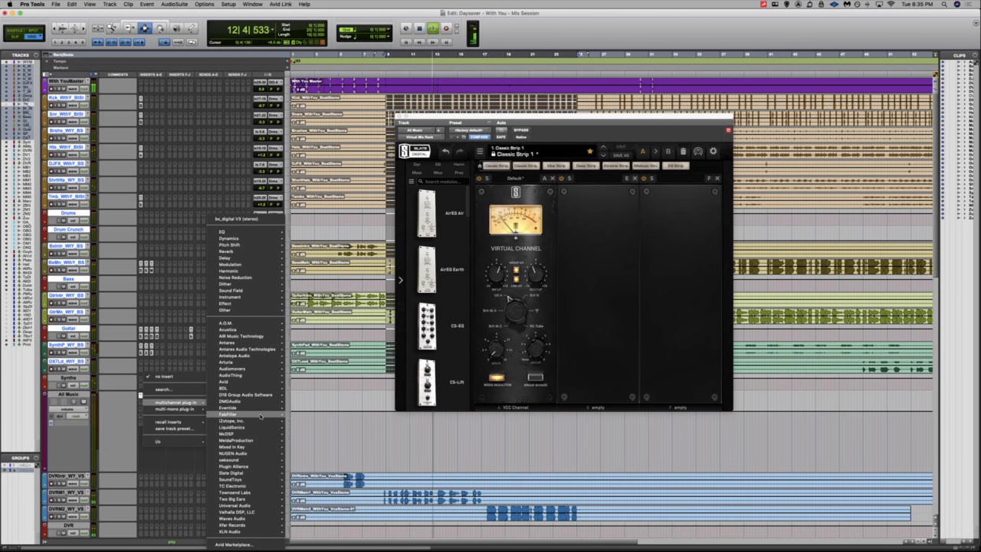
mouse_move(245, 414)
left_click(320, 488)
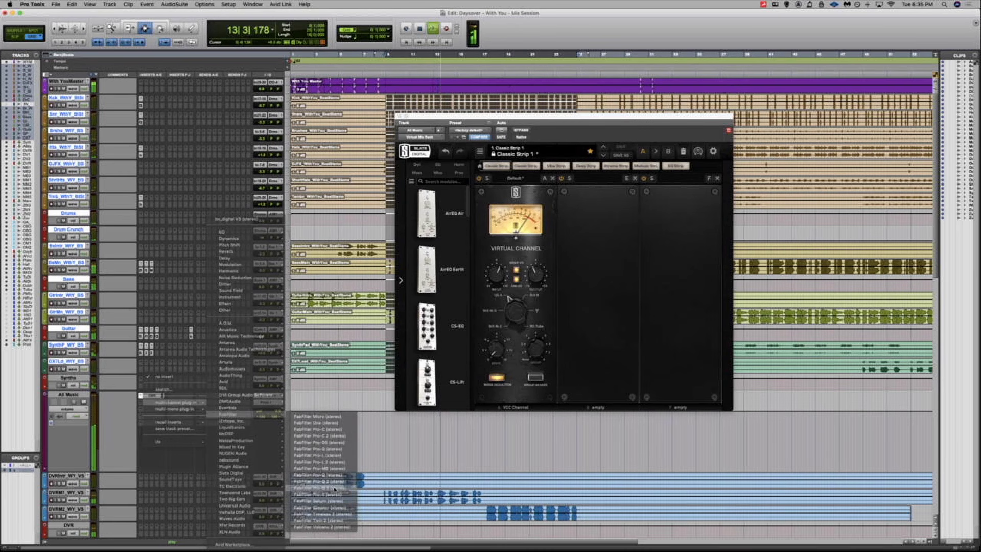
left_click_drag(541, 228, 558, 236)
left_click_drag(591, 317, 585, 269)
mouse_move(513, 229)
left_mouse_down()
mouse_move(514, 147)
mouse_move(535, 161)
mouse_move(521, 238)
left_mouse_up()
scroll(523, 241, "up", 10)
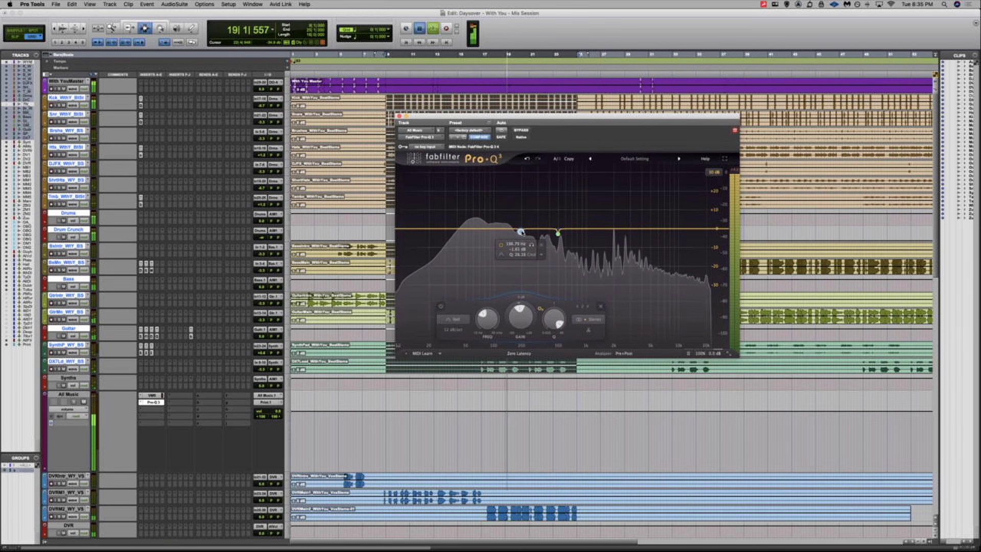
Add gentle Pro-Q 3 boosts in the upper mids near 2.5 kHz and in the lows near 60 Hz
key("space")
left_click_drag(534, 228, 622, 229)
key("space")
scroll(536, 195, "down", 2)
left_click_drag(527, 228, 474, 225)
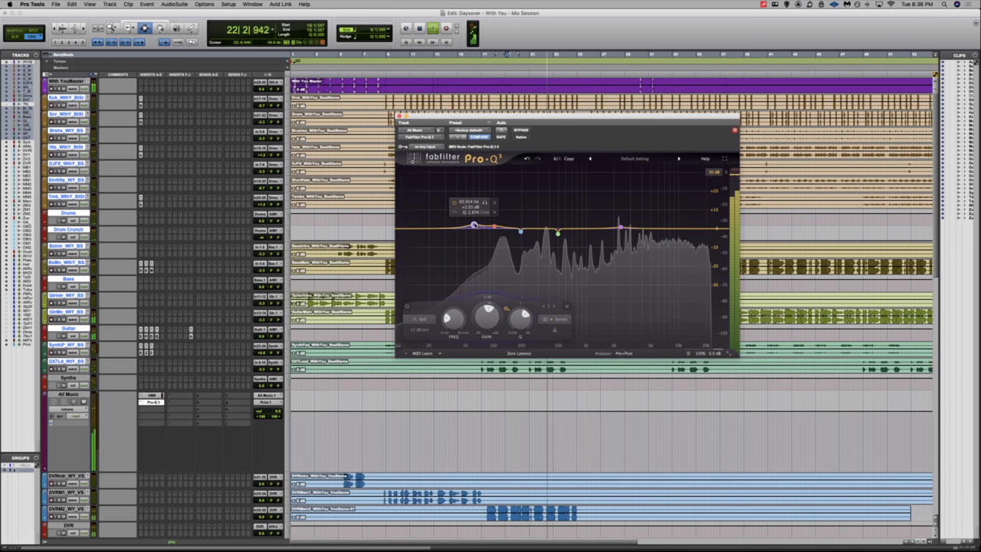
Add a wide side-channel band to the Pro-Q 3 with a slight boost of about 0.8 dB near 4.4 kHz
left_click_drag(554, 228, 553, 172)
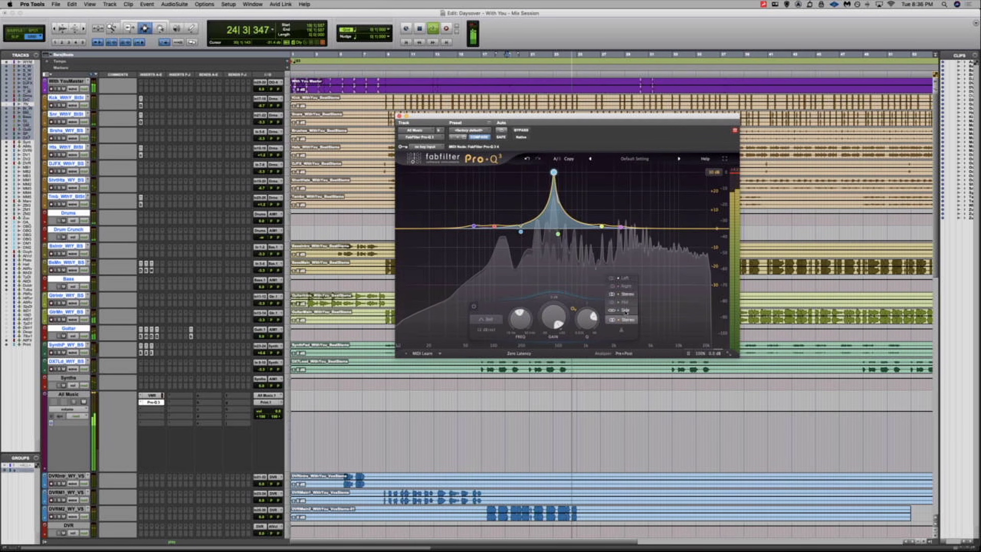
left_click_drag(586, 323, 586, 352)
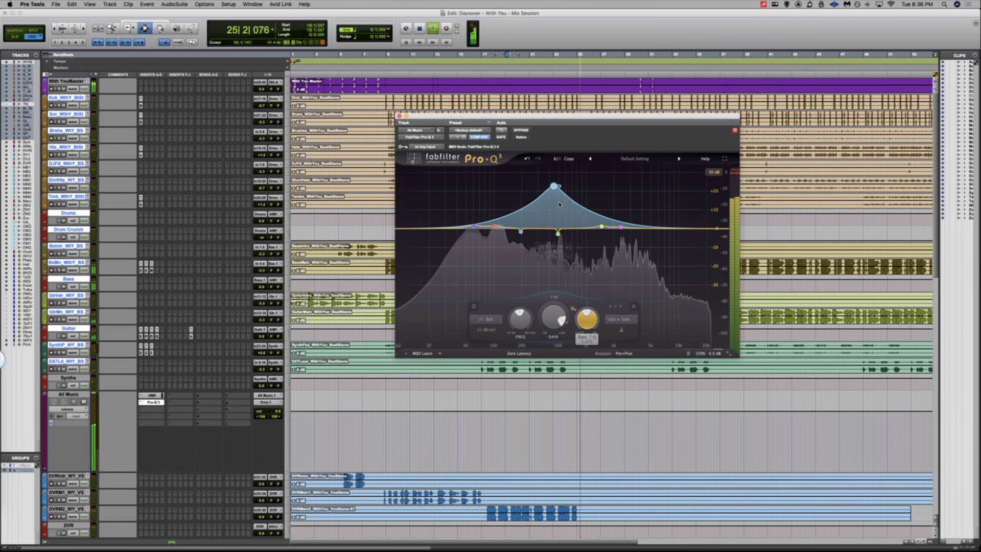
left_click_drag(553, 172, 646, 226)
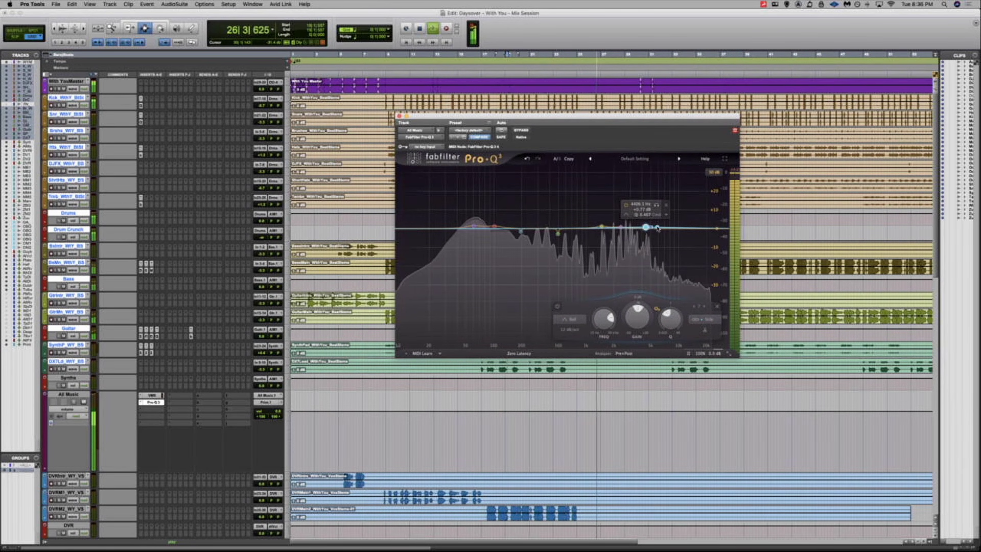
Add small EQ bands near 400 Hz and 140 Hz, and compare the mix with the Pro-Q 3 bypassed and active
mouse_move(553, 228)
left_mouse_down()
mouse_move(553, 186)
mouse_move(521, 200)
mouse_move(539, 213)
mouse_move(565, 183)
mouse_move(549, 227)
left_mouse_up()
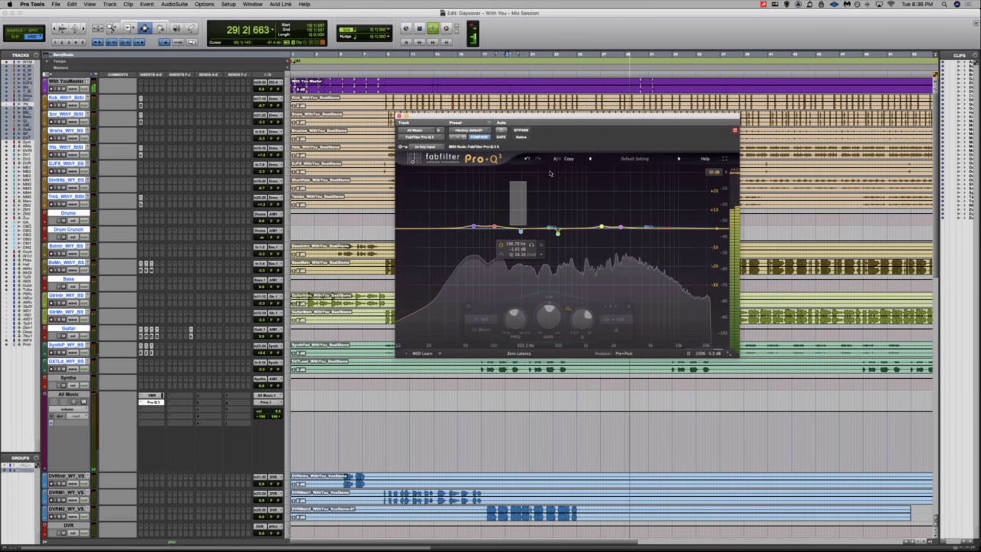
left_click_drag(546, 176, 508, 227)
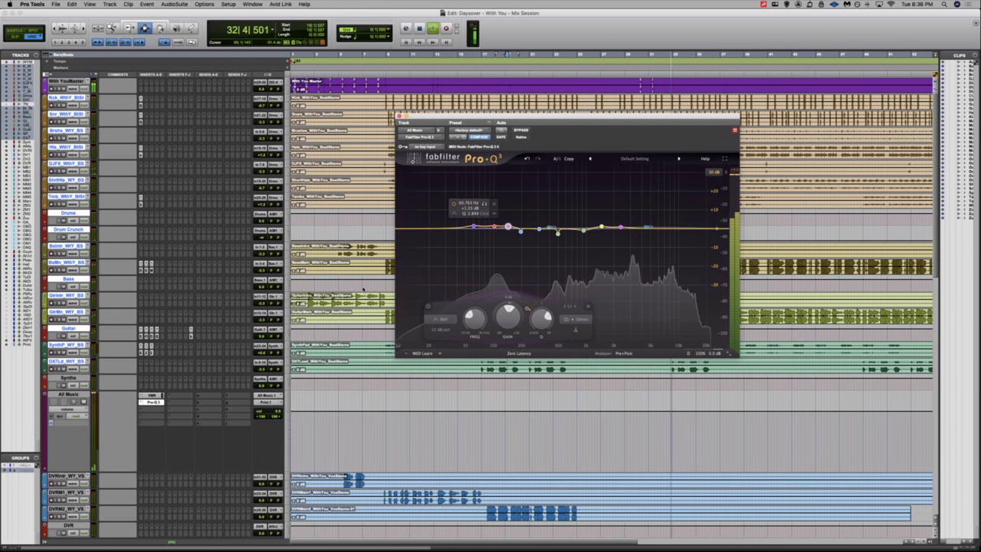
left_click(157, 404, "super")
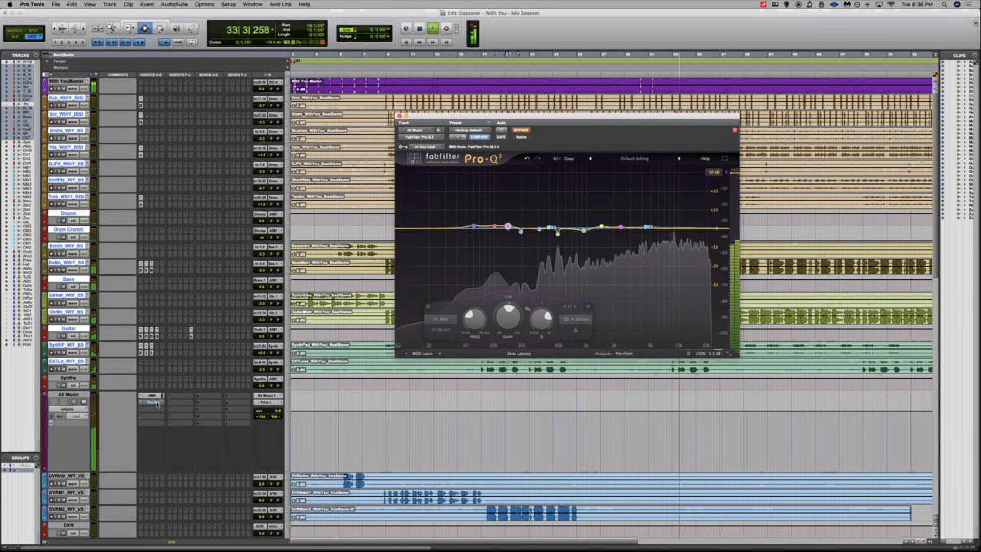
left_click(157, 404, "super")
left_click(159, 404)
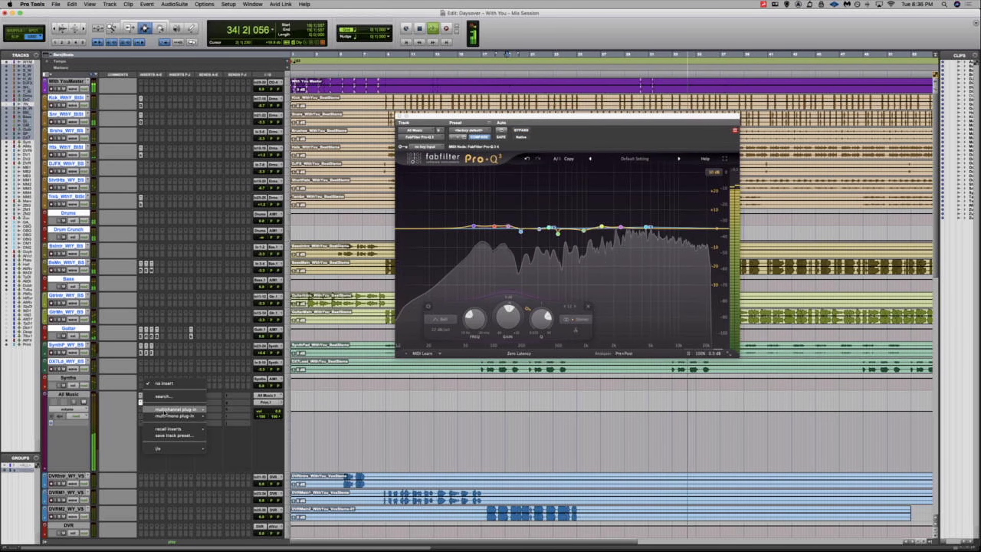
mouse_move(203, 410)
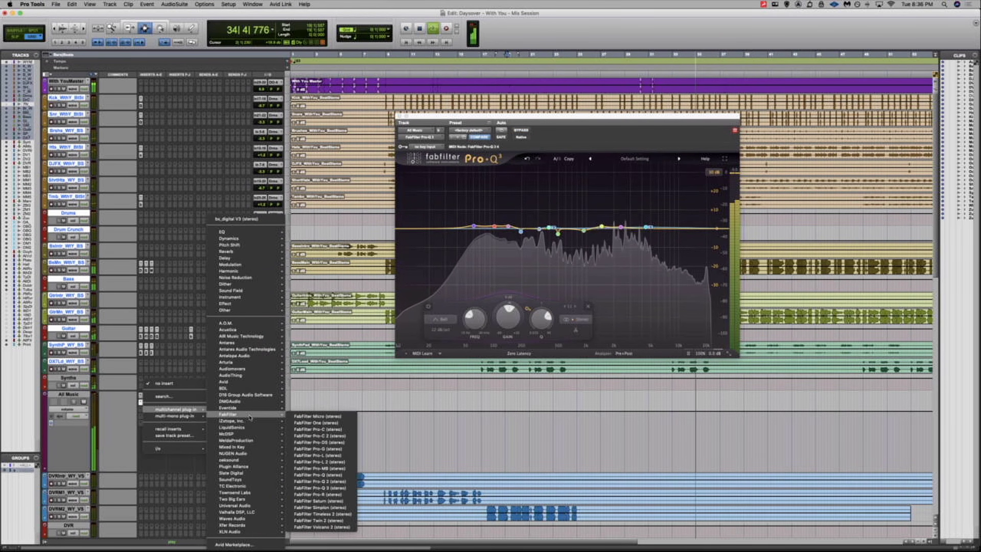
mouse_move(250, 420)
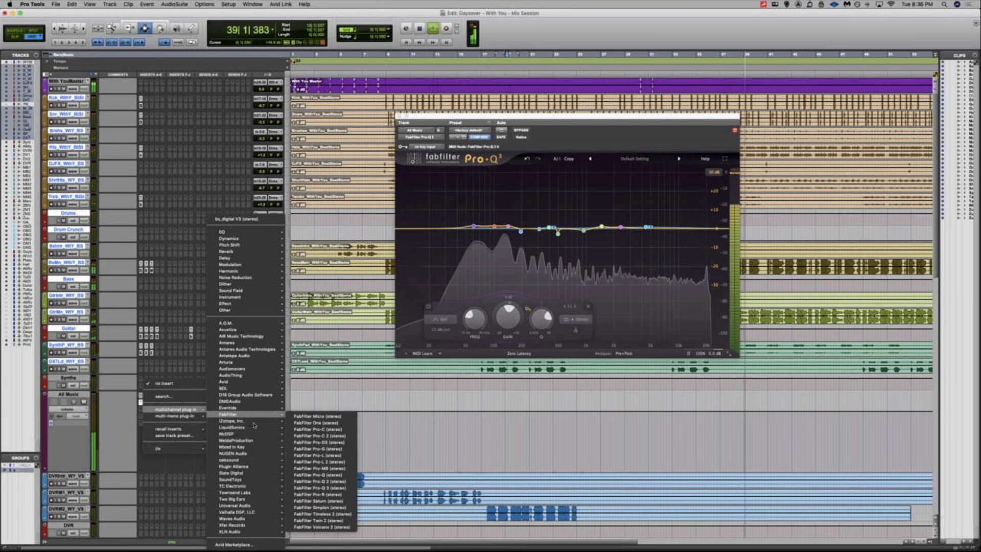
left_click(317, 460)
key("space")
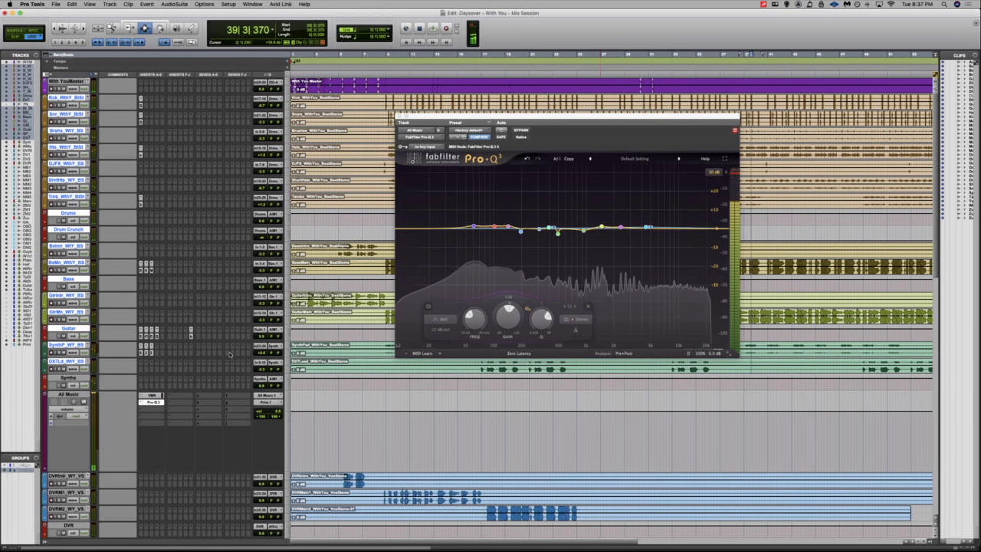
Try the Natural Phase processing mode in the Pro-Q 3 and return it to Zero Latency
left_click(519, 352)
left_click(519, 373)
left_click(523, 353)
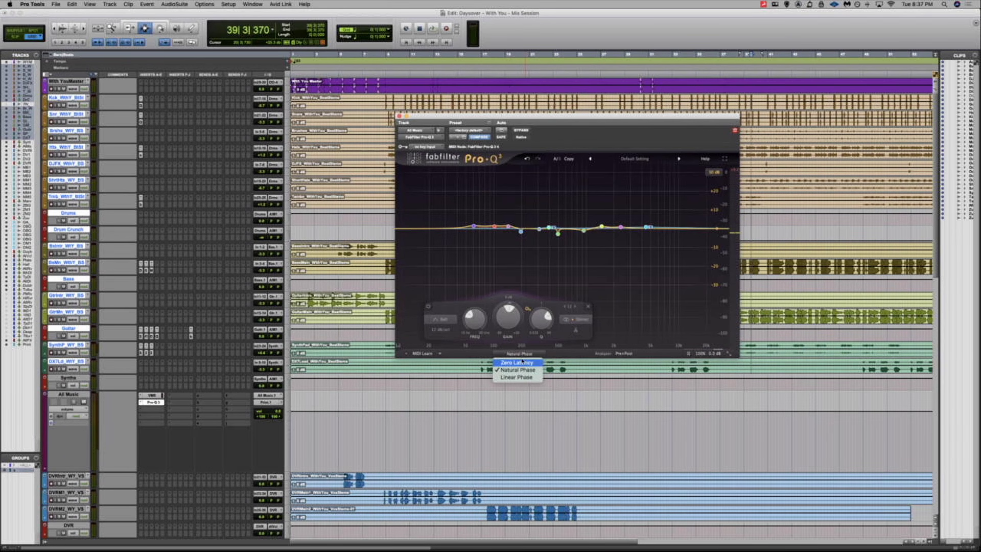
left_click(518, 364)
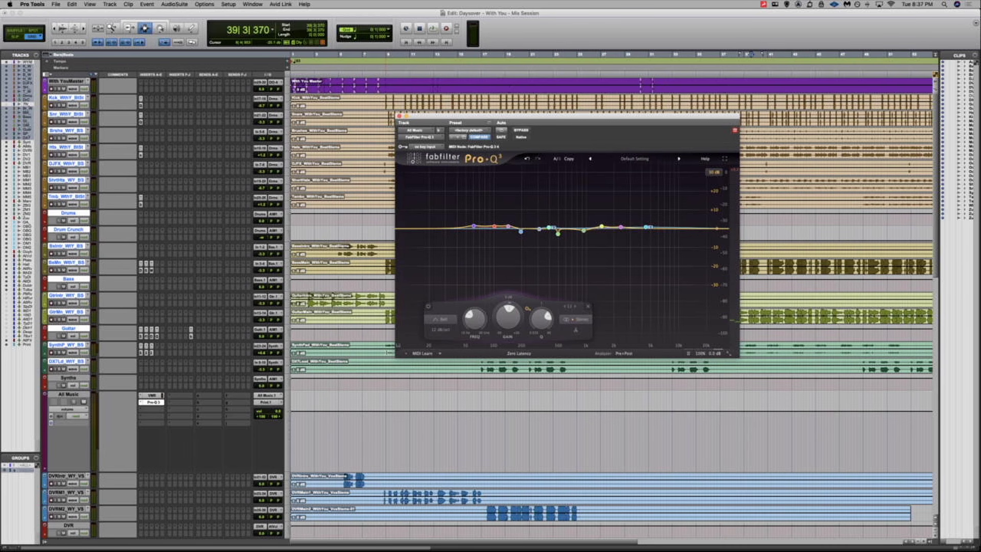
Select bars 9 to 11 from the main guitar track down through the DX7 lead track
left_click(400, 323)
left_click_drag(399, 322, 409, 369)
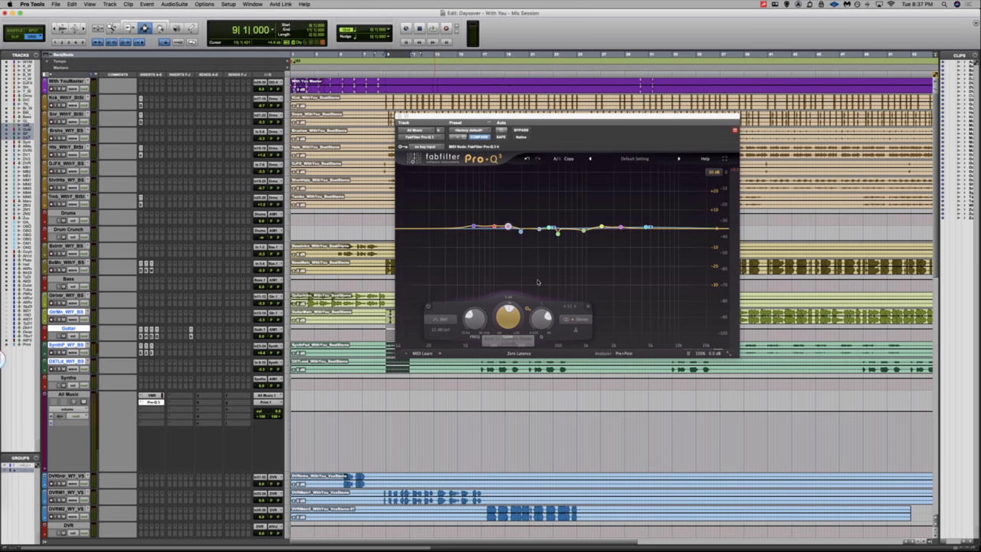
Inspect the Pro-Q 3 curve on the All Music bus at the 6 dB display range and return the range to 30 dB
mouse_move(532, 245)
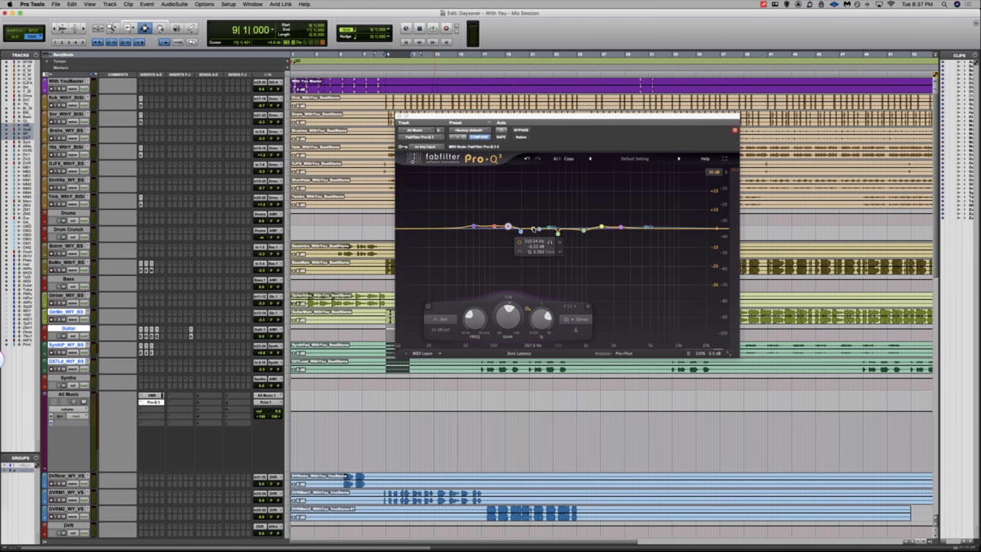
mouse_move(556, 217)
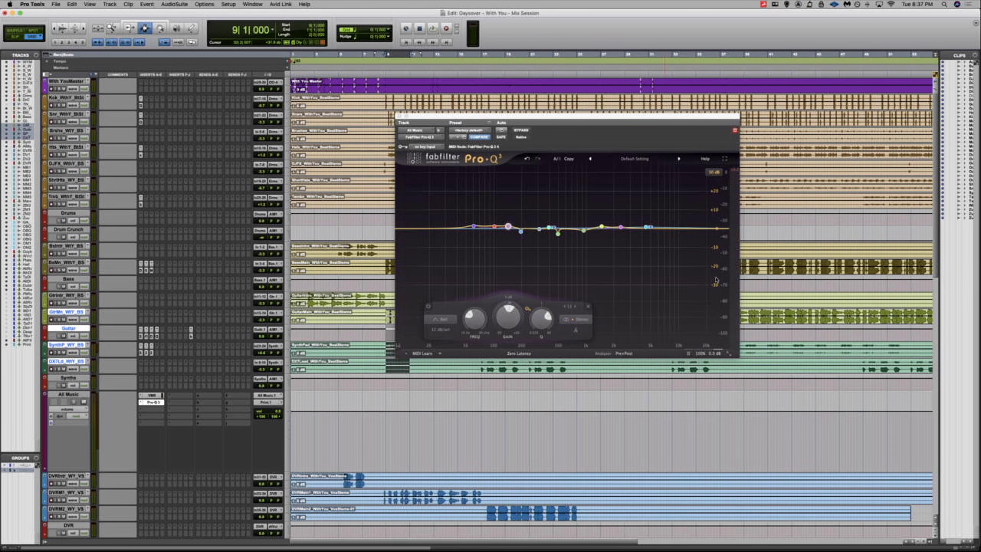
left_click(714, 214)
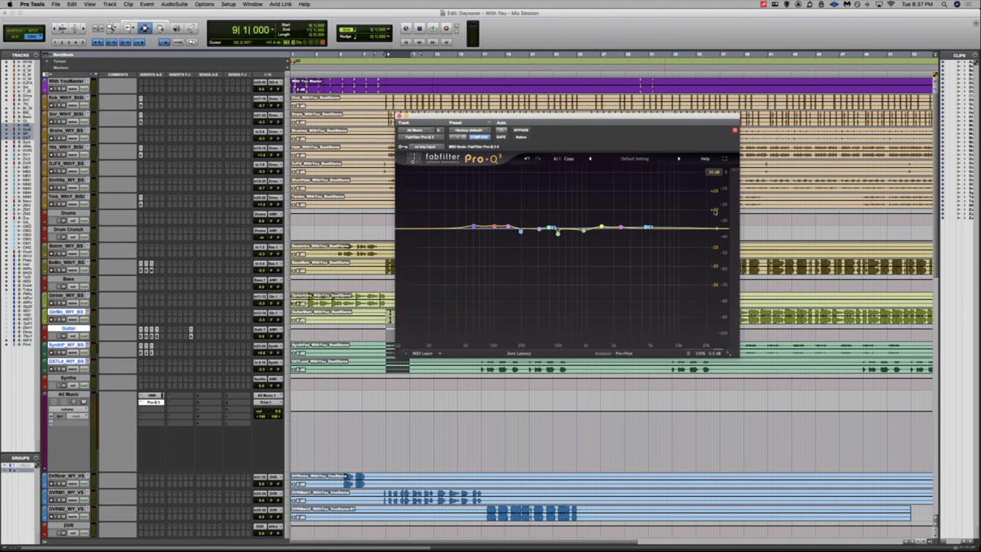
left_click(713, 173)
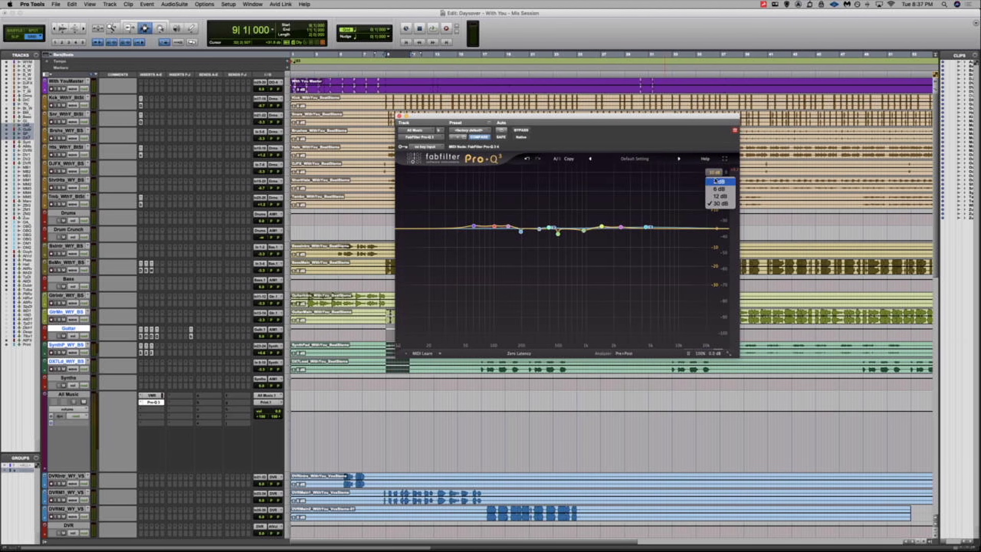
left_click(716, 190)
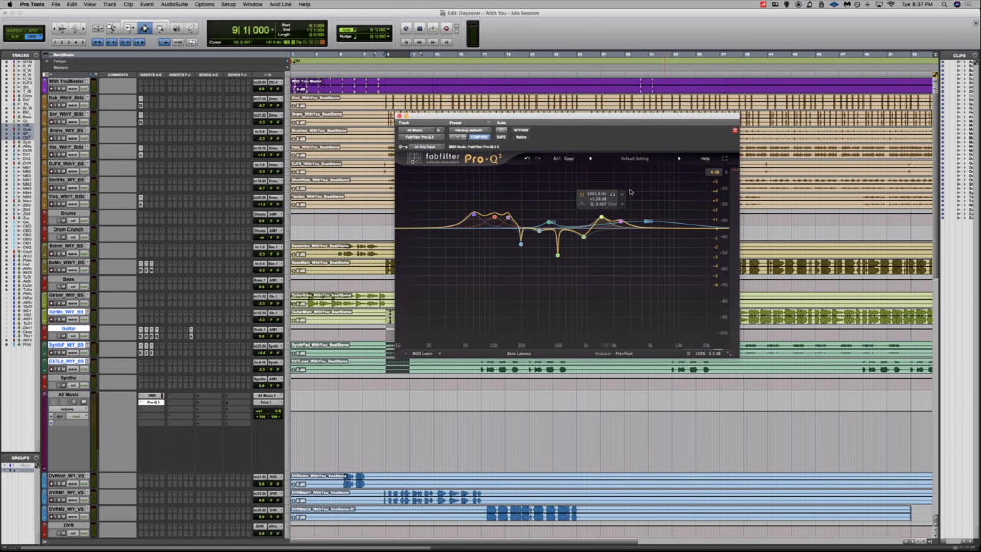
left_click(709, 172)
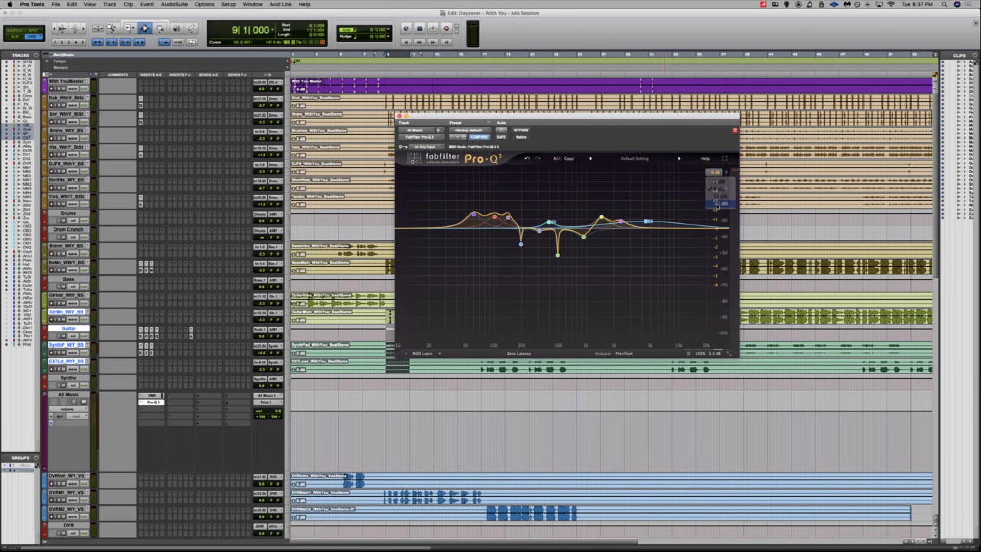
left_click(714, 206)
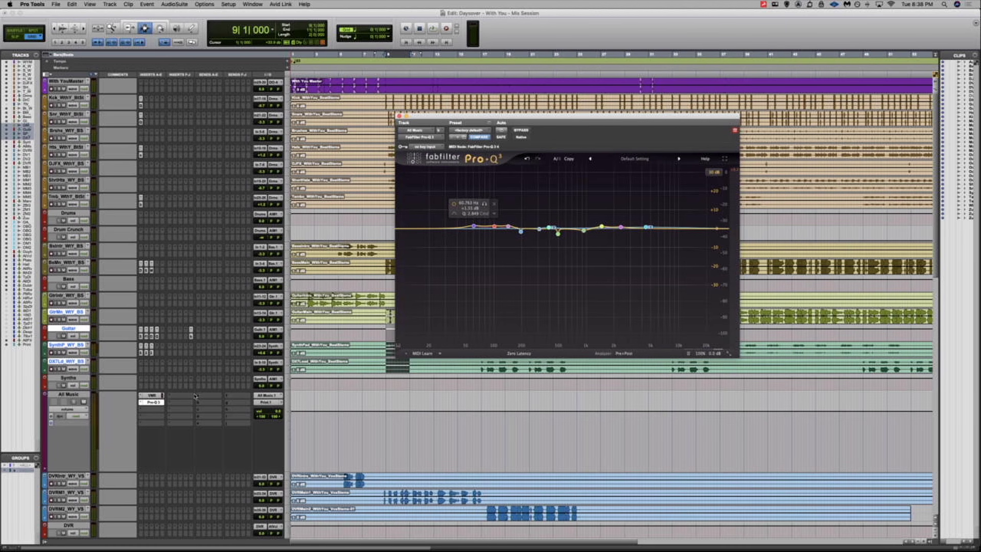
Try the stereo UAD Helios Type 69 plug-in on the third insert of the All Music bus
left_click(154, 409)
mouse_move(176, 409)
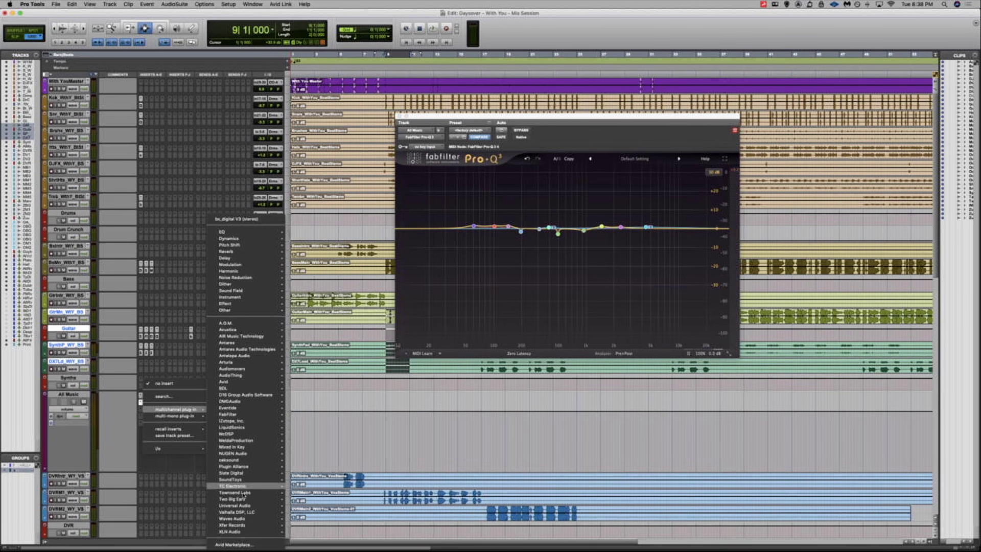
mouse_move(235, 506)
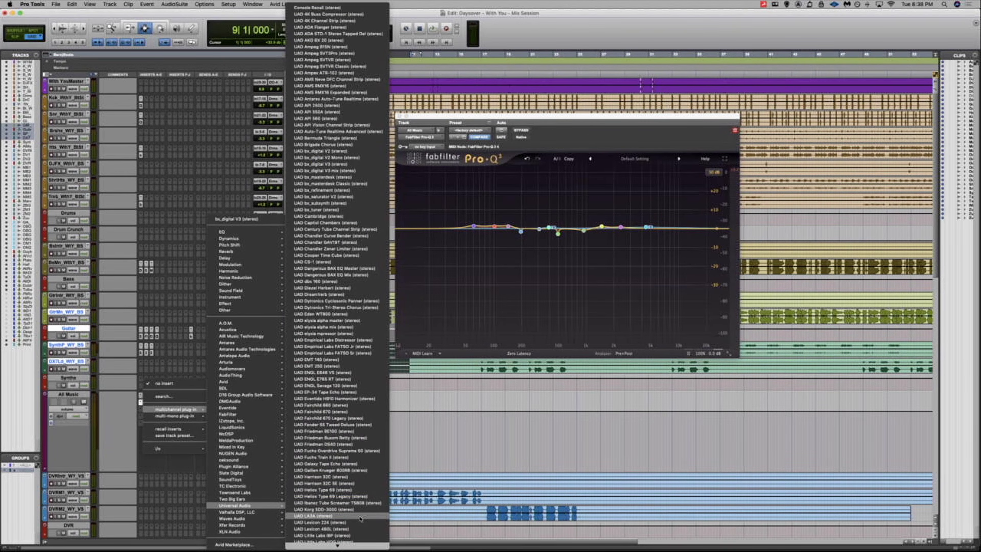
scroll(356, 541, "down", 10)
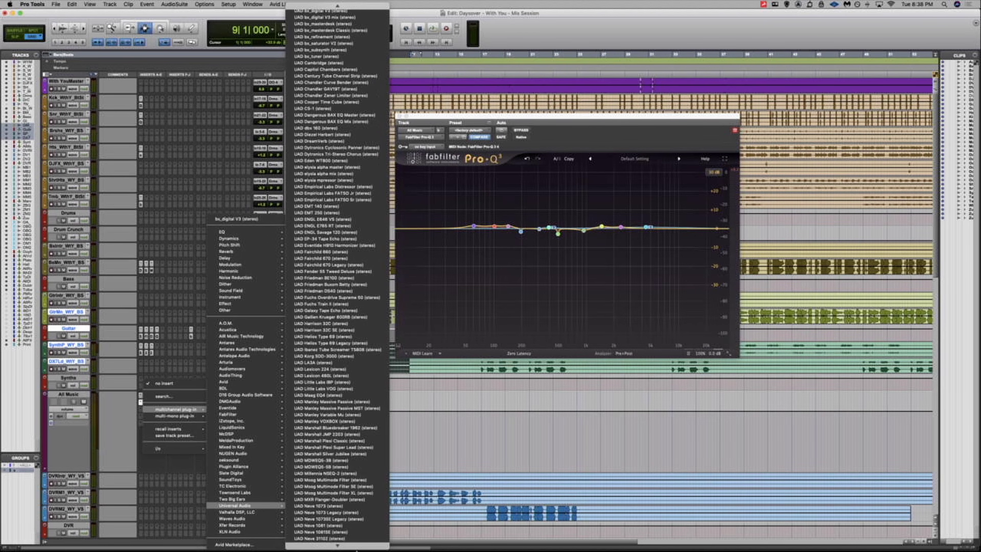
scroll(356, 541, "down", 15)
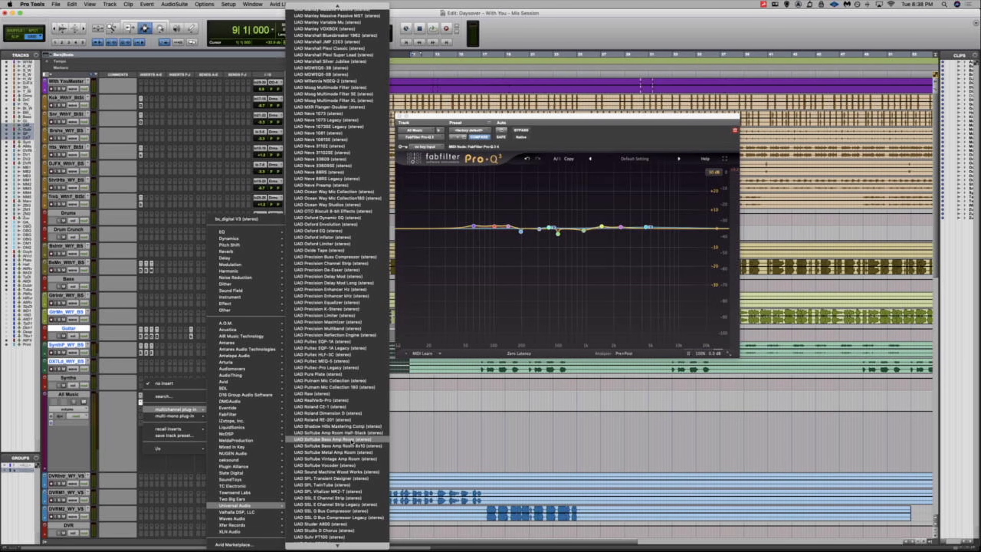
mouse_move(358, 546)
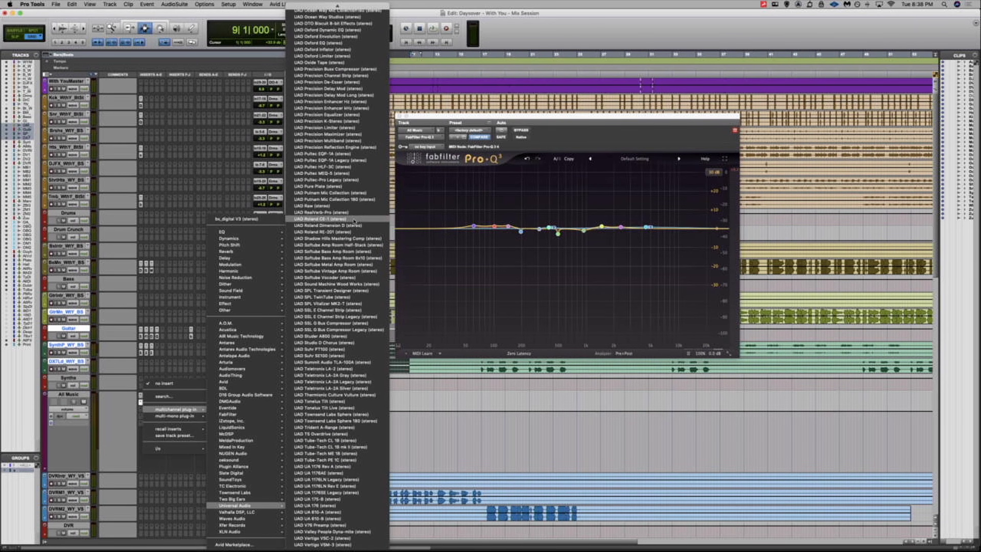
mouse_move(356, 2)
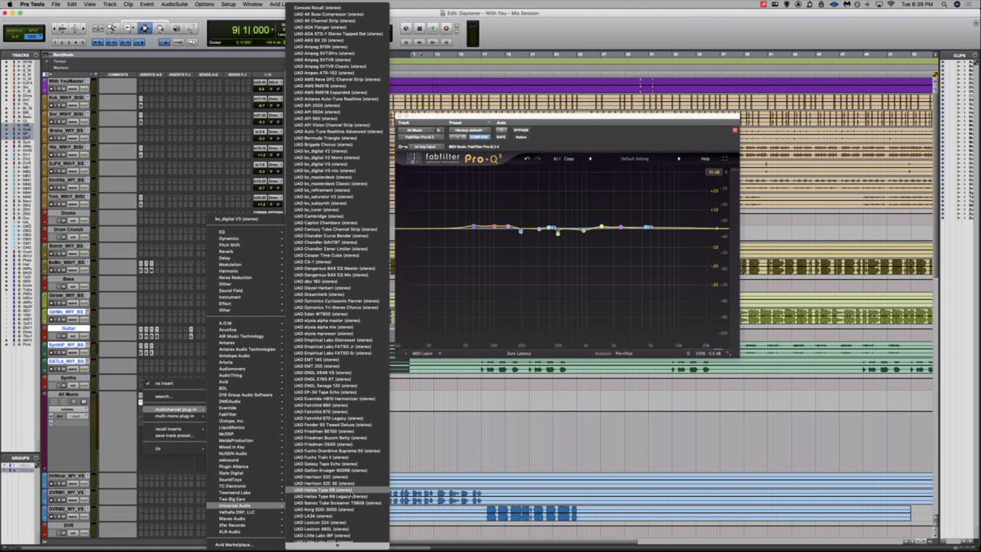
left_click(352, 494)
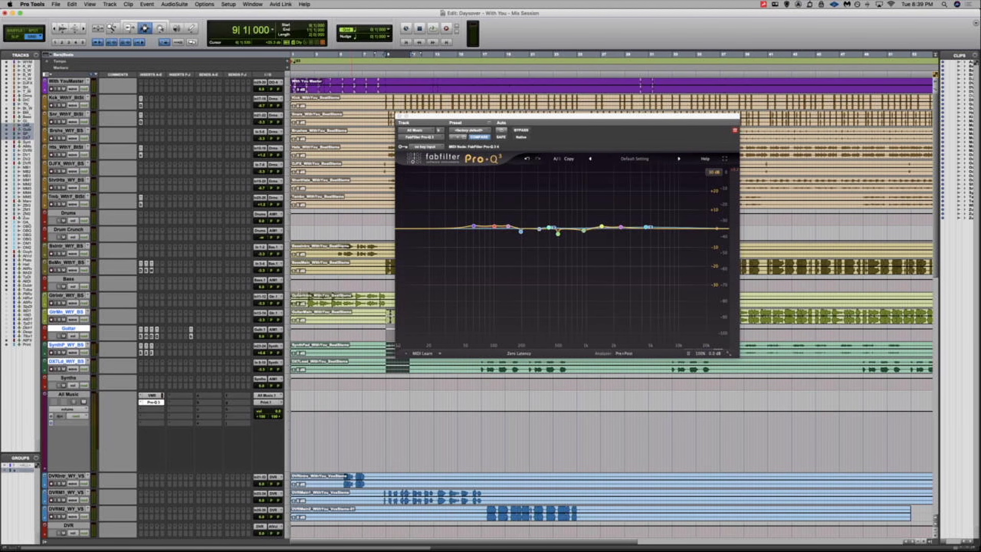
Replace the Helios Type 69 on the All Music bus with the stereo UAD Helios Type 69 Legacy
left_click(146, 409)
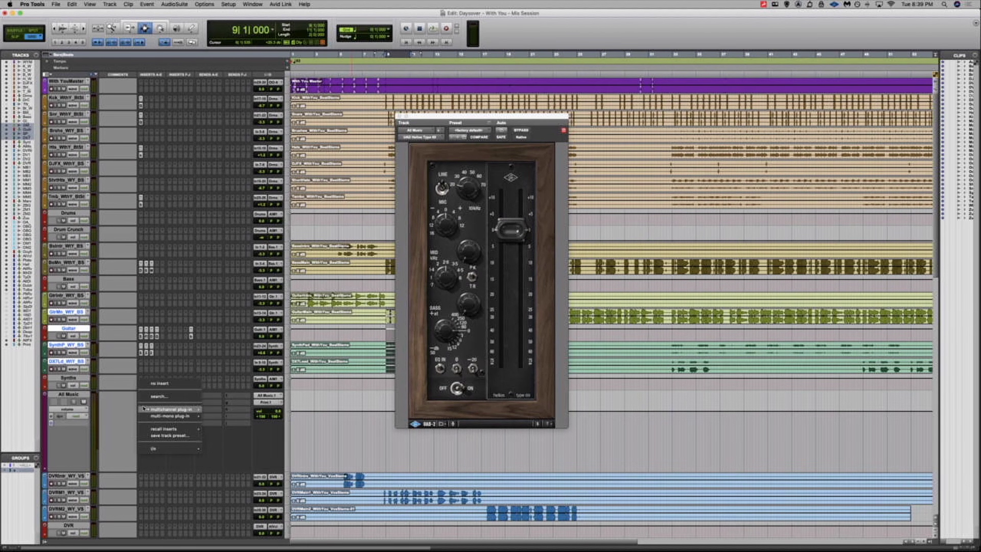
mouse_move(195, 410)
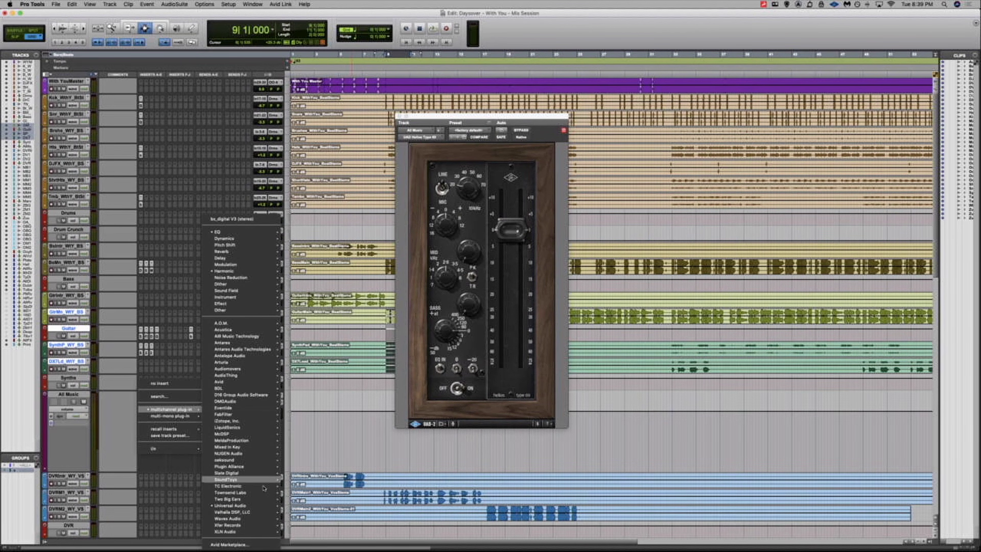
mouse_move(275, 509)
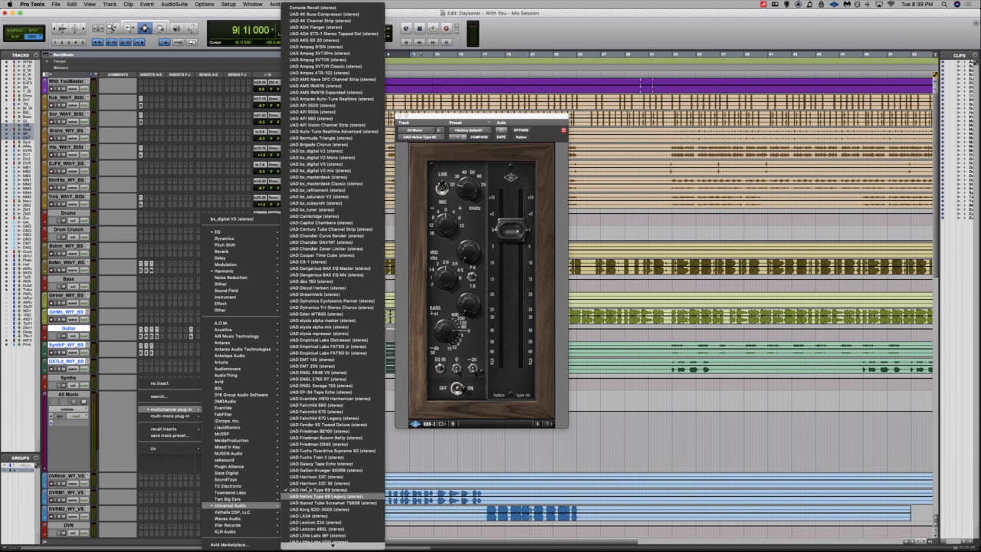
scroll(332, 535, "down", 3)
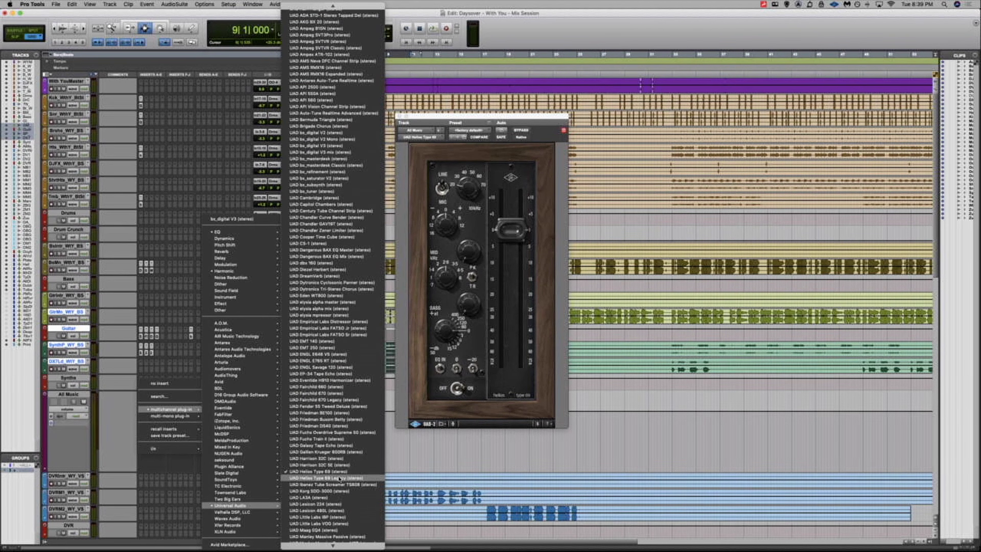
left_click(339, 478)
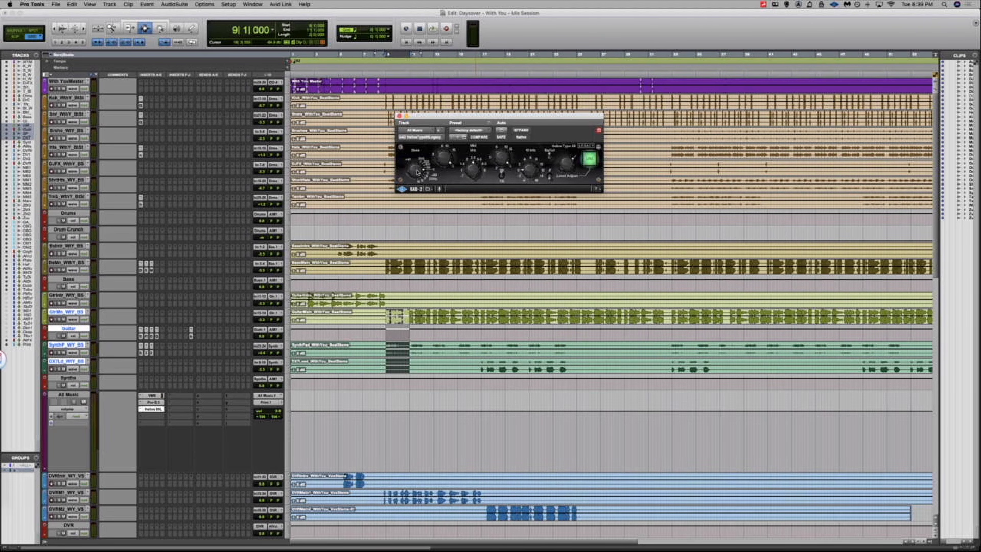
Adjust the Helios Legacy's bass control slightly and compare the looped mix with the plug-in bypassed and active
left_click_drag(418, 174, 416, 179)
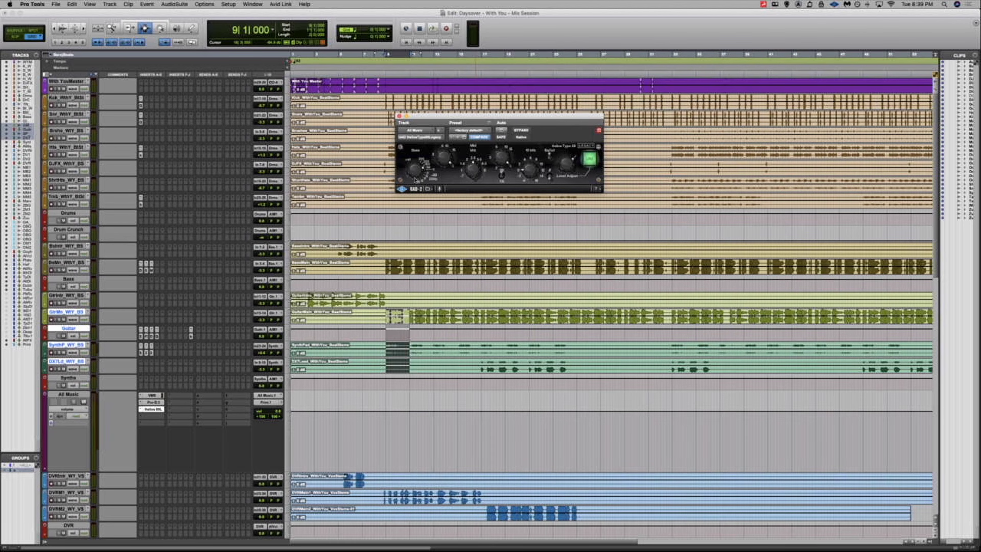
key("space")
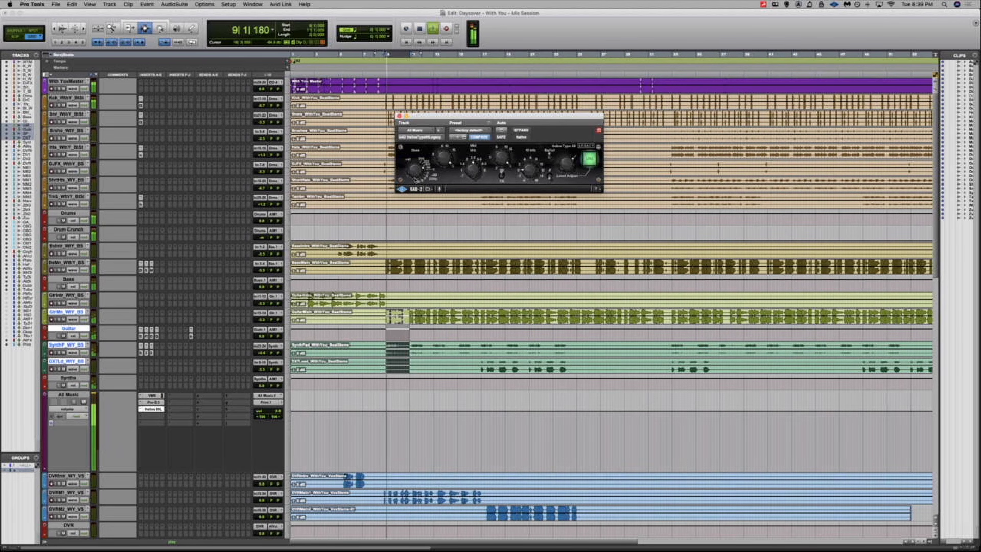
left_click(156, 412, "super")
left_click(156, 412, "super")
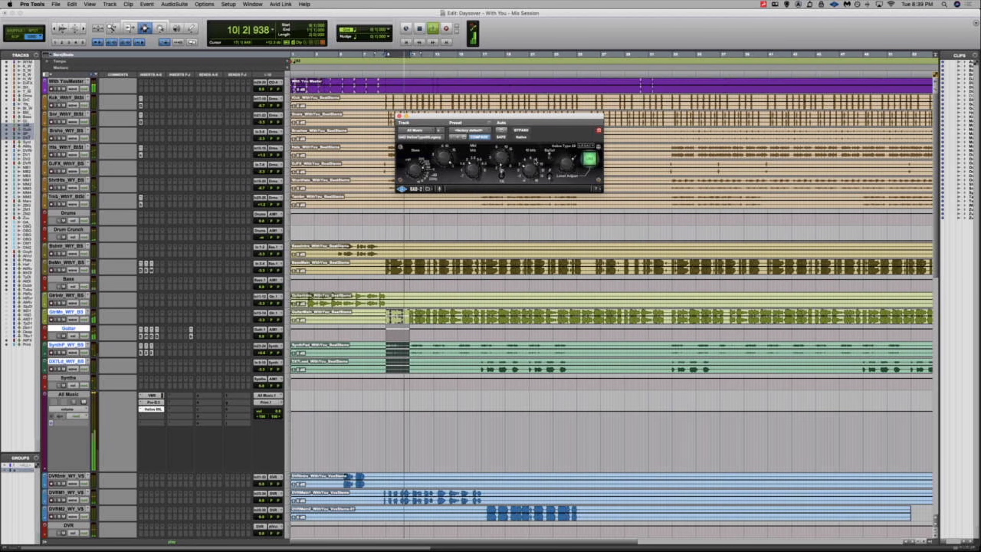
left_click(155, 409, "super")
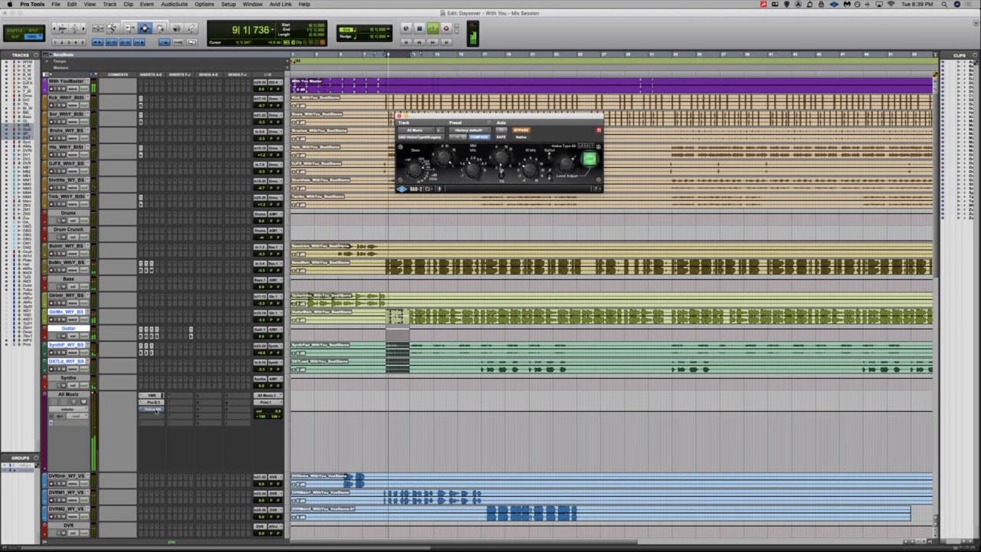
left_click_drag(262, 380, 260, 372)
left_click(156, 409, "super")
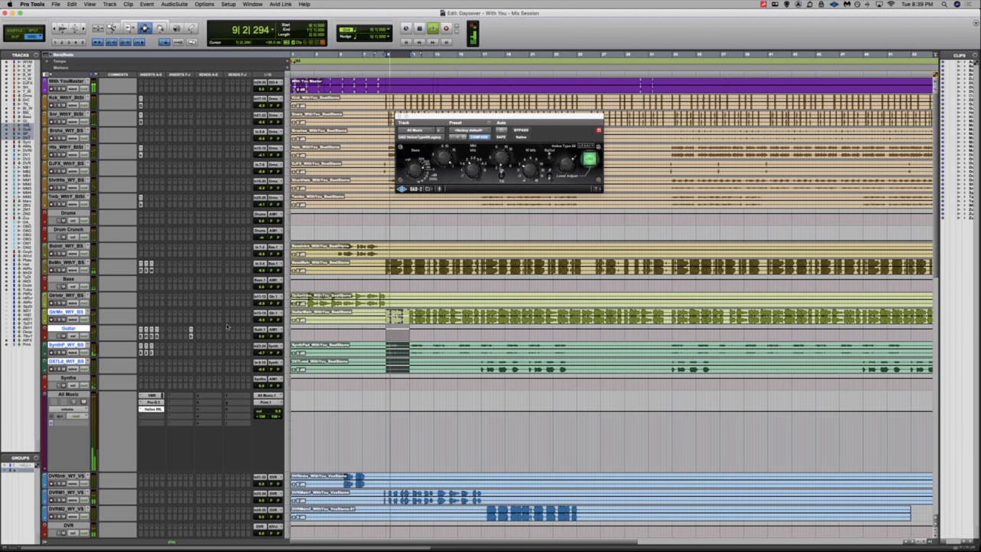
Raise the Bass bus volume during playback and insert a stereo FabFilter Pro-Q 3 on the Bass bus
left_click(260, 287)
left_click_drag(259, 287, 263, 284)
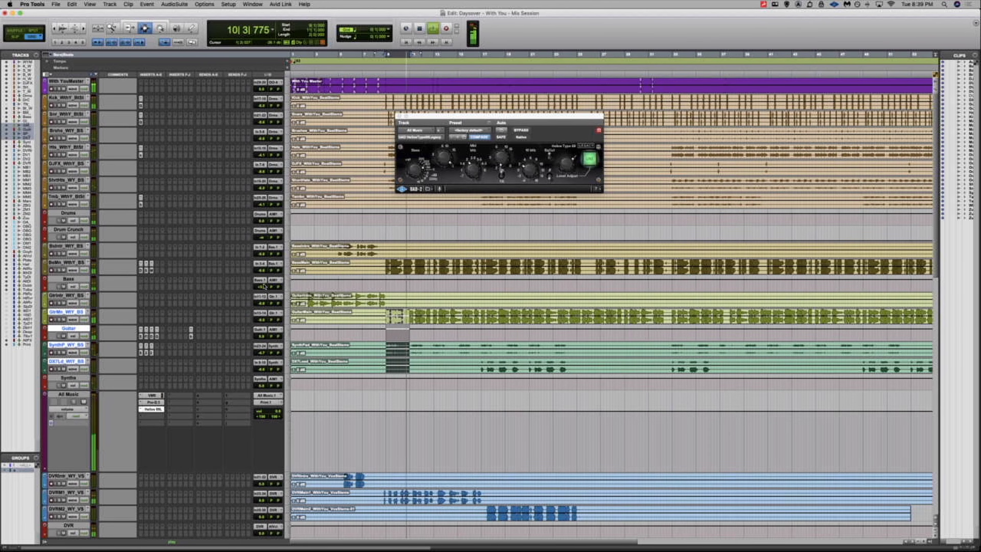
left_click(140, 286)
mouse_move(171, 287)
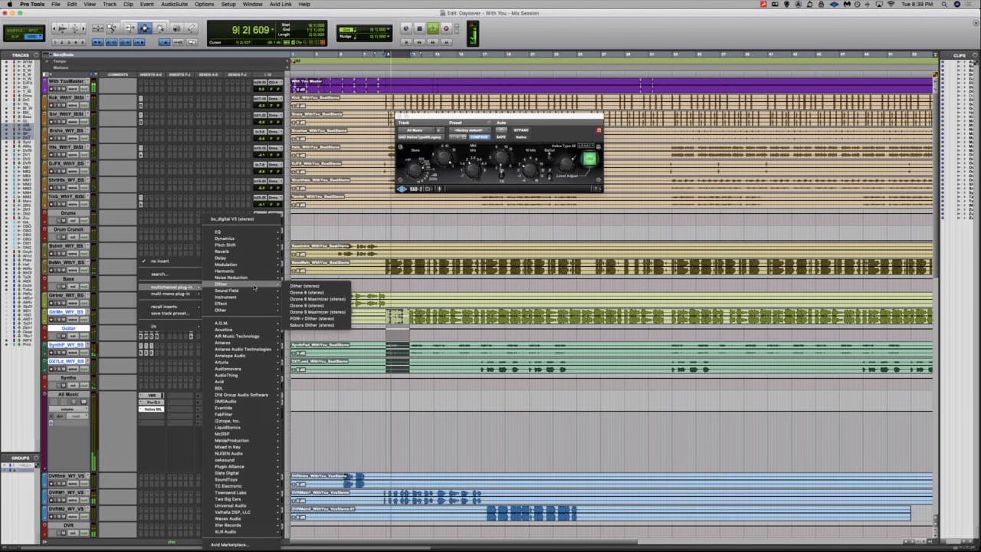
mouse_move(252, 337)
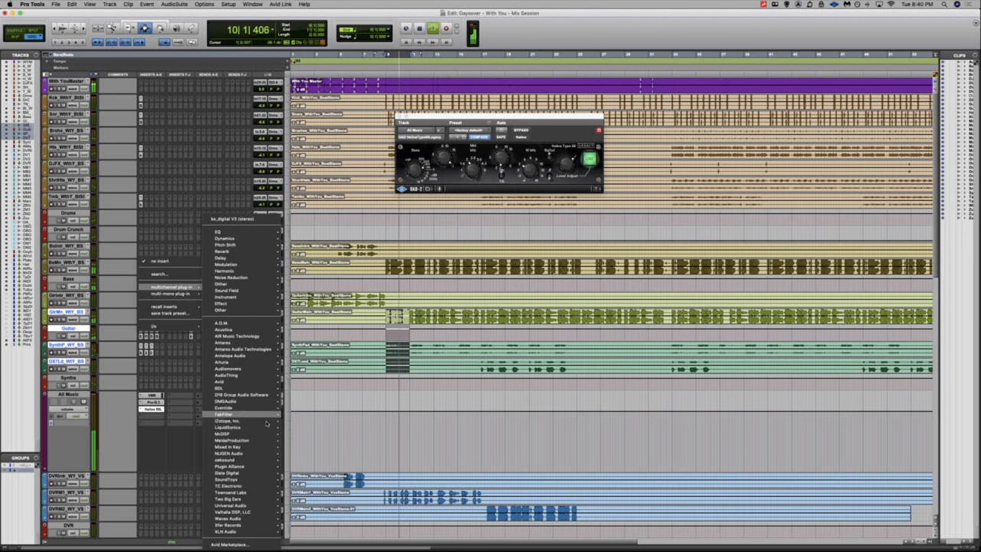
mouse_move(246, 414)
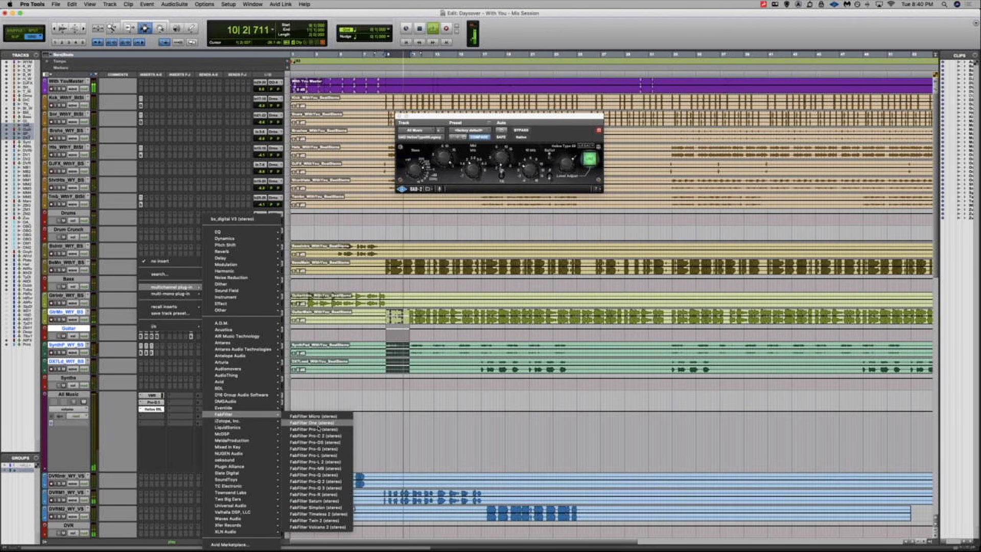
left_click(314, 488)
key("space")
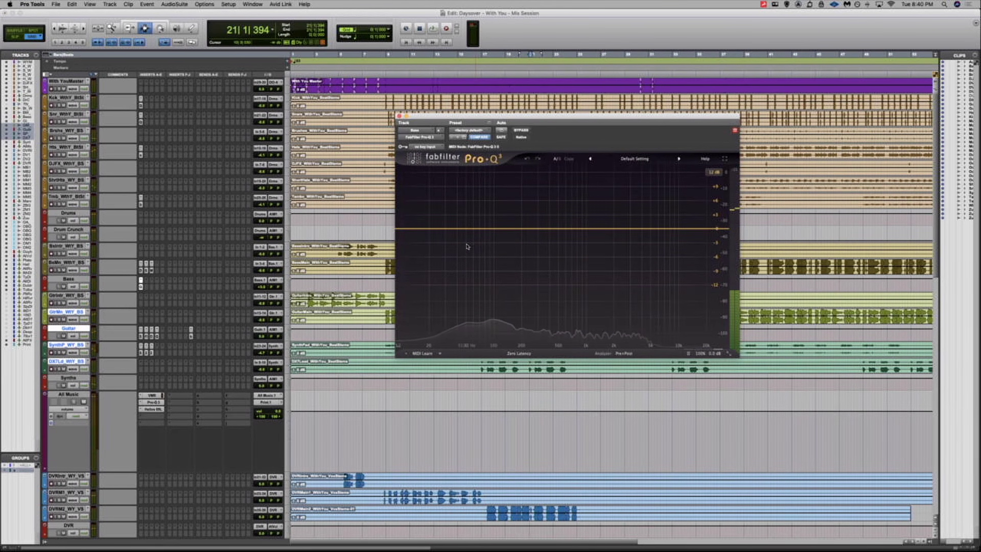
Loop bars 9 to 11 on the Bass bus and EQ it with a 0.6 dB dip near 53 Hz and slight boosts from about 200 Hz upward
left_click_drag(463, 118, 584, 134)
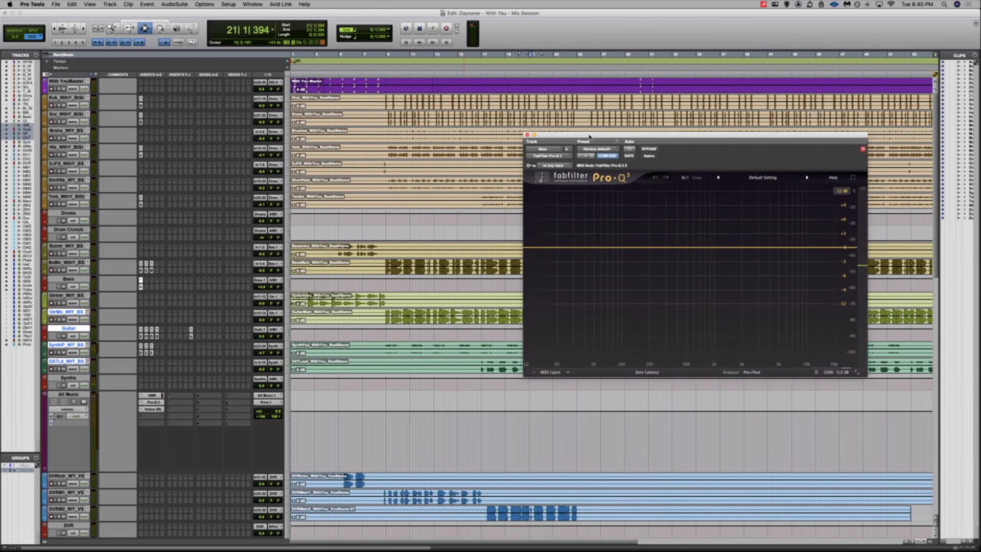
left_click_drag(385, 279, 407, 281)
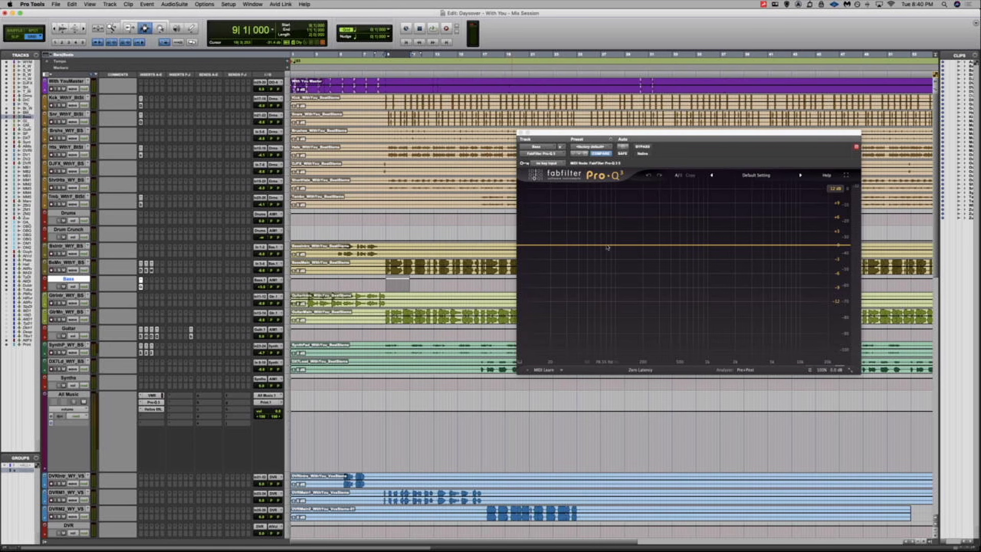
key("space")
left_click_drag(613, 247, 644, 242)
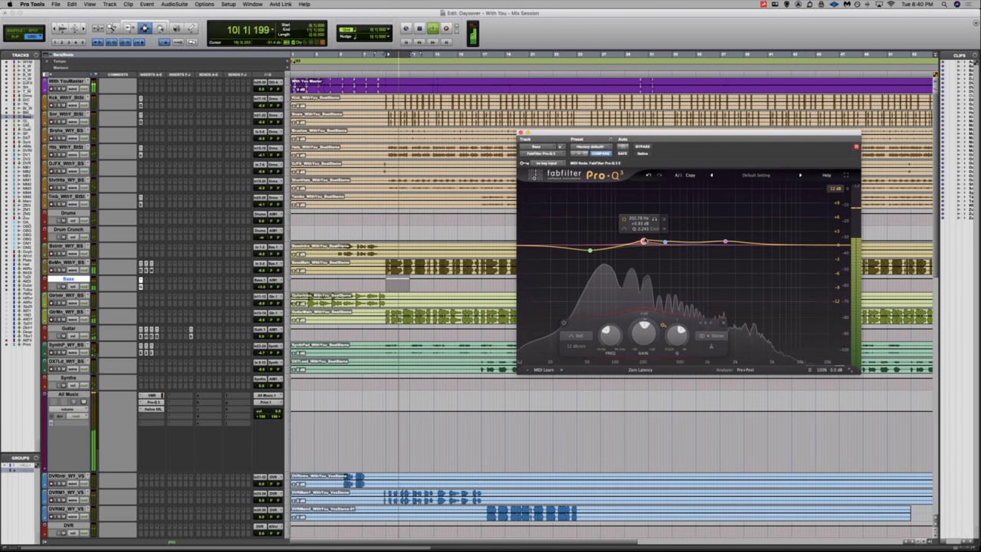
left_click(590, 250)
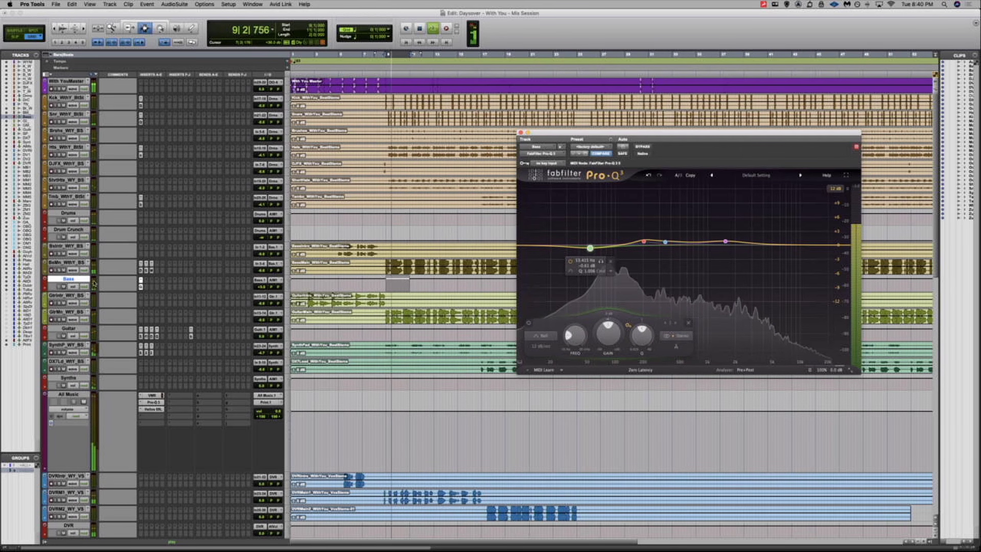
left_click(141, 286, "super")
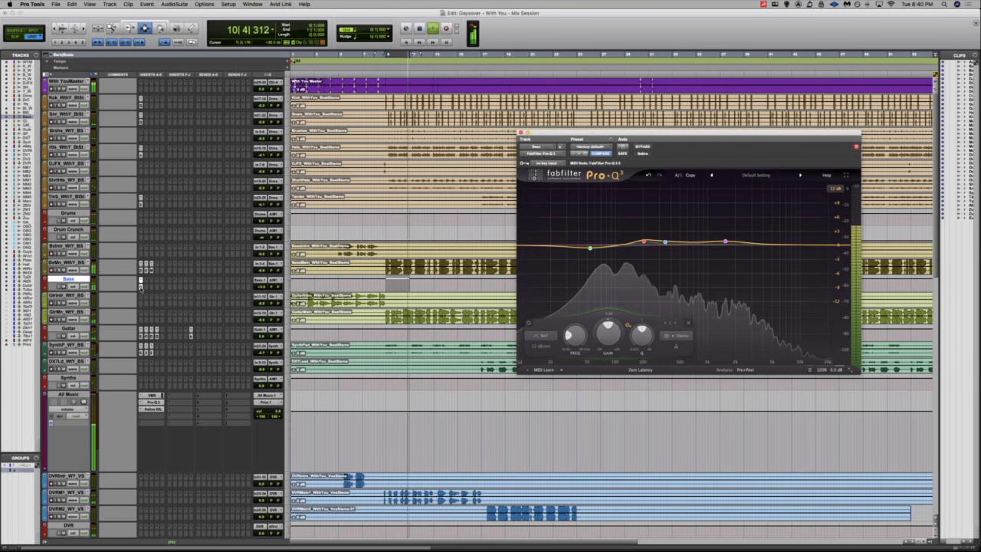
left_click(141, 286)
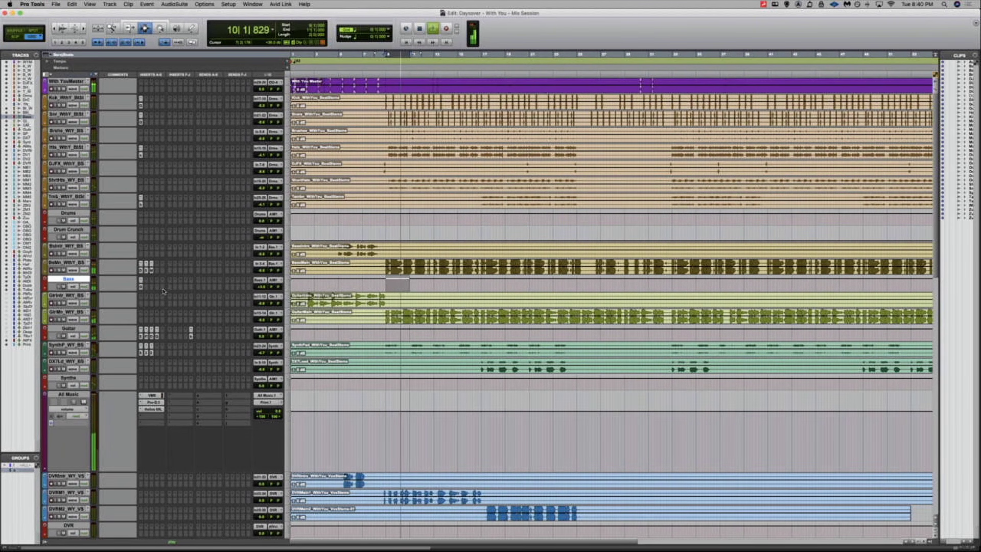
Insert a stereo bx_digital V3 from Plugin Alliance in the next free insert slot of the All Music bus
scroll(164, 292, "down", 20)
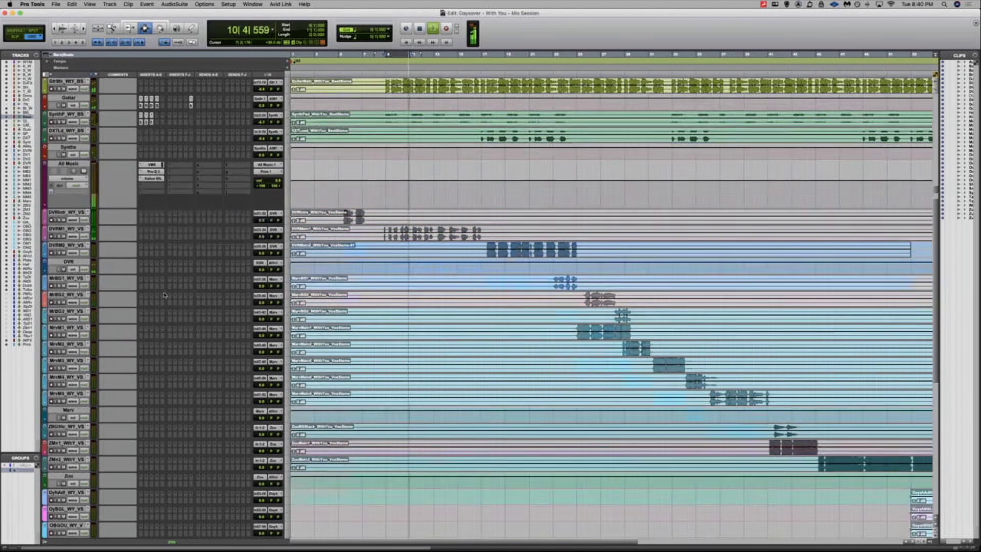
scroll(164, 295, "down", 10)
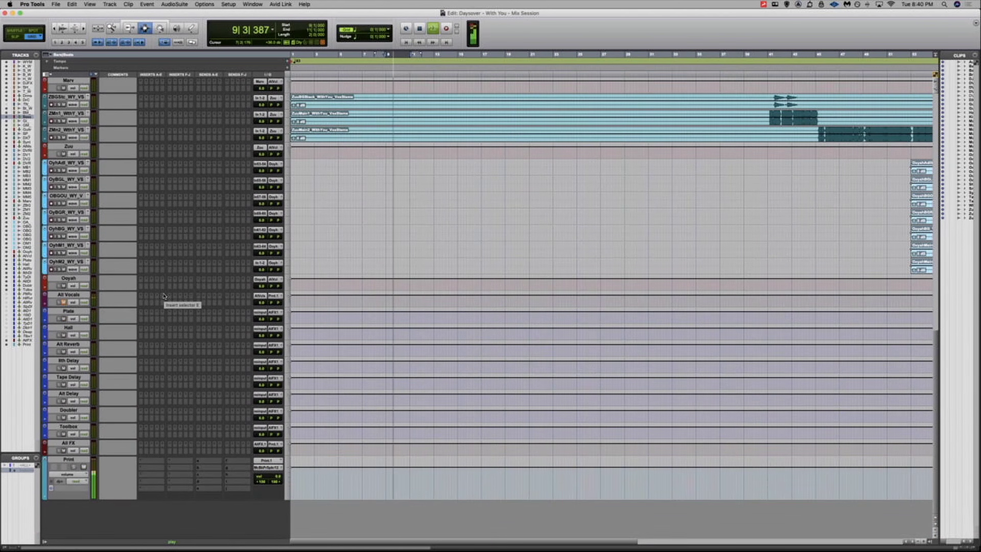
scroll(164, 296, "up", 20)
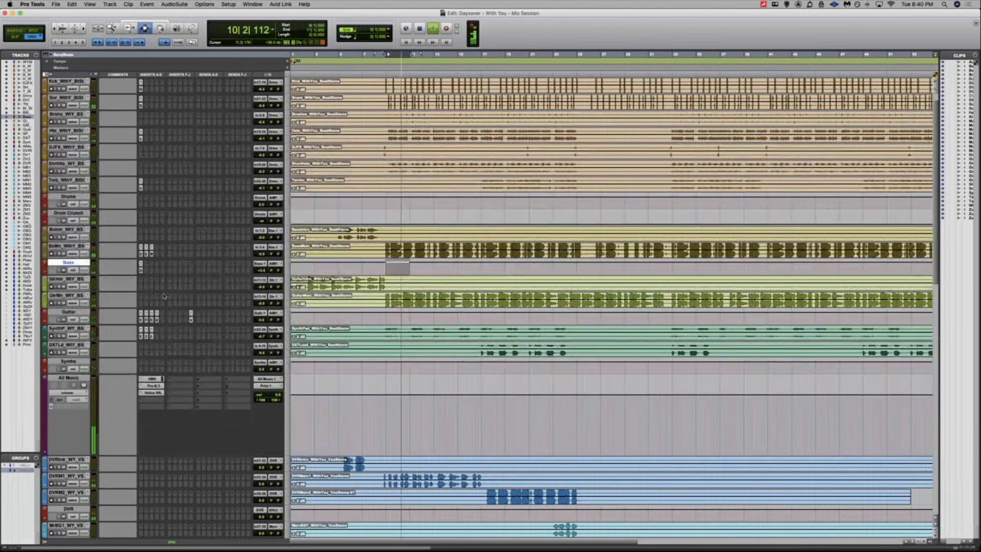
left_click(157, 401)
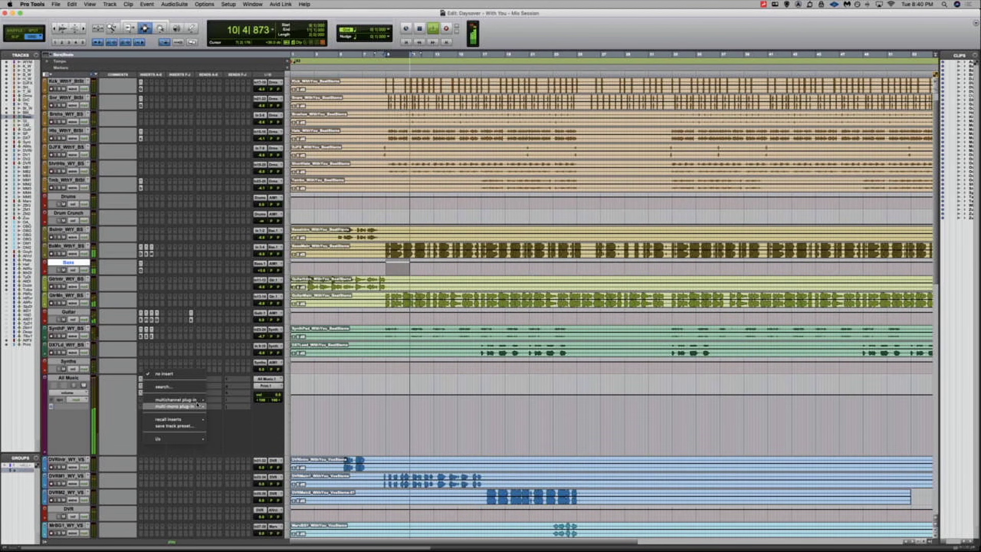
mouse_move(174, 400)
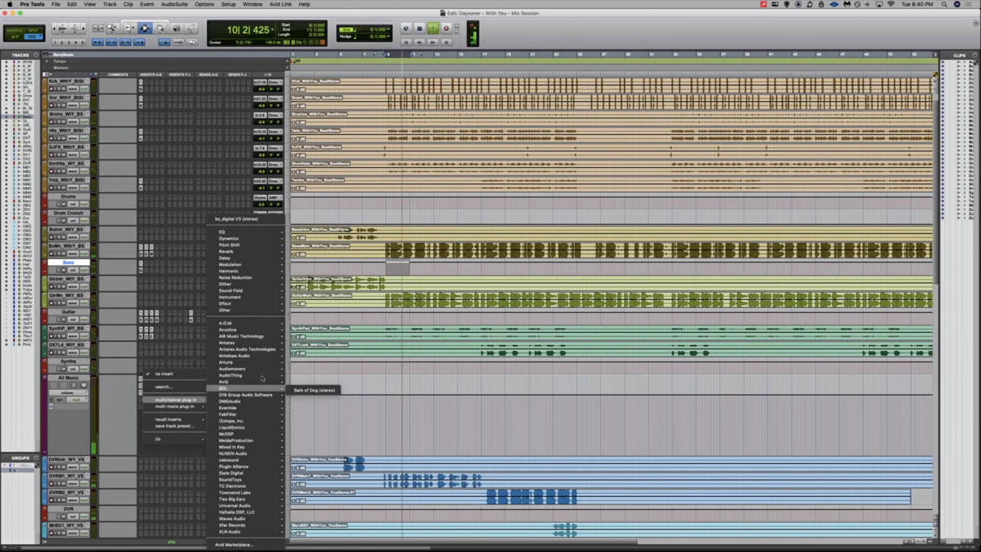
mouse_move(254, 466)
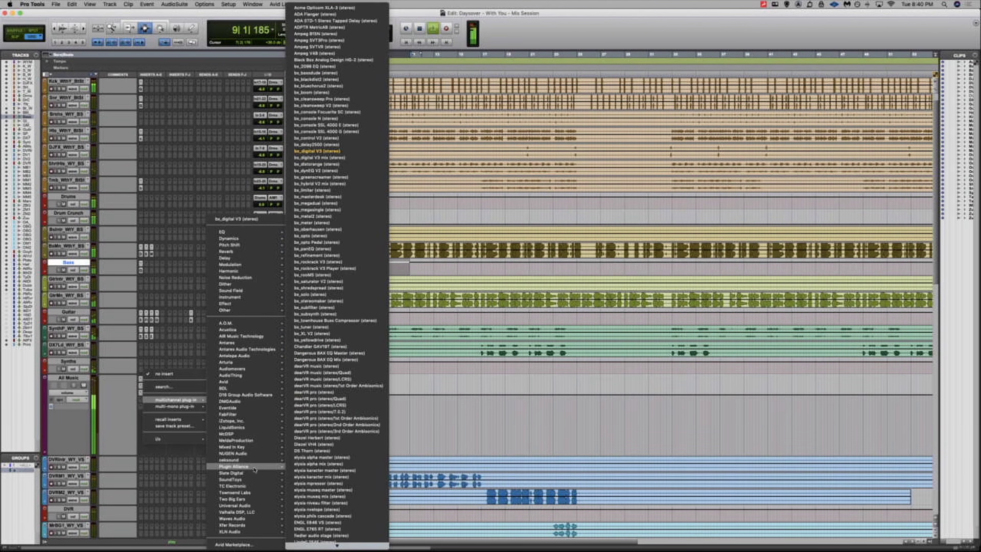
left_click(363, 151)
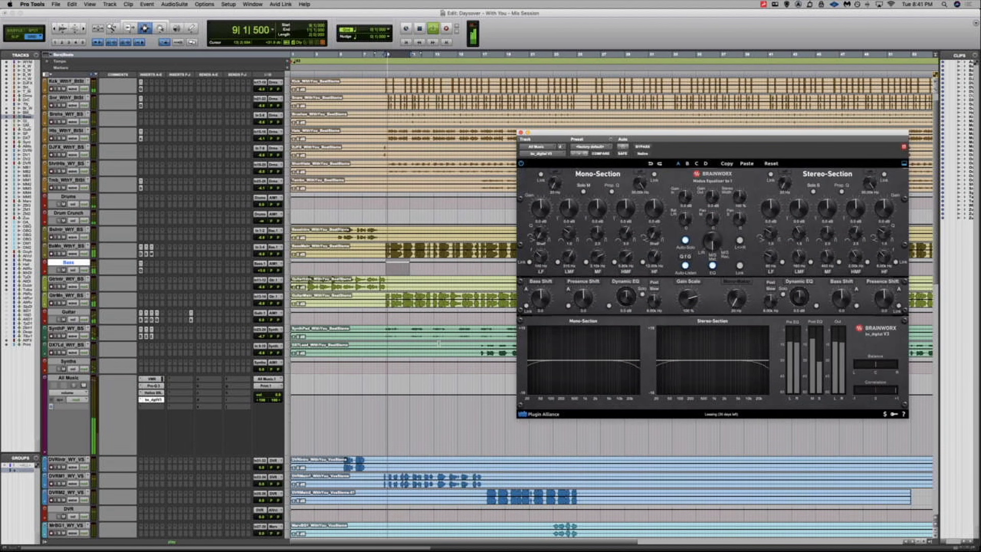
Set bx_digital V3 to left/right mode, select bars 9 to 11 across the bass, guitar and synth tracks, and enable the Mono-Maker
left_click(706, 241)
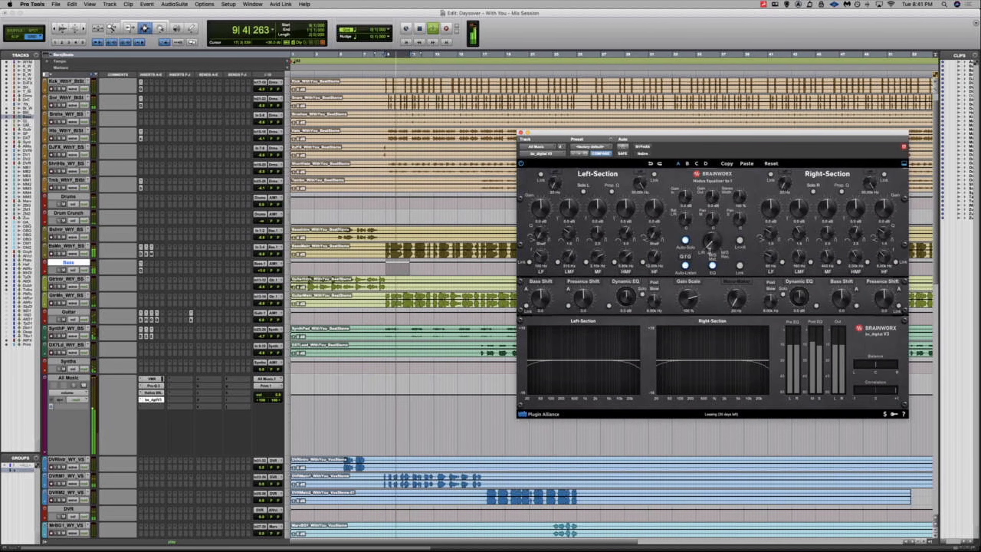
left_click_drag(670, 135, 613, 89)
left_click_drag(390, 245, 409, 359)
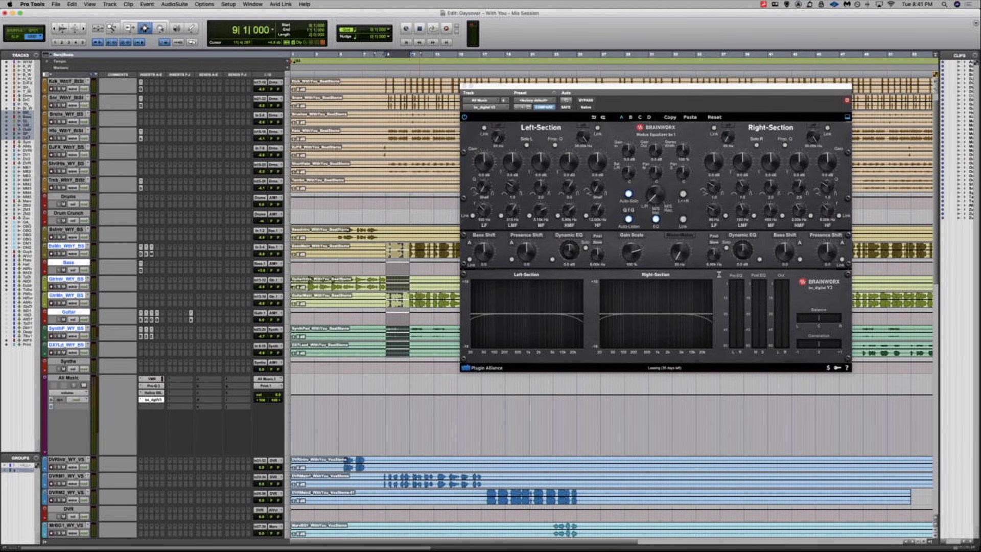
left_click(679, 253)
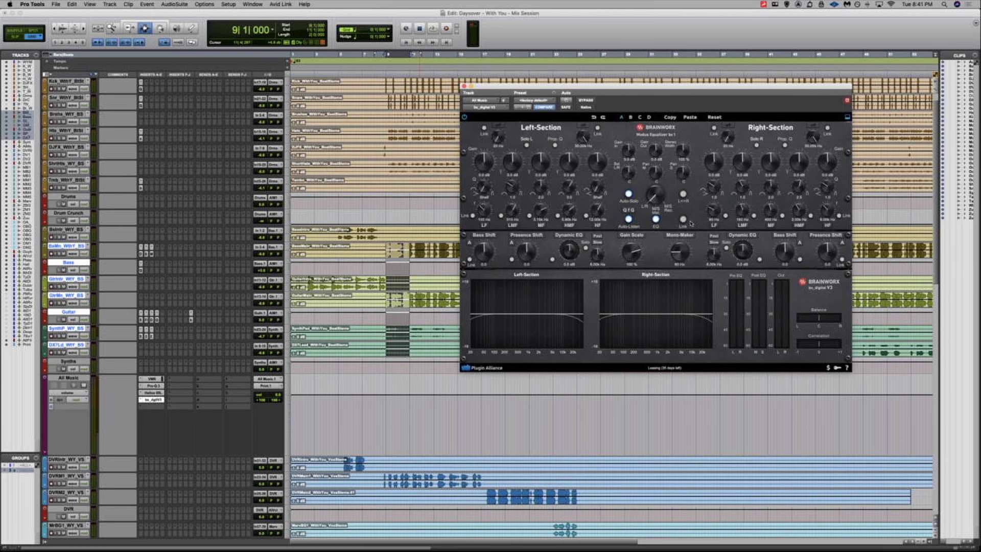
Audition the mix through bx_digital V3, raise its stereo width slightly during playback, and close the plug-in
key("space")
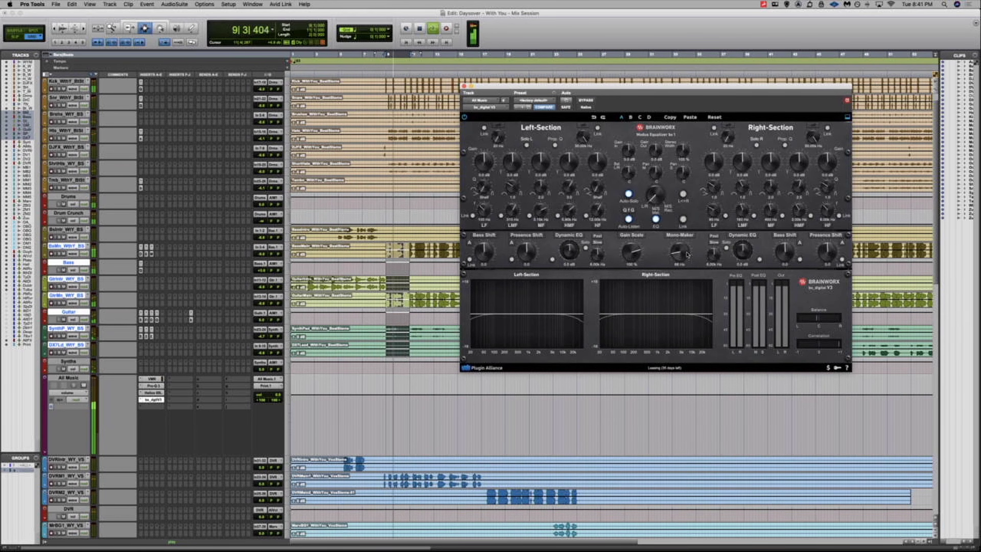
key("space")
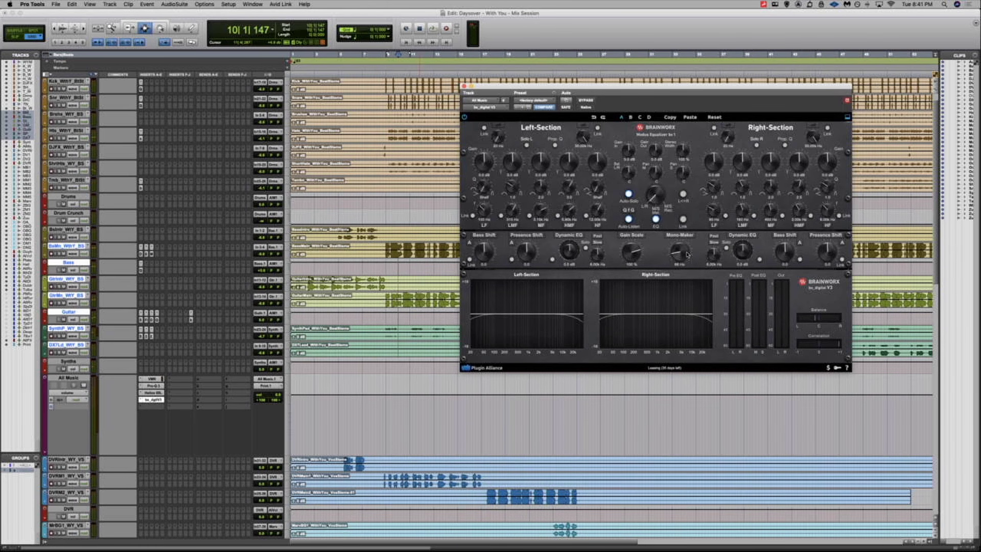
key("space")
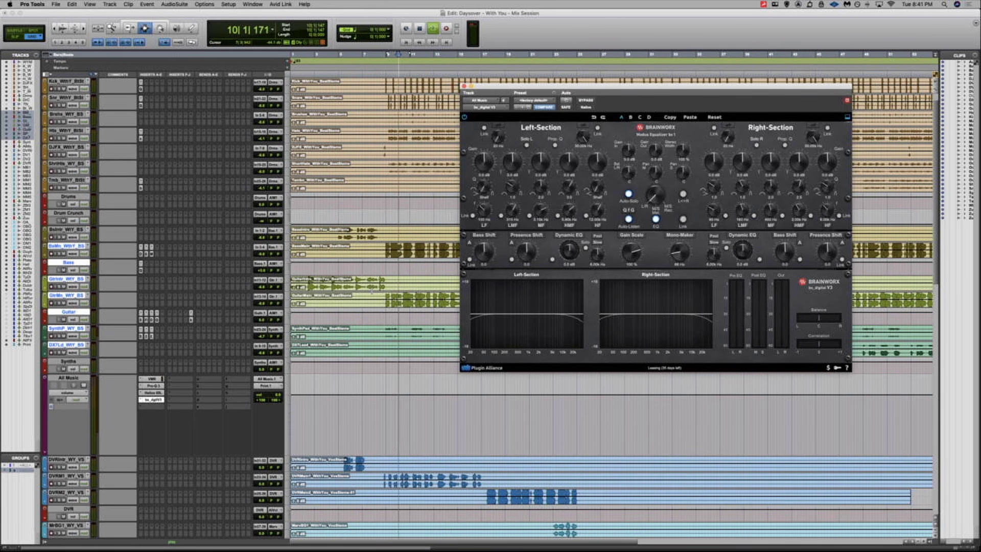
left_click(384, 298)
mouse_move(683, 151)
left_mouse_down()
mouse_move(688, 137)
mouse_move(682, 151)
left_mouse_up()
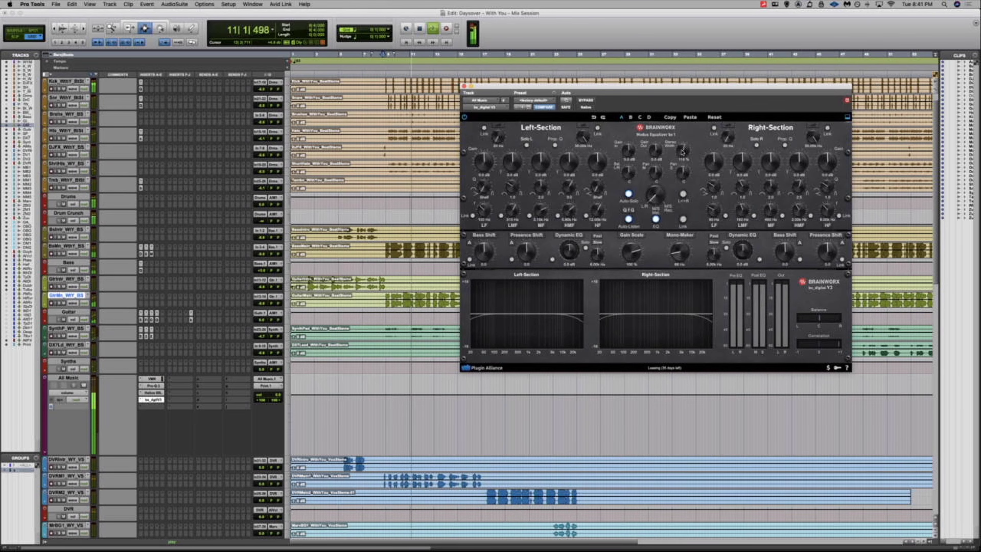
left_click(464, 86)
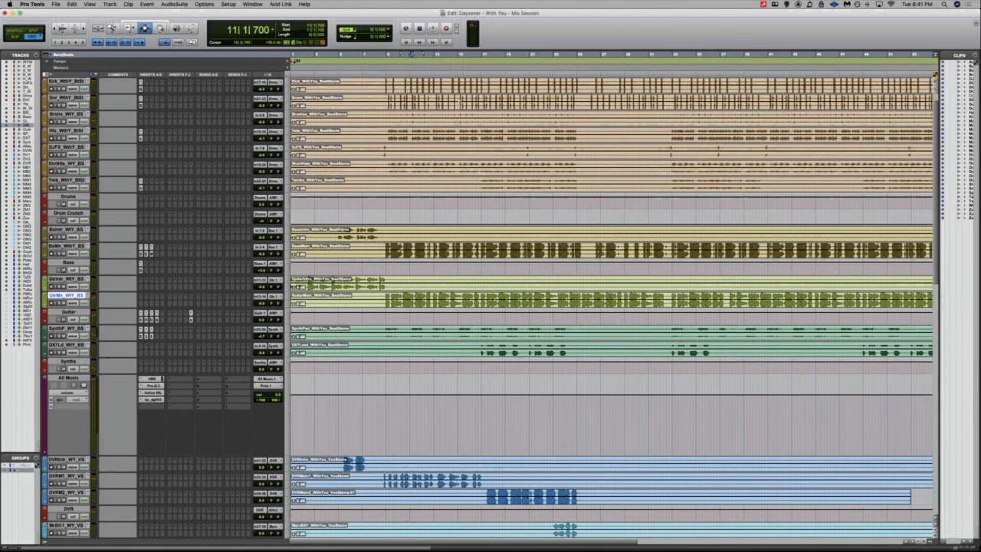
Select bars 9 to 13 on the synth pad track and insert a stereo Brauer Motion in its next free insert slot
left_click(387, 331)
left_click_drag(387, 332, 434, 336)
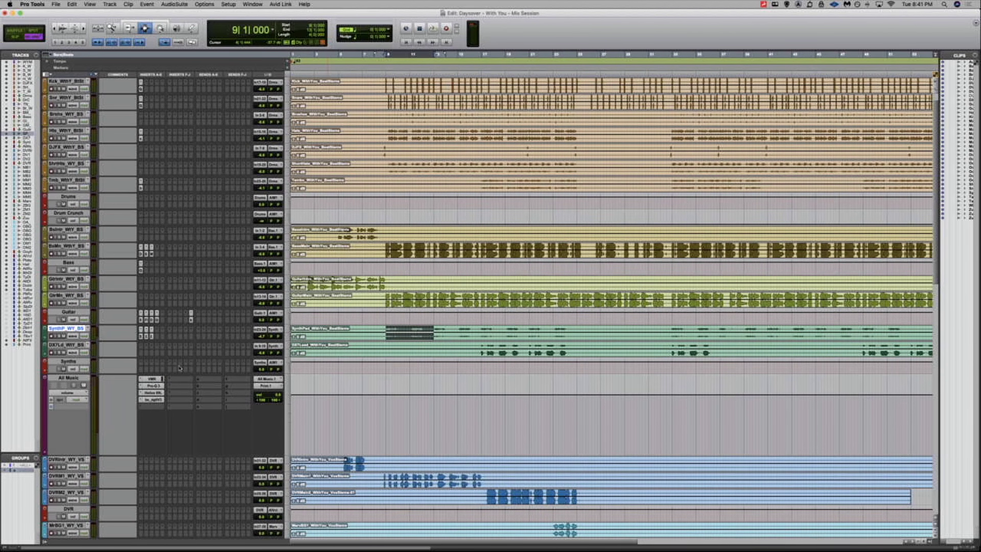
left_click(156, 336)
mouse_move(186, 336)
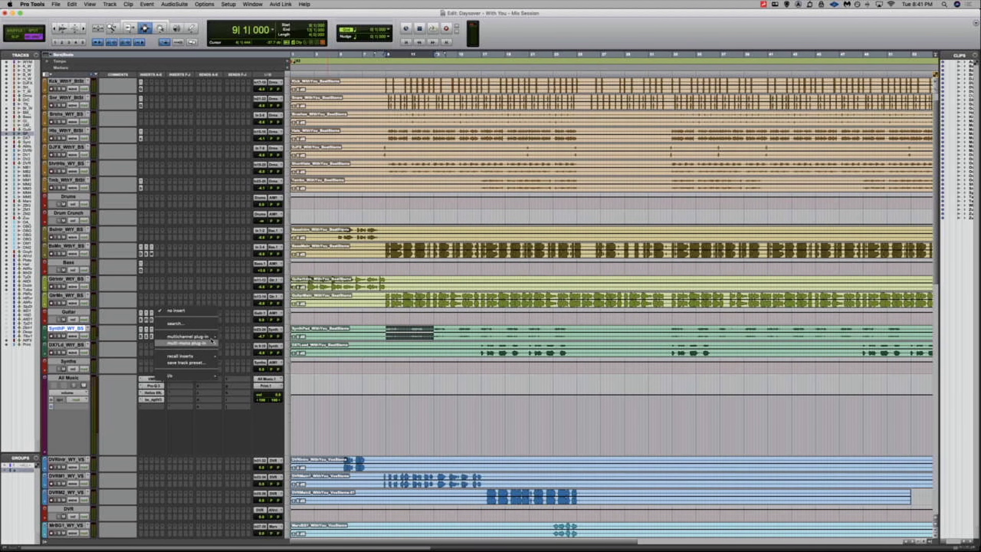
mouse_move(236, 337)
mouse_move(255, 290)
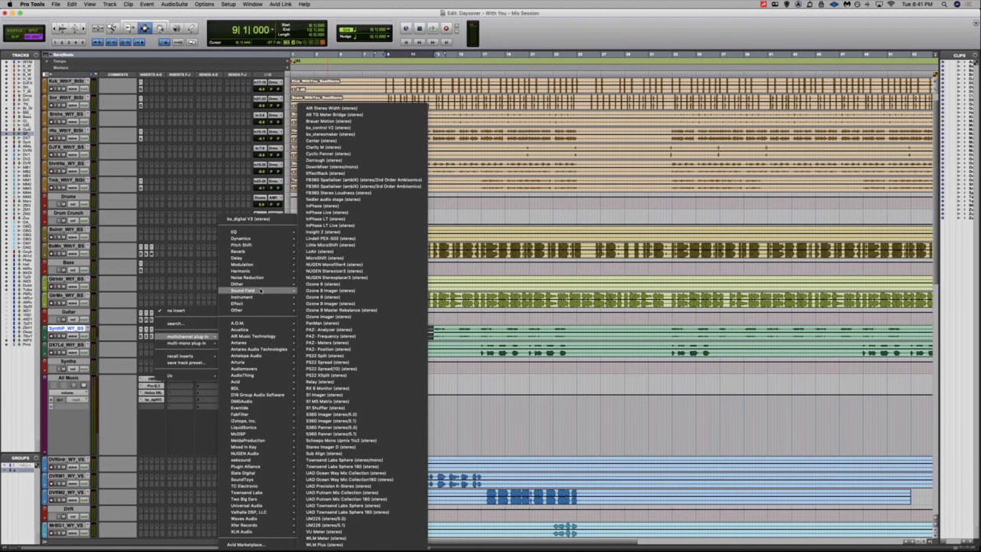
left_click(331, 121)
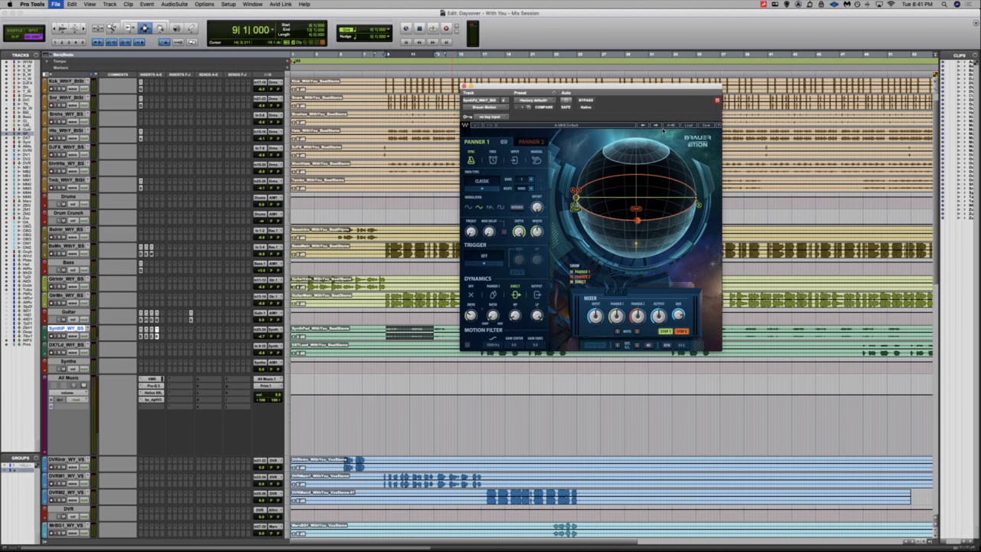
Load the MHB Circle X 1 preset in Brauer Motion and play the looped section
left_click(685, 126)
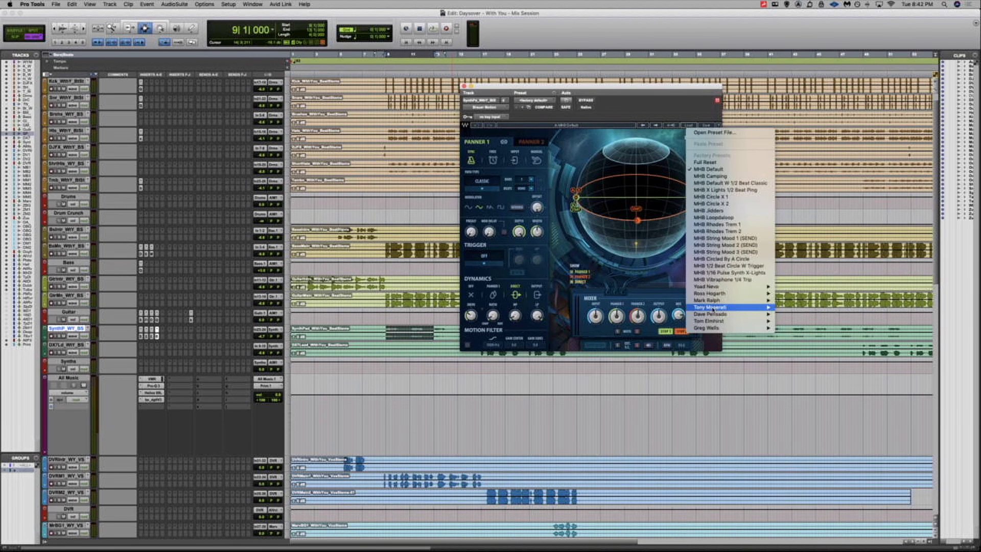
mouse_move(714, 315)
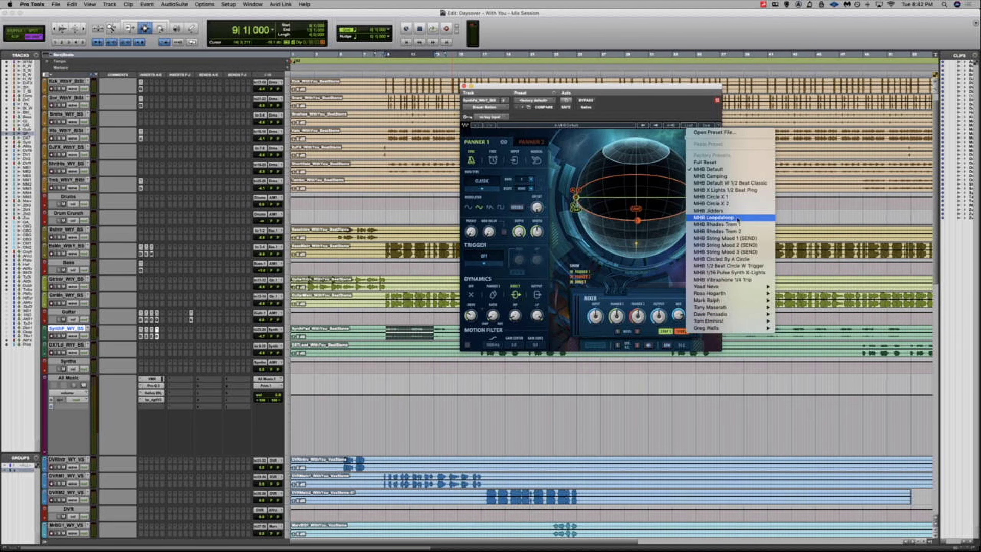
left_click(731, 197)
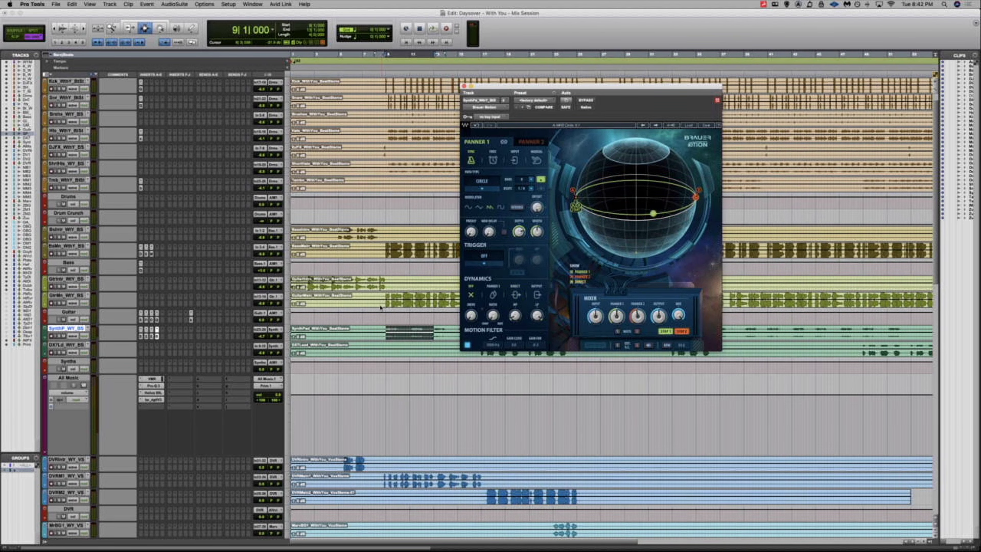
key("space")
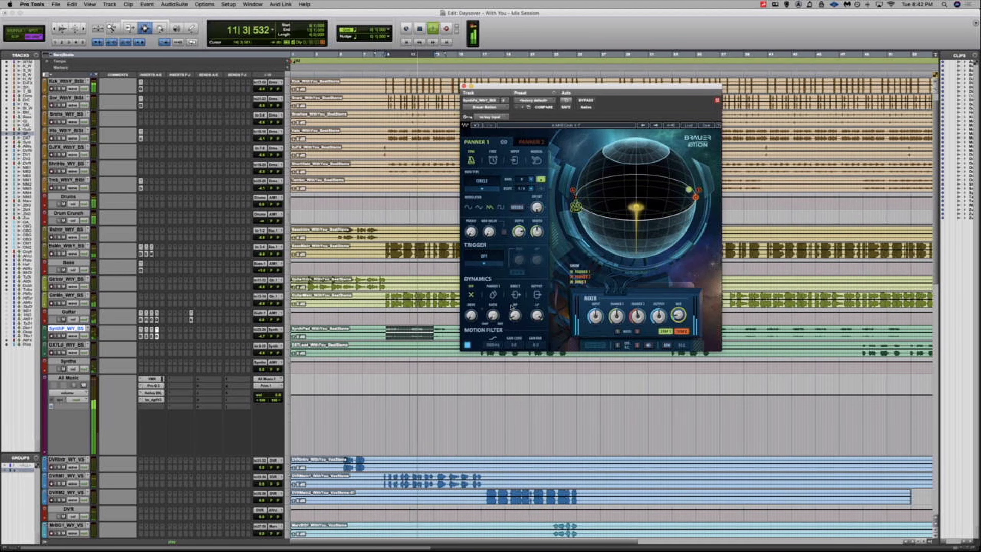
Compare the synth pad with Brauer Motion bypassed and active, reduce the panner depth, and close the plug-in
left_click(157, 336, "super")
left_click(158, 336, "super")
key("space")
key("space")
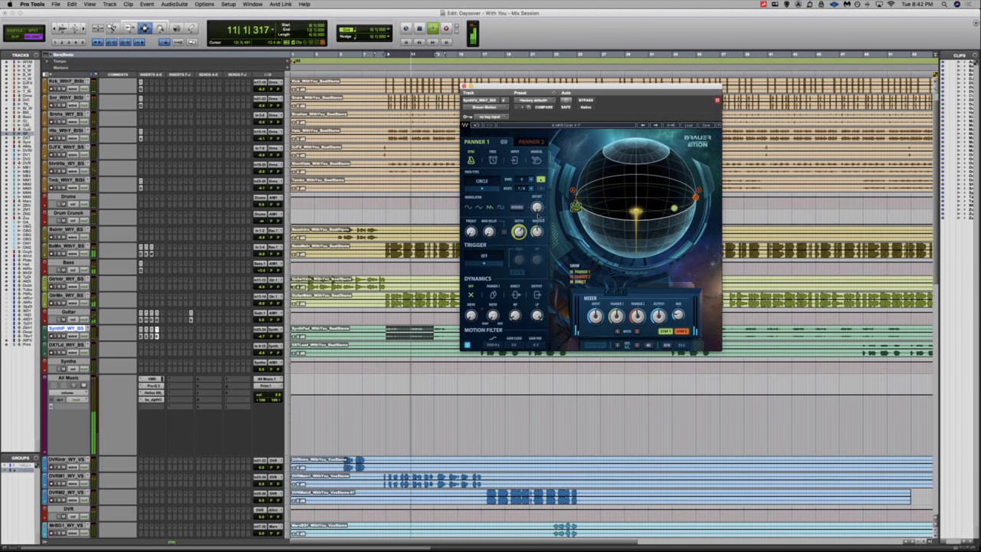
left_click(157, 336, "super")
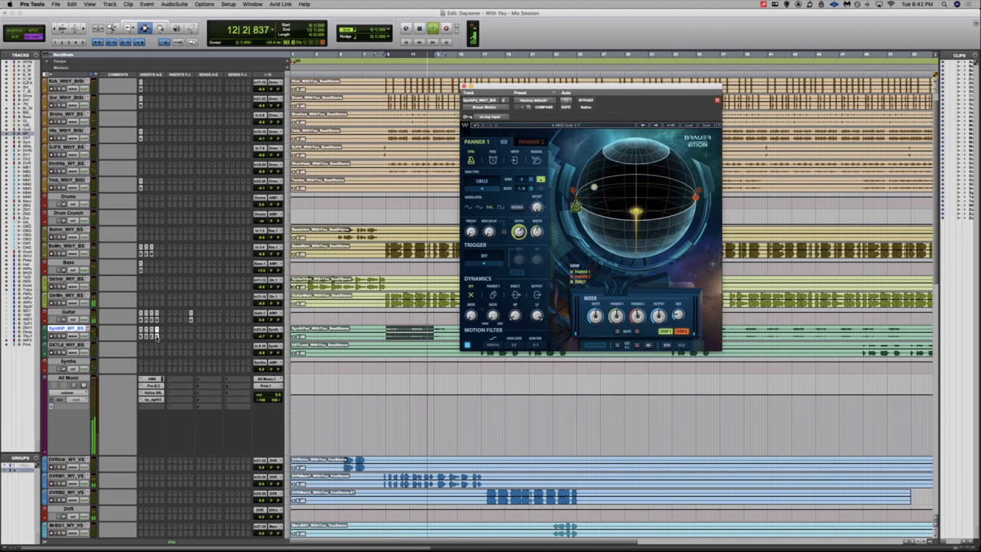
left_click(157, 336)
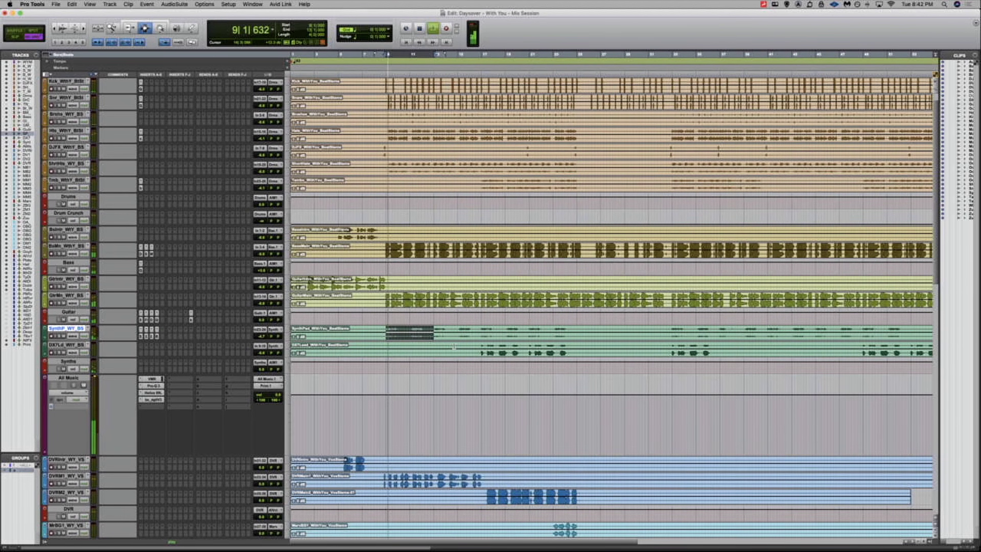
Review the vocal tracks during playback, stop, and select bars 9 to 17 on the synth pad and DX7 lead tracks
scroll(457, 347, "down", 2)
scroll(457, 347, "down", 20)
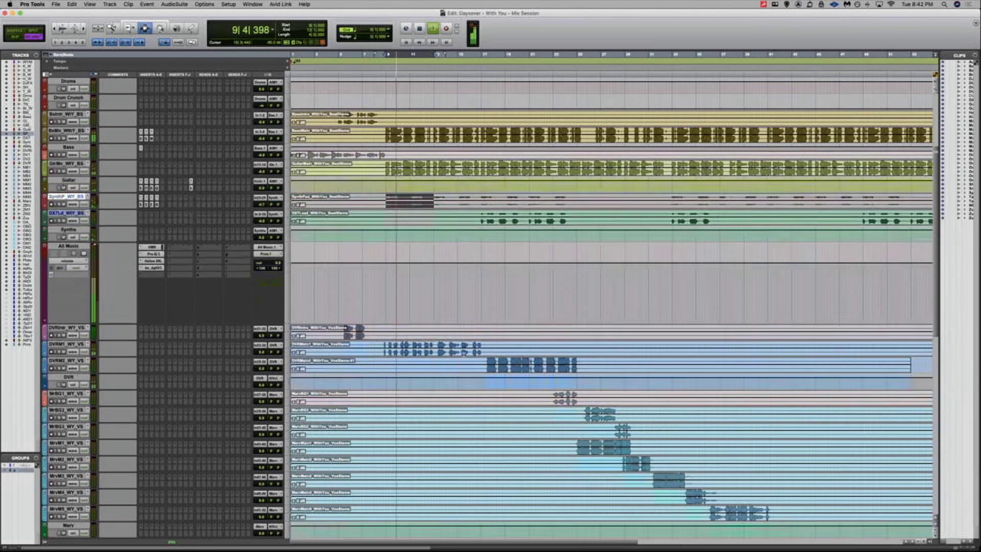
scroll(462, 356, "down", 1)
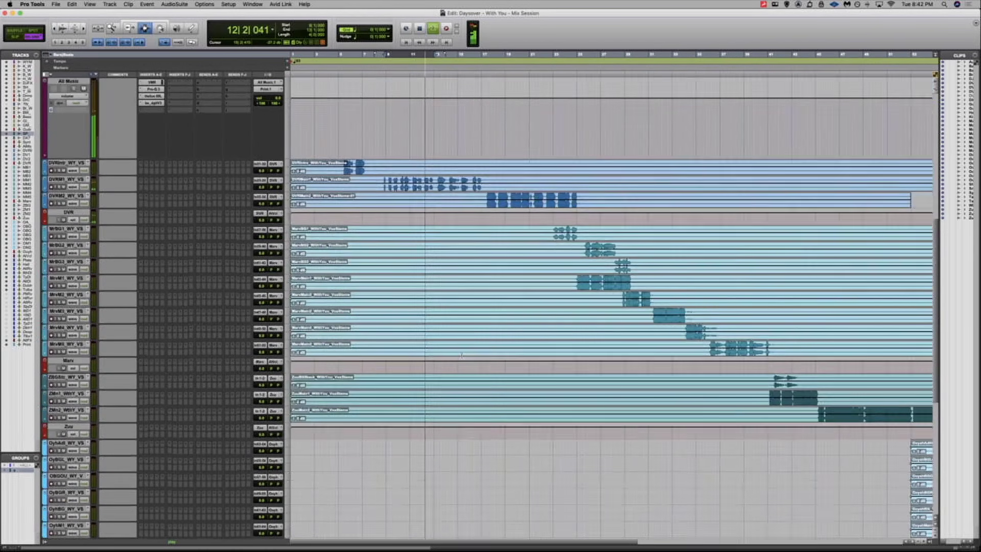
scroll(461, 358, "up", 10)
scroll(461, 358, "up", 7)
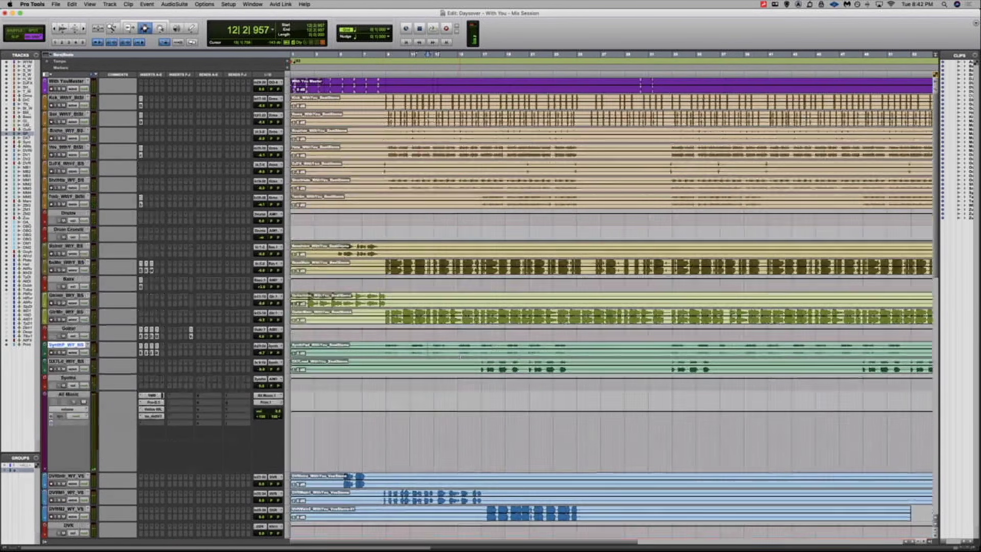
left_click_drag(387, 314, 456, 364)
left_click_drag(387, 346, 457, 367)
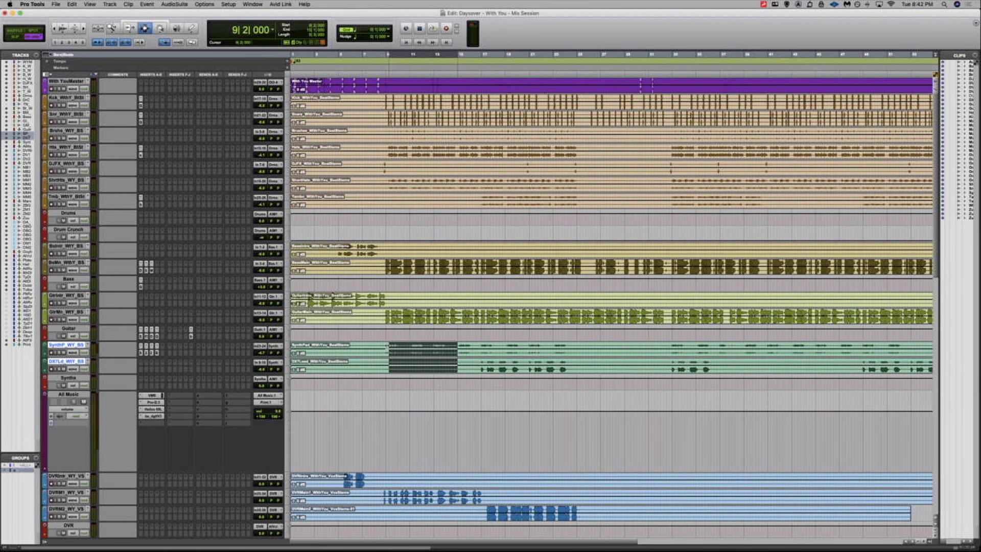
left_click_drag(387, 346, 478, 367)
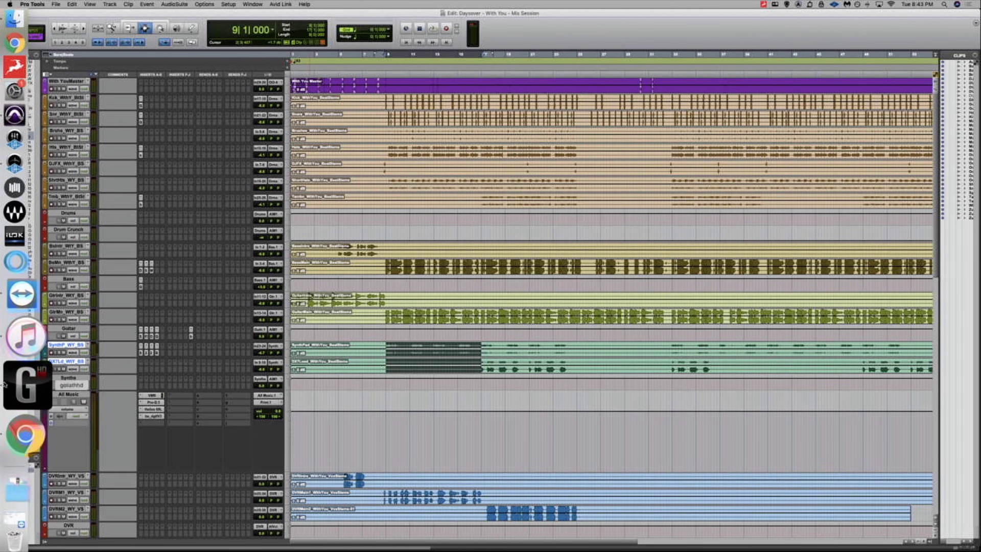
Switch to the Goliath HD control panel and examine its routing grid and routing matrix view
left_click(25, 392)
left_click(247, 262)
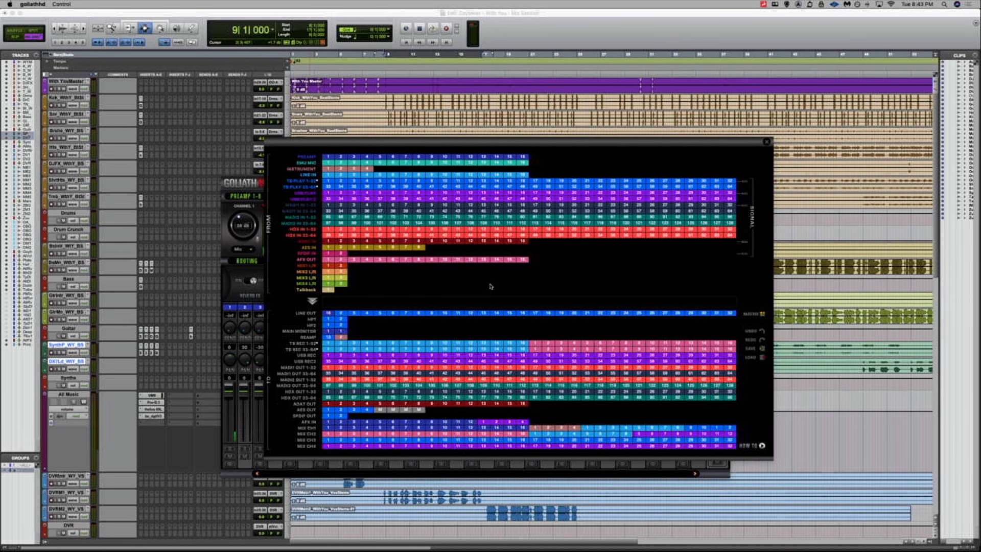
left_click(755, 314)
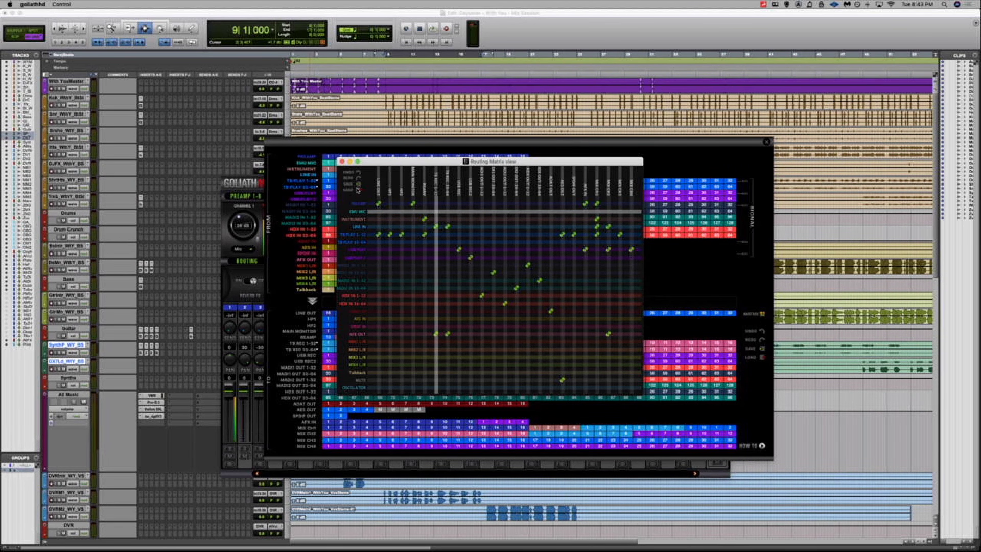
left_click(341, 162)
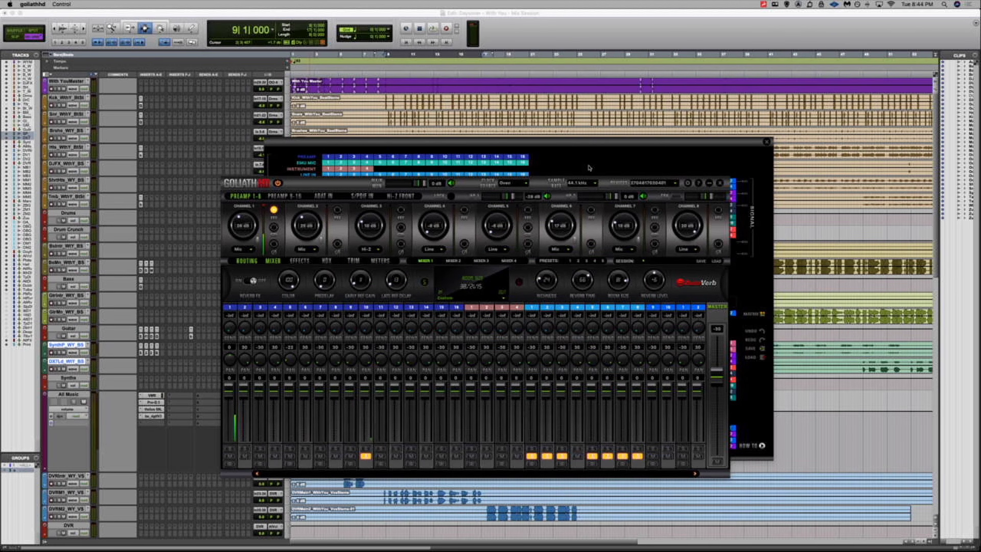
left_click(588, 171)
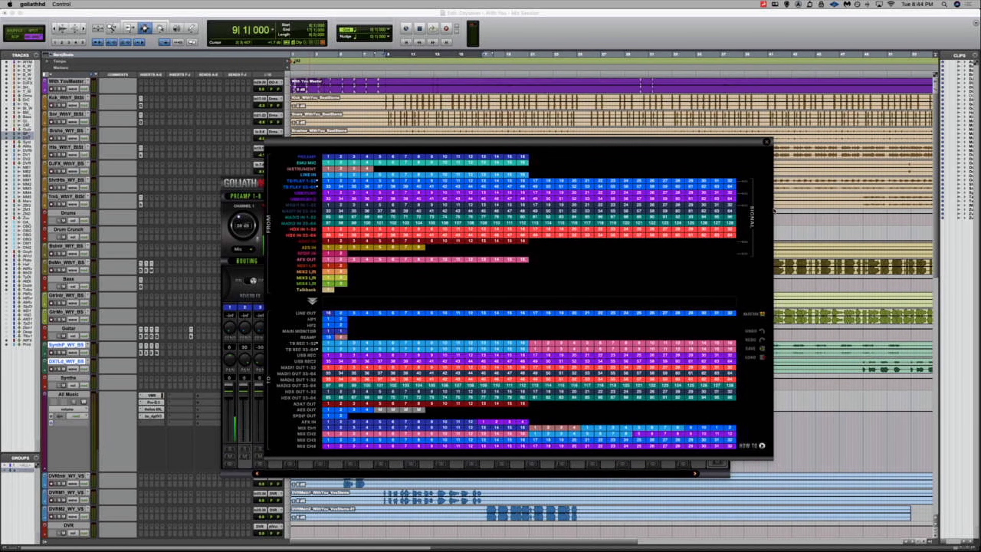
Close the Goliath routing matrix, switch to Pro Tools, and play with bars 9 to 25 selected across the drum tracks
left_click(767, 142)
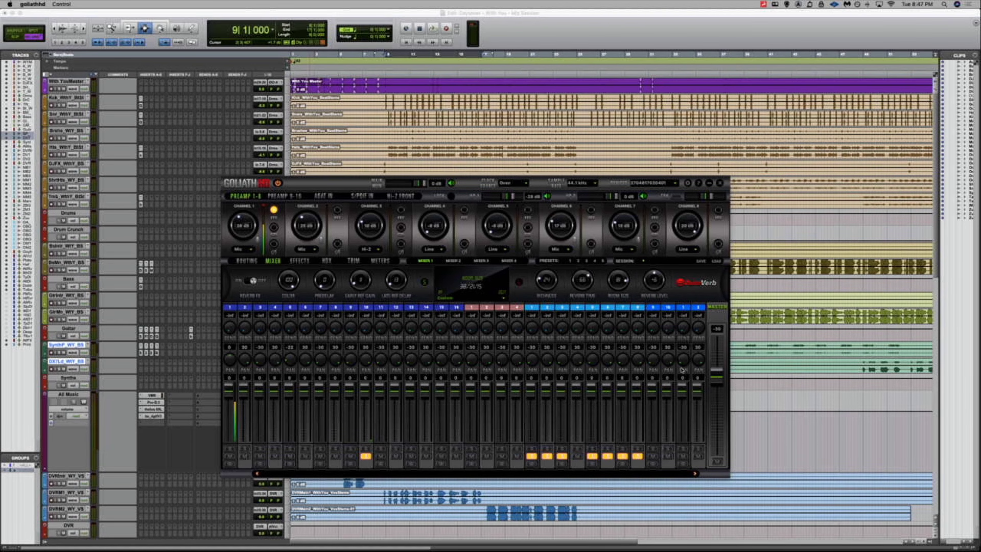
left_click(498, 151)
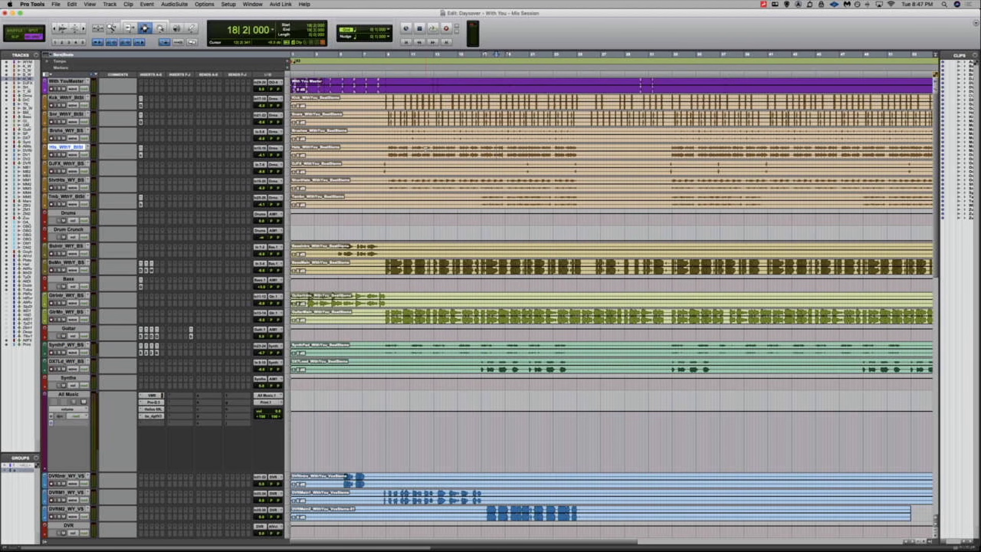
left_click_drag(387, 98, 576, 204)
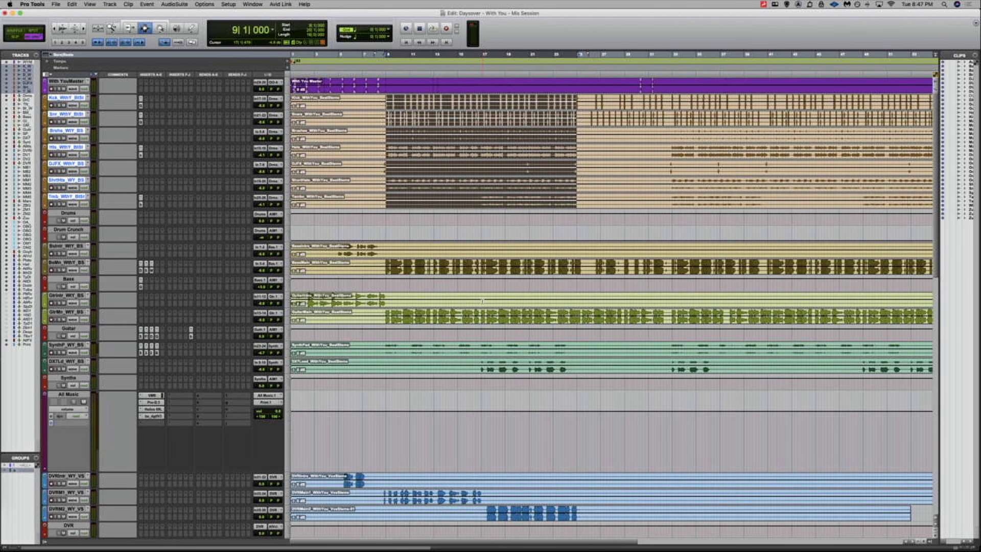
key("space")
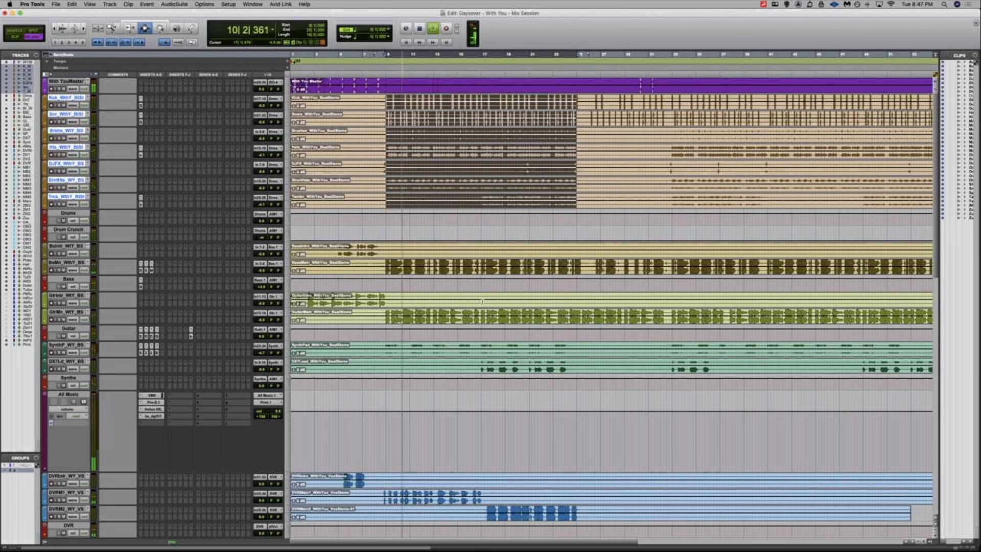
scroll(117, 292, "down", 5)
scroll(117, 293, "up", 5)
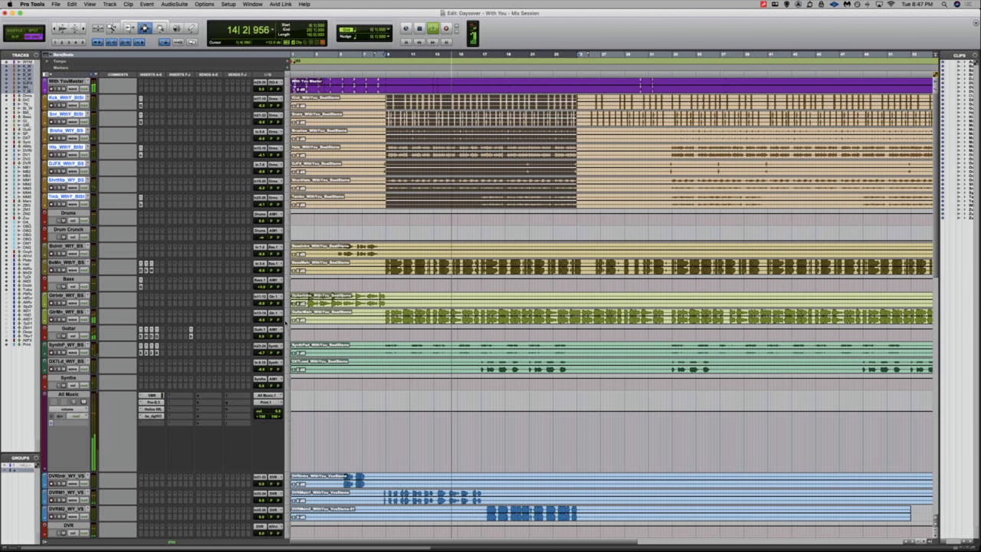
In the All Music Pro-Q 3, add a subtle high-shelf band and a slight boost around 670 Hz during playback, then stop
left_click(153, 402)
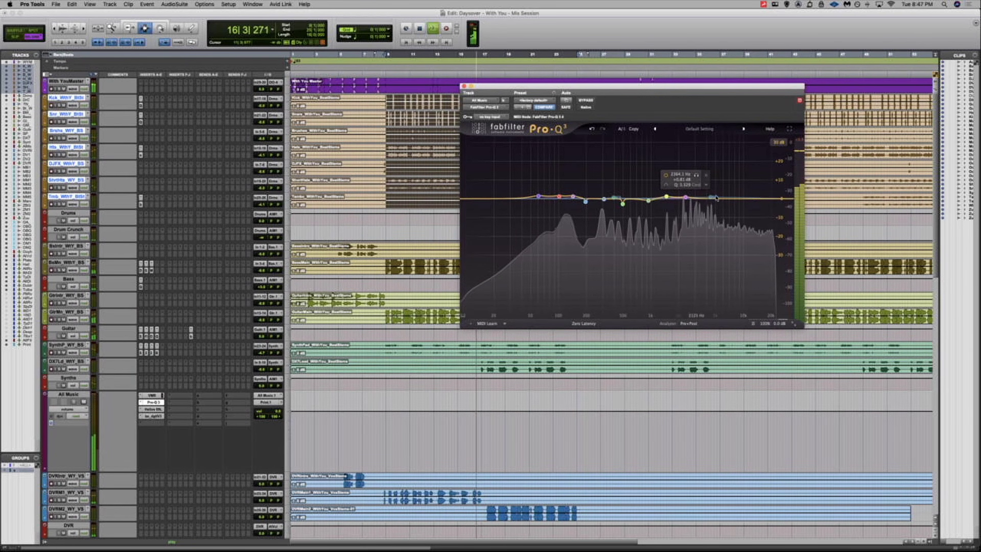
mouse_move(712, 199)
left_mouse_down()
mouse_move(705, 164)
mouse_move(730, 199)
left_mouse_up()
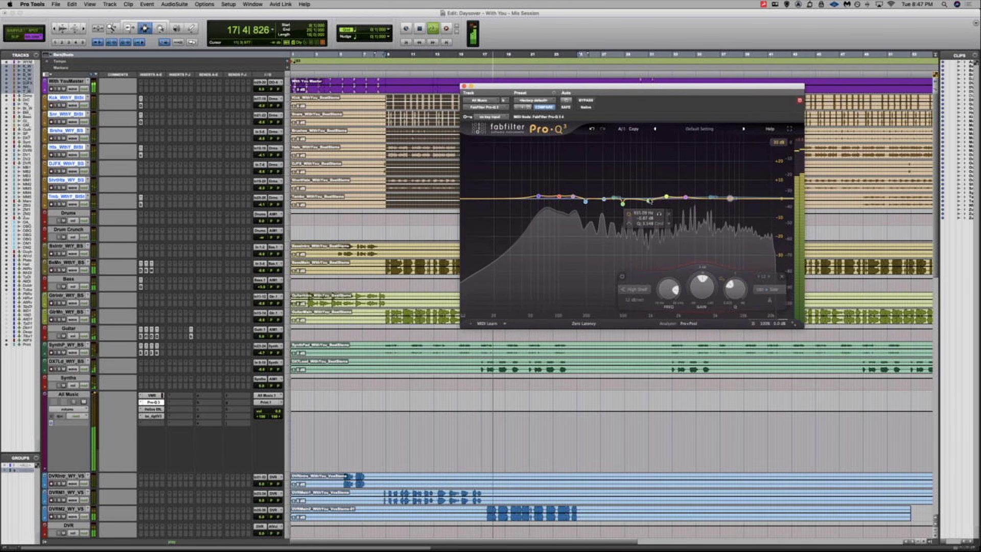
mouse_move(623, 199)
mouse_move(623, 199)
left_mouse_down()
mouse_move(635, 142)
mouse_move(594, 162)
mouse_move(588, 148)
mouse_move(634, 150)
mouse_move(634, 198)
left_mouse_up()
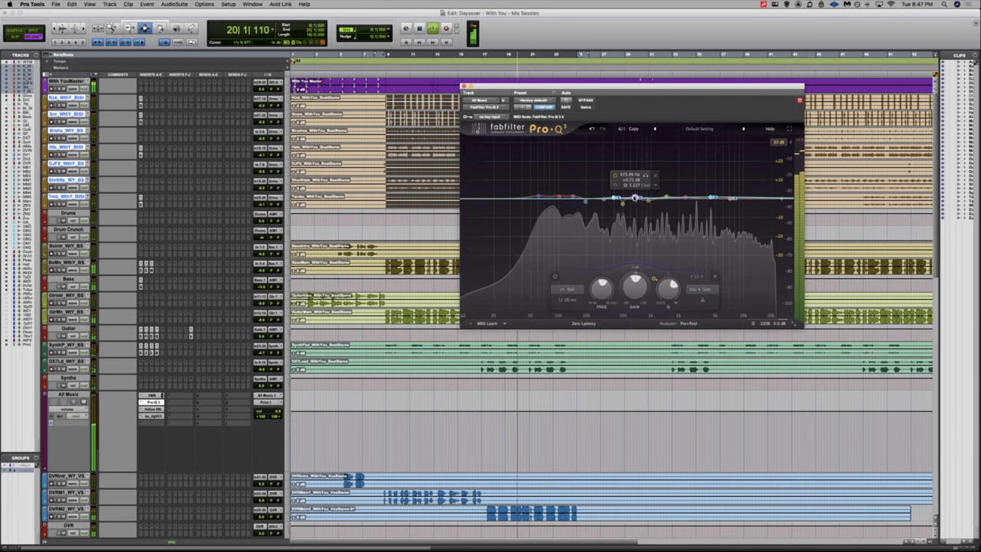
mouse_move(539, 196)
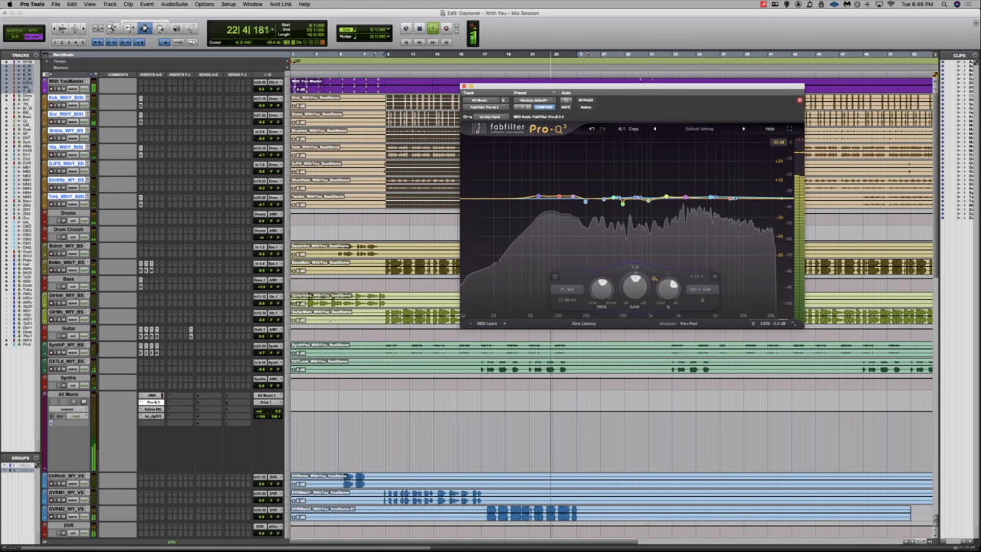
key("space")
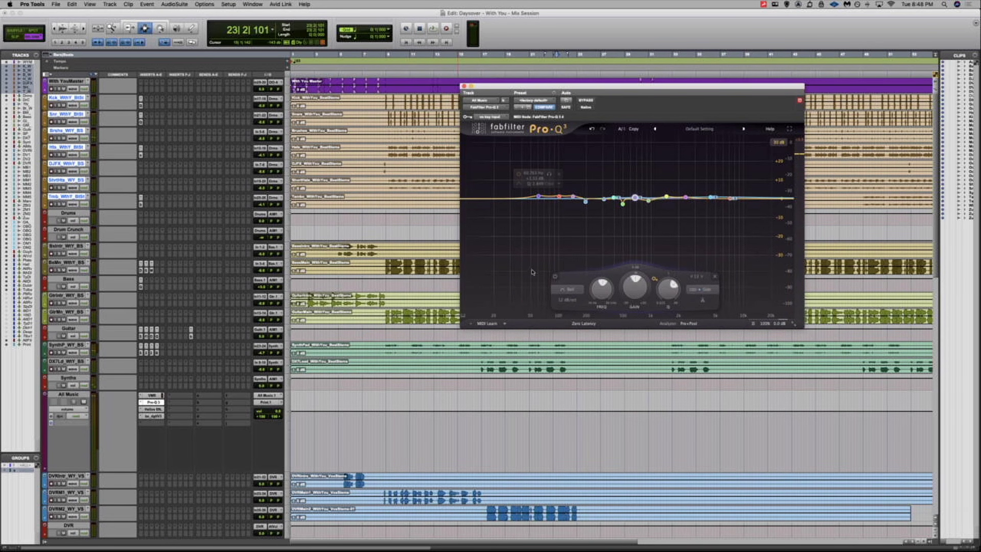
Try Linear Phase processing in the All Music Pro-Q 3 and return it to Zero Latency
left_click(583, 324)
left_click(587, 347)
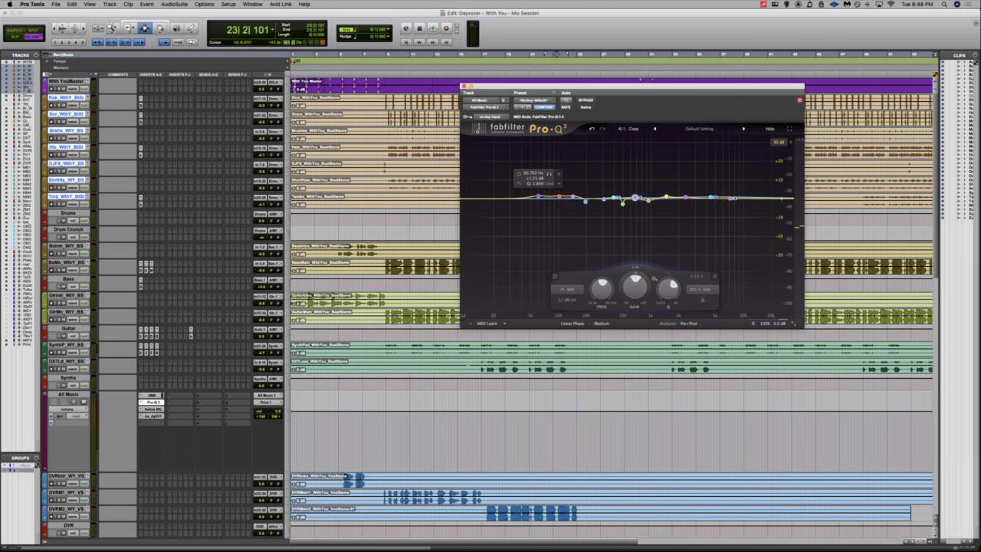
left_click(572, 324)
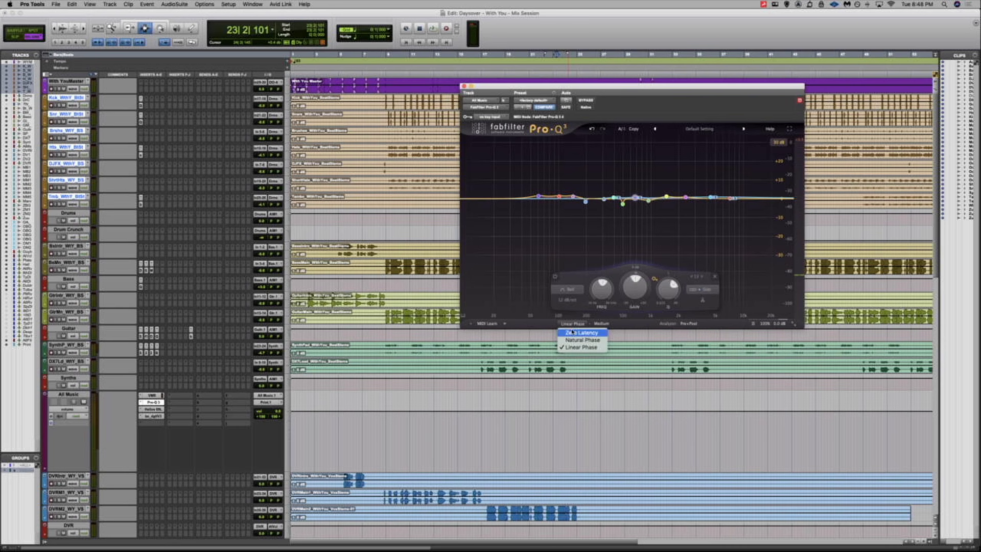
left_click(572, 332)
Play the mix from bar 13 to hear the EQ changes and close Pro-Q 3
left_click(422, 364)
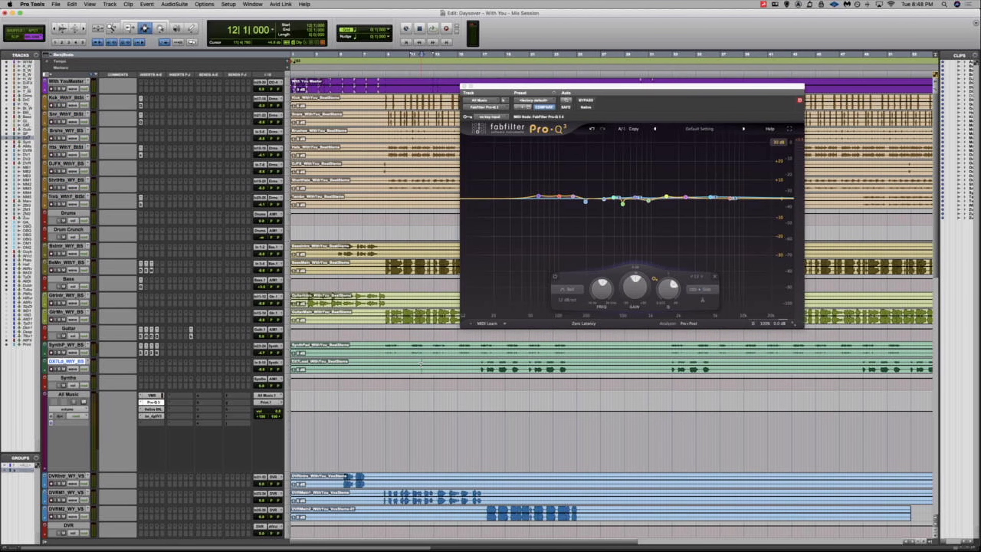
left_click(414, 352)
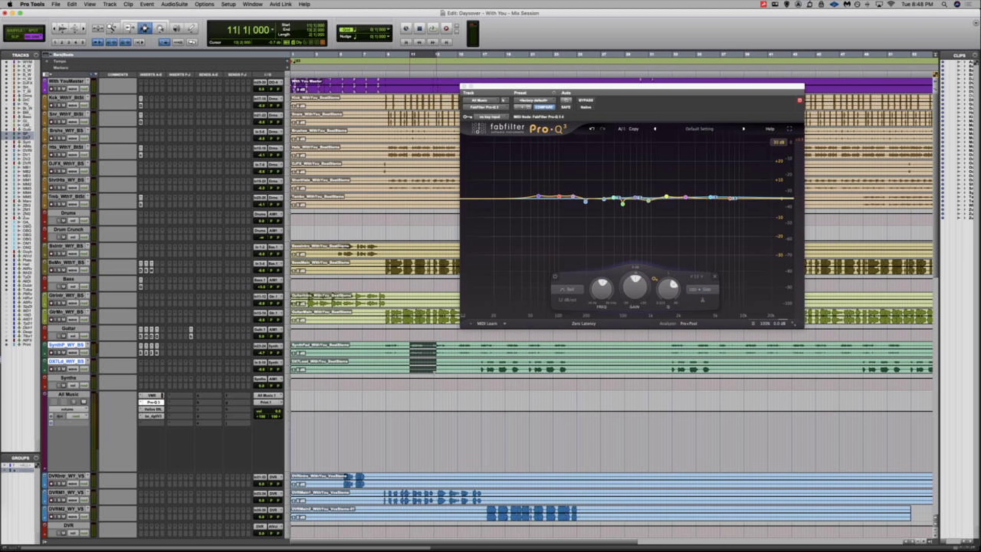
left_click(435, 368)
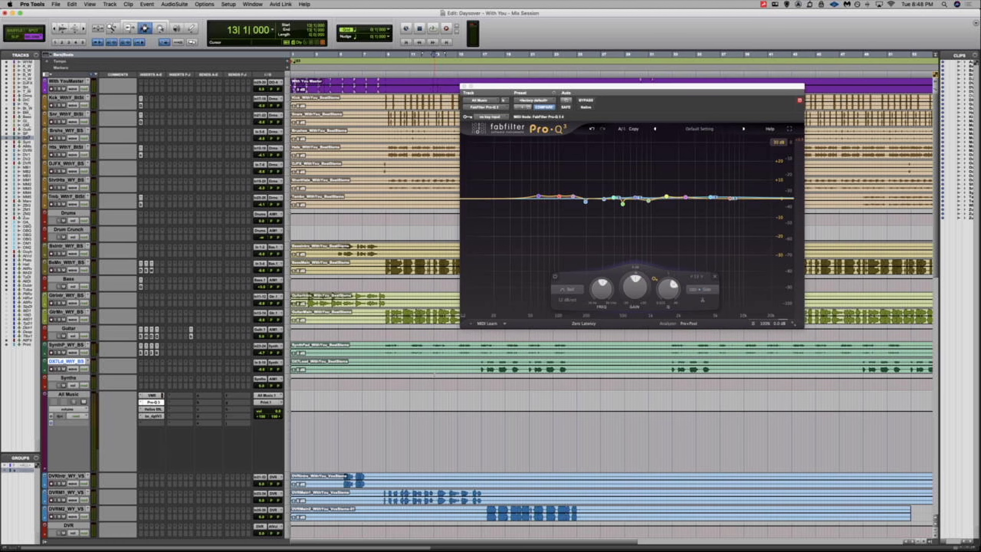
key("space")
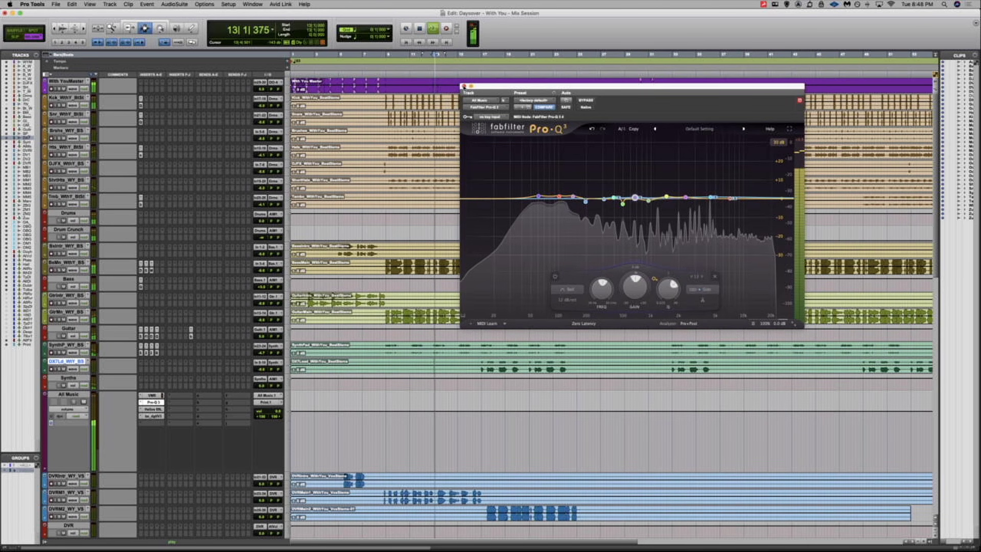
left_click(464, 86)
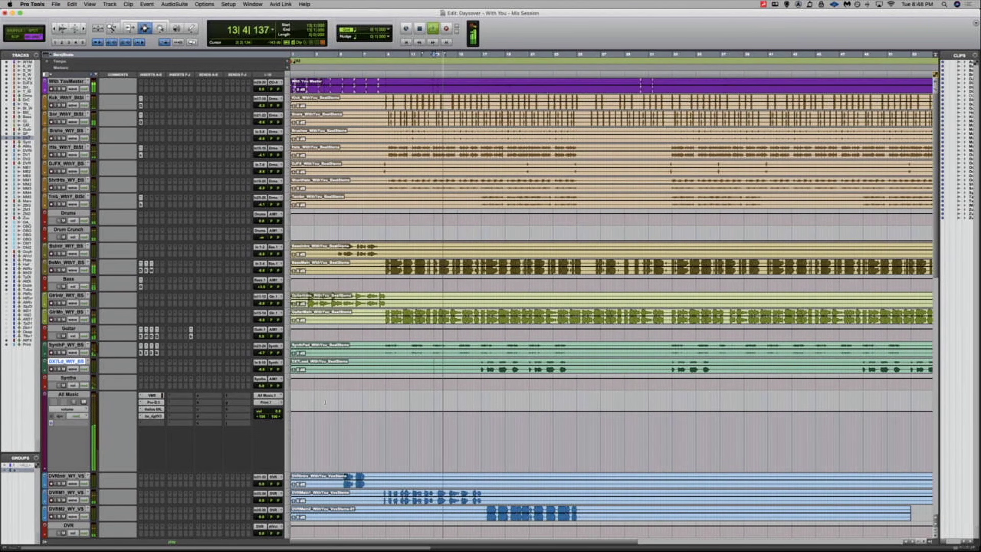
Reopen the All Music Pro-Q 3 during playback, adjust the low-mid band, close it, zoom out the timeline, and save the session
left_click(160, 402)
left_click_drag(563, 143, 588, 203)
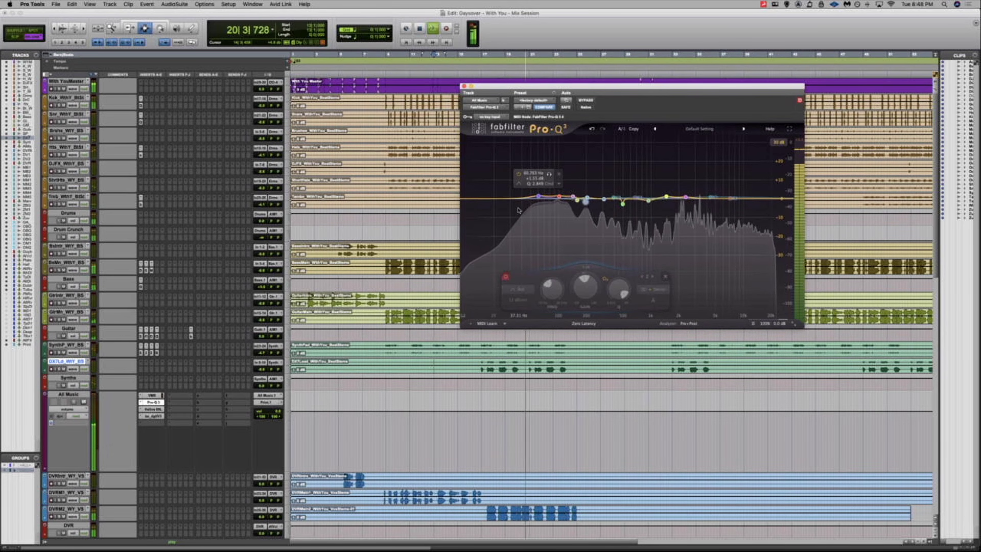
left_click(463, 86)
key("r")
key("super+s")
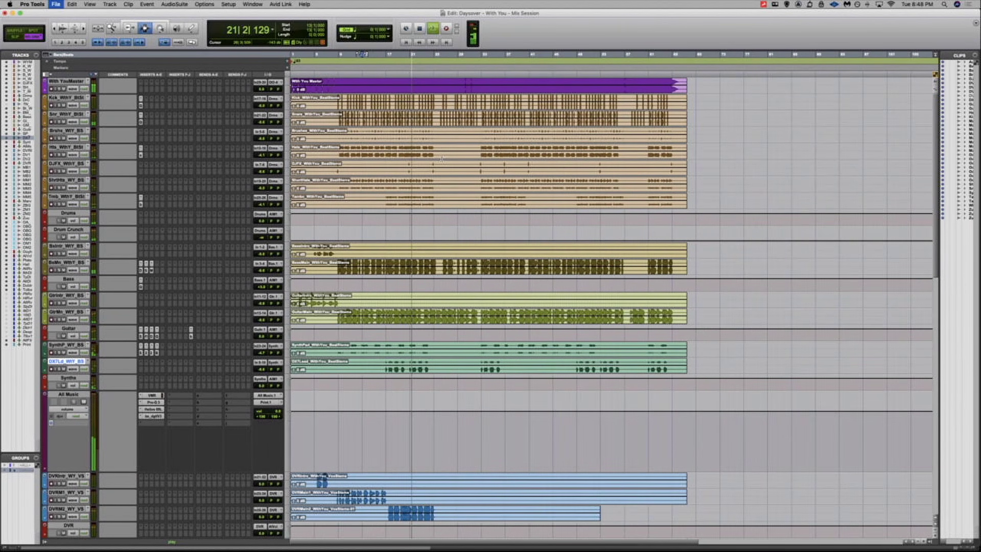
Stop playback and examine the layout of the music, vocal, effects and print tracks across the whole session
scroll(442, 159, "down", 15)
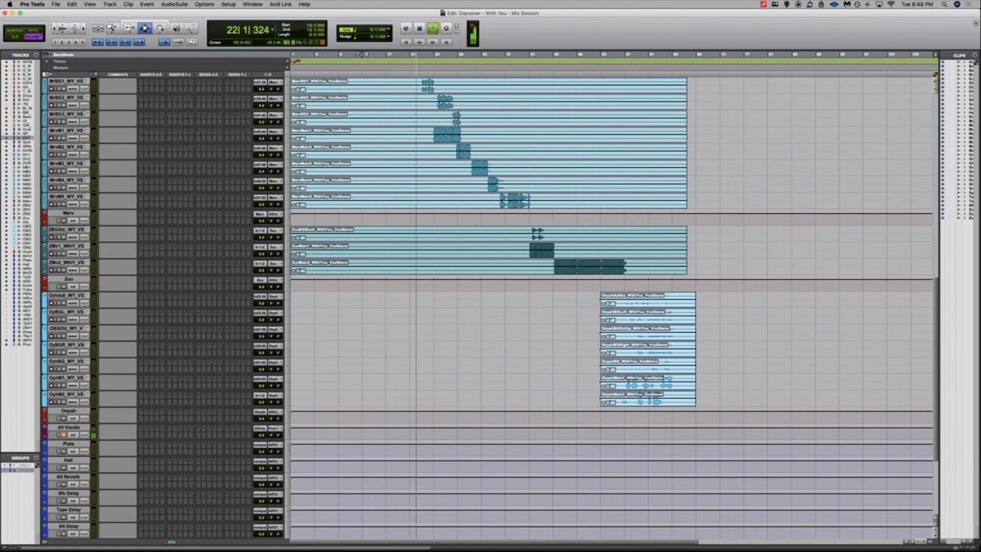
scroll(437, 230, "down", 5)
key("space")
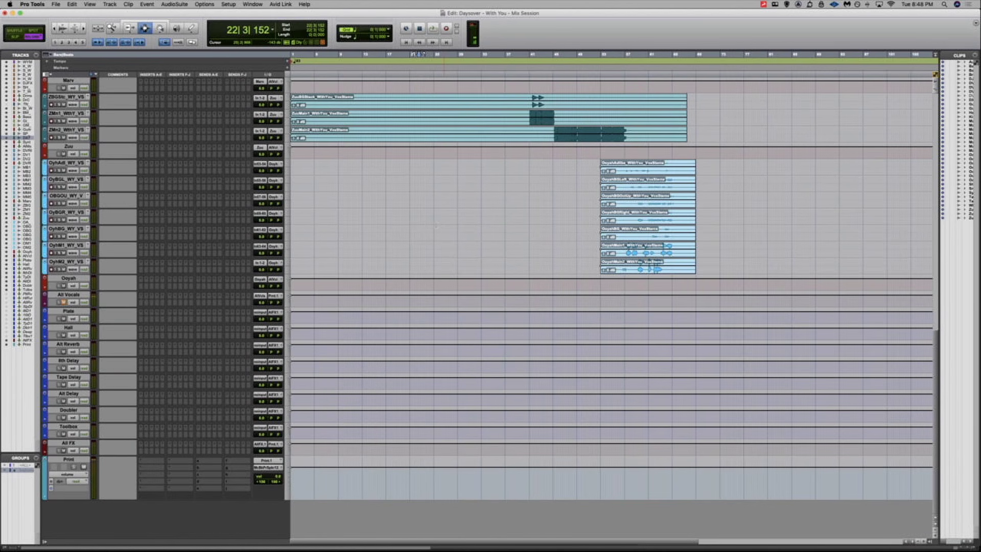
scroll(437, 225, "up", 3)
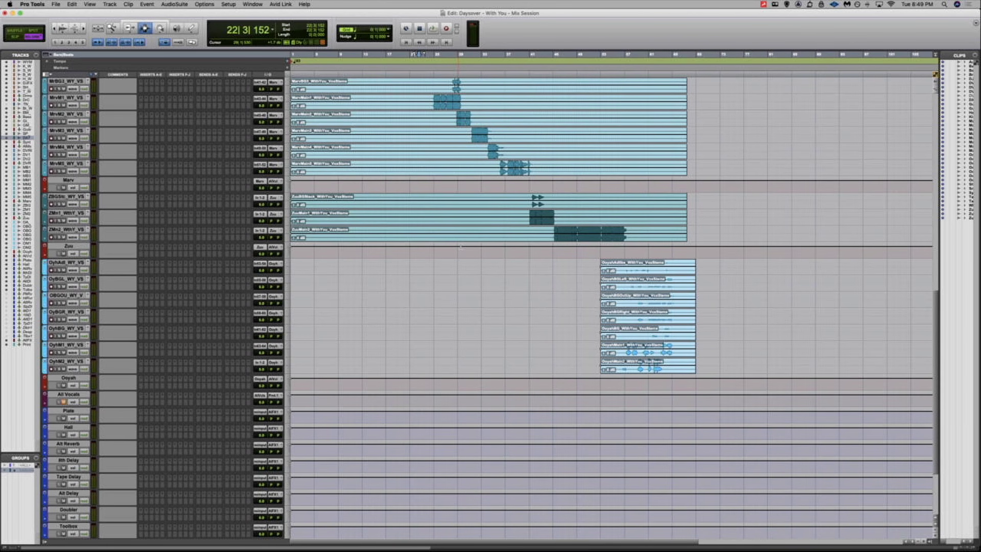
scroll(460, 247, "up", 5)
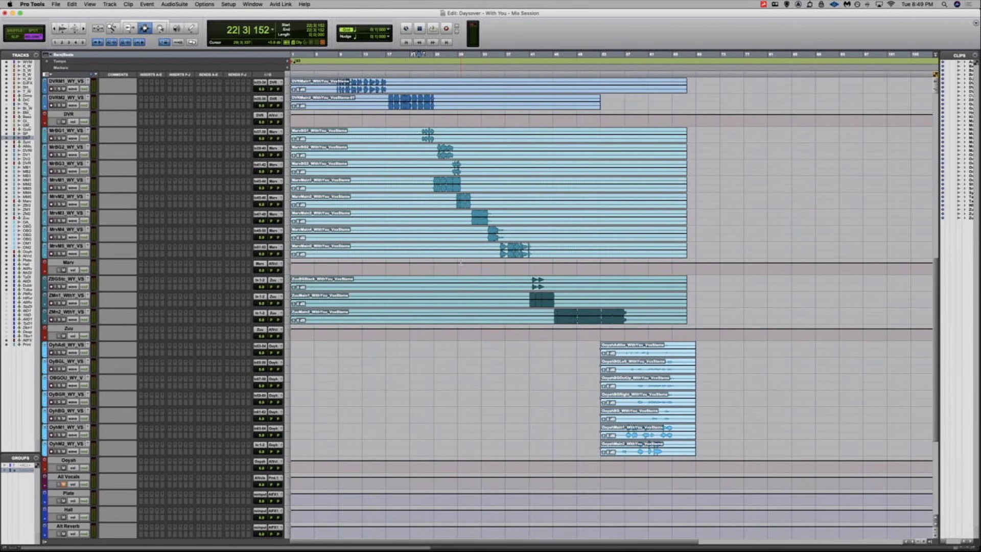
scroll(460, 262, "down", 1)
scroll(462, 255, "up", 6)
scroll(214, 221, "up", 18)
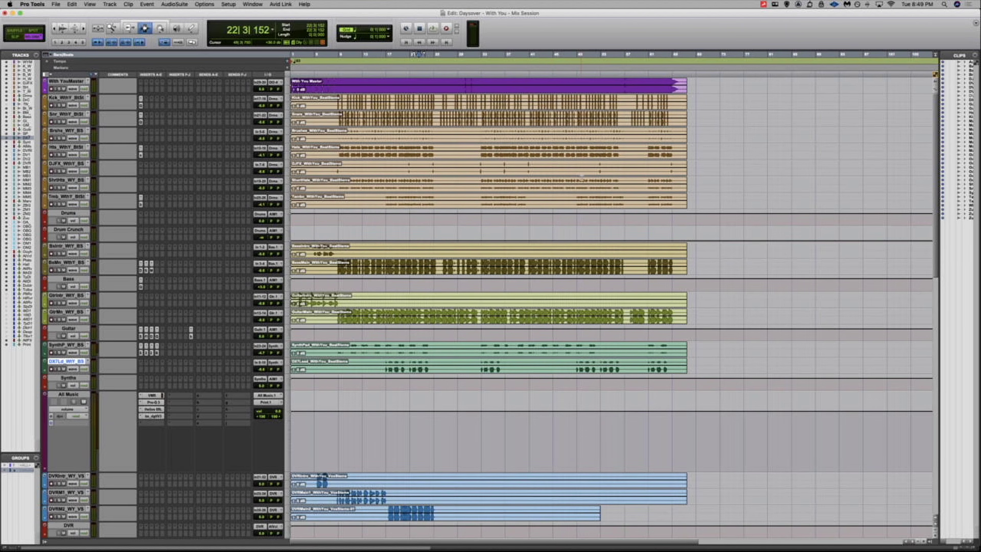
scroll(612, 171, "down", 10)
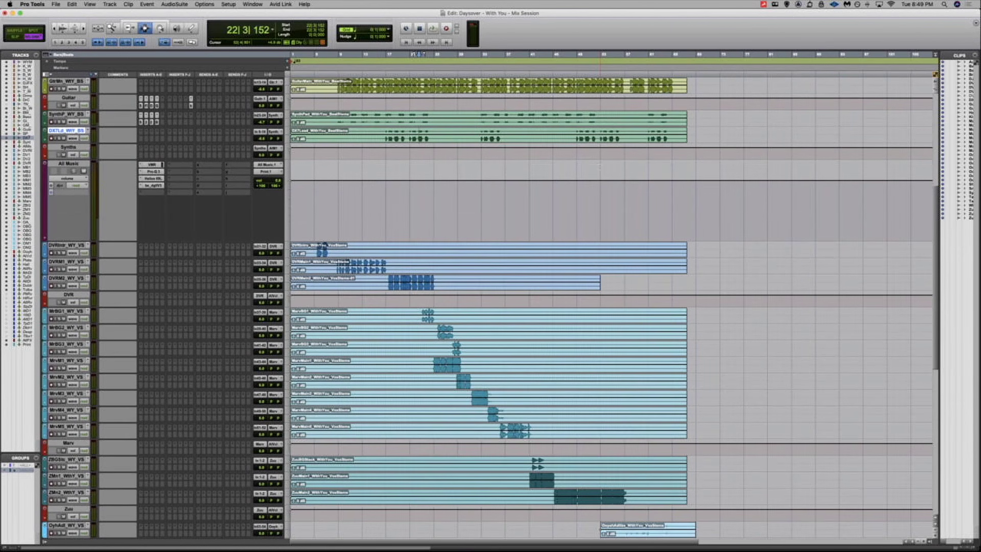
scroll(600, 167, "down", 9)
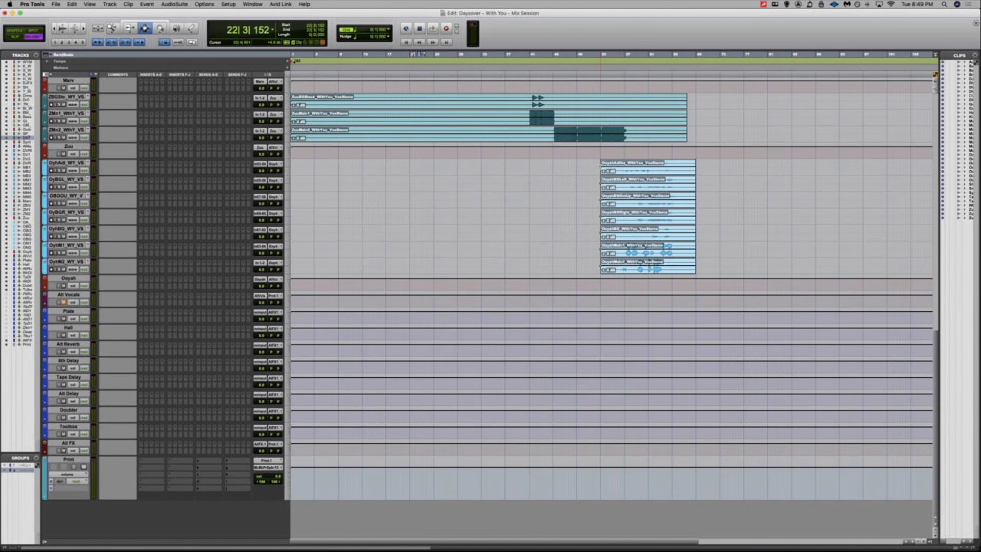
scroll(600, 167, "up", 4)
scroll(600, 167, "up", 3)
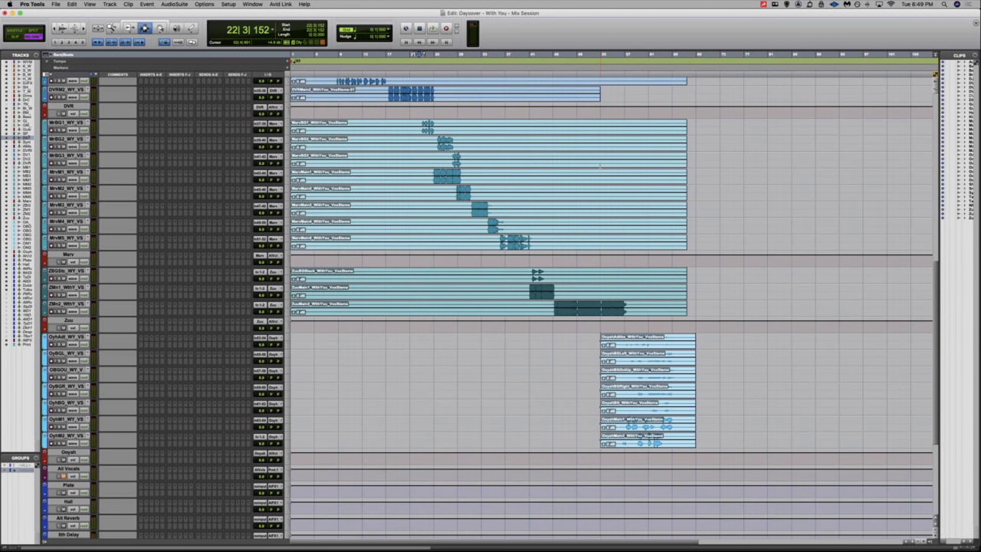
Turn off the Clip Gain Line display on the clips
left_click(55, 4)
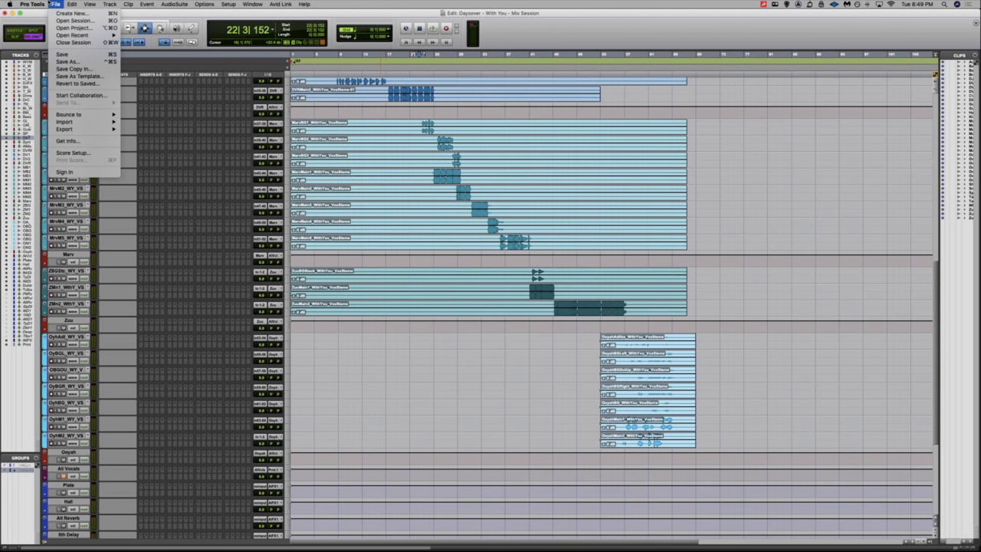
mouse_move(72, 4)
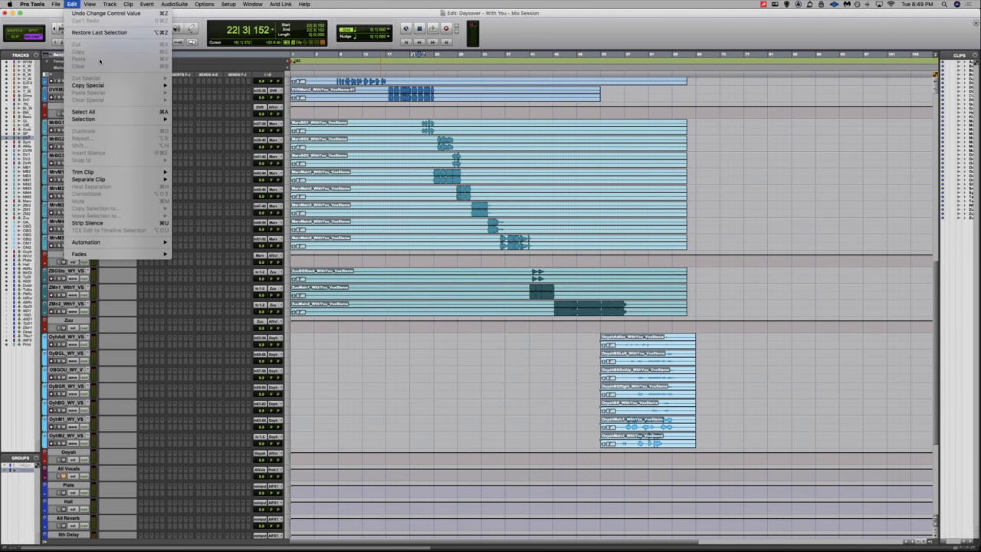
mouse_move(106, 55)
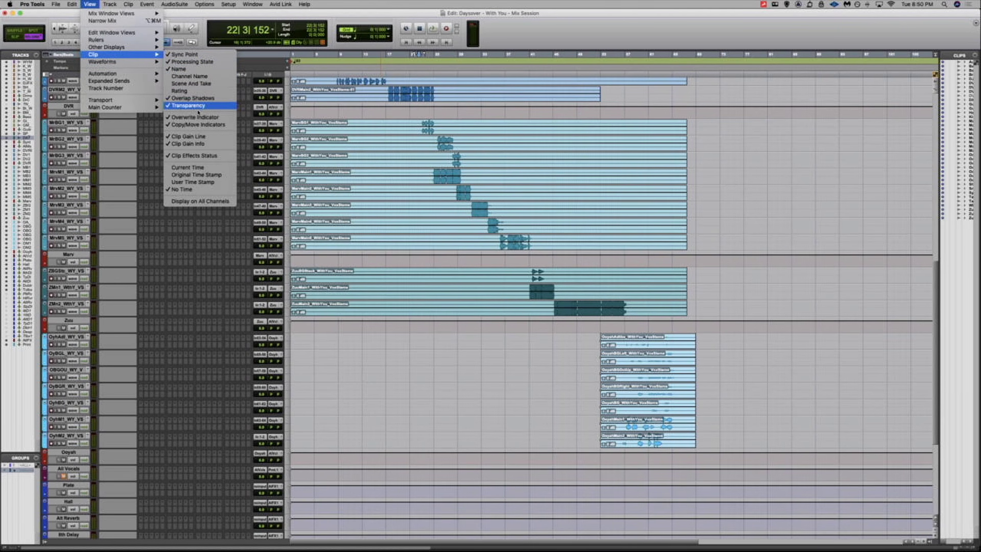
left_click(207, 137)
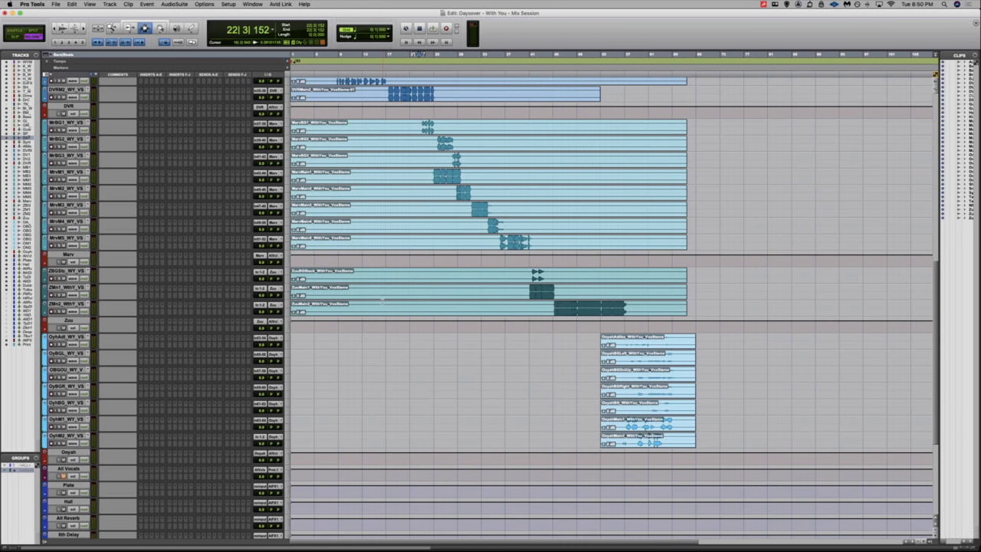
Select from bar 9 beat 2 to bar 25 across the three DVR vocal tracks
scroll(393, 302, "down", 1)
scroll(393, 302, "down", 3)
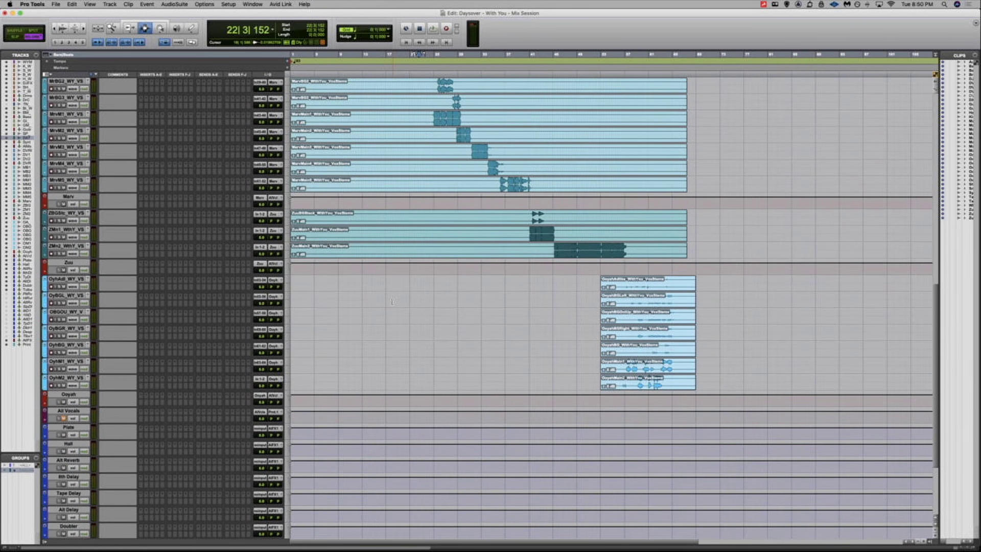
scroll(392, 302, "up", 15)
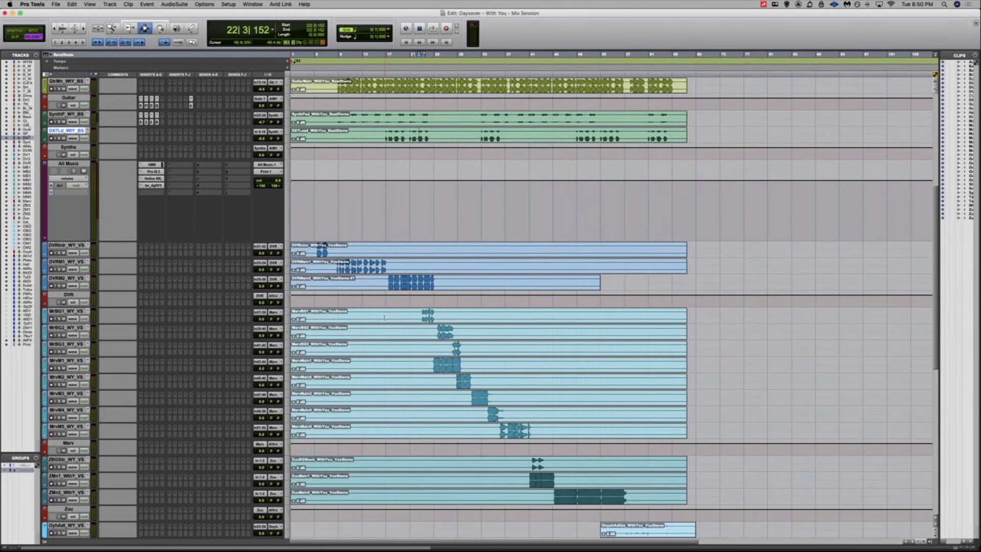
scroll(385, 317, "down", 3)
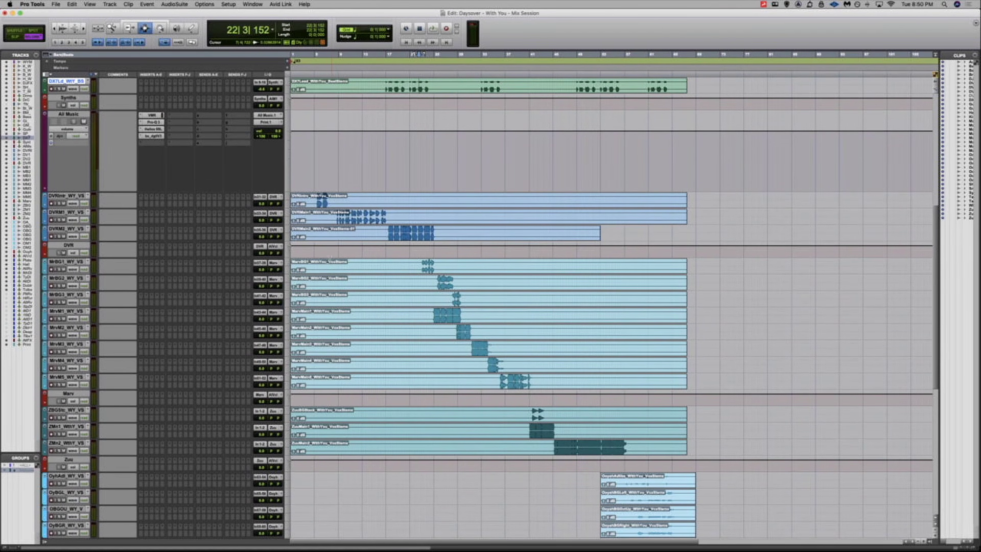
left_click_drag(340, 201, 434, 241)
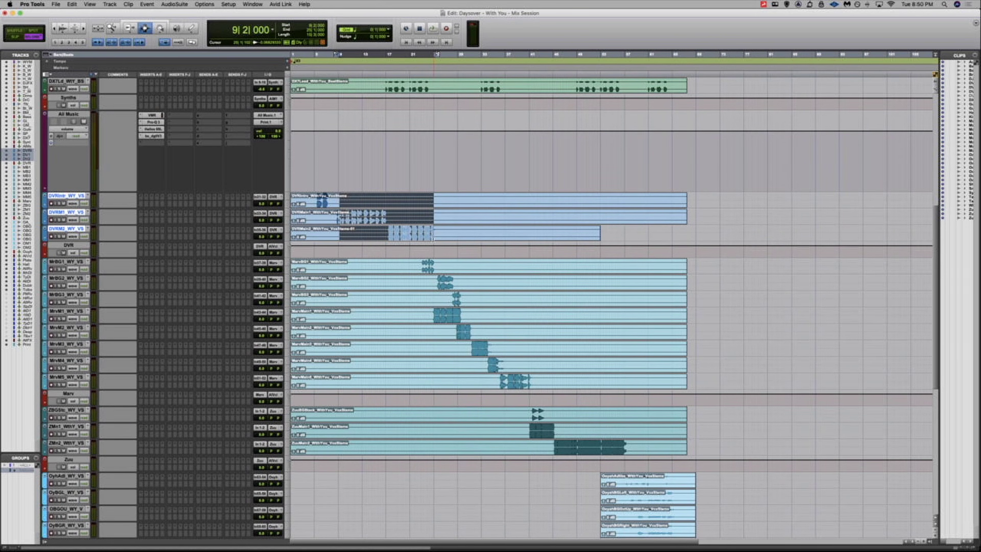
Zoom in on the DVR vocals and place the edit cursor at bar 25 on the second main DVR vocal track
left_click(433, 239)
key("t")
key("t")
key("r")
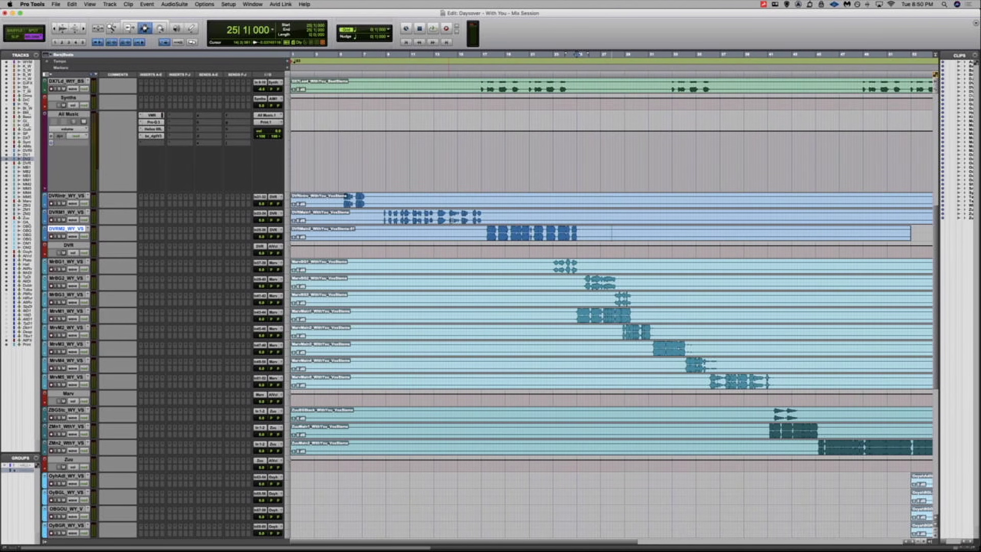
left_click_drag(578, 232, 572, 232)
left_click(578, 233)
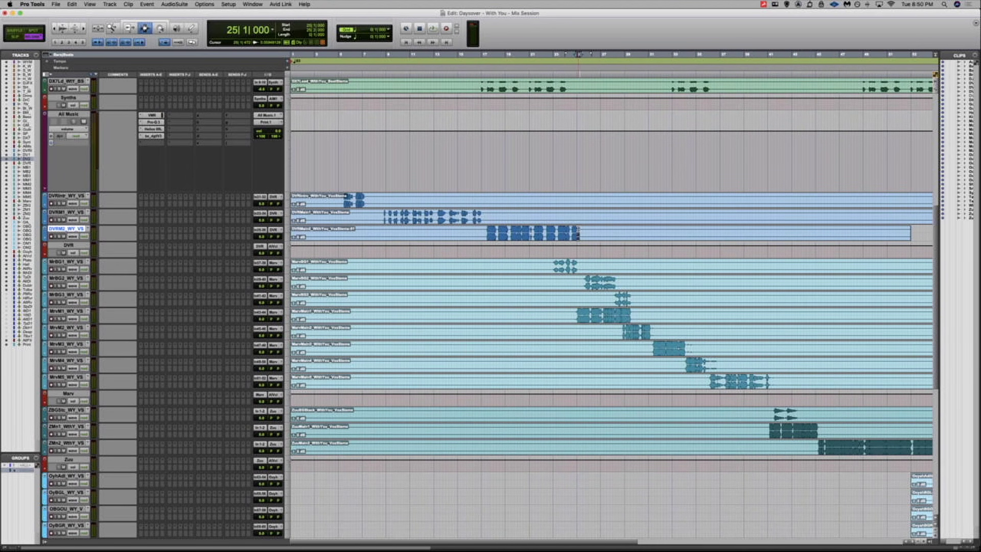